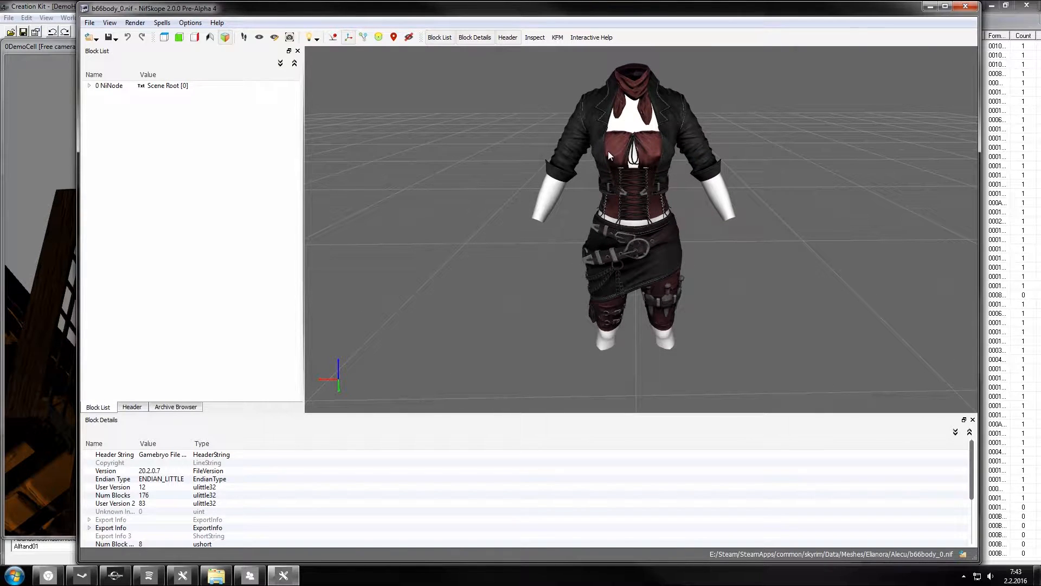
Inspect the jacket part of the b66body_0.nif outfit mesh from an angle and close the mesh viewer.
left_click(607, 122)
left_click_drag(660, 191, 706, 265)
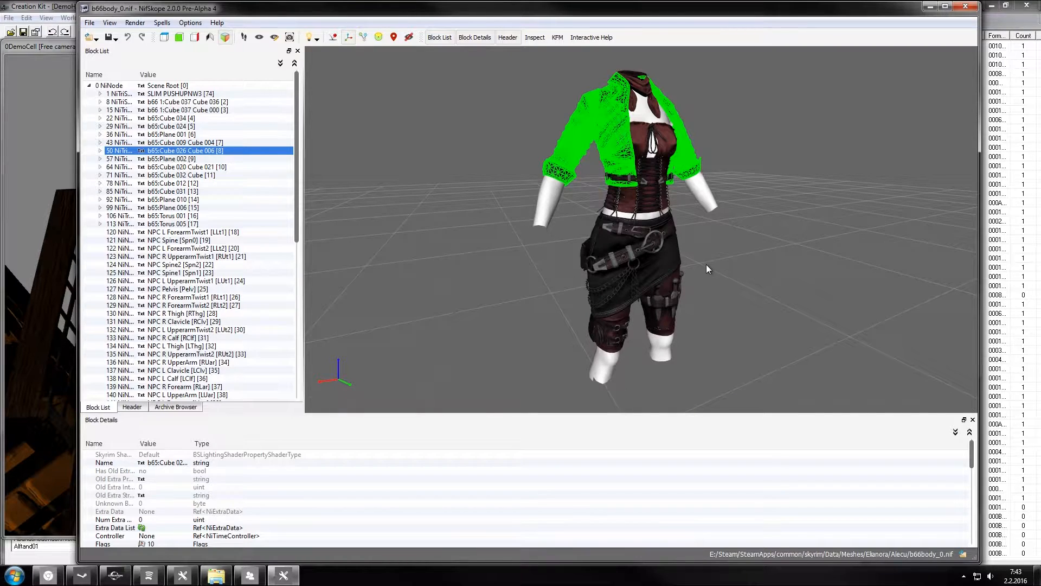
left_click(906, 42)
left_click(965, 7)
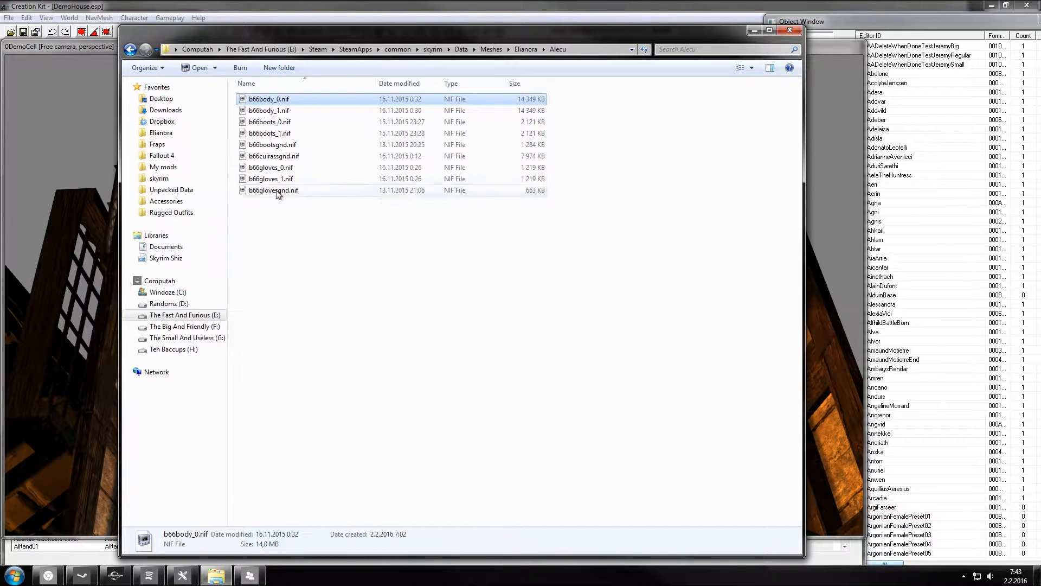
Manually download the Resource2 file from the Another Weapon Resource page and open the Resource2 folder inside the archive.
left_click(64, 571)
left_click(323, 402)
left_click(440, 538)
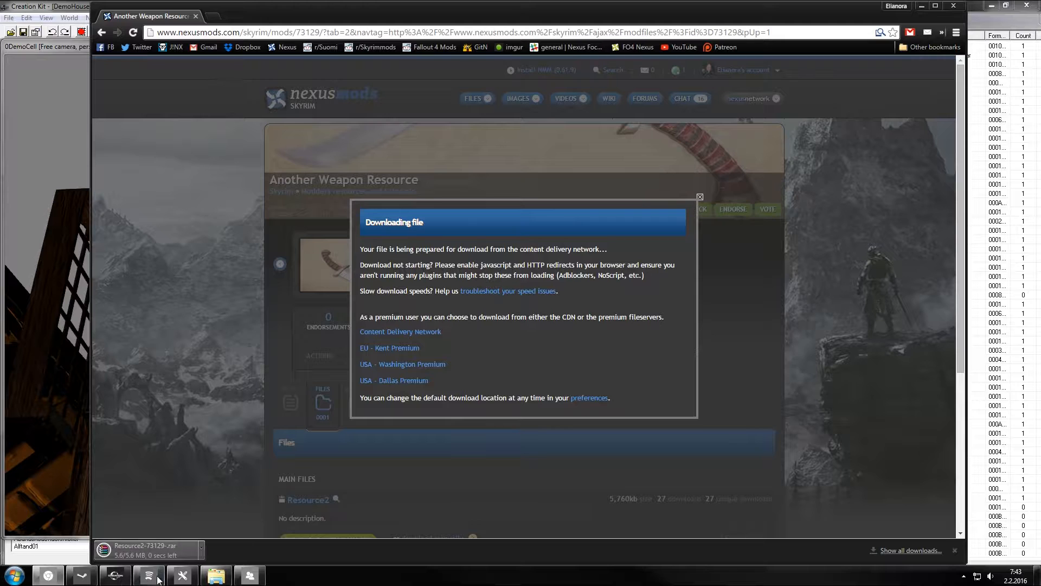
mouse_move(148, 574)
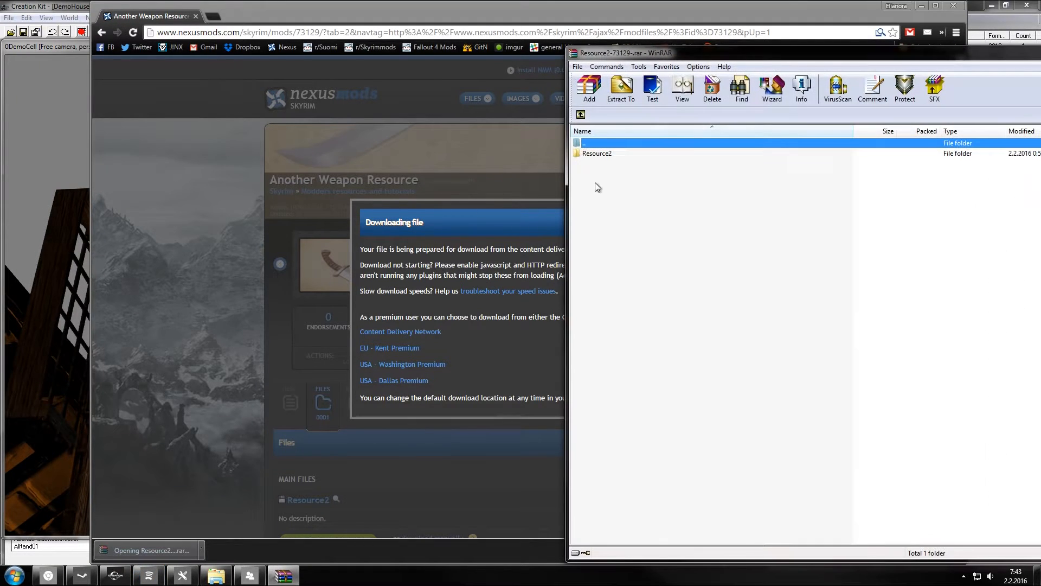
double_click(596, 155)
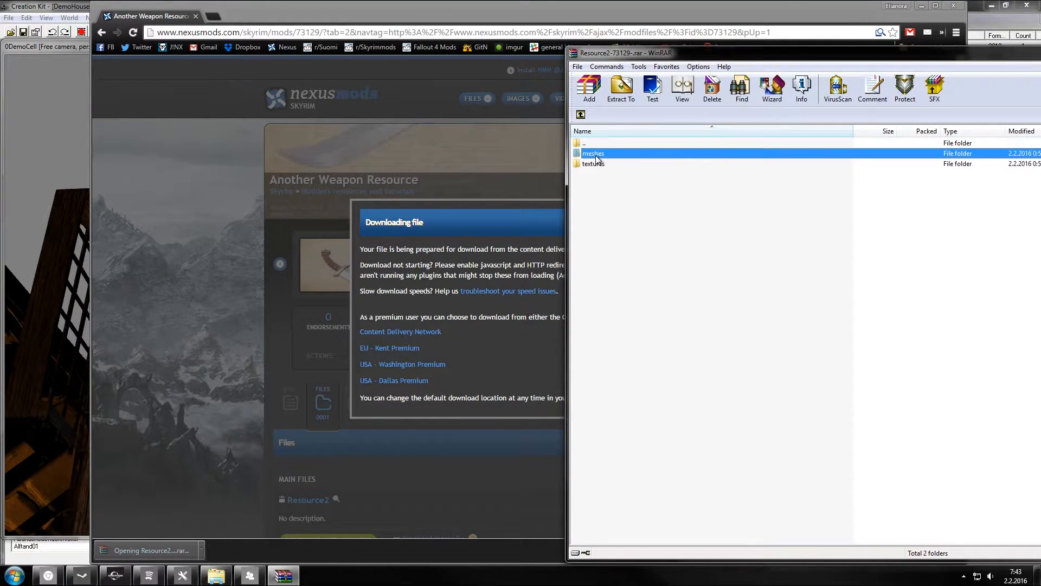
left_click_drag(640, 57, 566, 6)
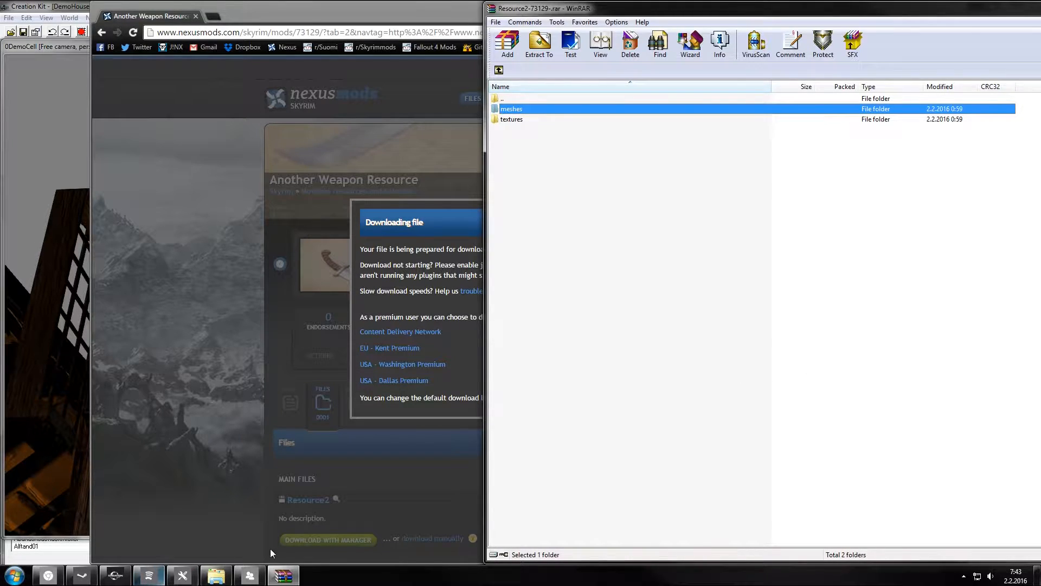
Return to the Another Weapon Resource page and highlight the uploader's name.
left_click(517, 111)
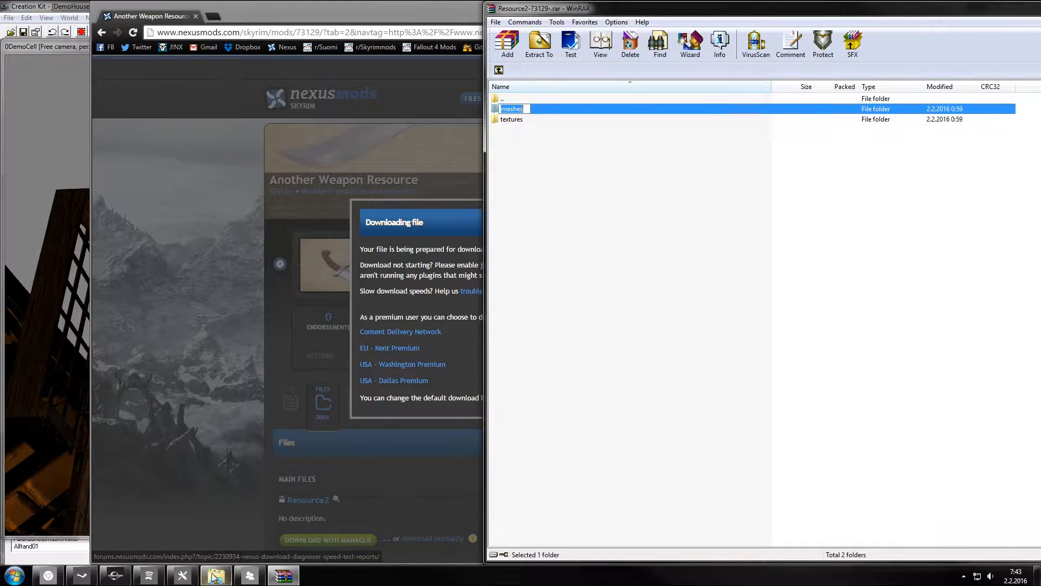
left_click(647, 92)
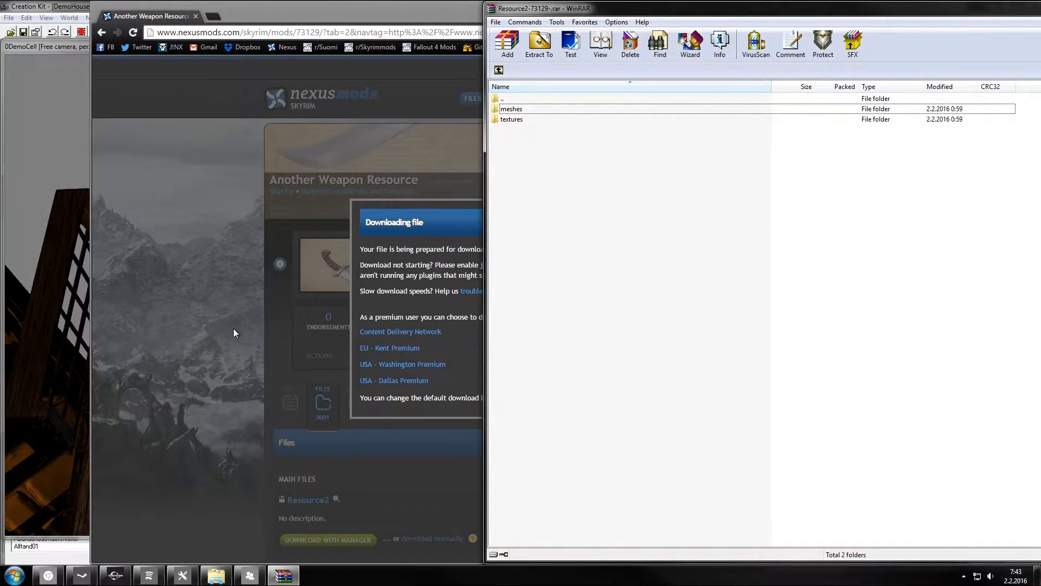
left_click(254, 327)
left_click_drag(579, 383, 548, 376)
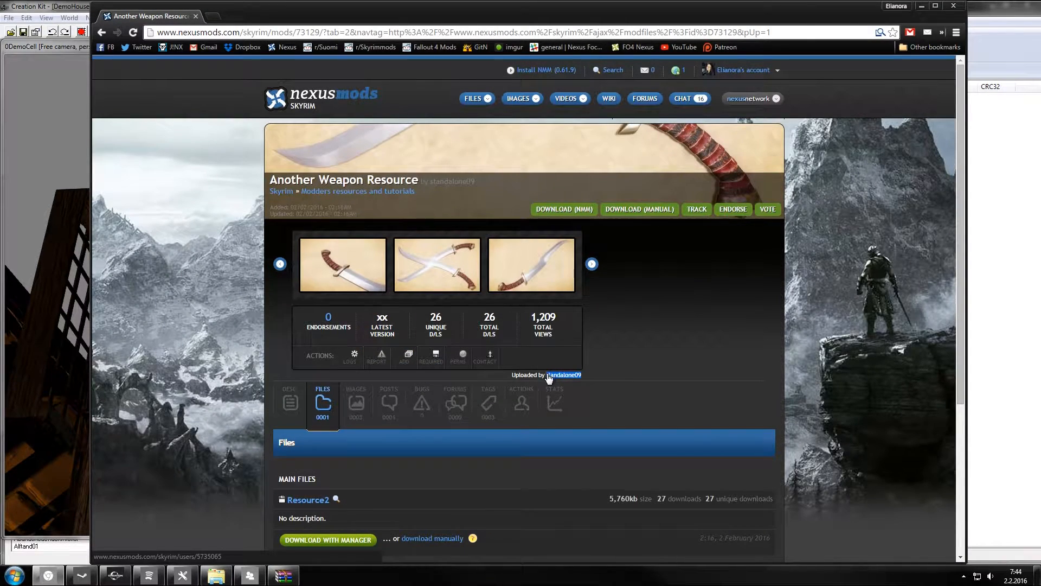
Create a folder named Demo House inside the Data\Meshes\Elianora folder.
left_click(215, 575)
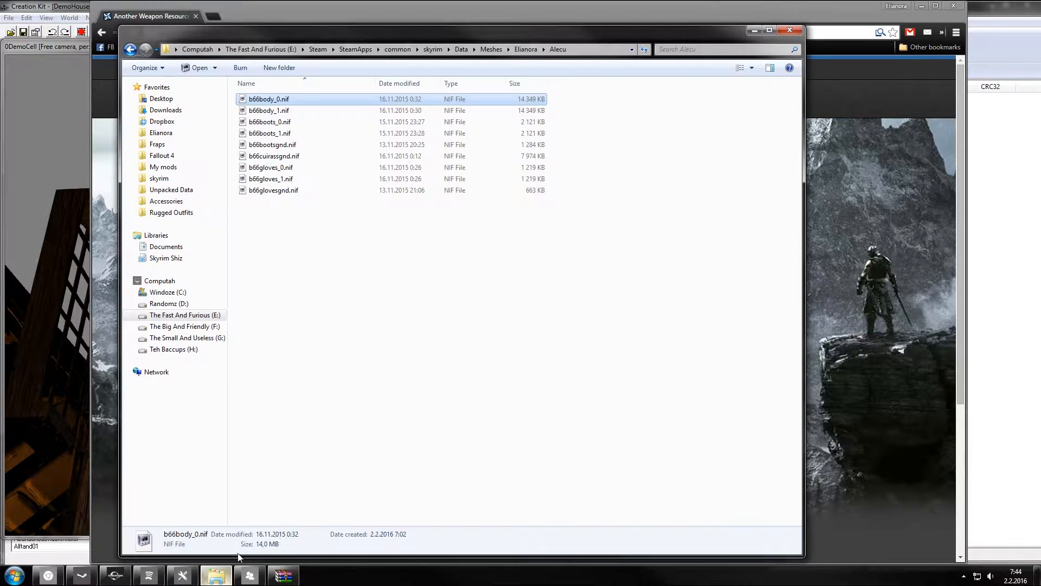
left_click(491, 49)
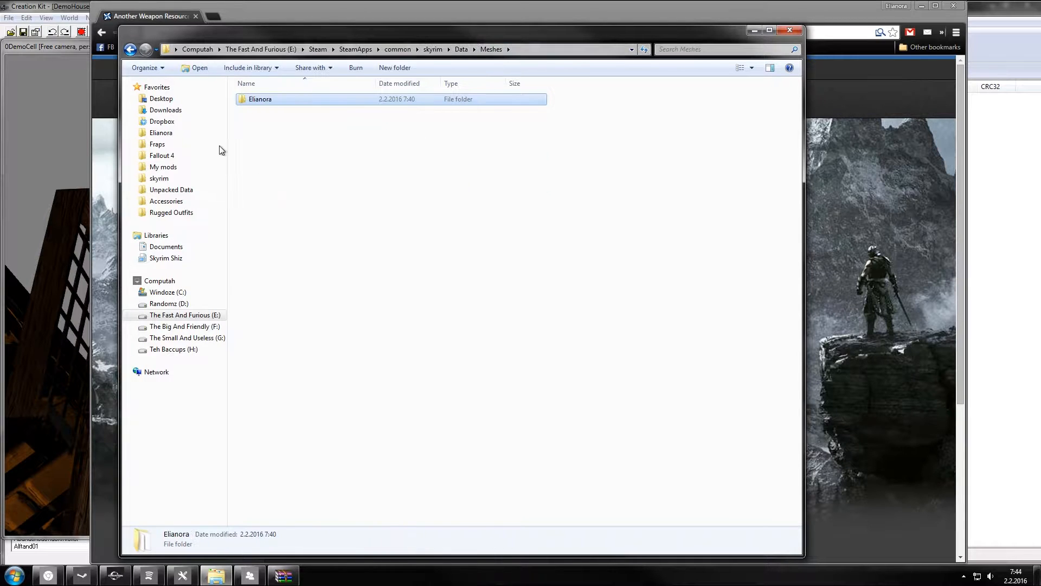
double_click(287, 101)
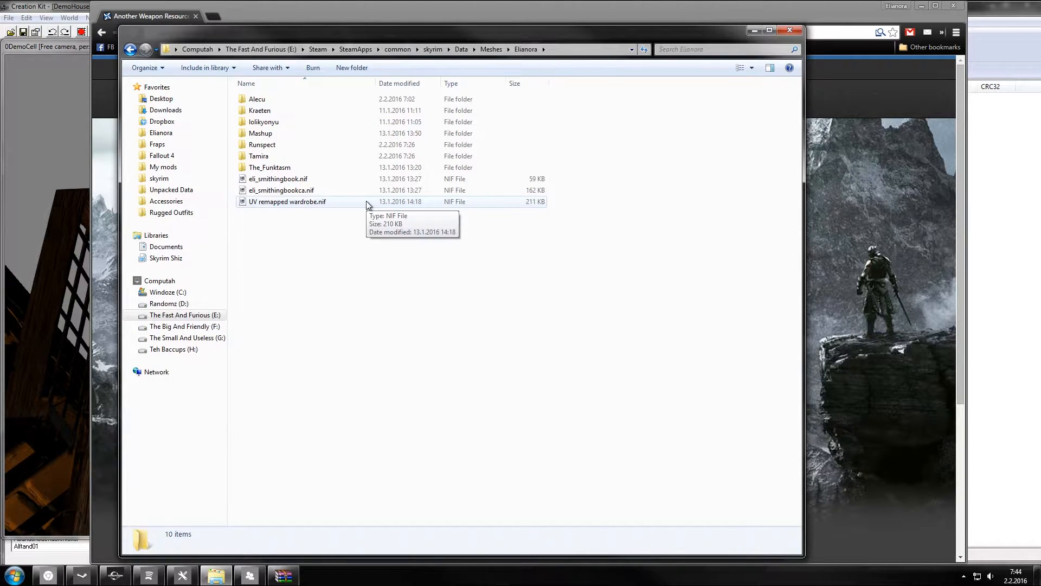
key("ctrl+shift+n")
type("Demo Hou")
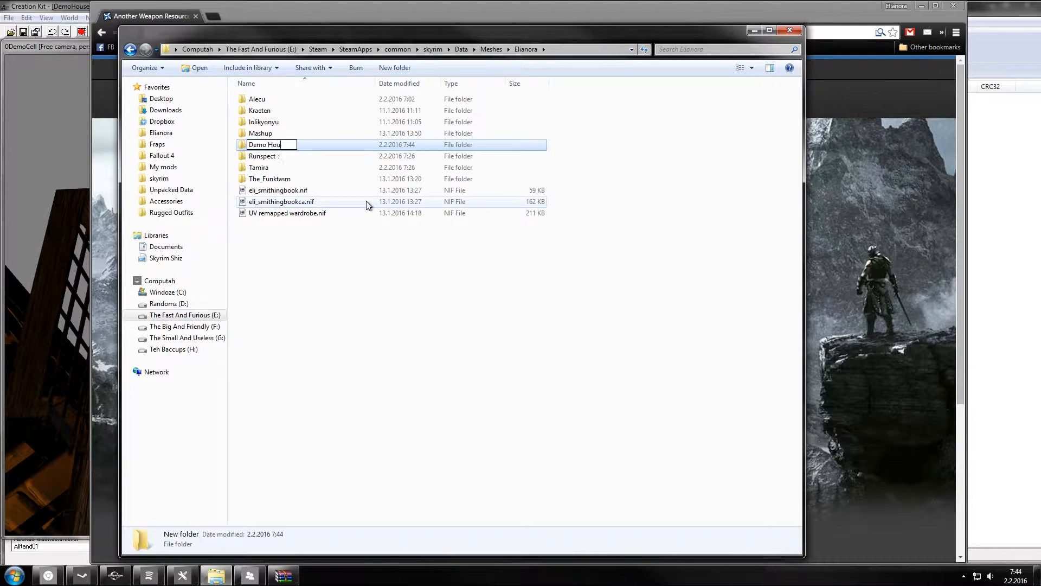
key("Return")
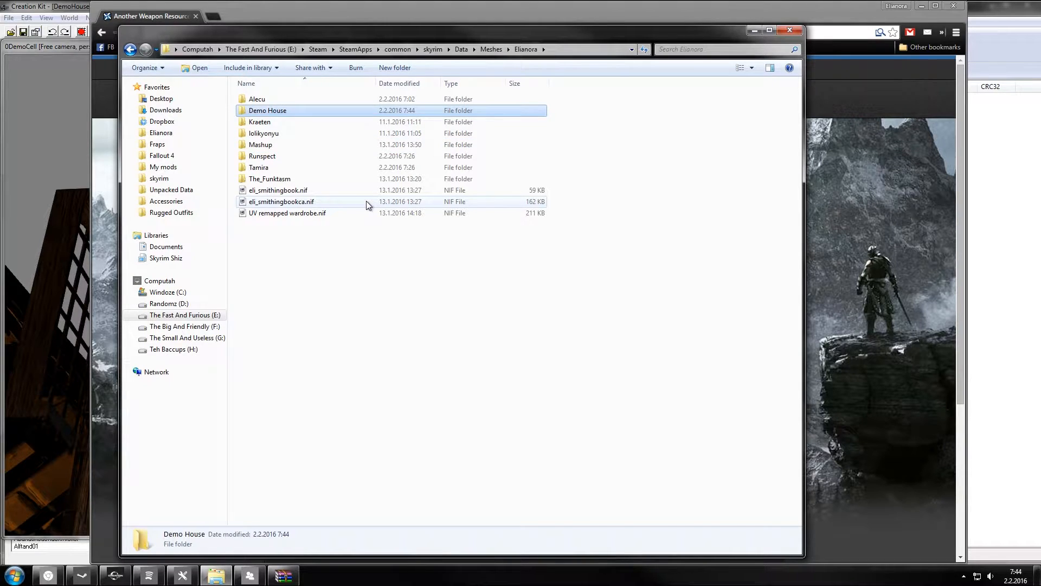
Create a subfolder named standalone09 inside Demo House and go back to the Elianora folder.
key("Return")
key("ctrl+shift+n")
type("standalone09")
key("Return")
key("BackSpace")
Move the Alecu folder into the Demo House folder.
key("Up")
key("Down")
key("Down")
key("Down")
key("Down")
key("Down")
key("Down")
key("Down")
key("Down")
mouse_move(281, 99)
left_mouse_down()
mouse_move(254, 110)
mouse_move(291, 111)
left_mouse_up()
left_click(285, 121)
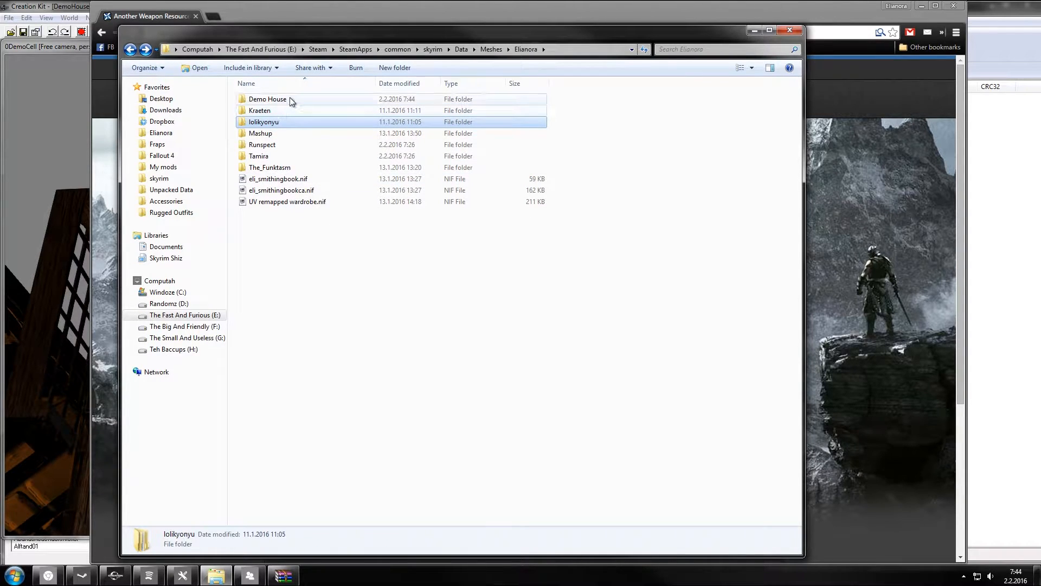
Check the contents of the Alecu and standalone09 subfolders in Demo House.
double_click(285, 100)
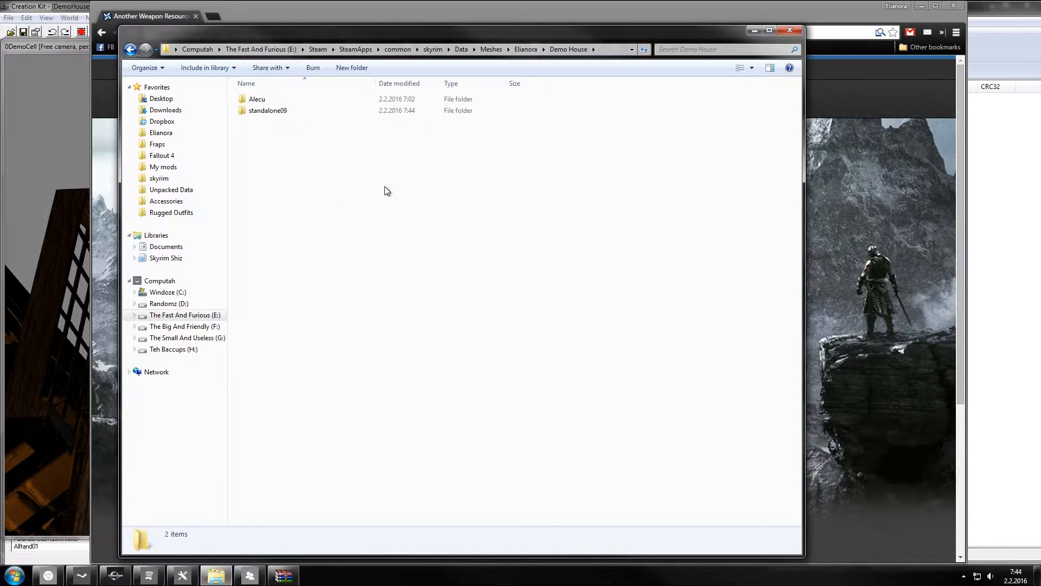
double_click(305, 103)
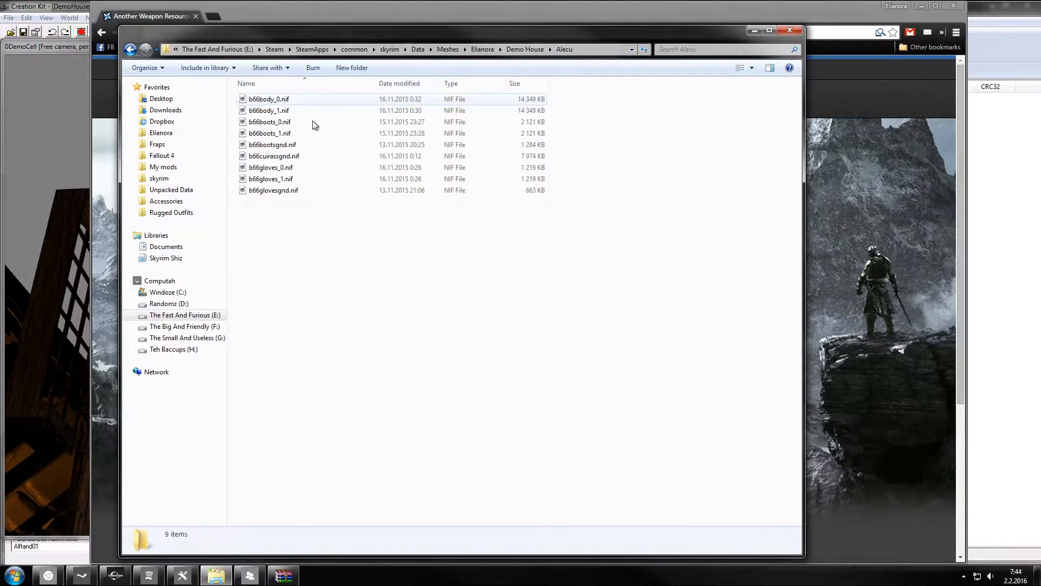
key("BackSpace")
double_click(280, 112)
key("BackSpace")
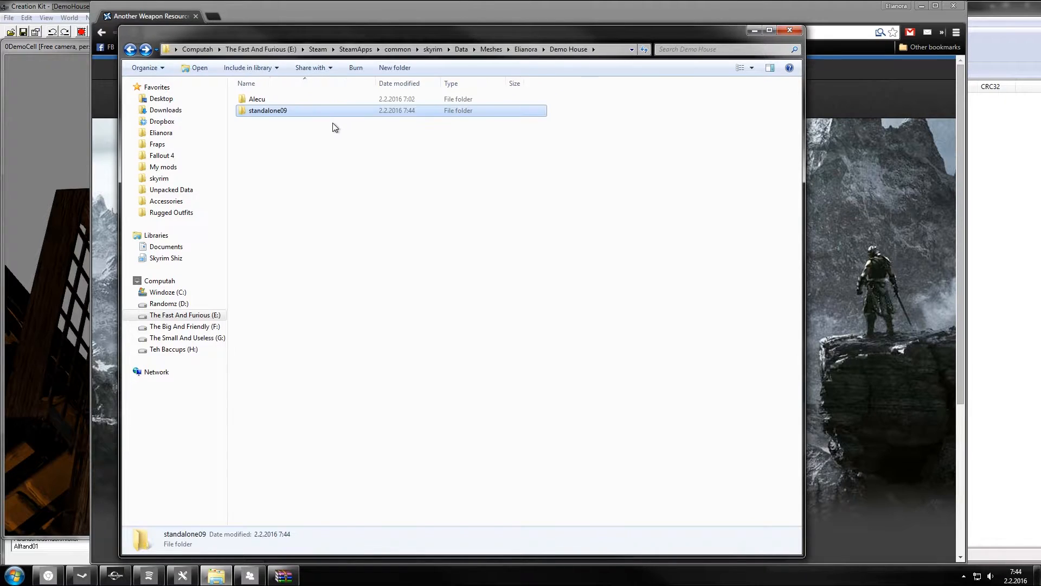
Extract all the NIF files from the archive's iron meshes folder into Demo House\standalone09.
double_click(257, 110)
key("alt+Tab")
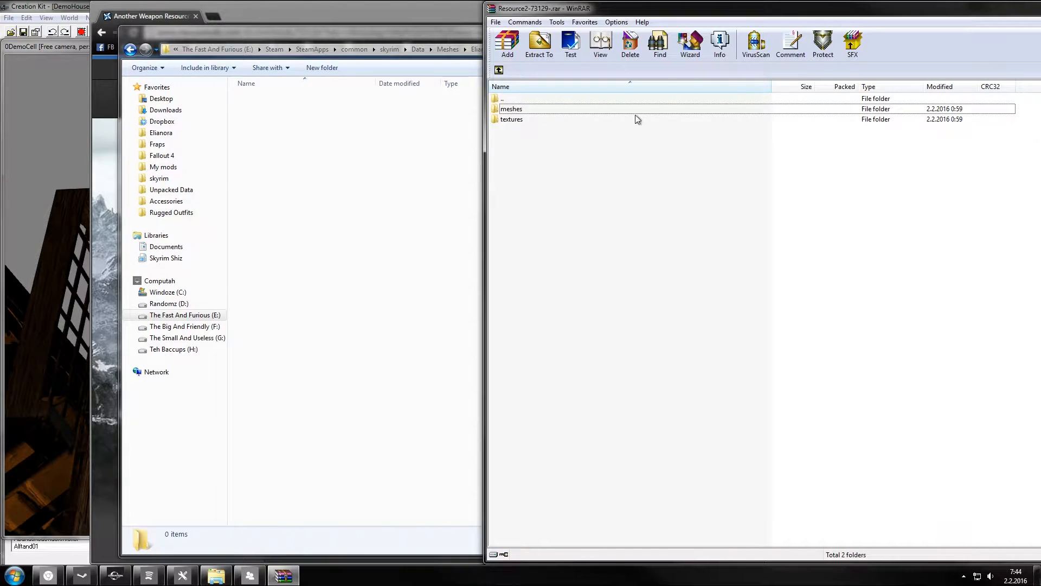
left_click(519, 110)
double_click(519, 110)
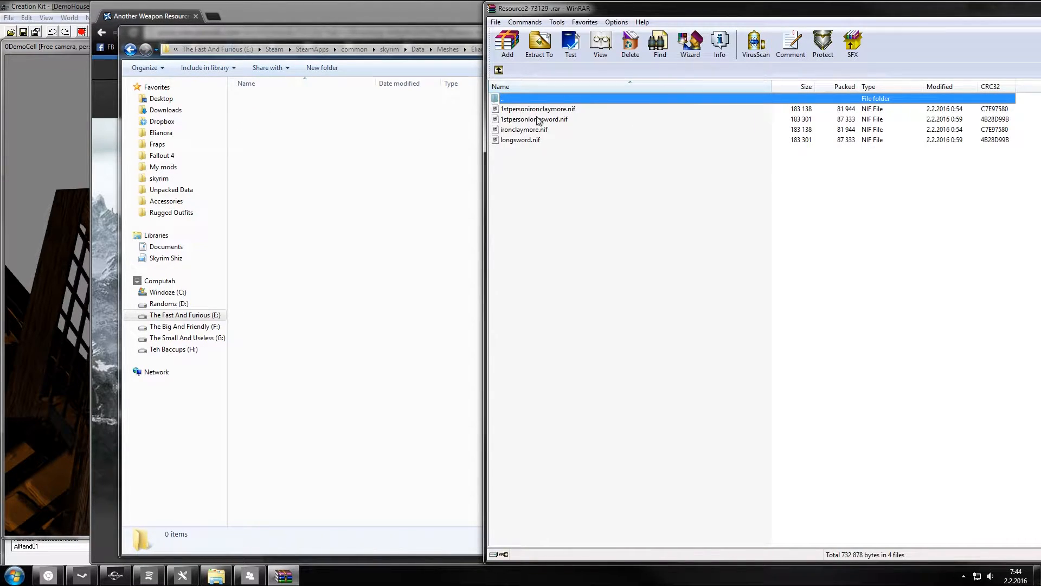
double_click(496, 99)
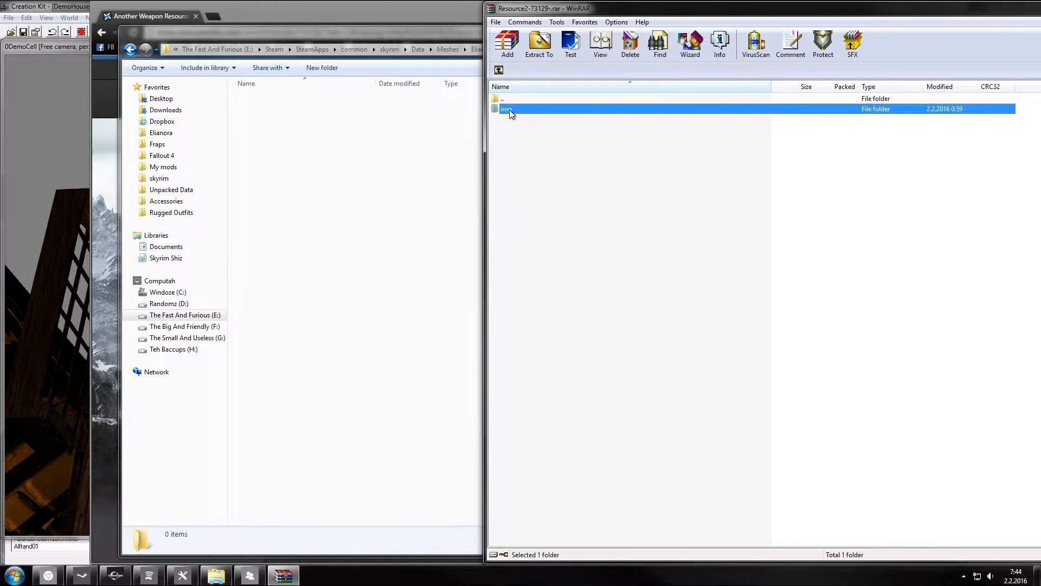
double_click(510, 110)
left_click(511, 111)
key("ctrl+a")
left_click_drag(258, 180, 260, 180)
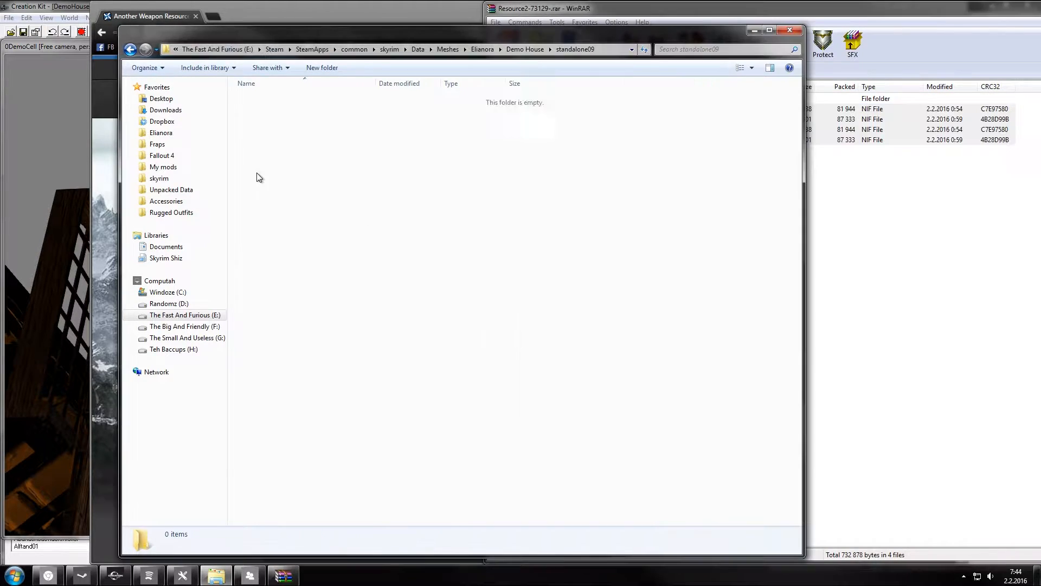
left_click(480, 157)
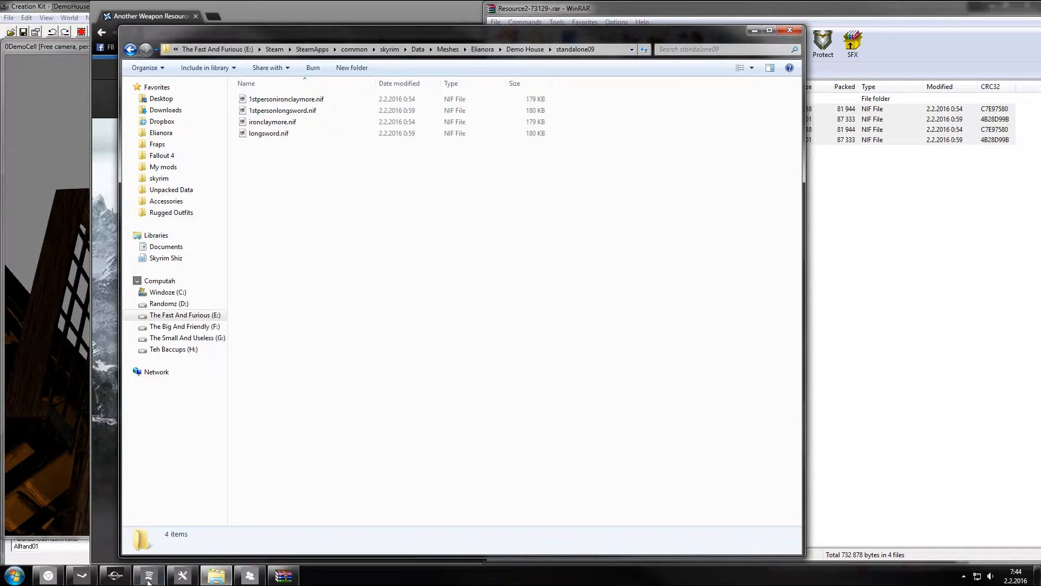
Launch NifSkope.exe from the skyrim\Tools\Nifskope folder and close the Resource2 archive window.
left_click(183, 575)
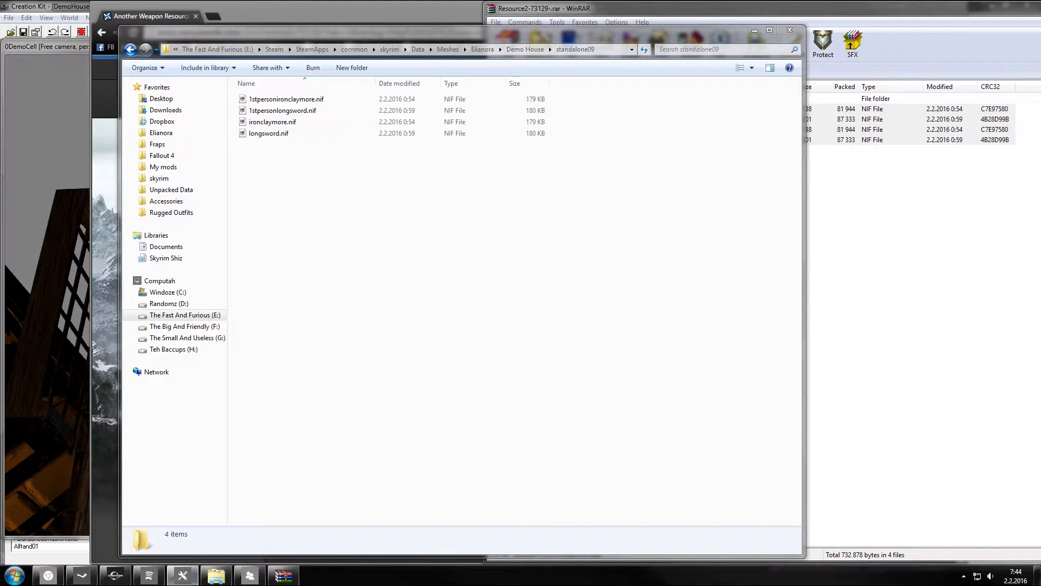
left_click(14, 575)
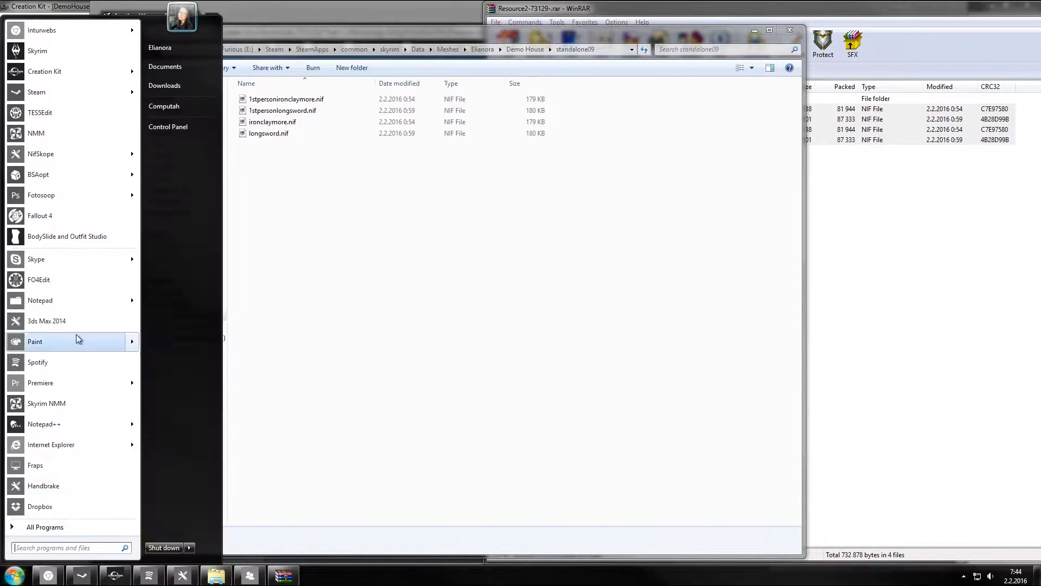
left_click(338, 201)
left_click(159, 178)
left_click(258, 121)
double_click(257, 258)
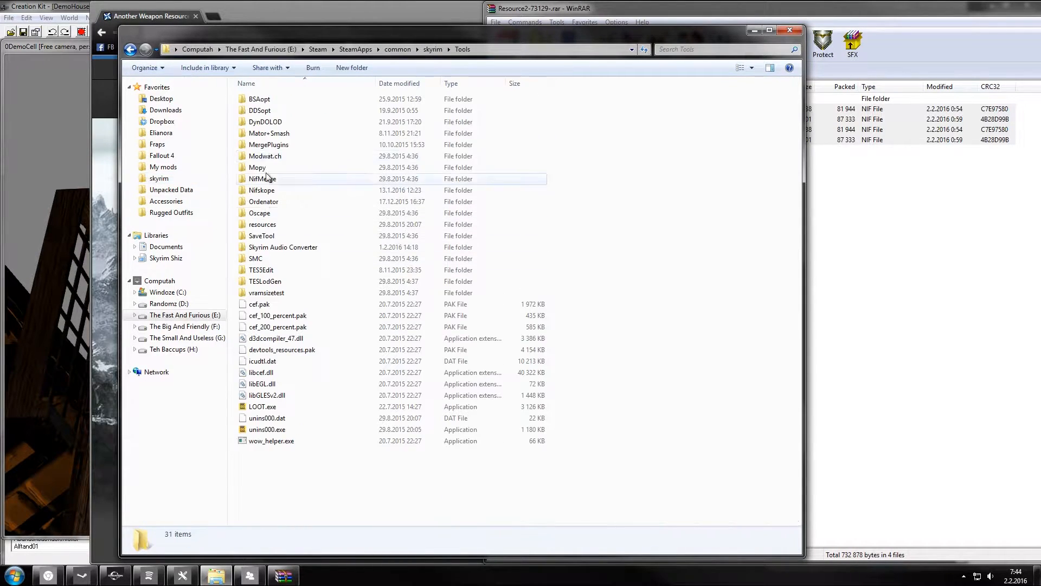
double_click(262, 190)
double_click(267, 292)
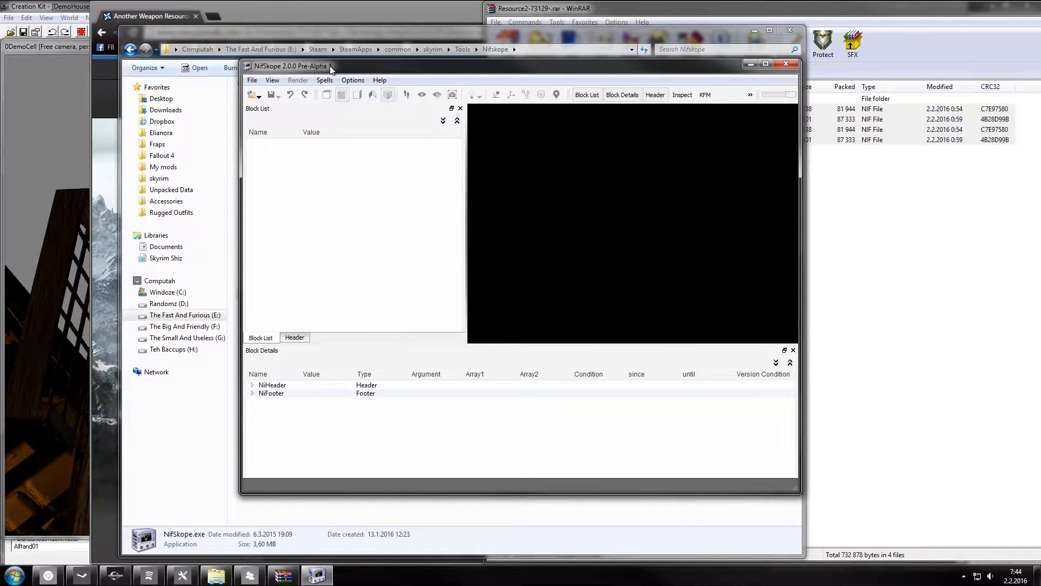
left_click_drag(234, 59, 35, 1)
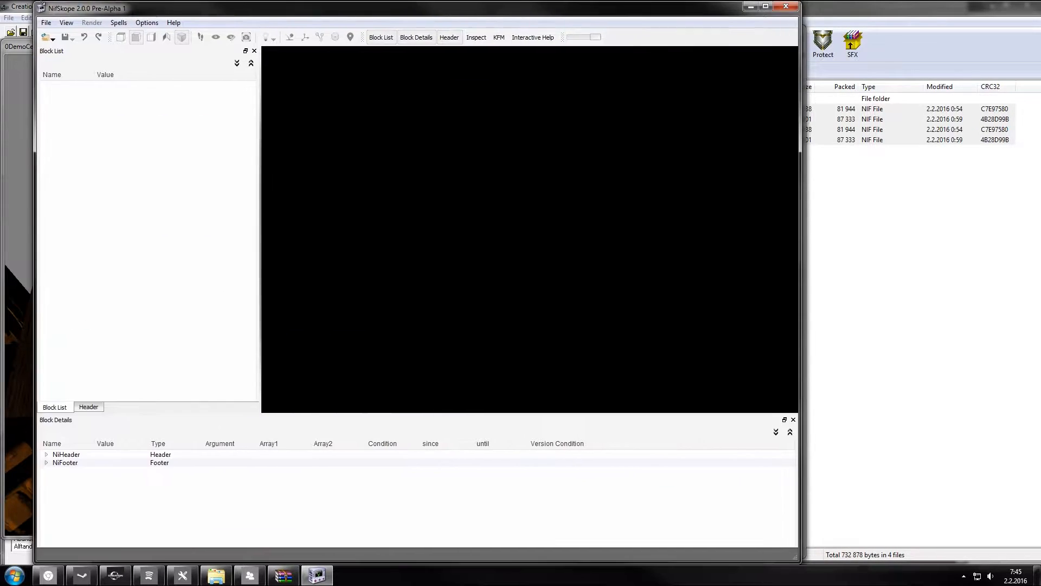
left_click(828, 277)
key("alt+F4")
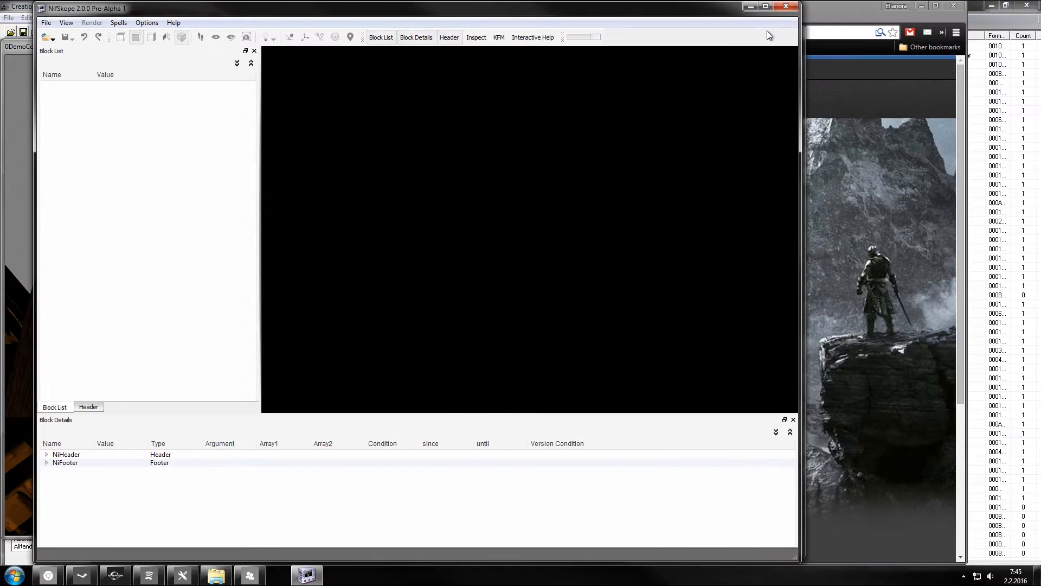
Go back to the standalone09 folder, place its window beside NifSkope and load ironclaymore.nif into the viewer.
left_click(215, 574)
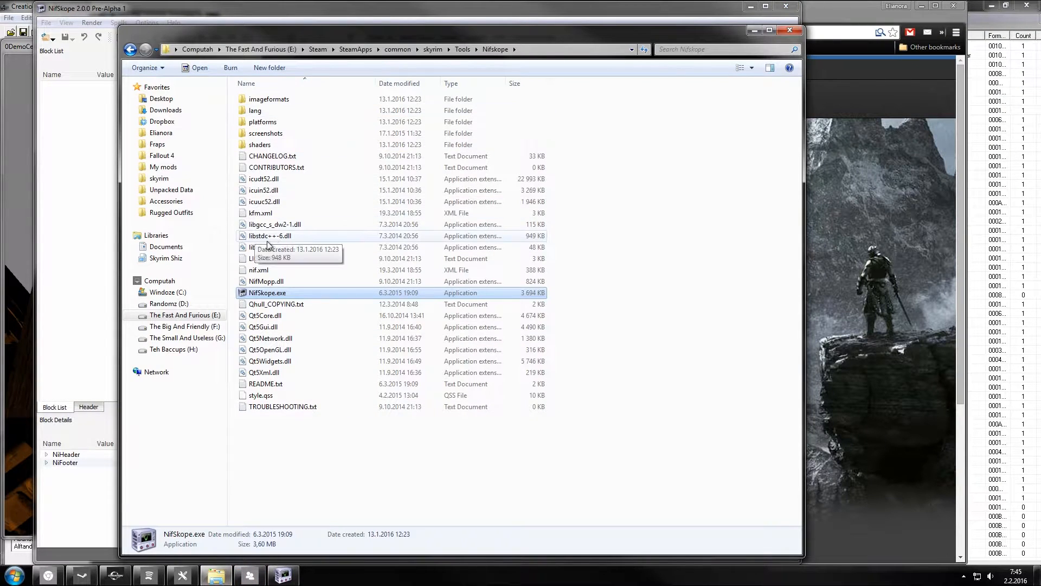
key("alt+Left")
key("alt+Left")
left_click_drag(274, 102, 85, 171)
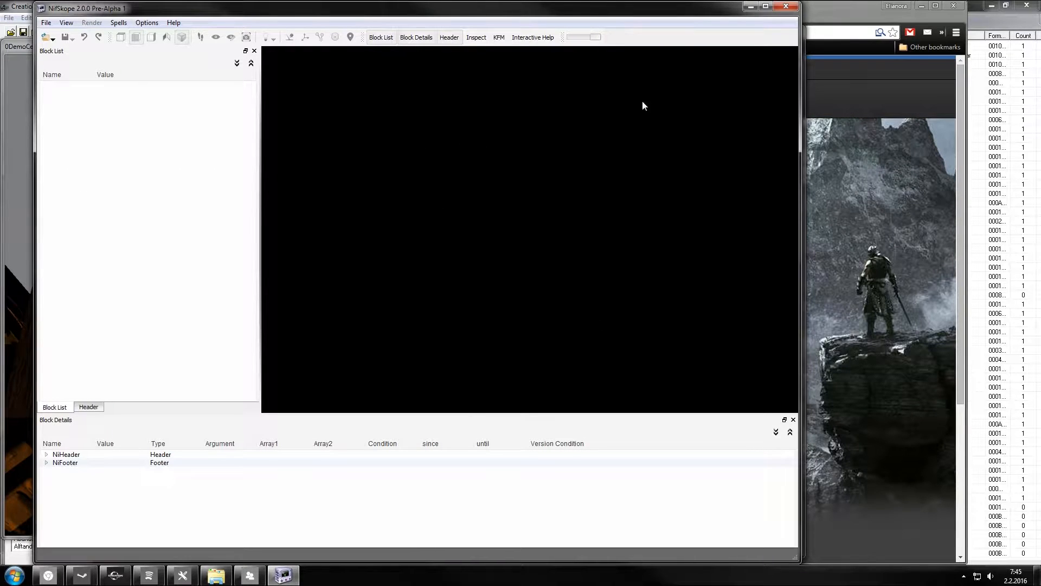
left_click(216, 575)
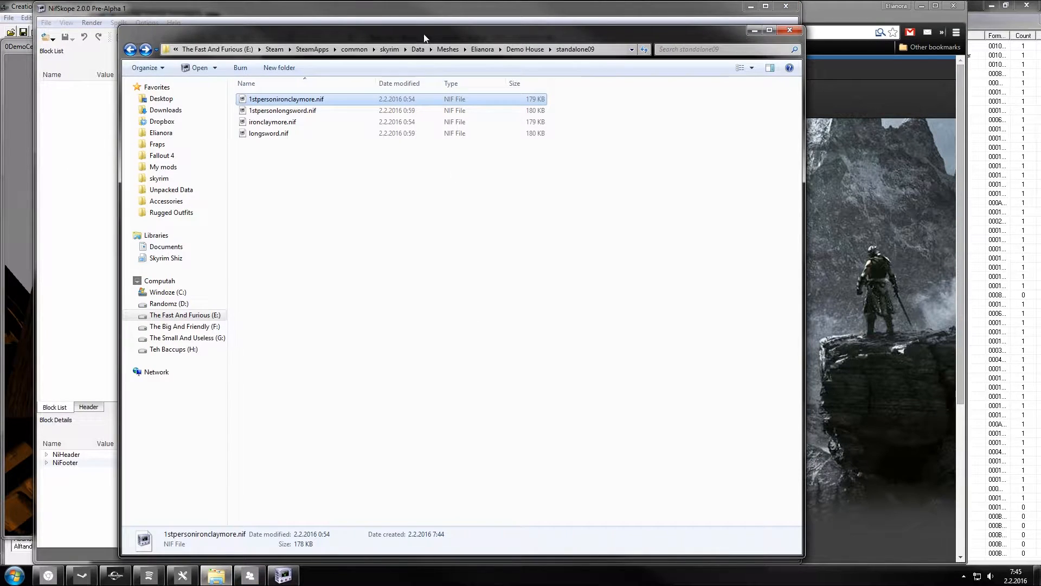
key("super+Right")
left_click_drag(658, 140, 520, 130)
left_click(957, 186)
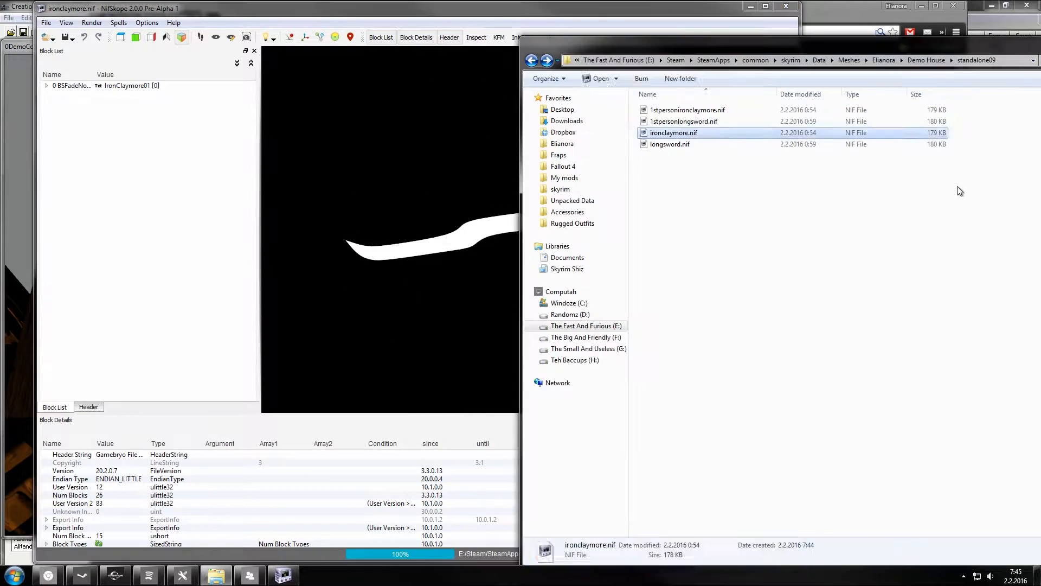
left_click(728, 122)
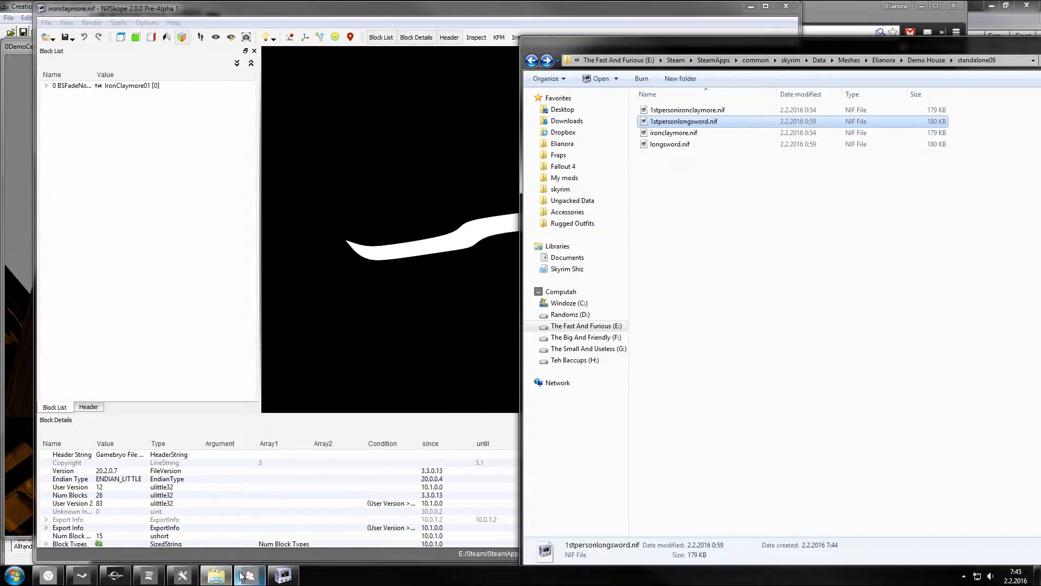
left_click(725, 415)
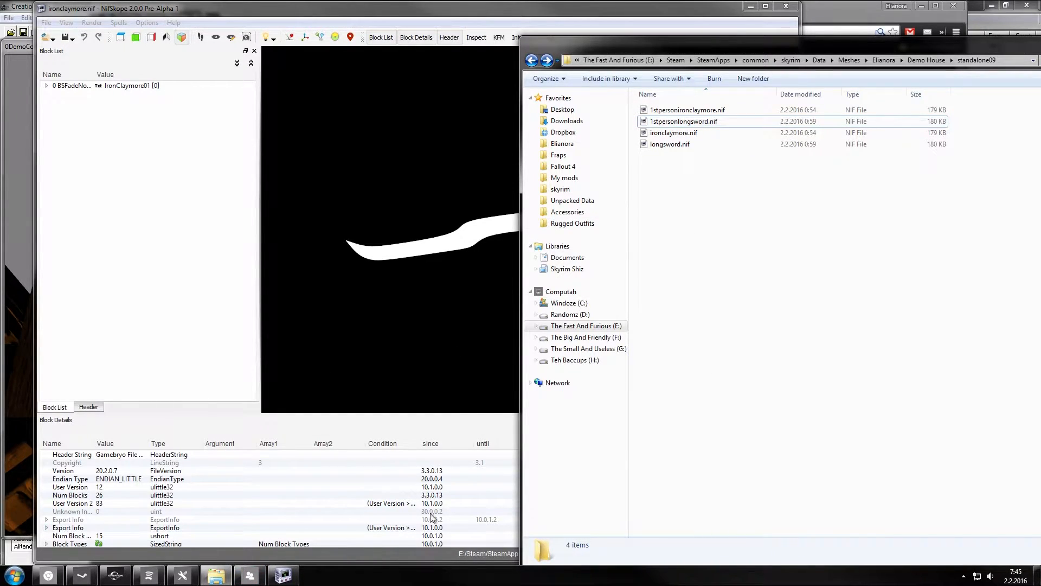
Create a Demo House folder inside the author's folder under Data\Textures and open it.
left_click(819, 60)
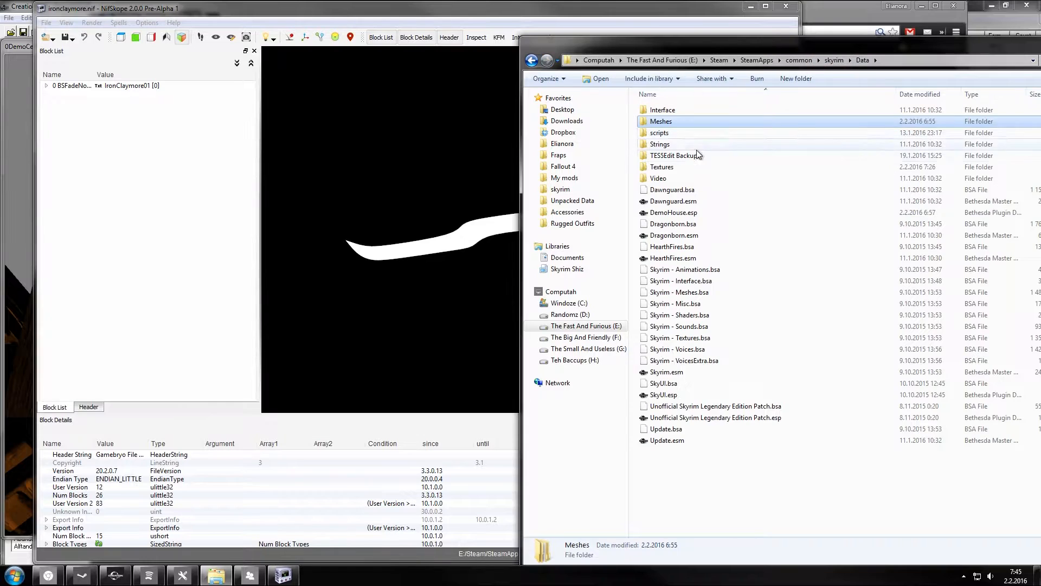
double_click(666, 161)
double_click(662, 133)
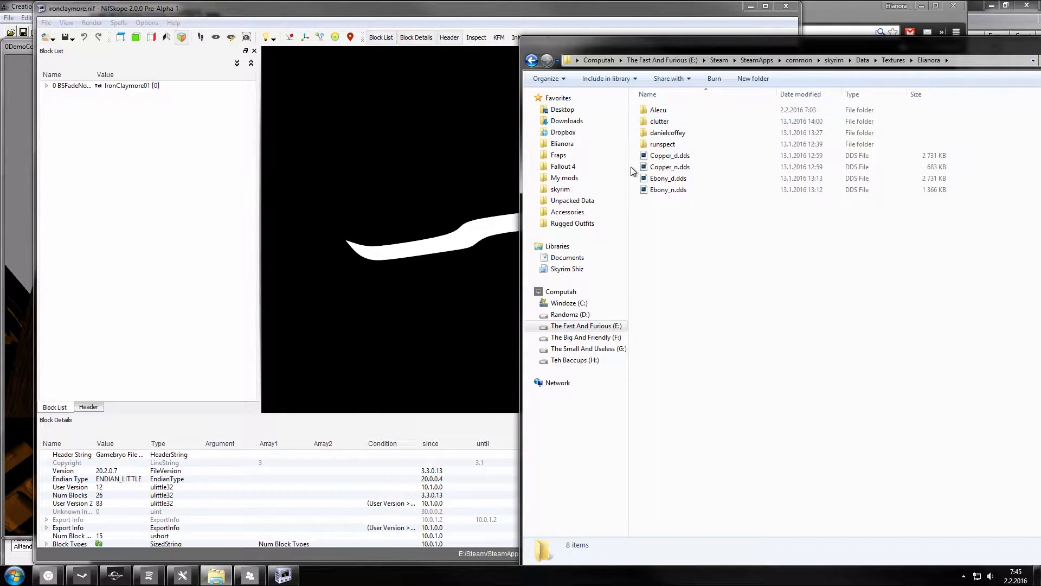
key("ctrl+shift+n")
type("Demo House")
key("Return")
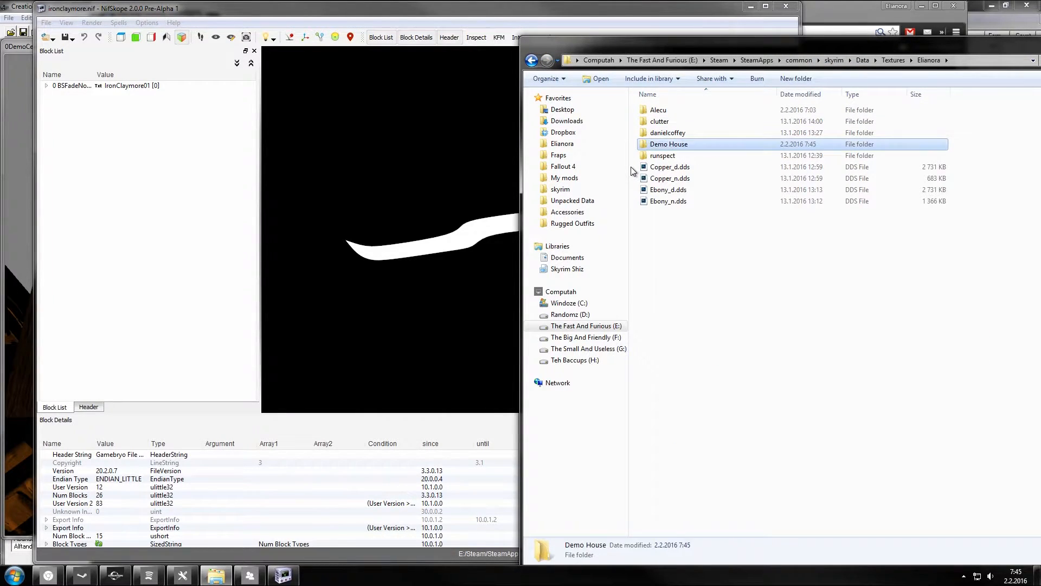
double_click(677, 144)
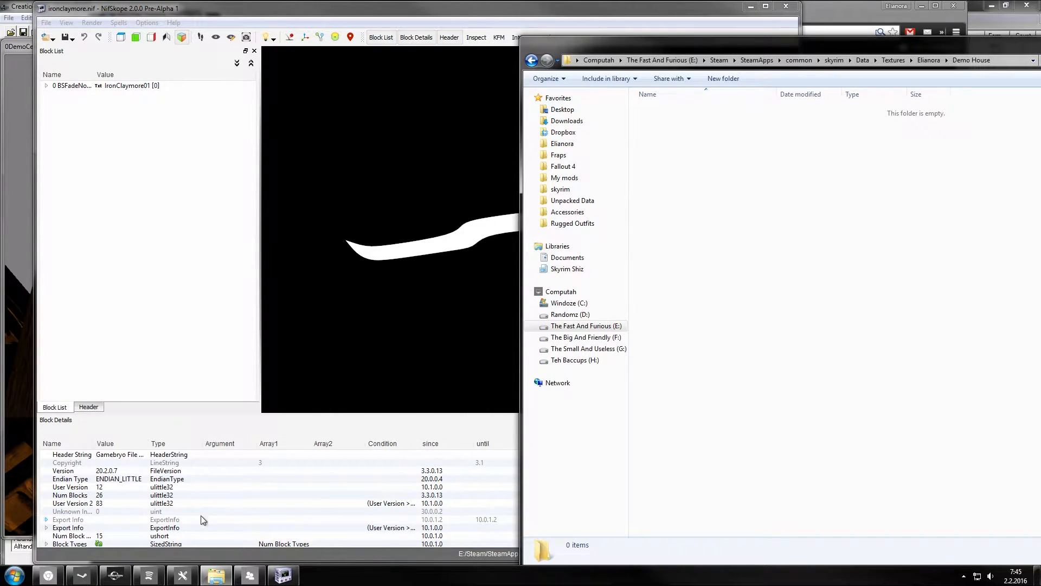
Open the Resource2 archive from Downloads in a separate window and enter its textures folder.
mouse_move(249, 575)
mouse_move(239, 551)
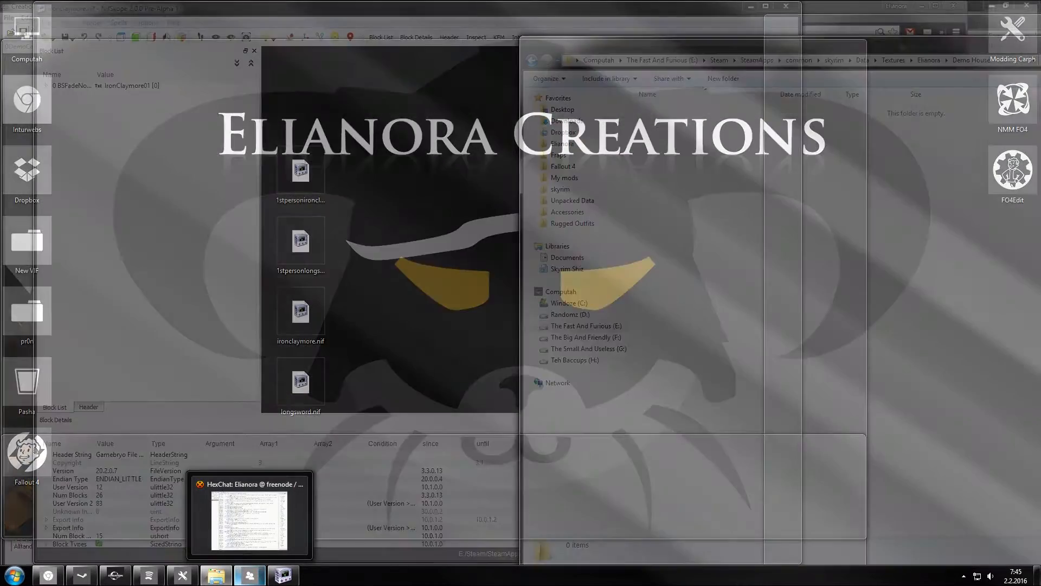
mouse_move(216, 574)
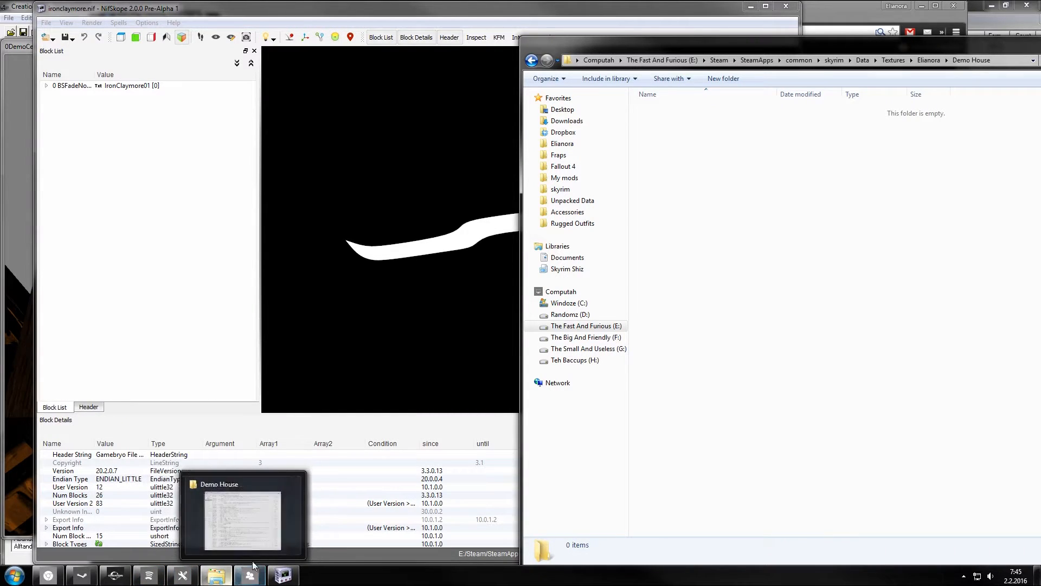
key("ctrl+n")
left_click(48, 86)
double_click(272, 87)
left_click(531, 142)
double_click(530, 142)
double_click(512, 154)
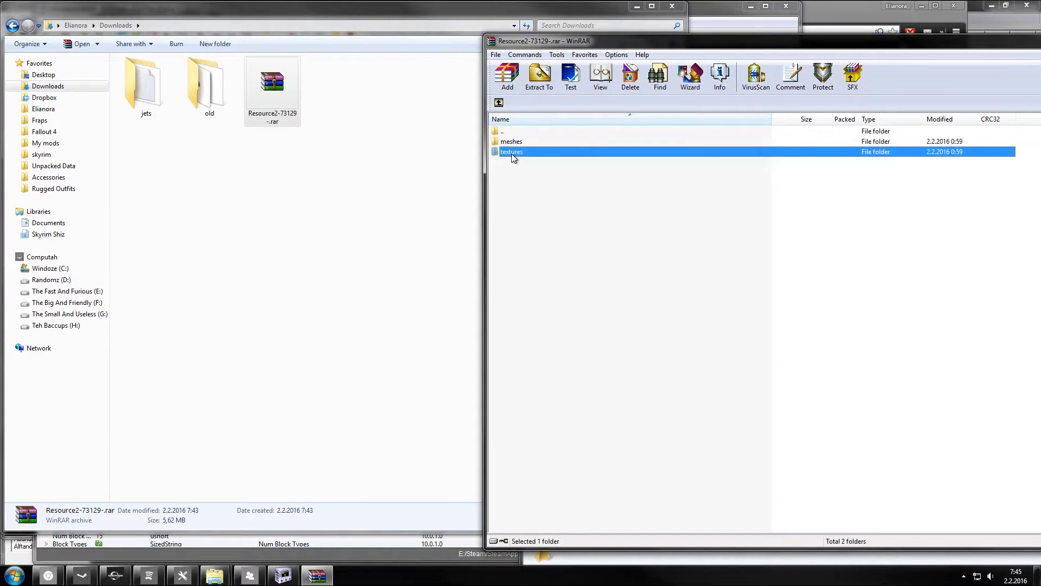
Arrange the archive beside the textures Demo House window, then create a standalone09 folder there and open it.
left_click_drag(671, 43, 1040, 51)
left_click(751, 219)
left_click_drag(896, 43, 672, 49)
key("ctrl+shift+n")
type("standalone09")
key("Return")
left_click(1010, 187)
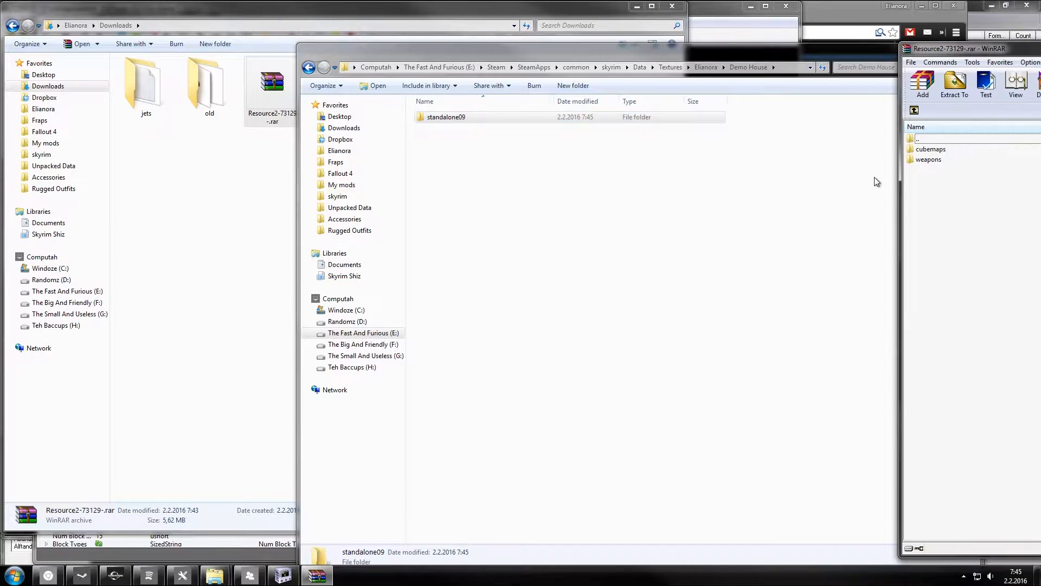
double_click(475, 118)
Extract isd_steel11_e.dds from the archive's cubemaps folder into the textures standalone09 folder.
left_click(1009, 184)
double_click(937, 148)
left_click(947, 150)
left_click_drag(939, 150, 813, 216)
left_click(1003, 185)
Extract stv.dds, stv_em.dds and stv_n.dds from the archive's weapons\iron folder into the textures standalone09 folder.
double_click(917, 140)
left_click(930, 160)
double_click(930, 161)
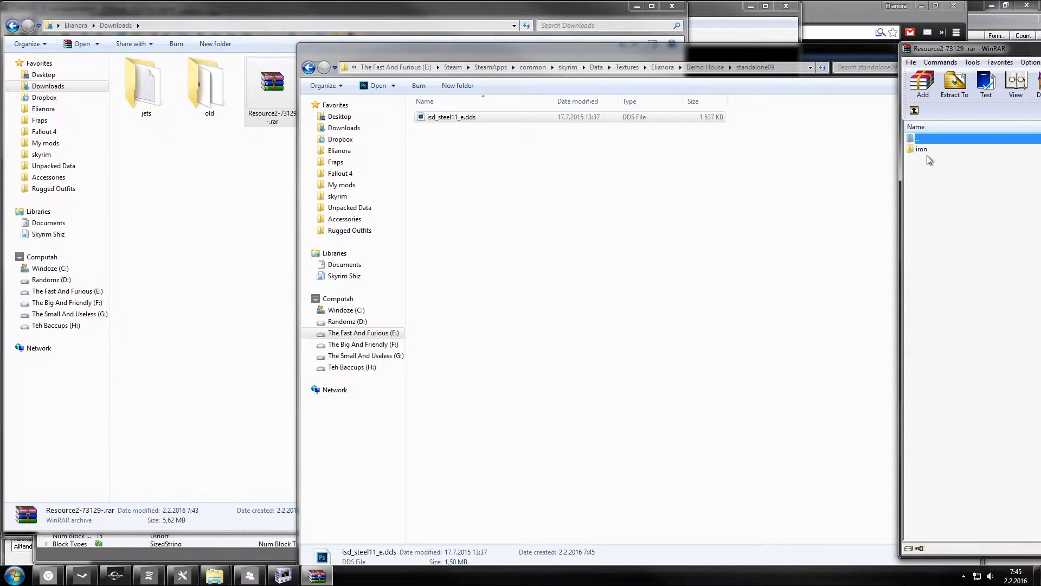
left_click(928, 169, "shift")
left_click_drag(928, 170, 550, 222)
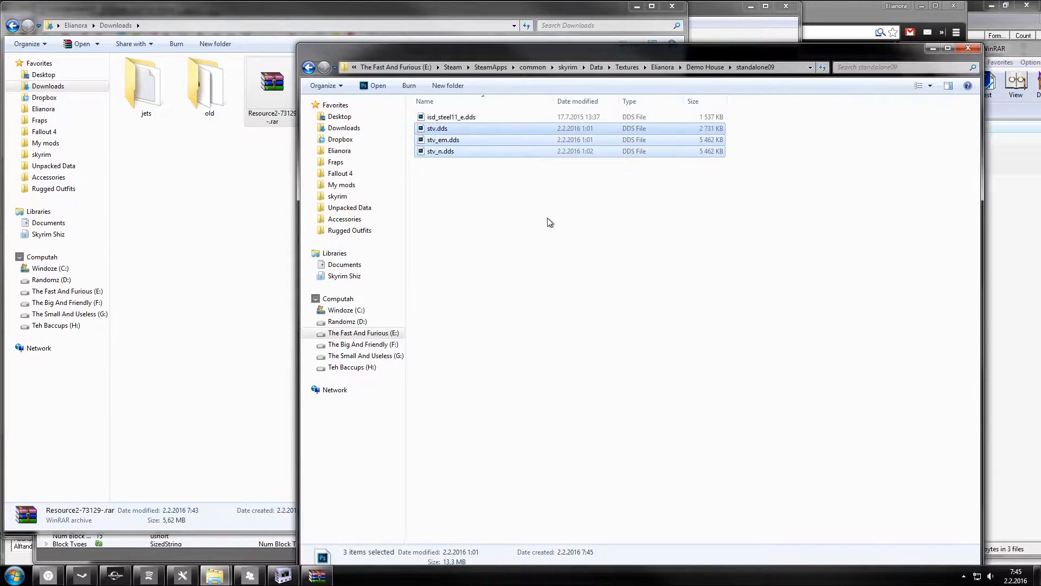
left_click(513, 212)
Copy the full path of the textures standalone09 folder and close both Explorer windows.
left_click(645, 68)
left_click(645, 67)
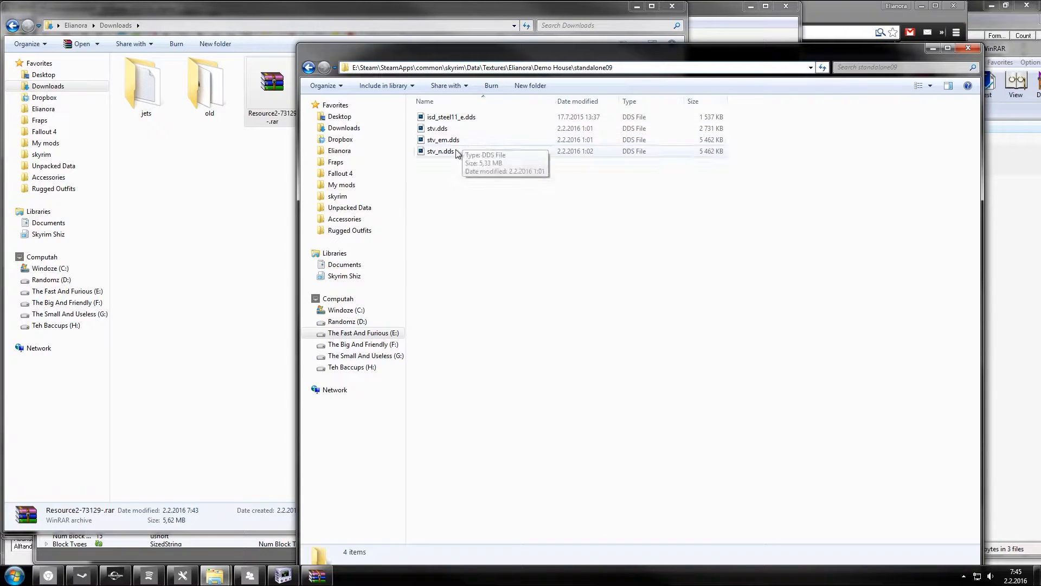
left_click_drag(571, 70, 351, 70)
key("ctrl+c")
left_click(968, 47)
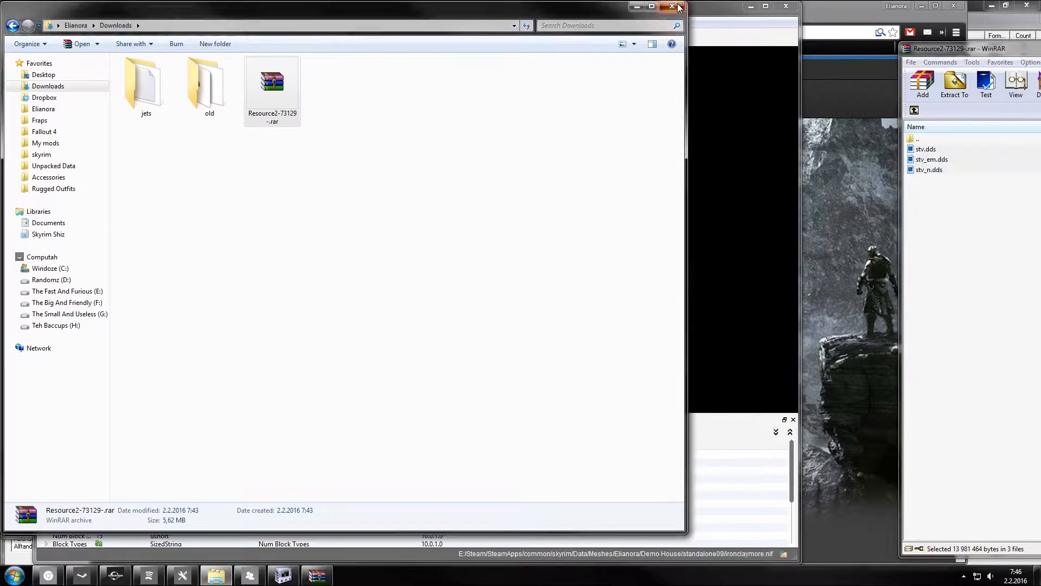
left_click(679, 6)
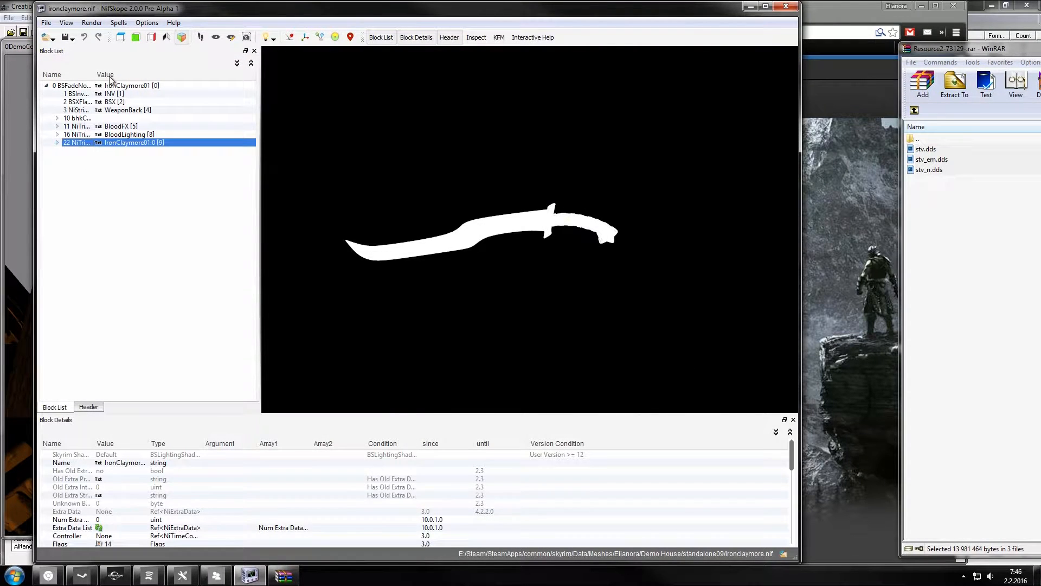
Widen the NifSkope block list and its name column so block names and values are fully readable.
left_click_drag(93, 74, 148, 70)
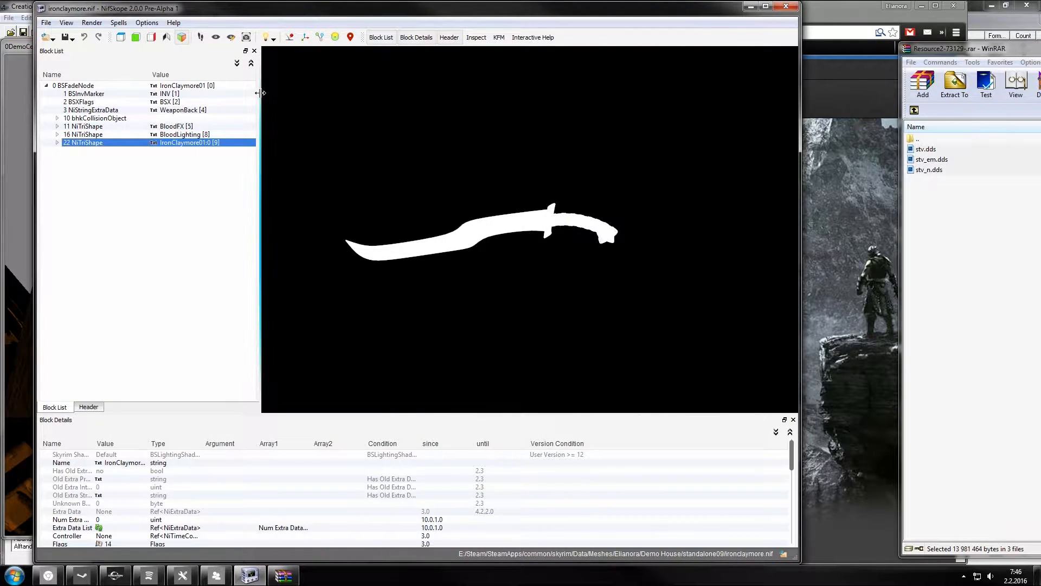
left_click_drag(261, 92, 439, 93)
left_click_drag(150, 72, 181, 72)
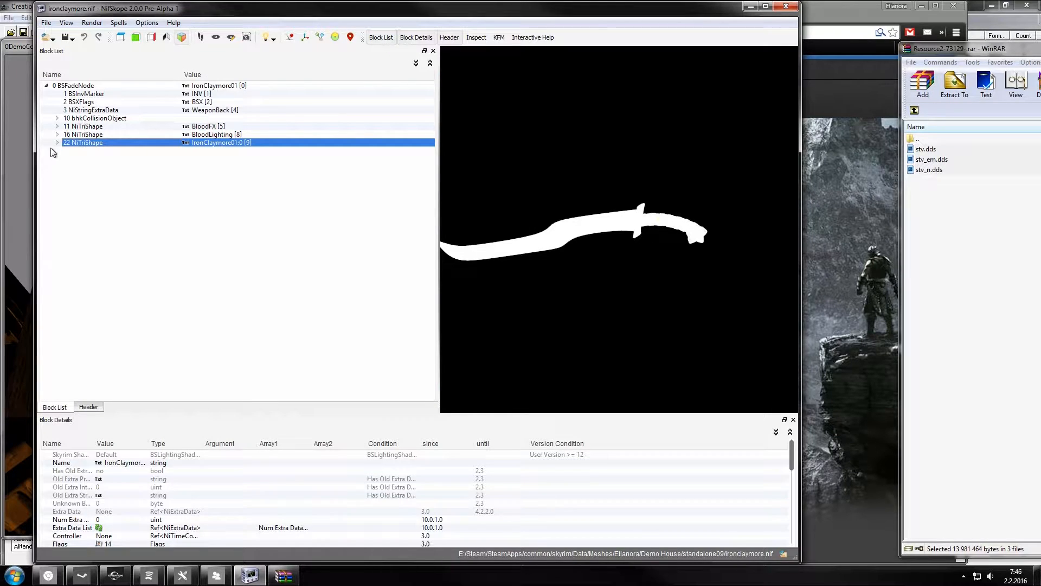
Expand the IronClaymore01:0 NiTriShape down to its BSShaderTextureSet and display that block's full texture paths.
left_click(57, 142)
left_click(67, 159)
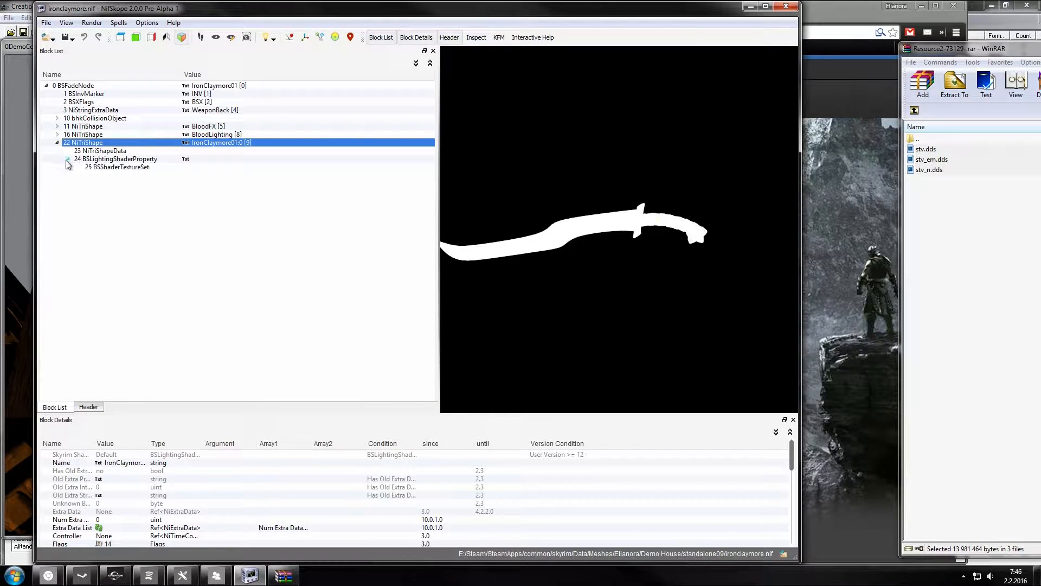
left_click(109, 168)
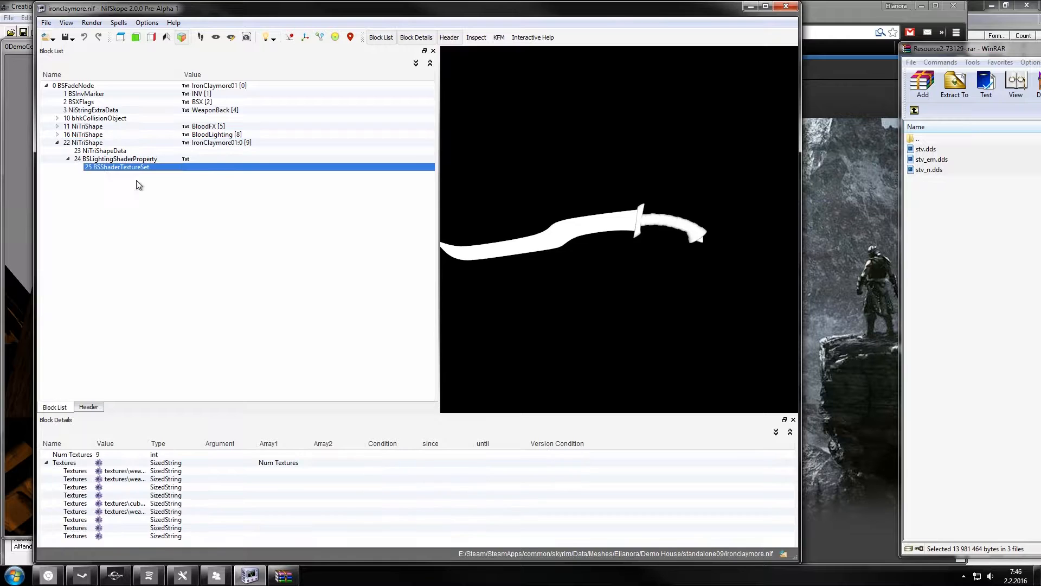
left_click_drag(151, 443, 334, 444)
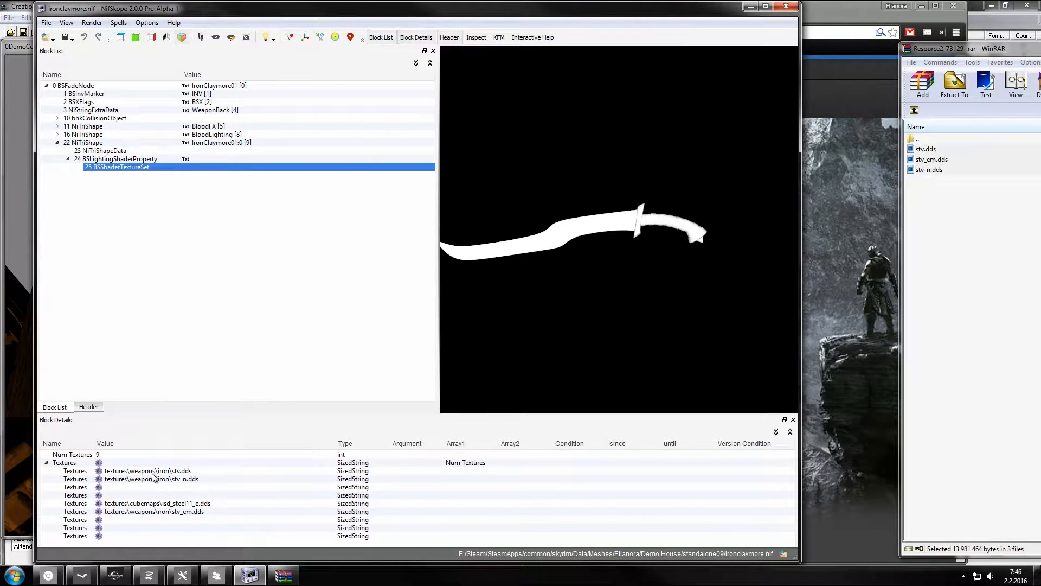
left_click(158, 472)
left_click(170, 470)
left_click(157, 503)
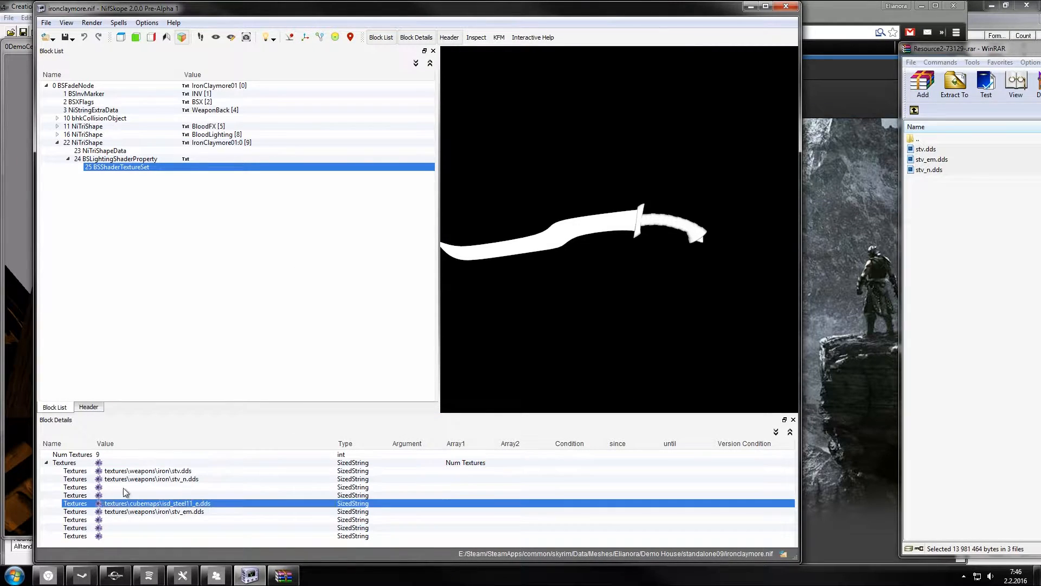
Set the first texture of the set to stv.dds from the copied textures standalone09 folder.
left_click(98, 471)
key("ctrl+v")
key("Return")
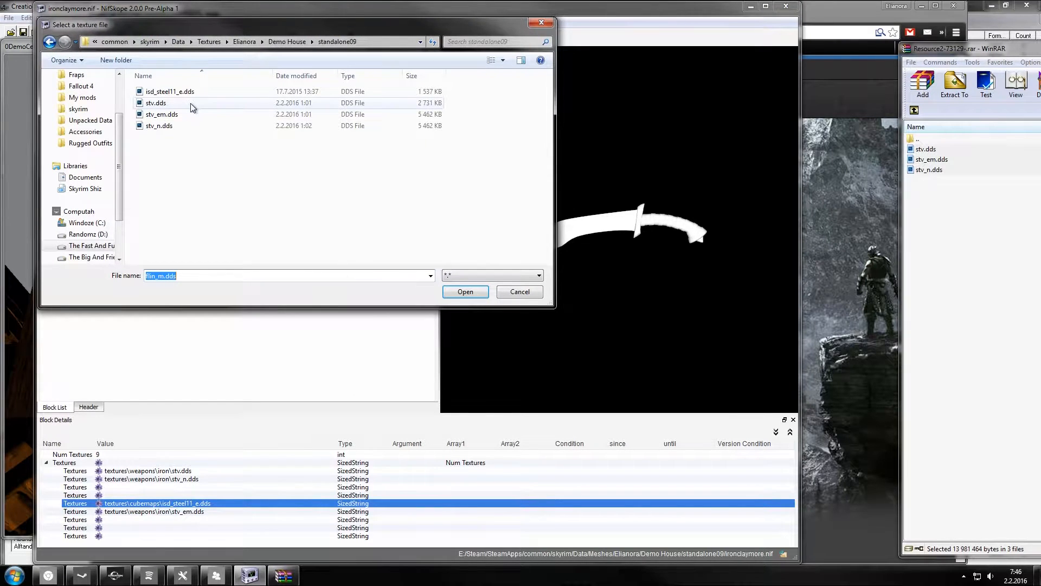
double_click(191, 103)
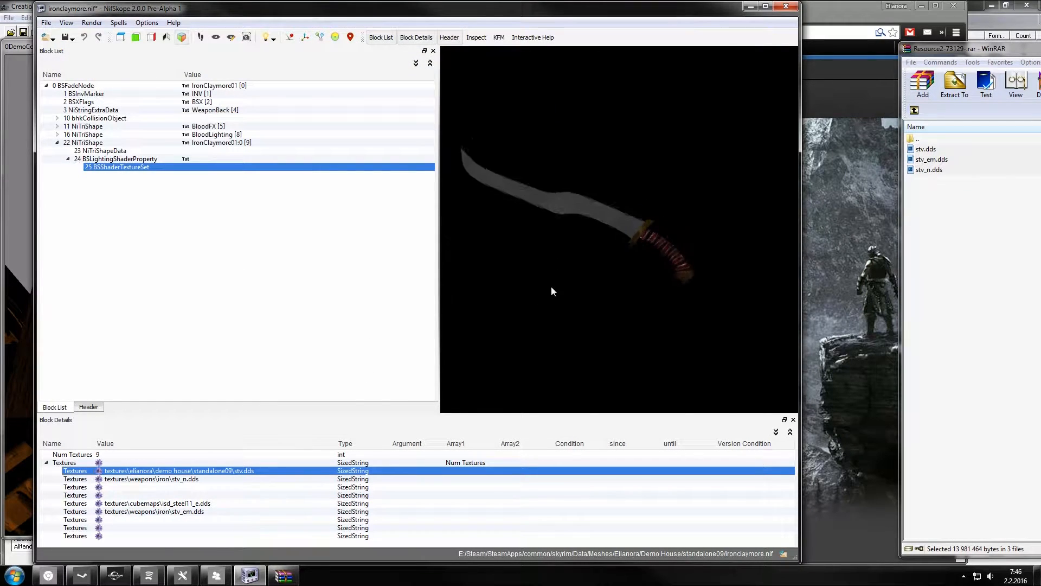
Replace the folder part of the stv_n.dds texture path with the standalone09 folder path copied from the stv.dds entry.
left_click(97, 480)
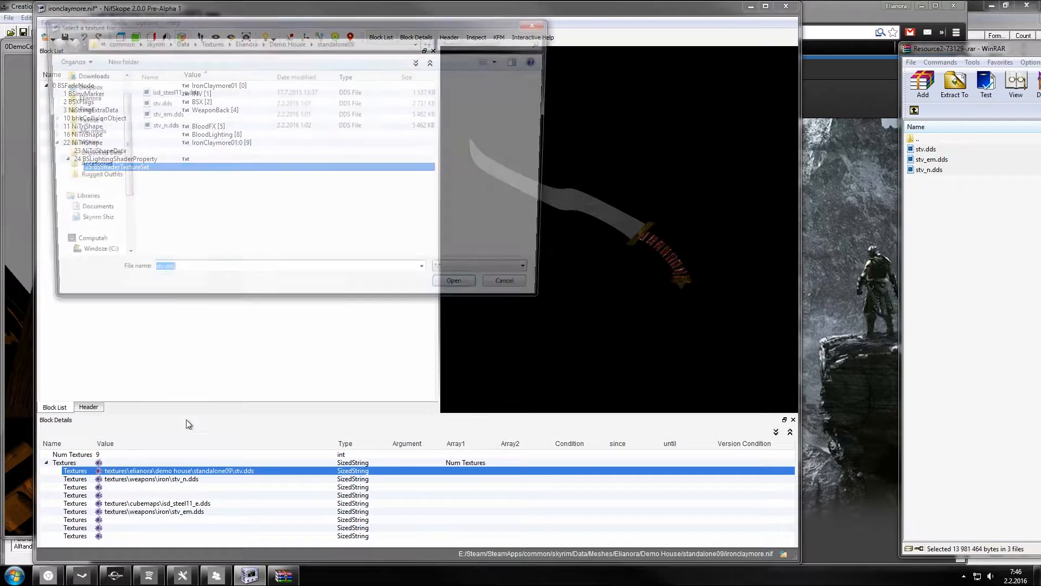
left_click(523, 291)
left_click(219, 470)
double_click(219, 470)
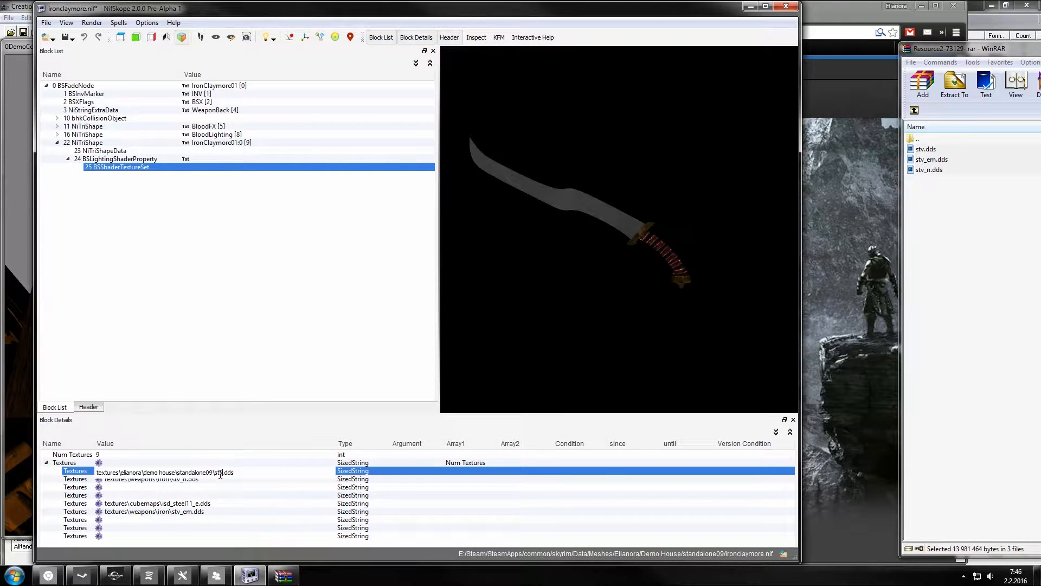
left_click_drag(215, 471, 60, 480)
key("ctrl+c")
double_click(183, 481)
left_click(158, 481)
left_click_drag(159, 481, 61, 482)
key("ctrl+v")
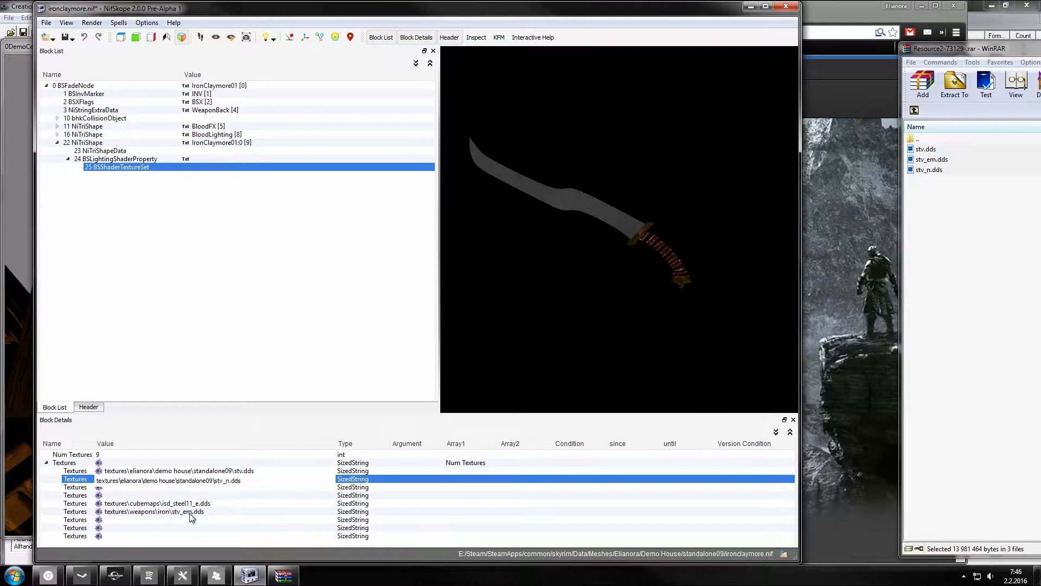
Replace the folder parts of the isd_steel11_e.dds and stv_em.dds paths with the same standalone09 path and inspect the textured sword.
left_click(159, 503)
left_click(159, 504)
left_click(149, 504)
left_click_drag(148, 505, 95, 505)
key("ctrl+v")
double_click(166, 513)
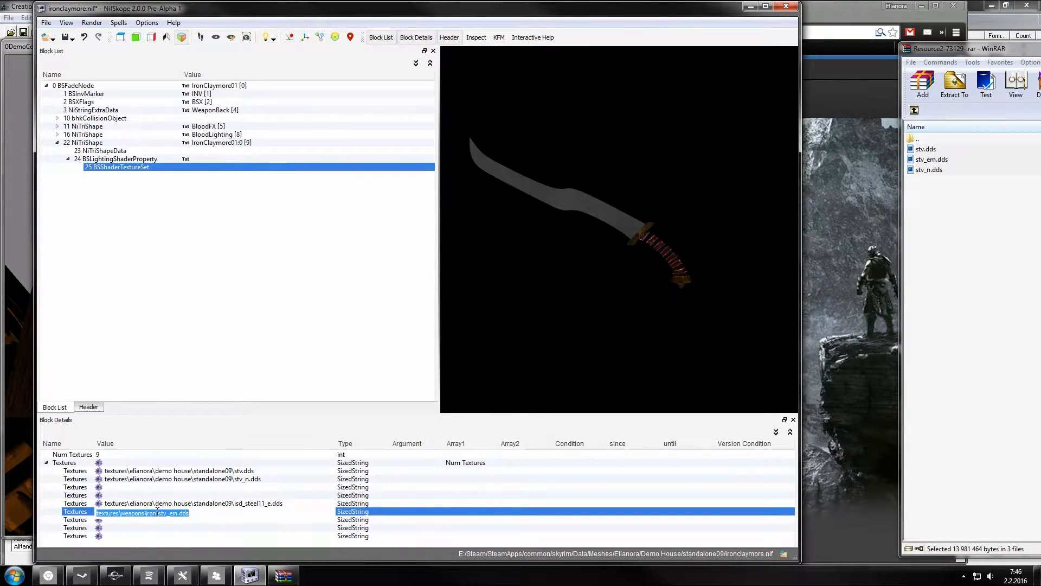
left_click(145, 515)
key("ctrl+v")
left_click(200, 536)
left_click_drag(543, 304, 763, 135)
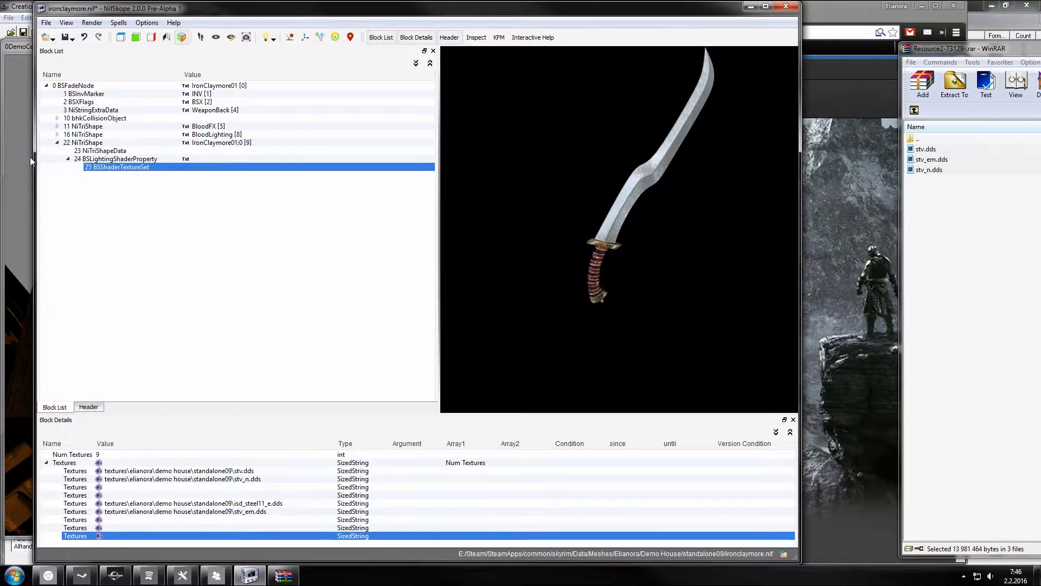
Copy the edited BSShaderTextureSet block of ironclaymore.nif.
right_click(99, 168)
mouse_move(126, 177)
left_click(216, 202)
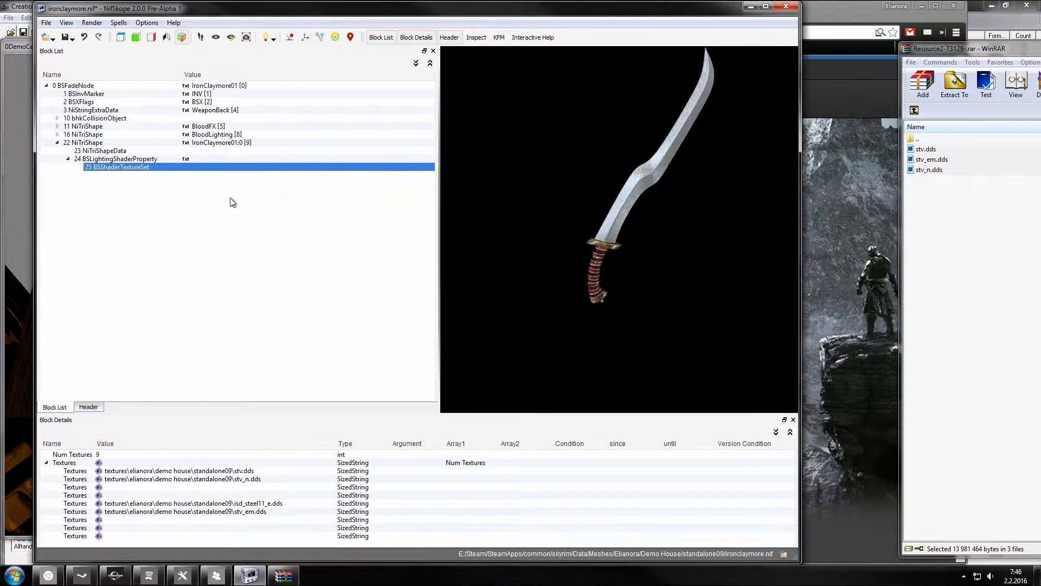
Close the Resource2 archive window and save the changes to ironclaymore.nif.
left_click(969, 216)
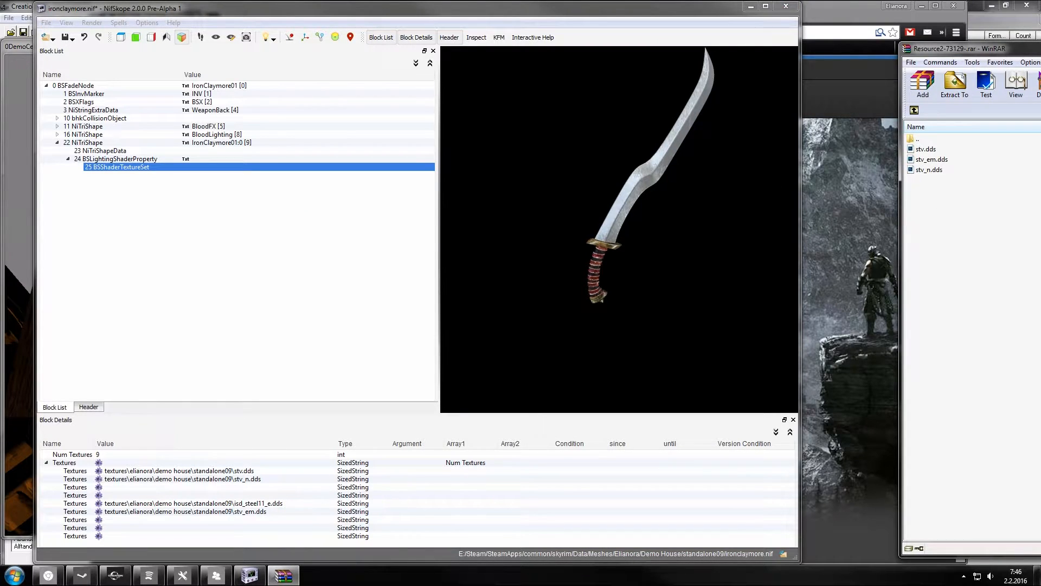
key("alt+F4")
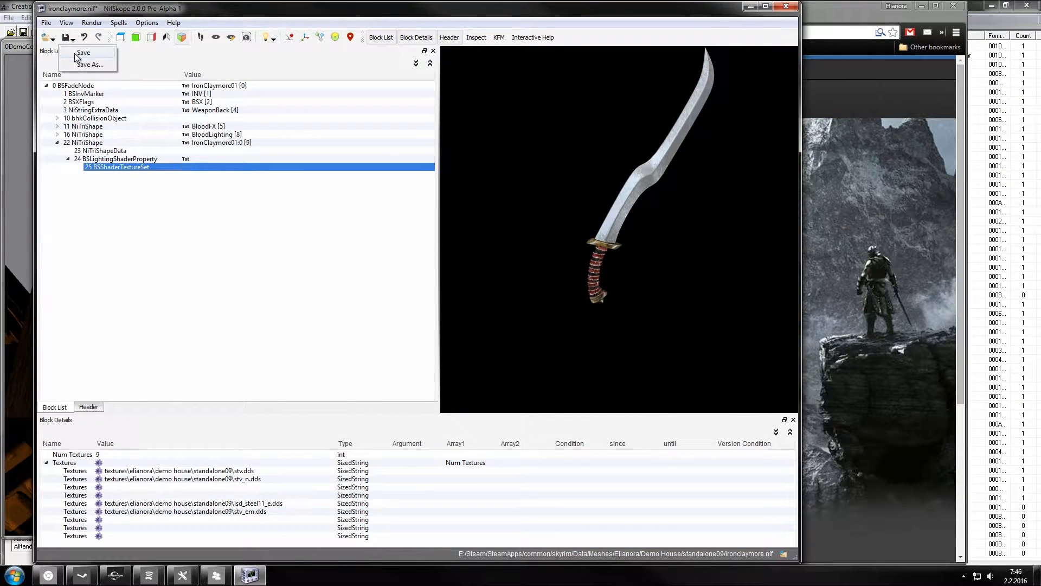
left_click(65, 37)
Open 1stpersonironclaymore.nif from the meshes standalone09 folder and select its sword mesh.
left_click(49, 38)
left_click(57, 53)
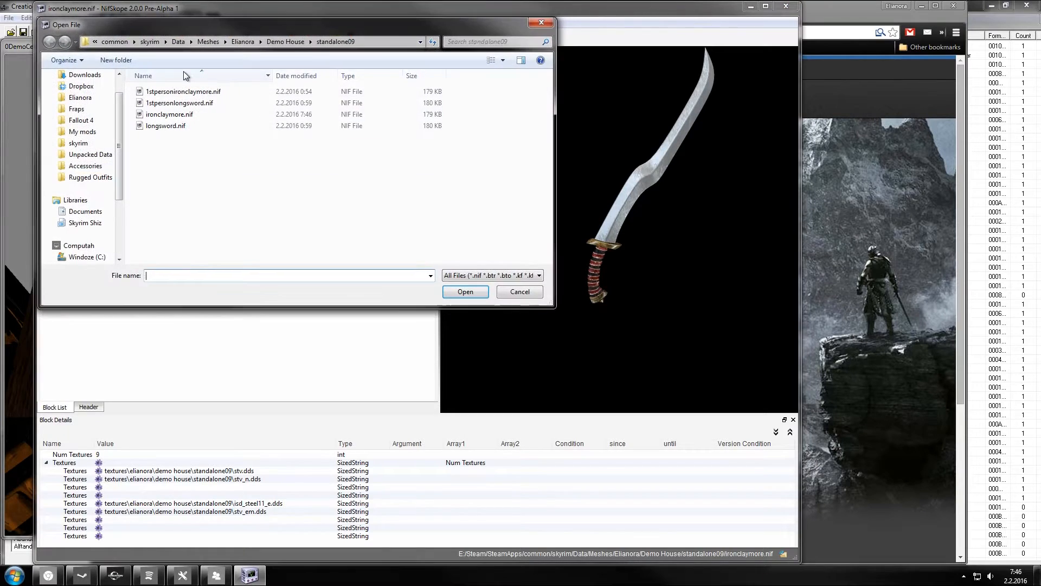
left_click_drag(248, 24, 265, 61)
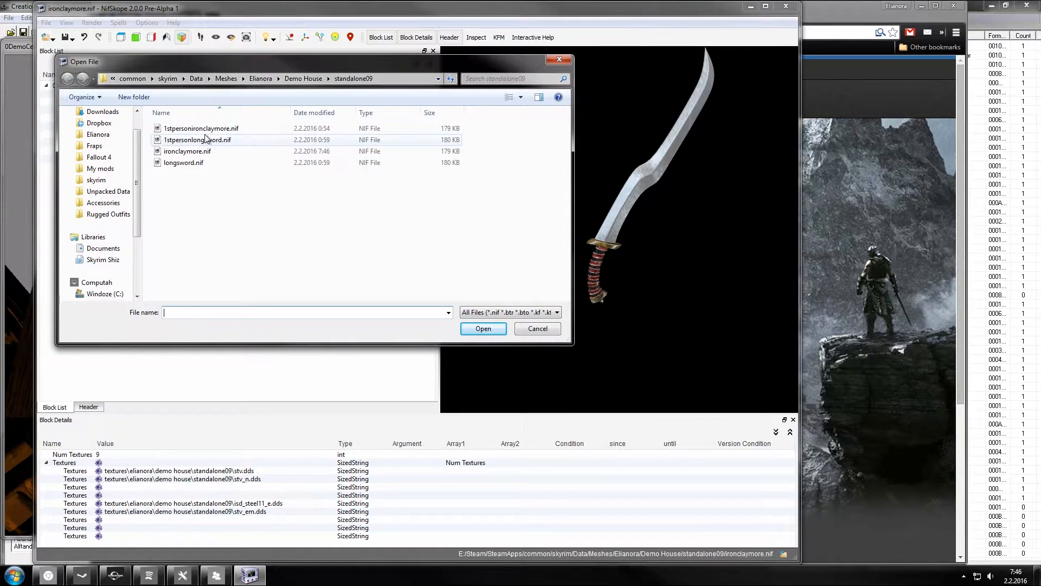
left_click(200, 162)
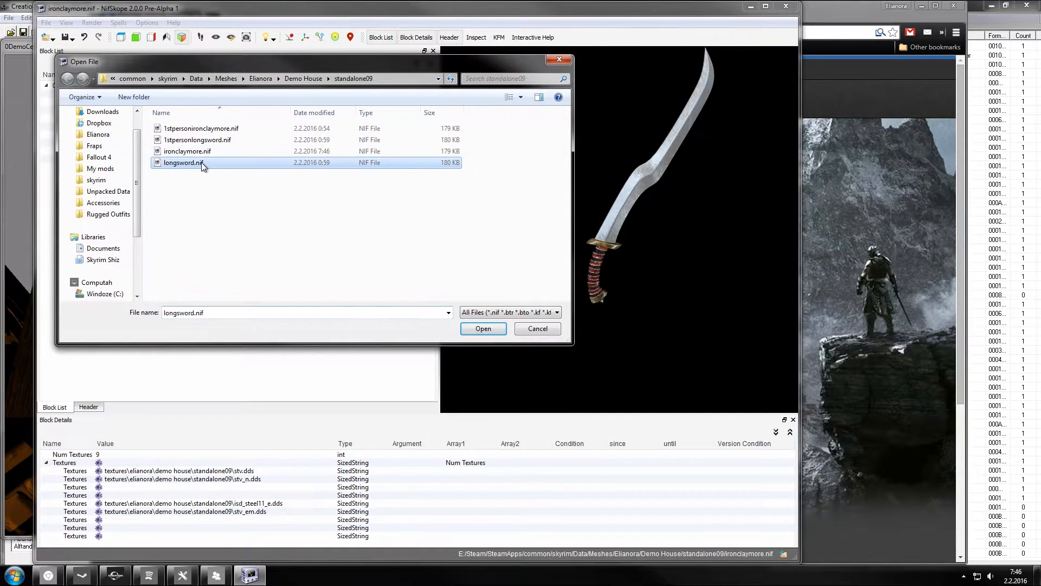
double_click(265, 131)
left_click(623, 241)
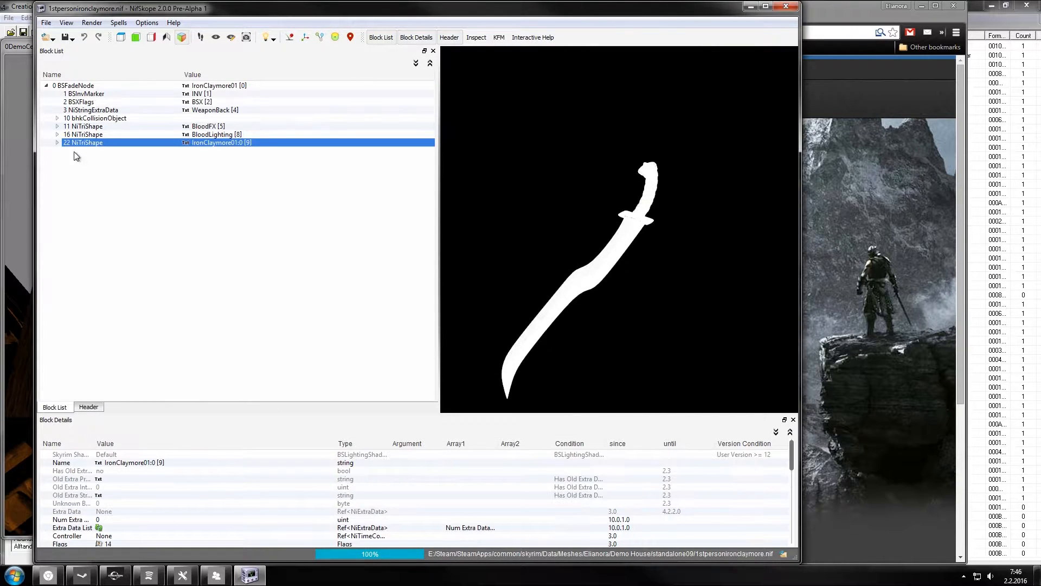
Paste the copied texture set over the sword mesh's BSShaderTextureSet in 1stpersonironclaymore.nif and inspect the sword.
left_click(57, 143)
left_click(68, 159)
left_click(130, 167)
right_click(130, 168)
mouse_move(165, 176)
left_click(253, 225)
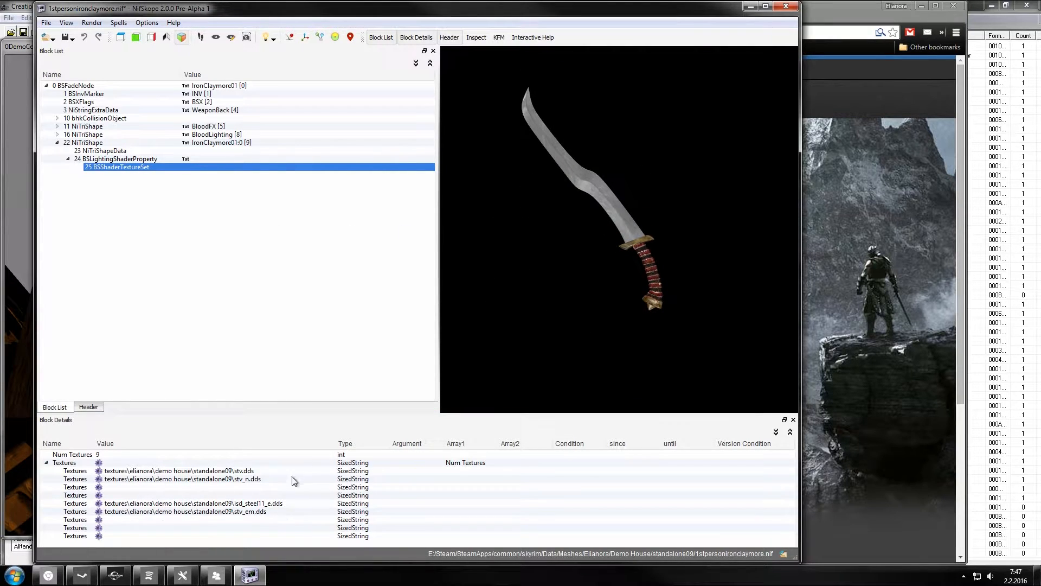
left_click_drag(590, 108, 434, 328)
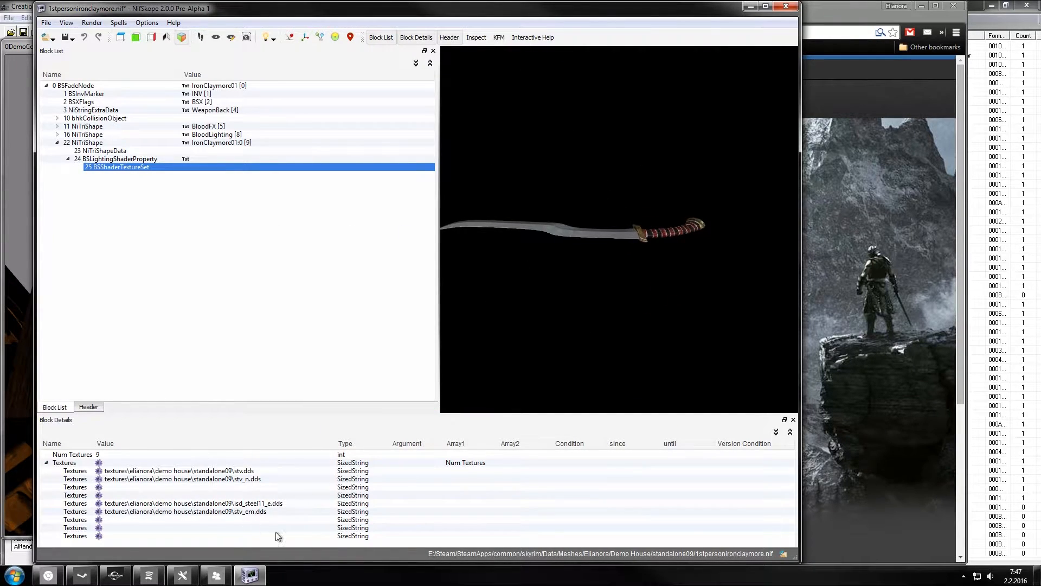
Save 1stpersonironclaymore.nif, then open 1stpersonlongsword.nif from the meshes standalone09 folder and select its sword mesh.
left_click(64, 37)
left_click(54, 40)
left_click(68, 53)
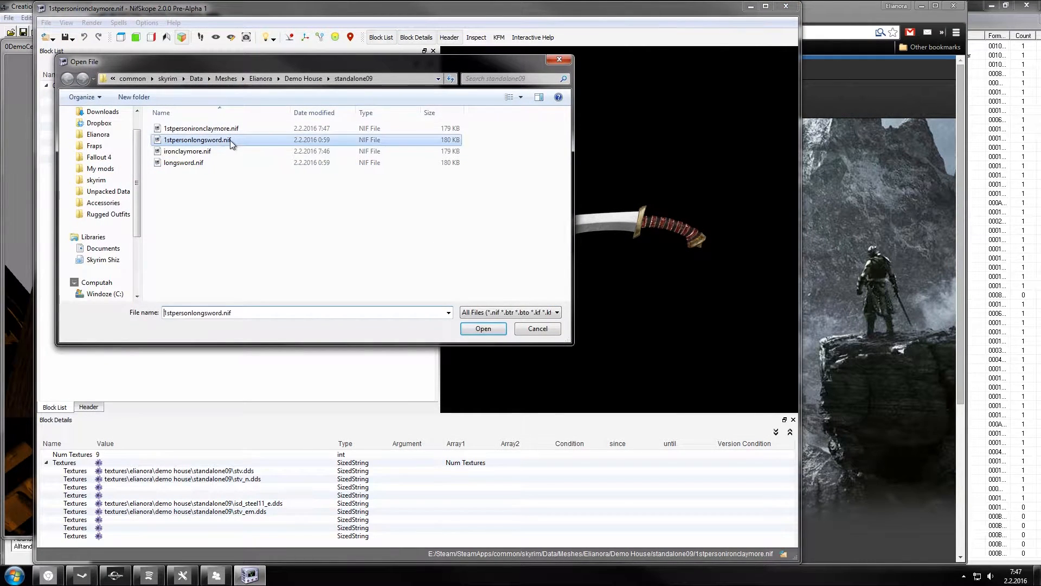
double_click(232, 144)
left_click_drag(580, 179, 628, 275)
left_click(628, 276)
Paste the copied texture set over the sword mesh's BSShaderTextureSet in 1stpersonlongsword.nif and save the file.
left_click(57, 142)
left_click(68, 159)
left_click(102, 166)
right_click(120, 166)
mouse_move(147, 174)
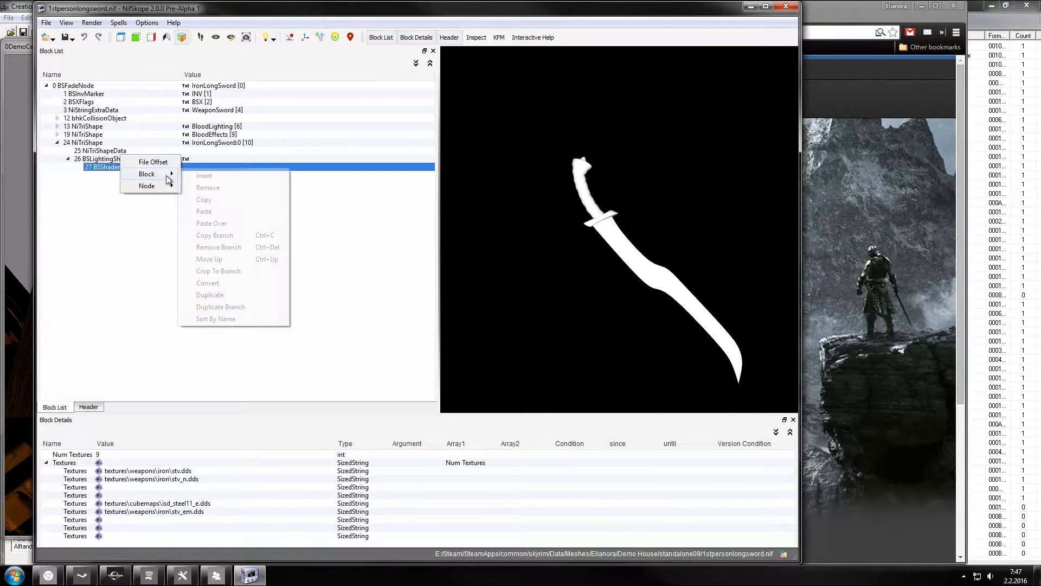
left_click(232, 222)
left_click_drag(523, 274, 439, 120)
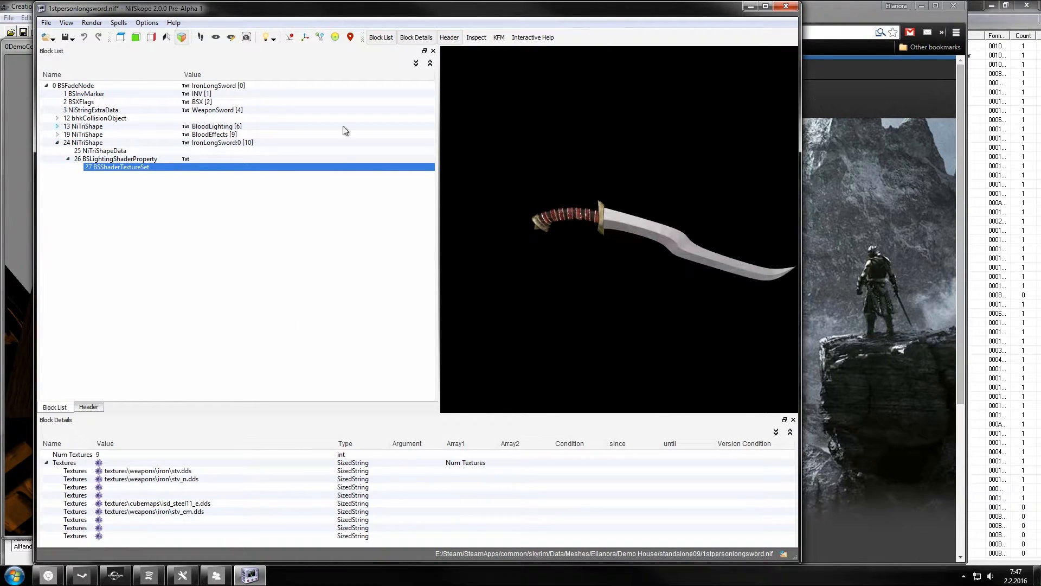
left_click(69, 39)
left_click(79, 52)
Reopen 1stpersonlongsword.nif and inspect the retextured sword mesh.
left_click(50, 39)
left_click(71, 54)
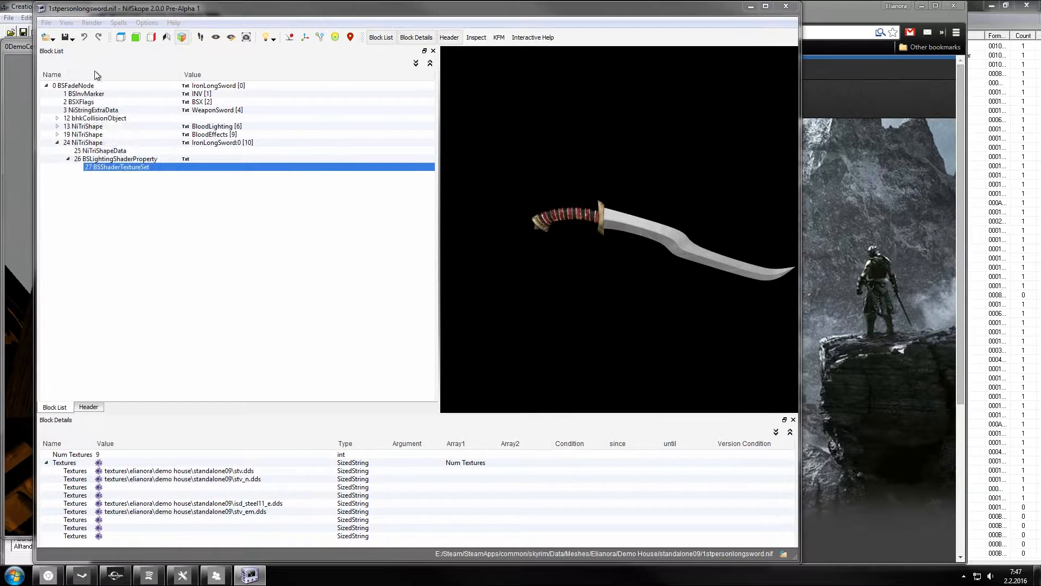
double_click(217, 142)
left_click_drag(650, 198, 603, 227)
left_click(603, 226)
left_click(300, 149)
Open longsword.nif from the meshes standalone09 folder and select its sword mesh.
left_click(48, 39)
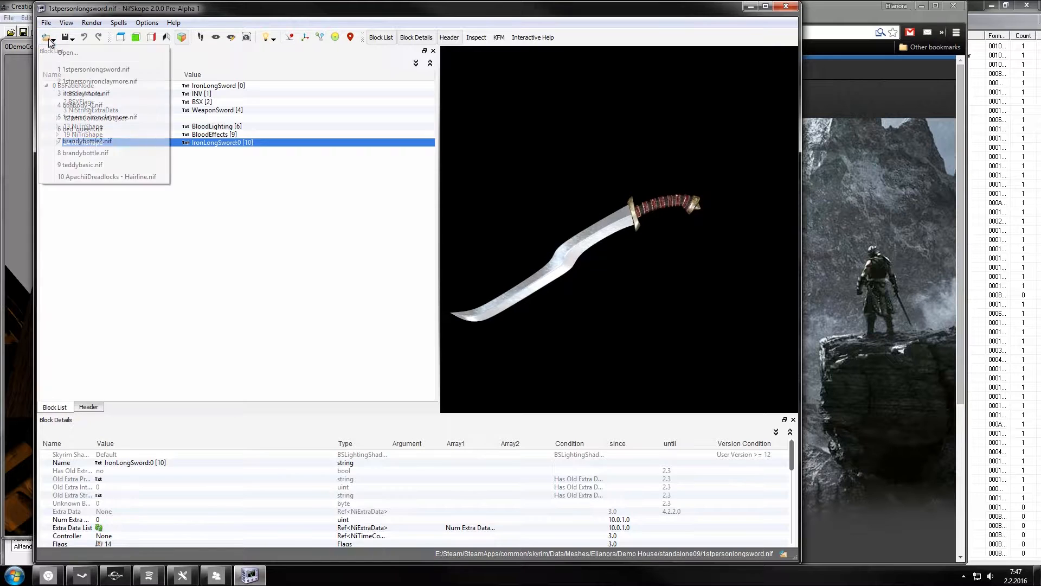
left_click(59, 52)
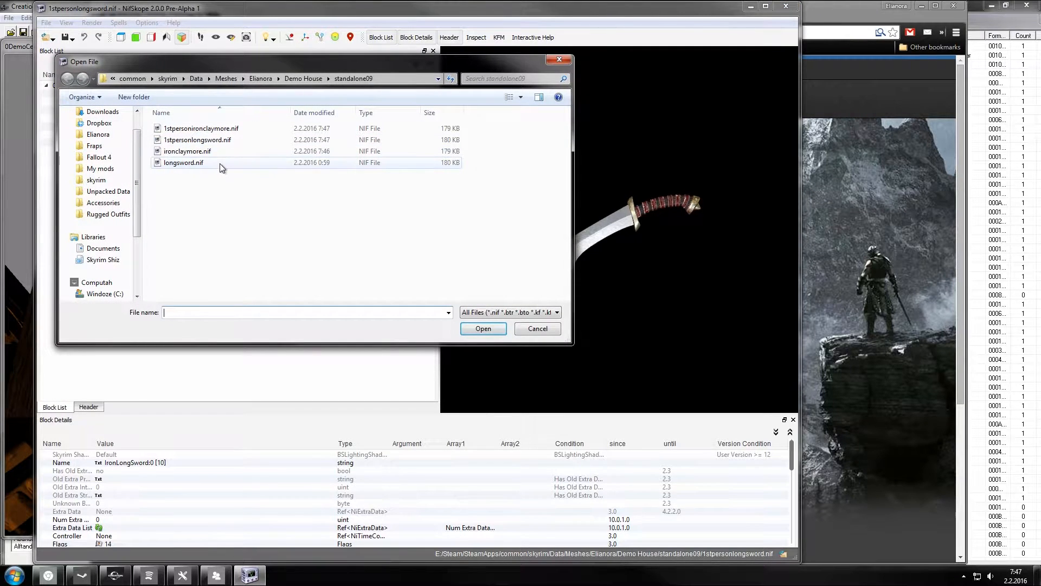
double_click(185, 162)
left_click(603, 250)
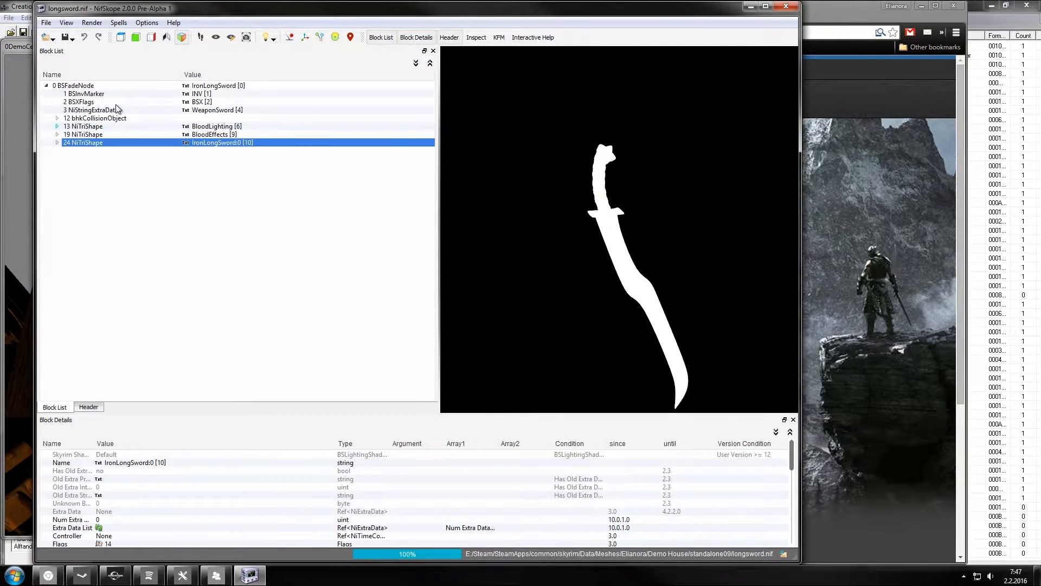
Paste the copied texture set over the sword mesh's BSShaderTextureSet in longsword.nif and save the file.
left_click(55, 144)
double_click(73, 159)
right_click(120, 167)
mouse_move(166, 174)
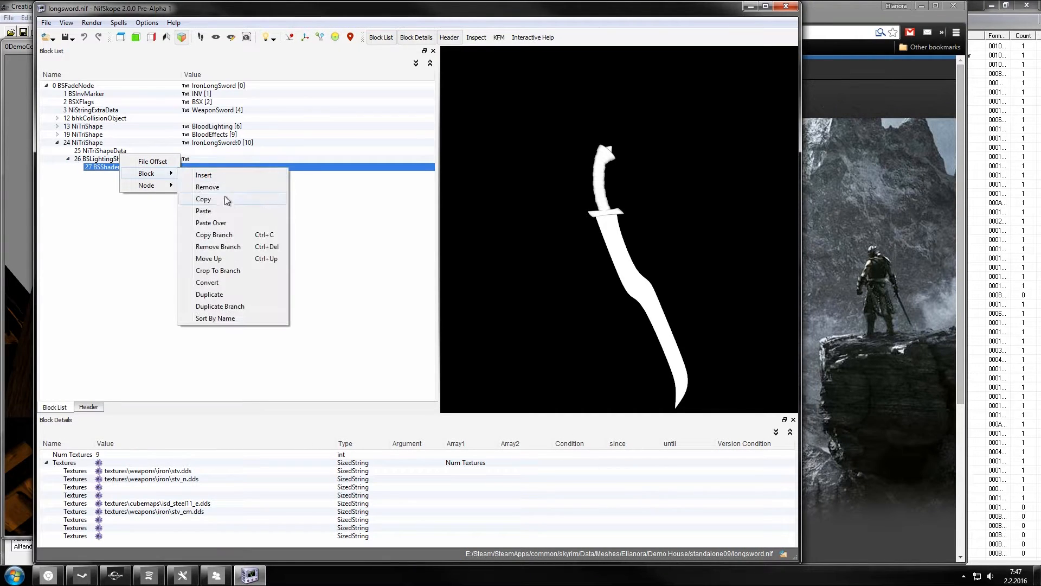
left_click(235, 223)
left_click_drag(543, 230, 375, 92)
left_click(72, 40)
left_click(80, 53)
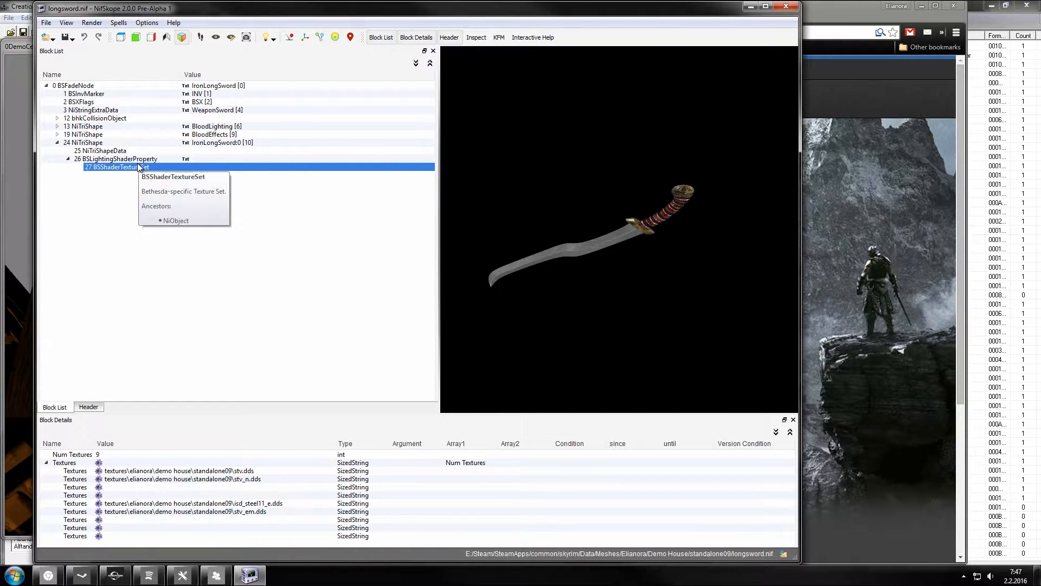
Review the block operations available for the BSShaderTextureSet in longsword.nif and inspect the retextured sword.
right_click(122, 165)
mouse_move(150, 173)
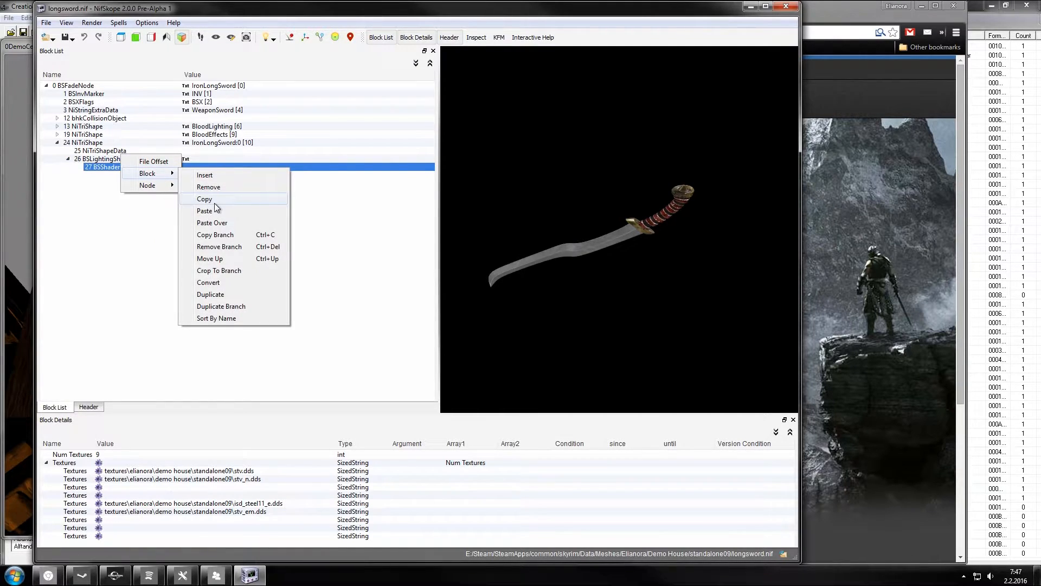
left_click(306, 229)
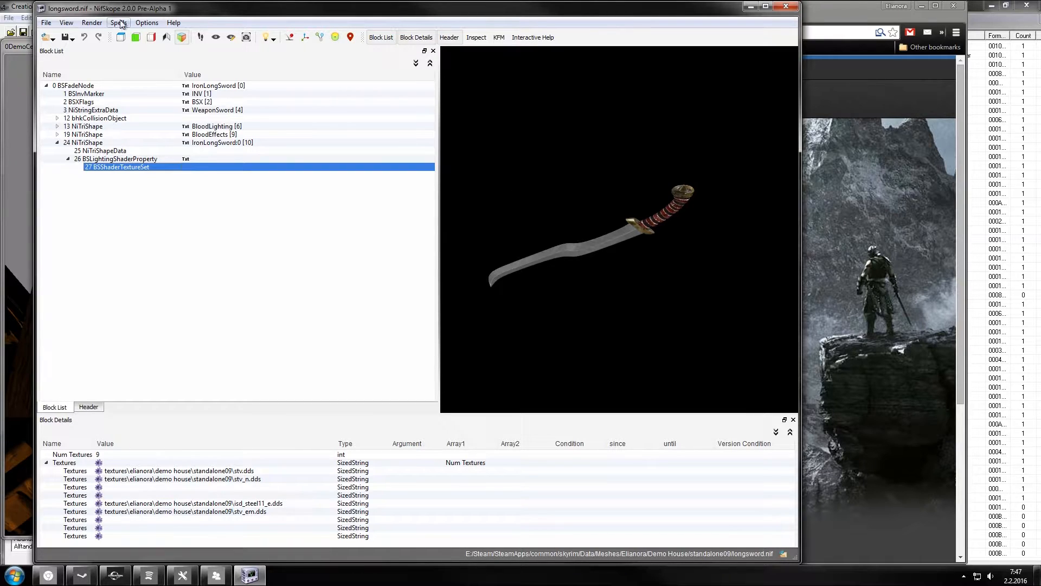
left_click(630, 243)
left_click(97, 167)
left_click_drag(691, 196, 695, 239)
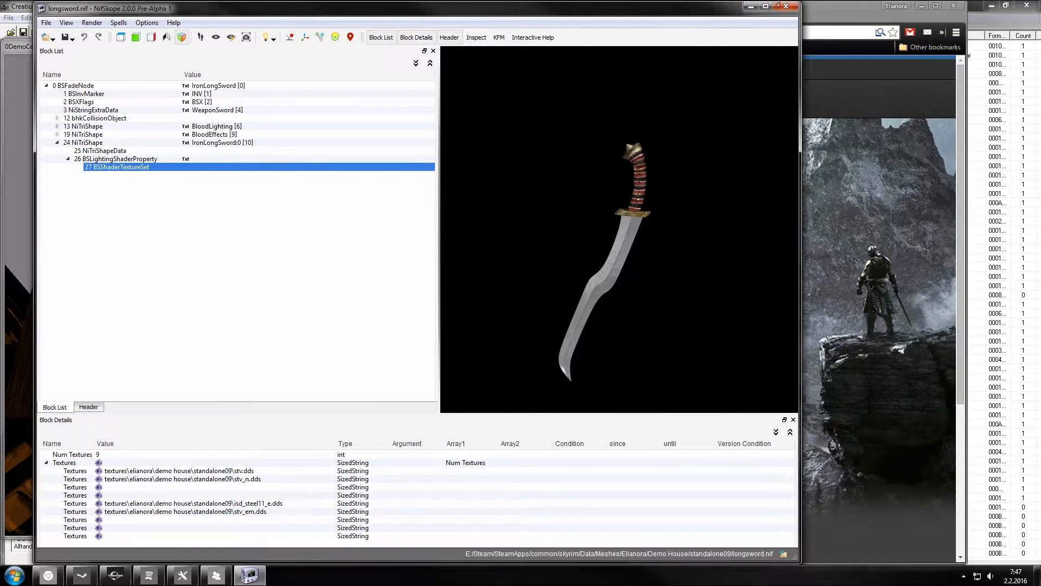
Close NifSkope and the browser, return to the Creation Kit and show the wardrobe wall of the 0DemoCell interior.
left_click(786, 6)
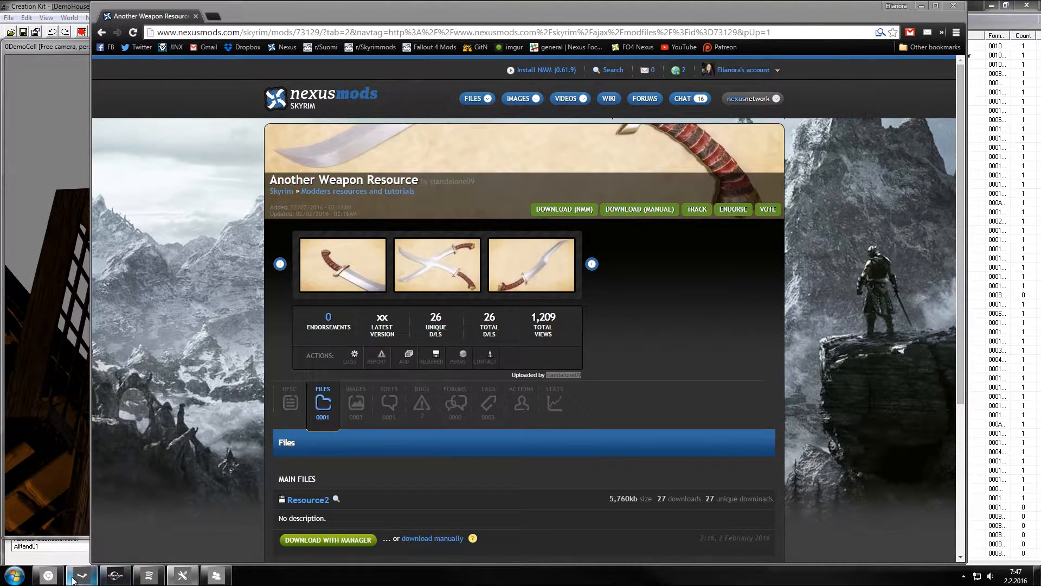
left_click(961, 7)
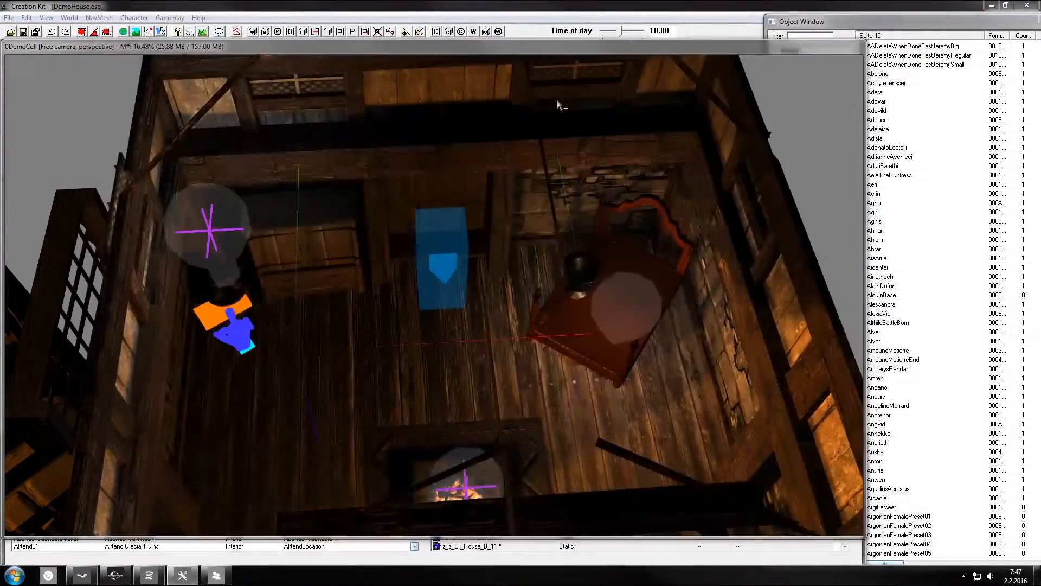
middle_click_drag(510, 261, 636, 300, "shift")
key("m")
middle_click_drag(636, 423, 588, 323)
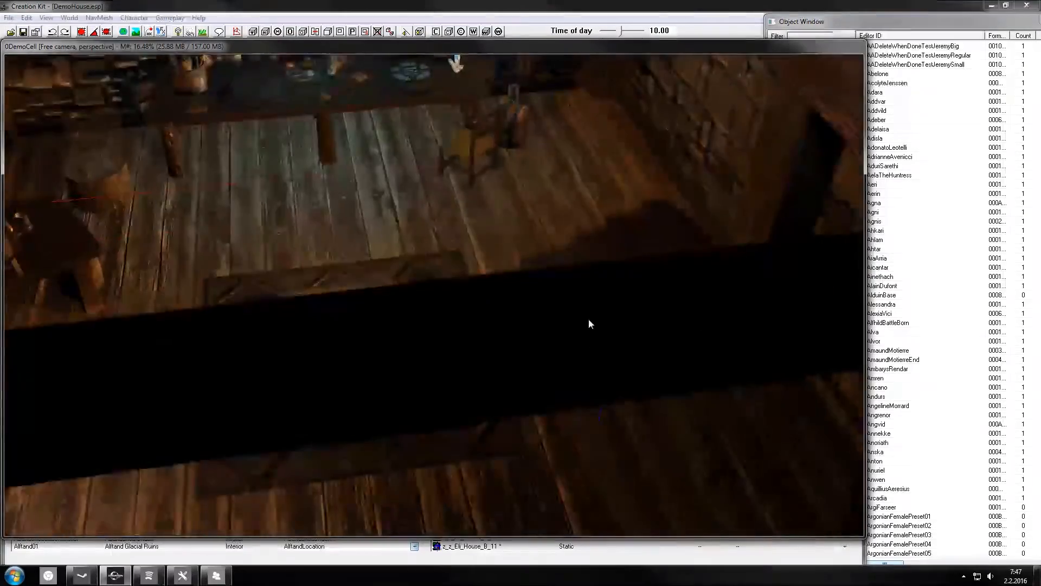
scroll(597, 324, "up", 4)
left_click(577, 388)
middle_click_drag(577, 387, 673, 315, "shift")
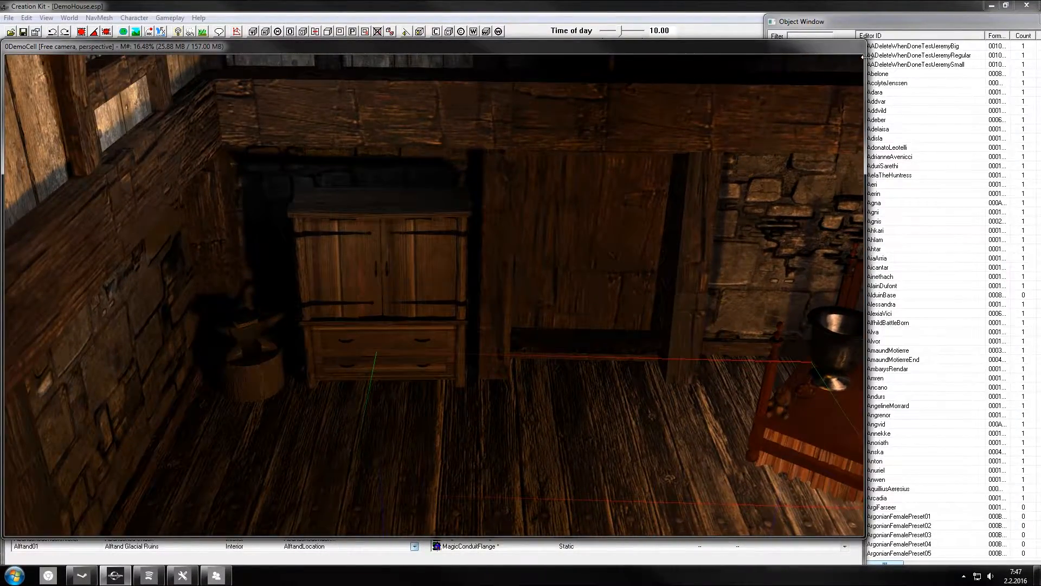
Narrow the render window, collapse the Actors category and move the Object Window so its category tree is uncovered.
left_click_drag(764, 47, 762, 47)
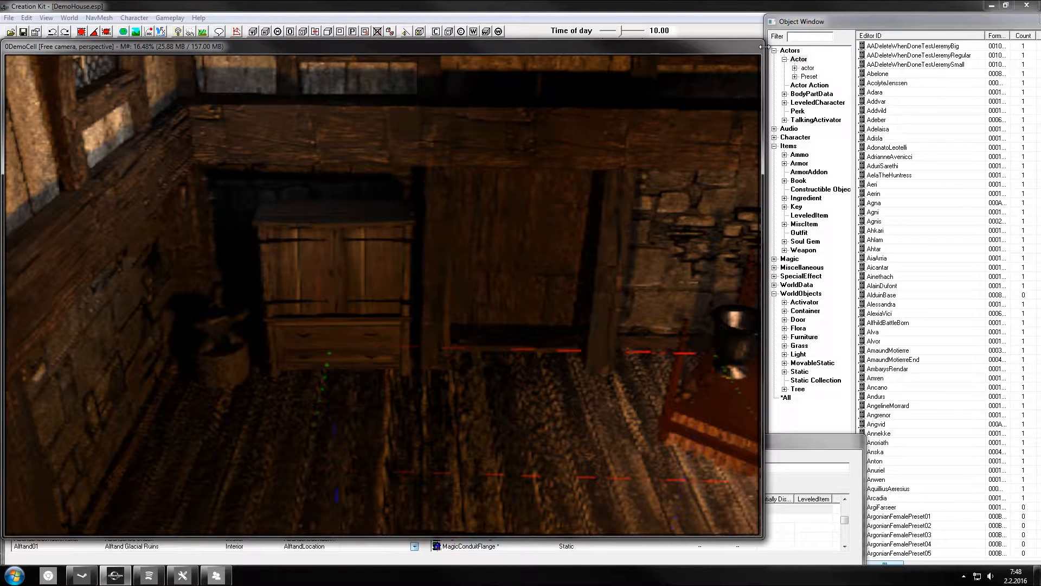
left_click(774, 51)
left_click_drag(815, 26, 786, 25)
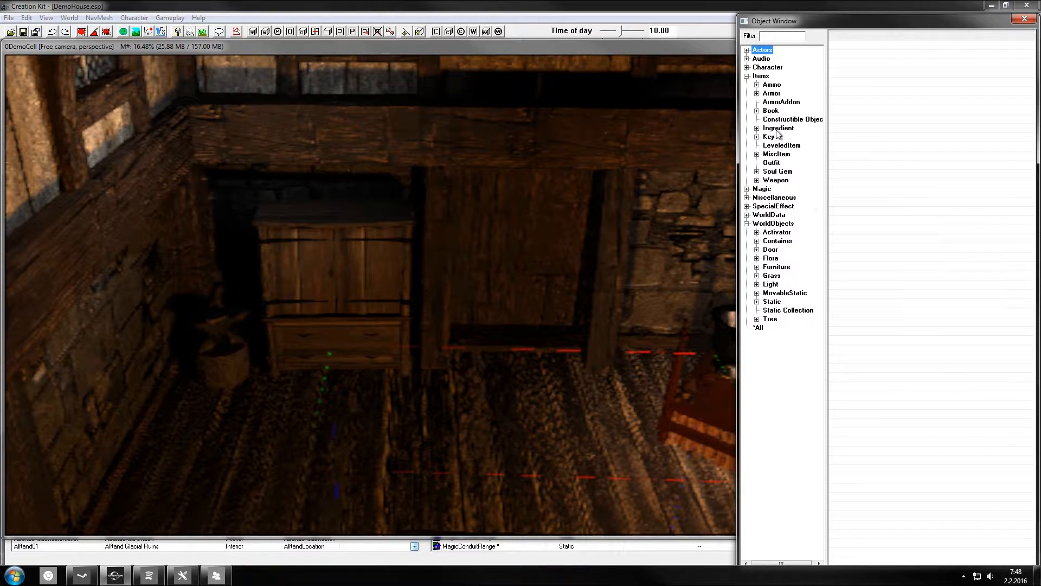
Examine the Ammo, Armor, ArmorAddon, Static and Weapon categories in the Object Window.
left_click(761, 77)
left_click(769, 85)
left_click(777, 94)
left_click(778, 102)
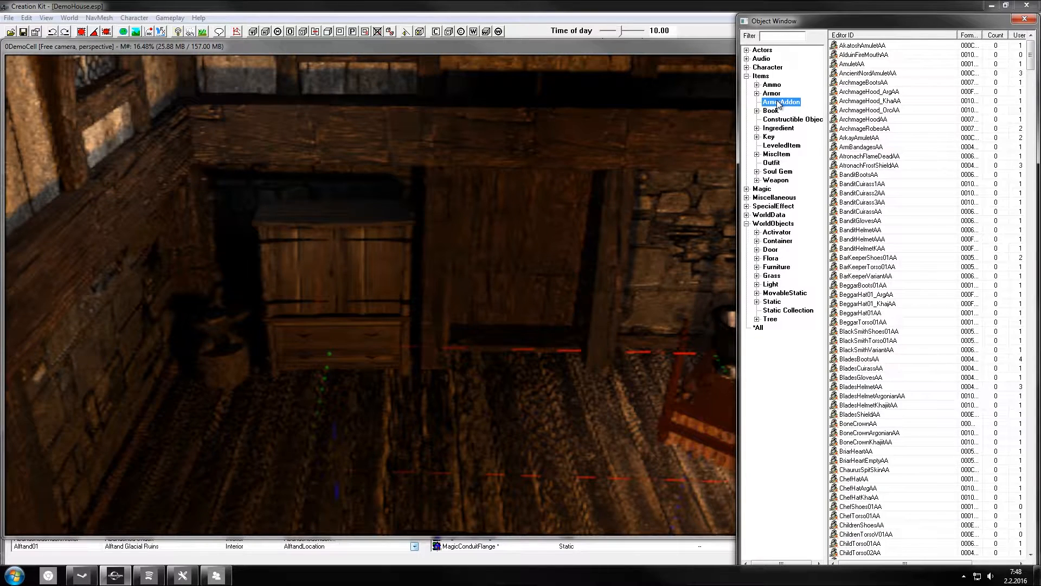
left_click(774, 95)
left_click(779, 103)
left_click(774, 94)
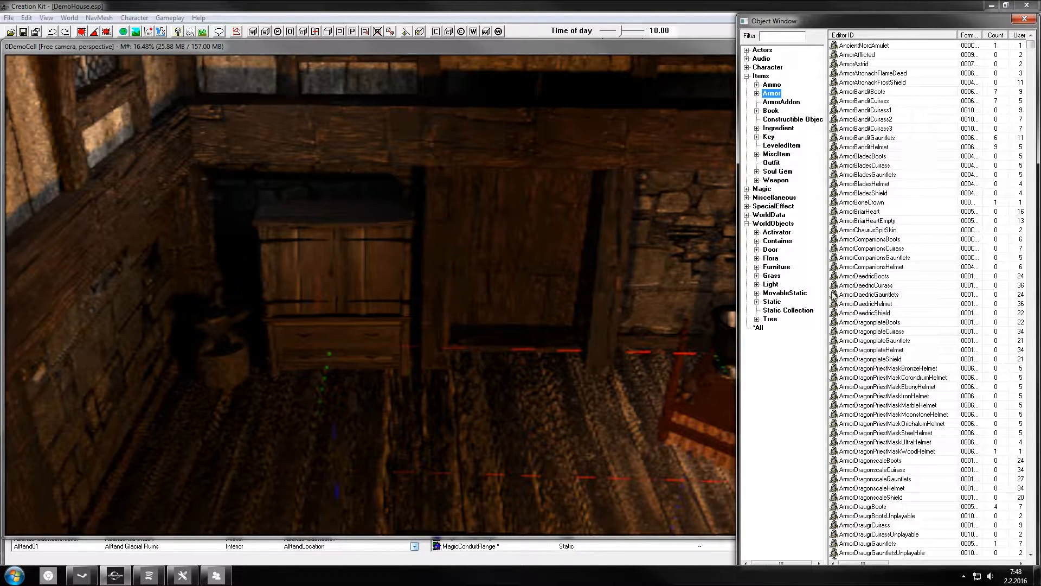
left_click(772, 302)
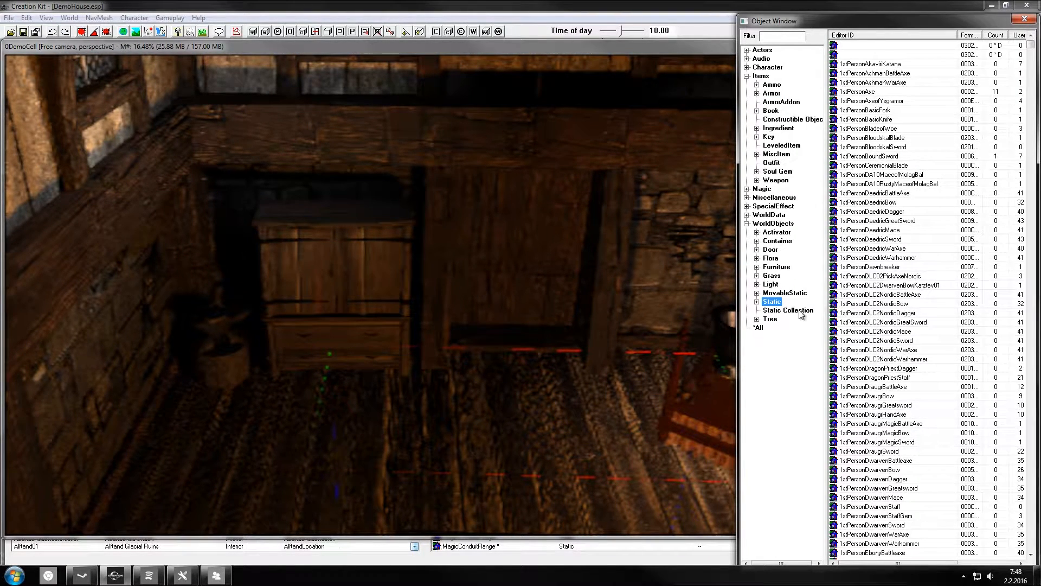
left_click(776, 181)
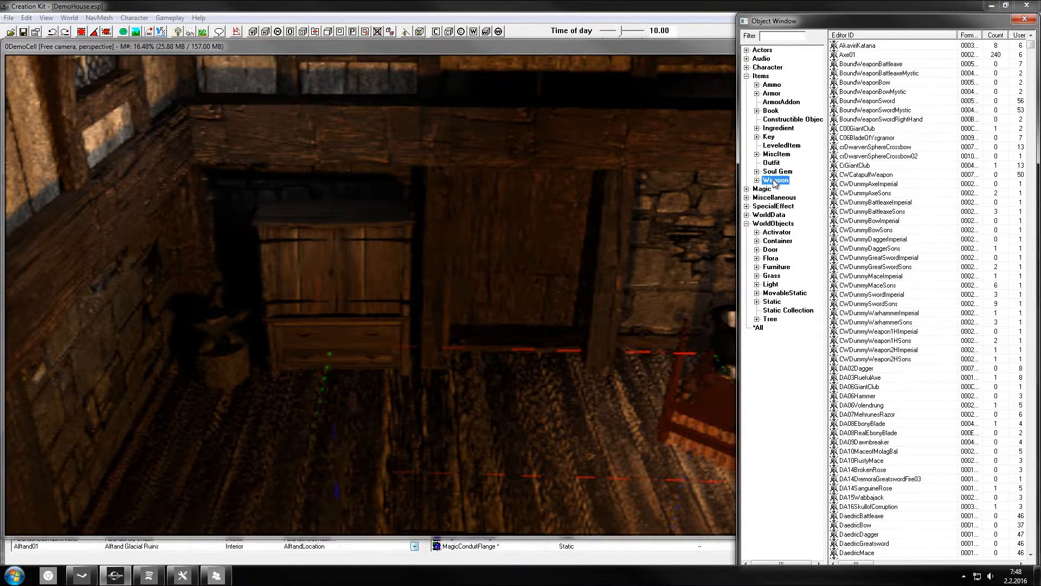
left_click(779, 102)
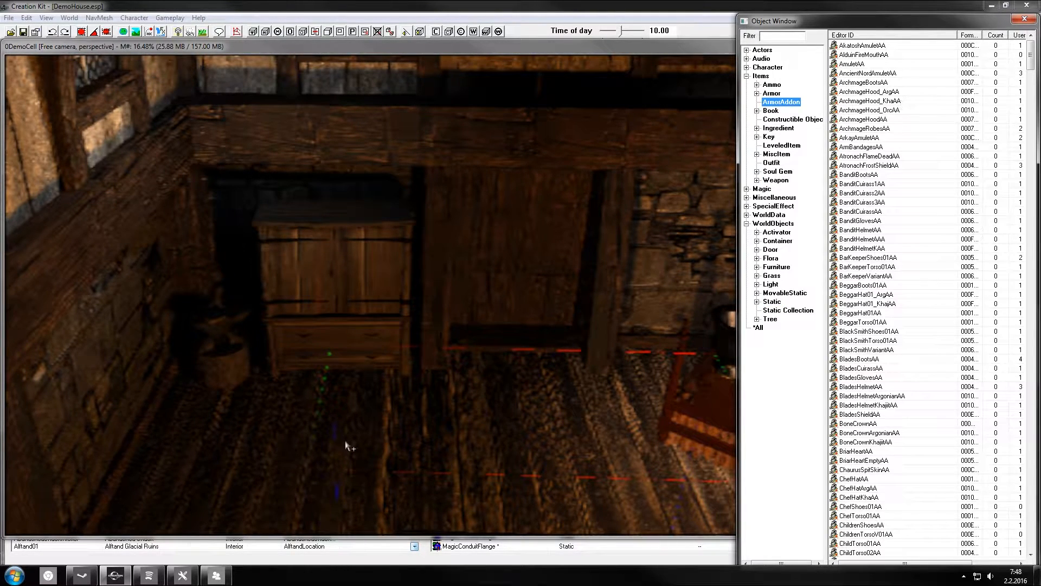
Open the Demo House\Alecu meshes folder in Windows Explorer and place its window beside the Object Window.
key("super")
left_click(168, 91)
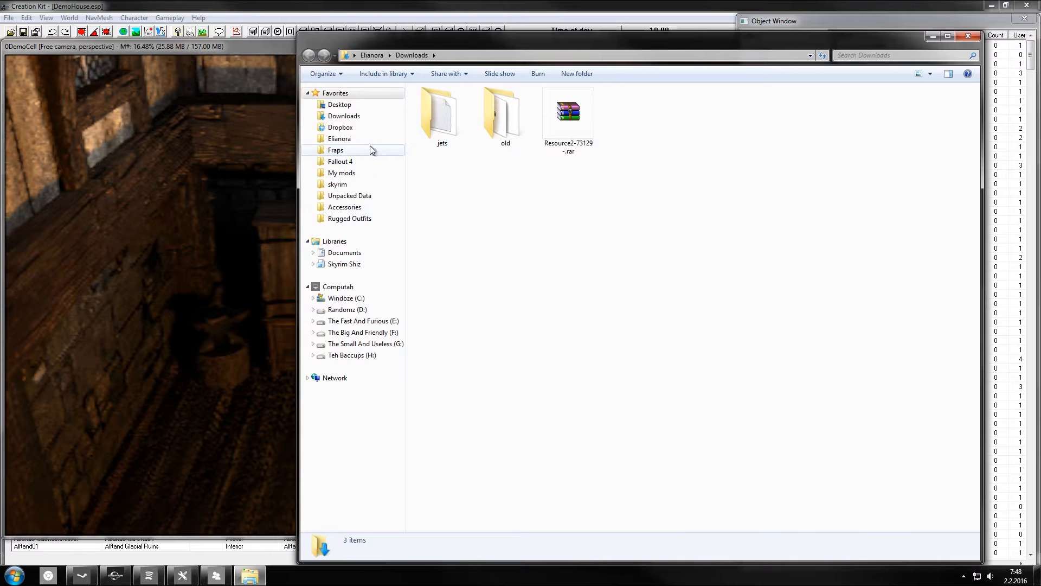
left_click(347, 185)
double_click(442, 129)
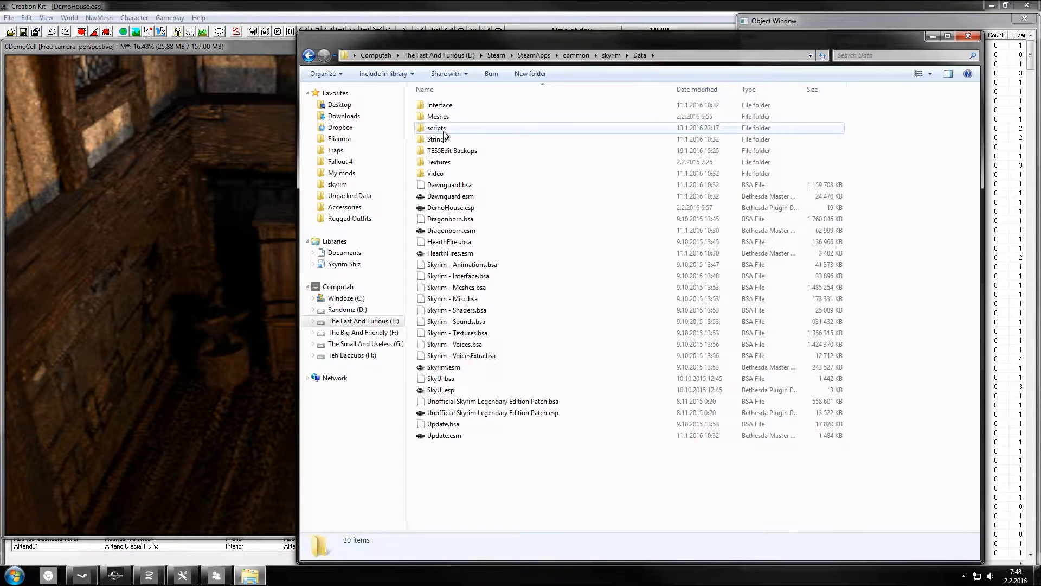
double_click(454, 115)
double_click(459, 106)
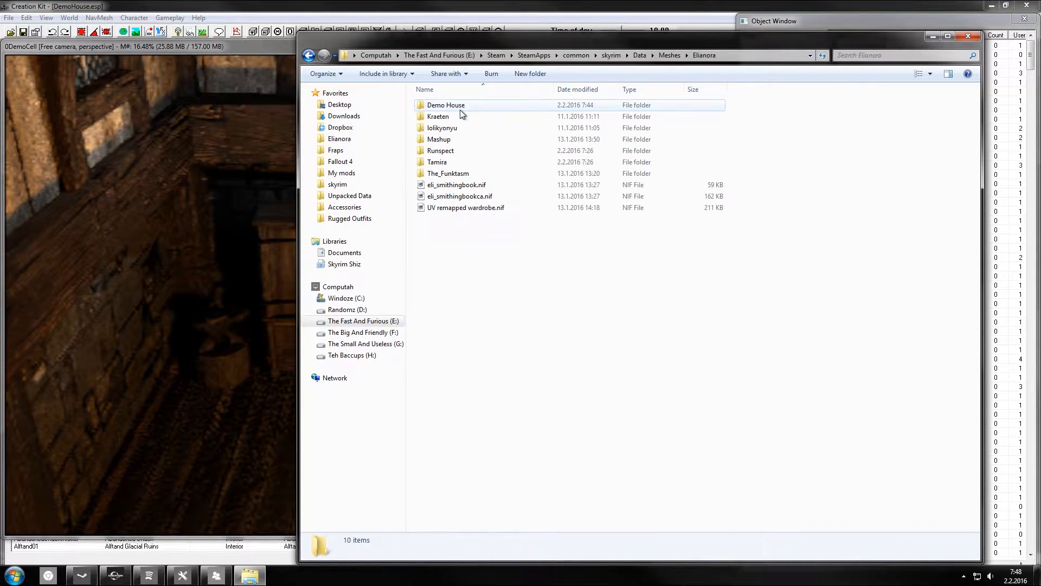
double_click(465, 106)
double_click(465, 106)
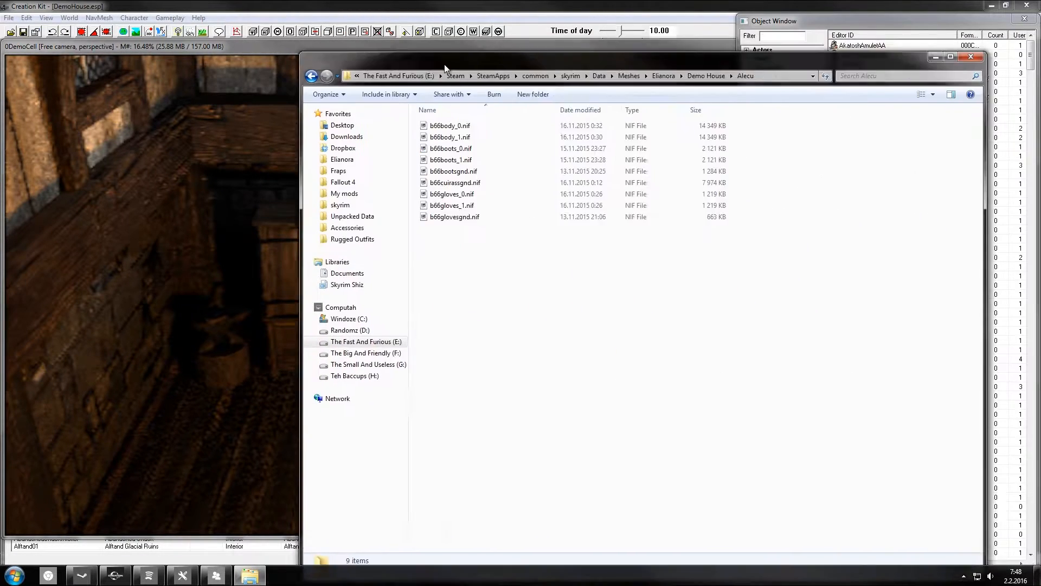
left_click_drag(441, 44, 269, 286)
left_click_drag(400, 297, 373, 301)
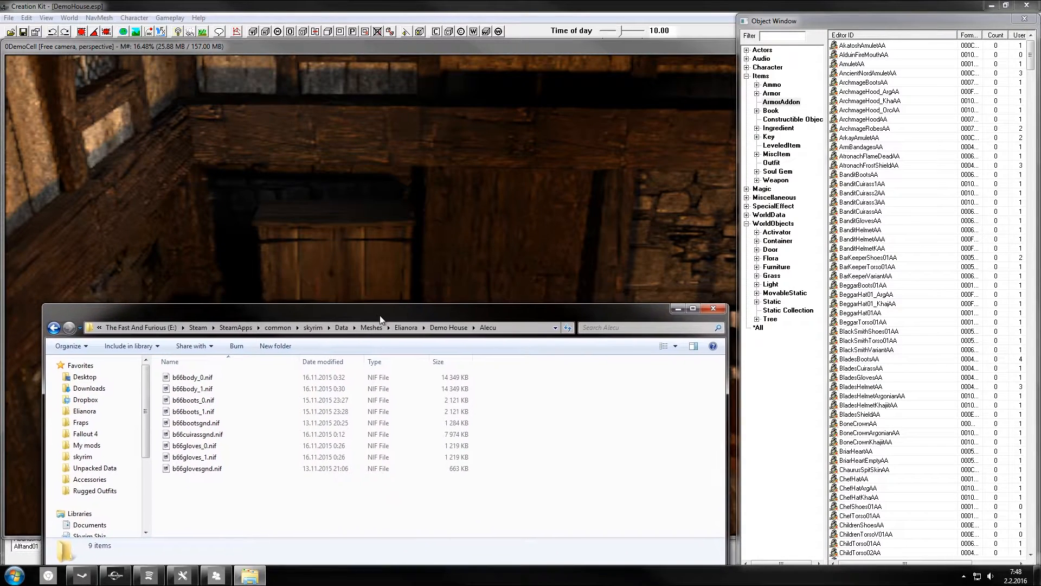
left_click(213, 365)
left_click(213, 375)
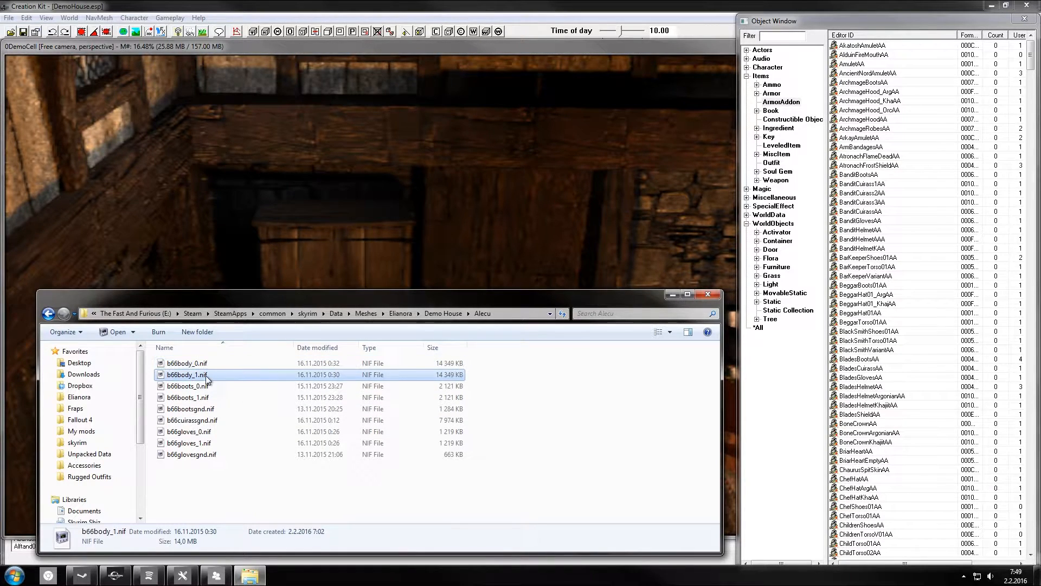
double_click(253, 362)
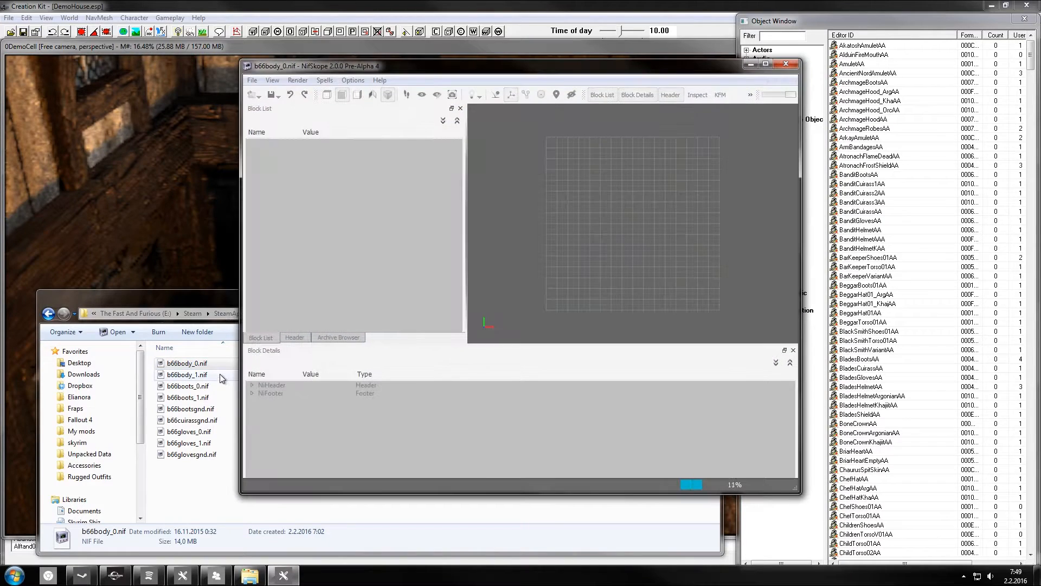
left_click(792, 61)
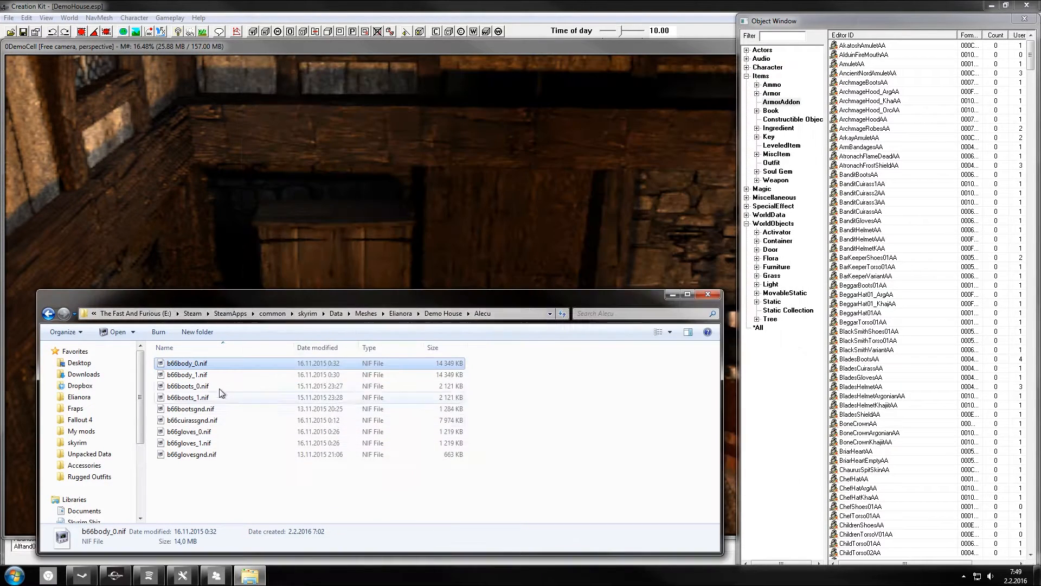
left_click(204, 375)
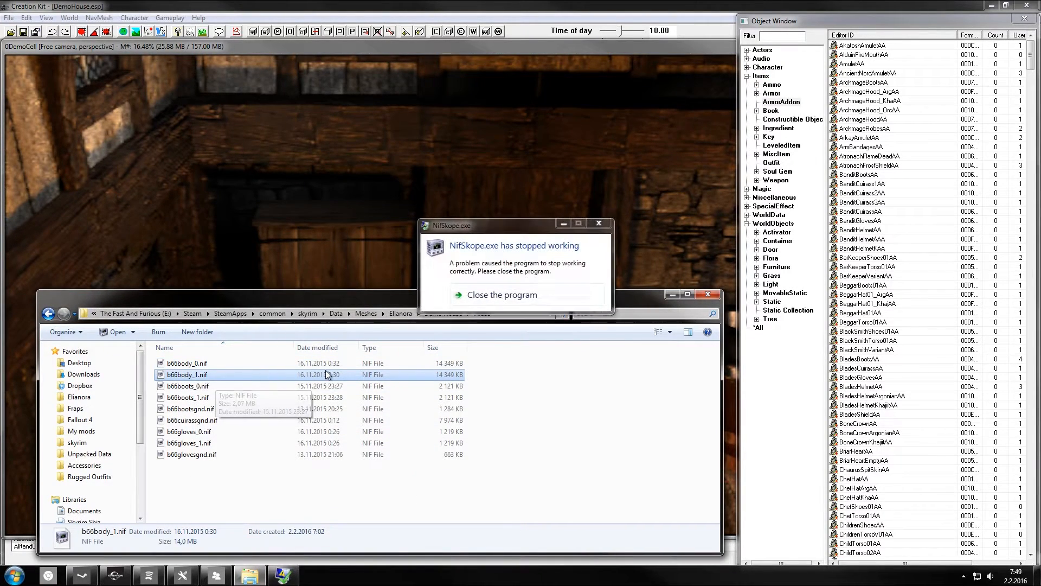
left_click(487, 295)
Examine the paired _0 and _1 versions of the b66body and b66boots meshes in the Alecu folder.
left_click(209, 375)
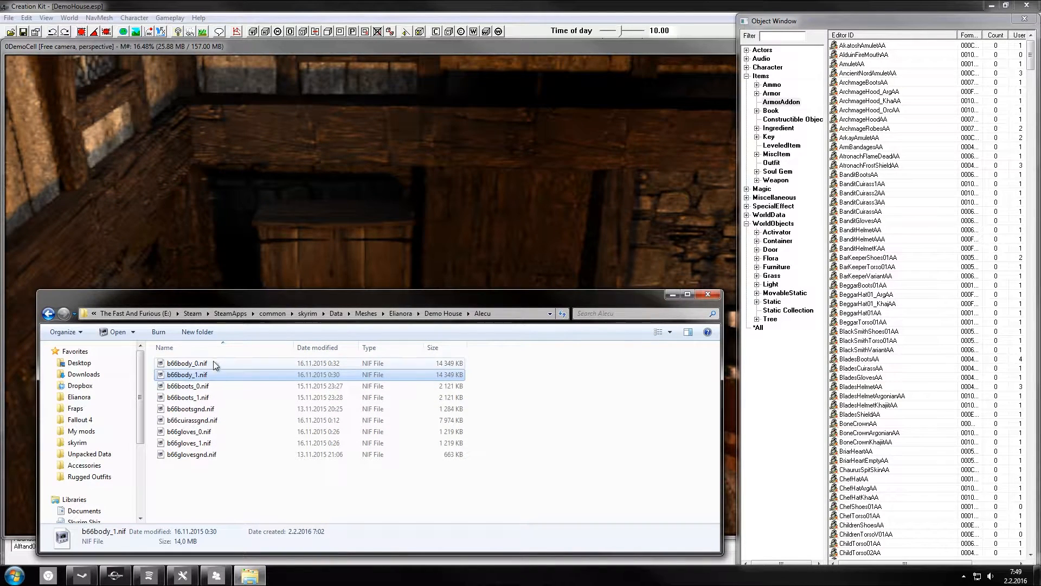
left_click(230, 376)
left_click(229, 363)
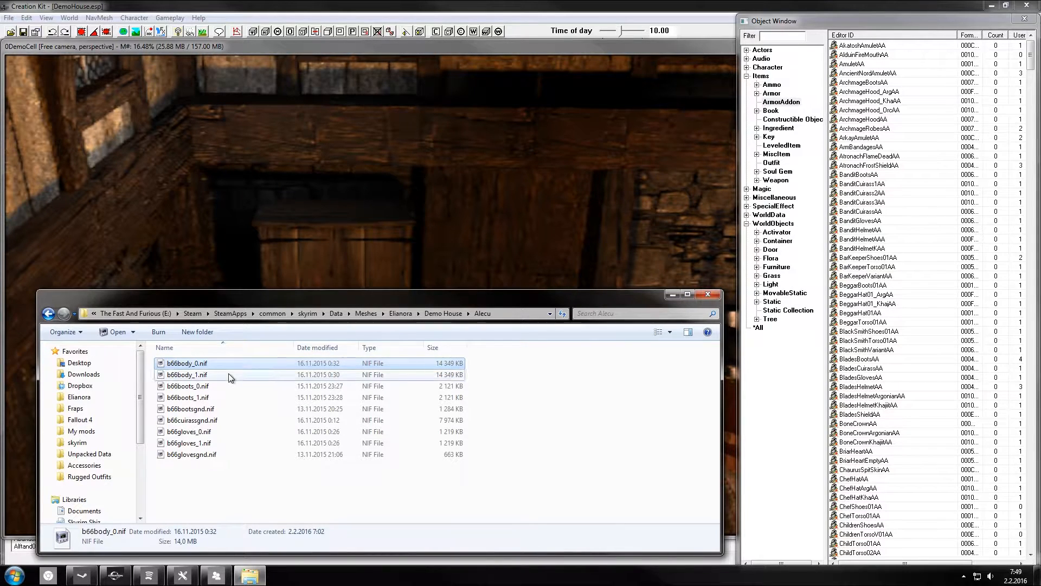
left_click(208, 398)
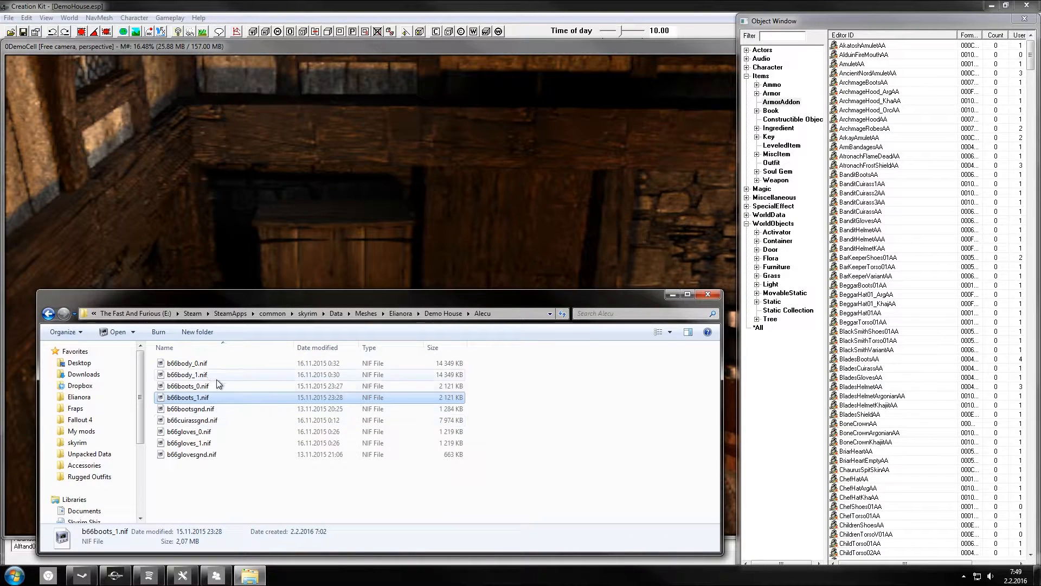
Filter the ArmorAddon list in the Object Window by "leather".
left_click(917, 66)
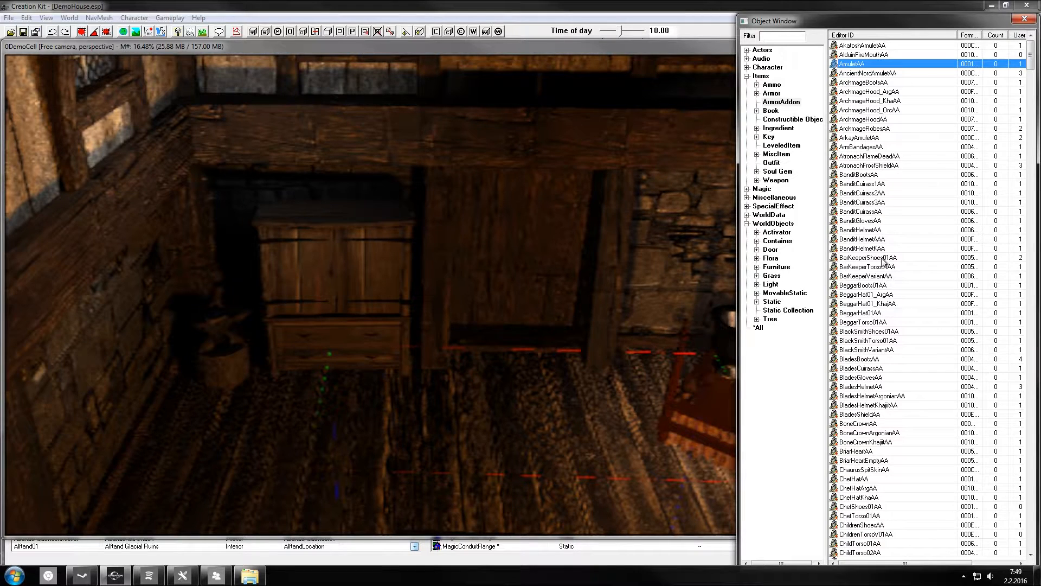
scroll(881, 258, "down", 9)
scroll(881, 261, "up", 9)
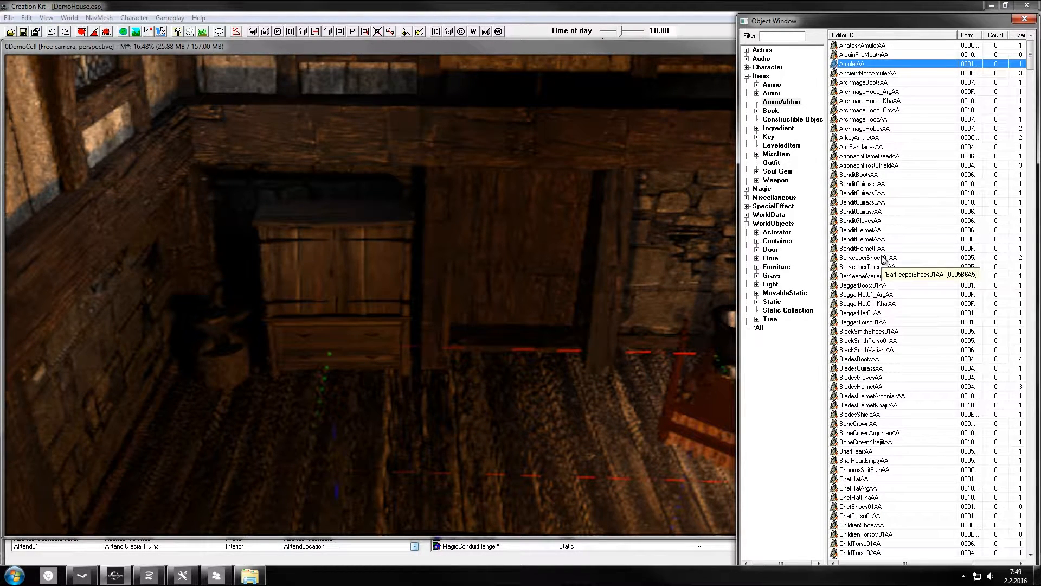
left_click(784, 34)
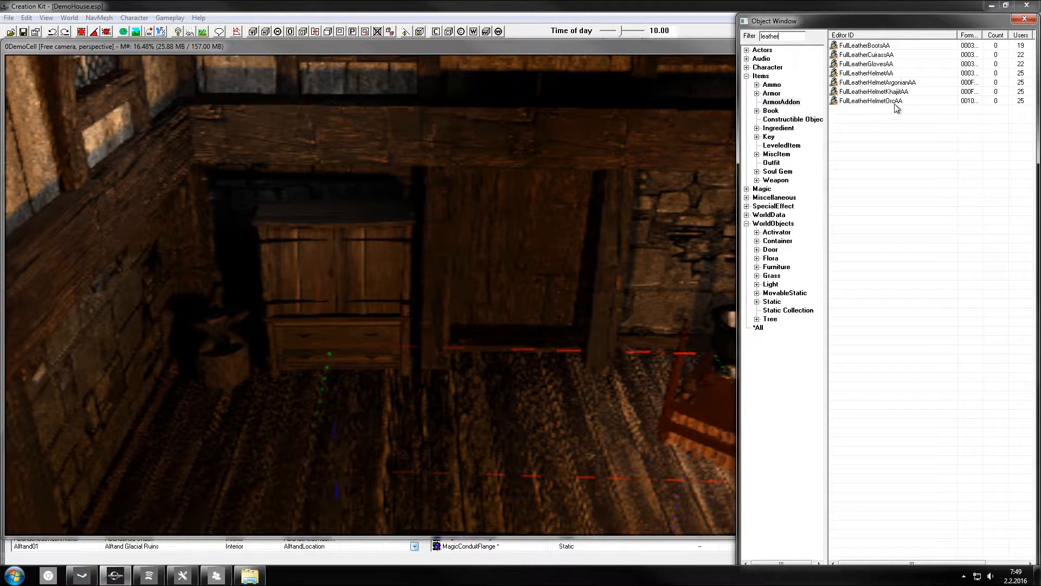
Open the FullLeatherCuirassAA armour addon and change its ID to Eli_RogueArmourCuirassAA.
left_click(889, 55)
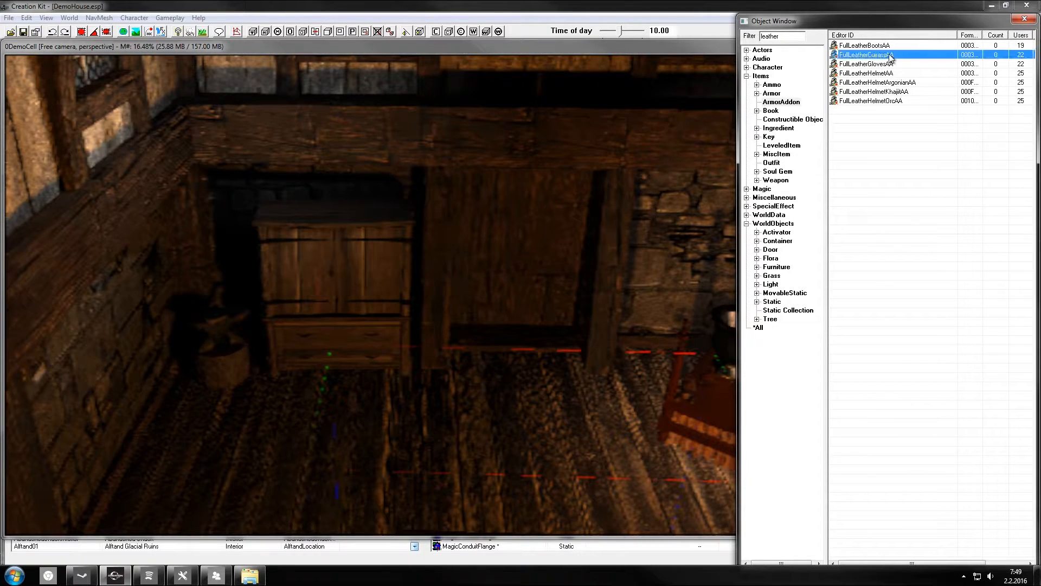
double_click(889, 55)
left_click(440, 127)
left_click_drag(440, 126, 389, 126)
type("Eli_RogueArmourCuirassAA")
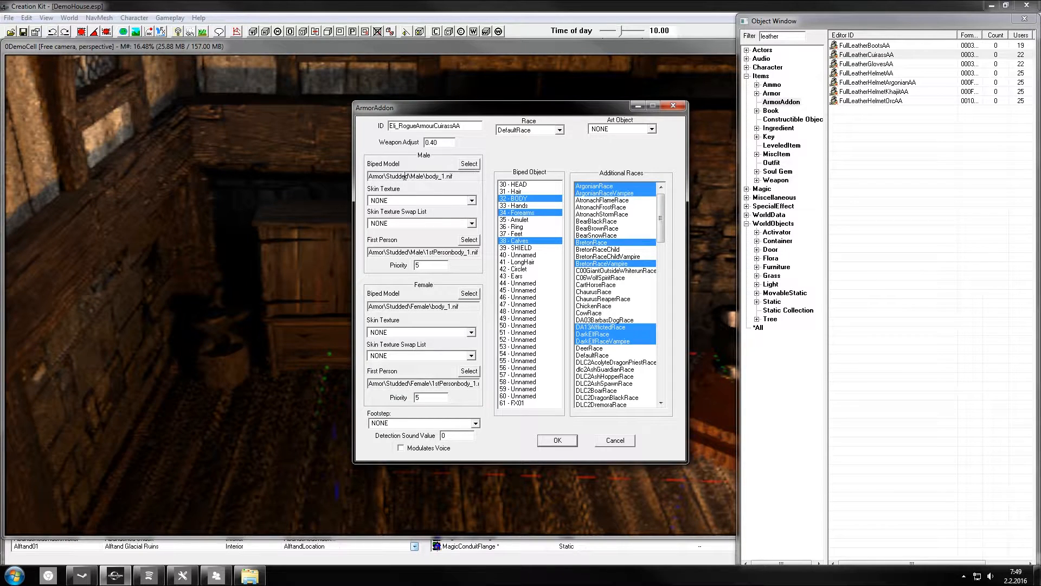
Set the cuirass addon's female biped model to b66body_1.nif from the Demo House\Alecu folder and inspect its preview.
double_click(468, 177)
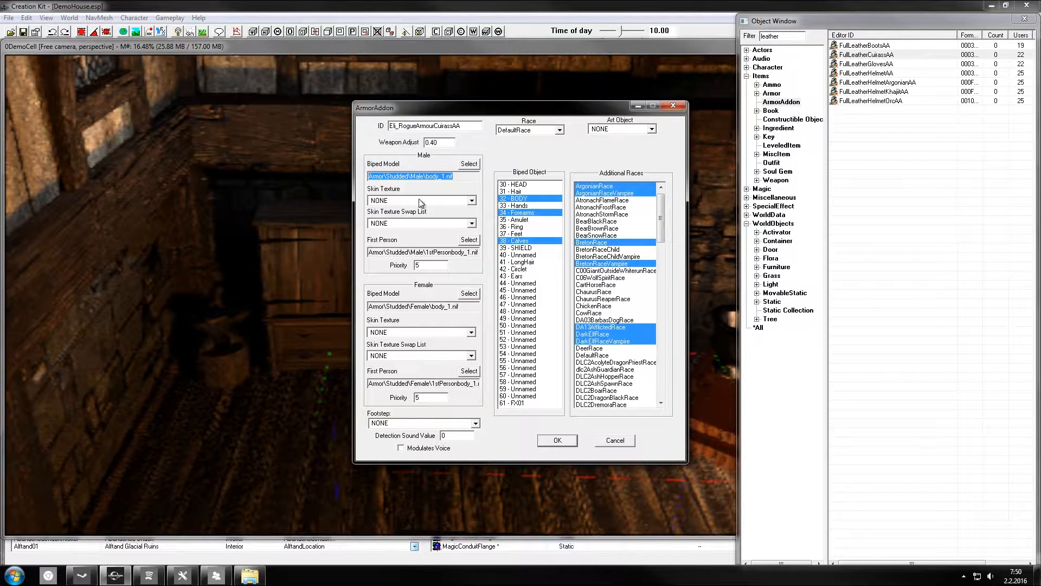
left_click(469, 293)
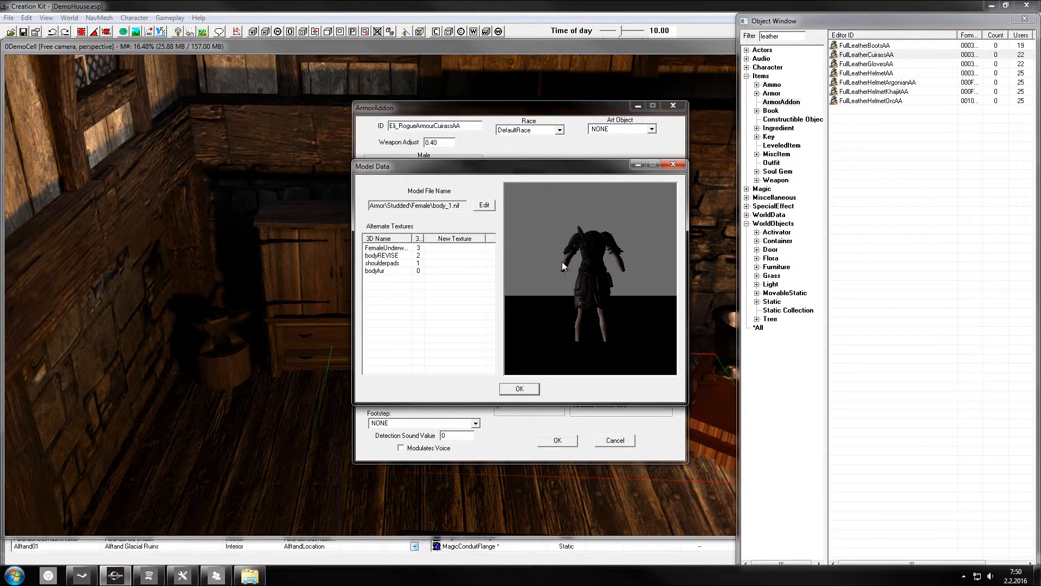
left_click(483, 204)
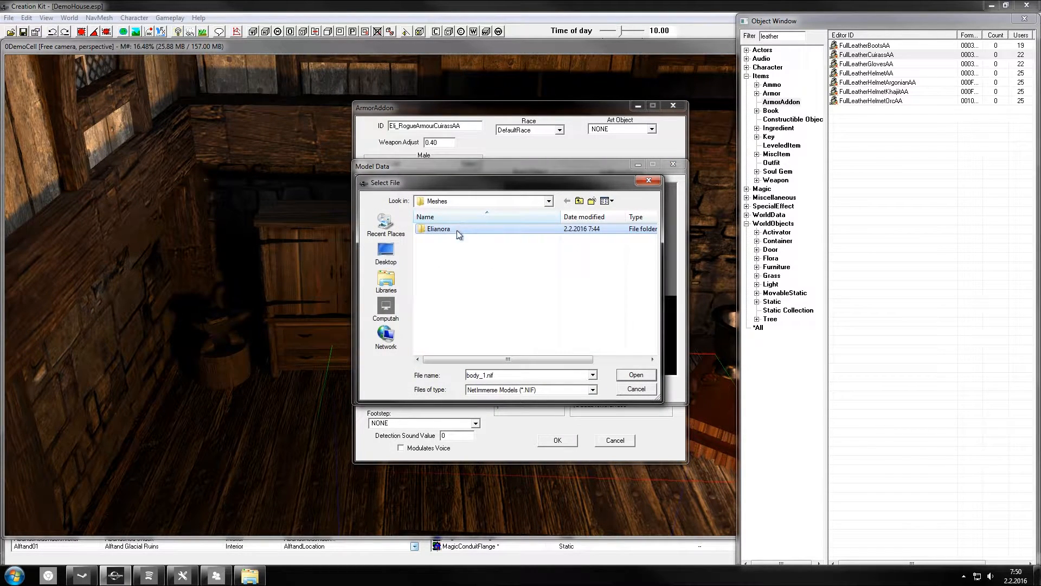
double_click(457, 232)
double_click(450, 229)
double_click(450, 230)
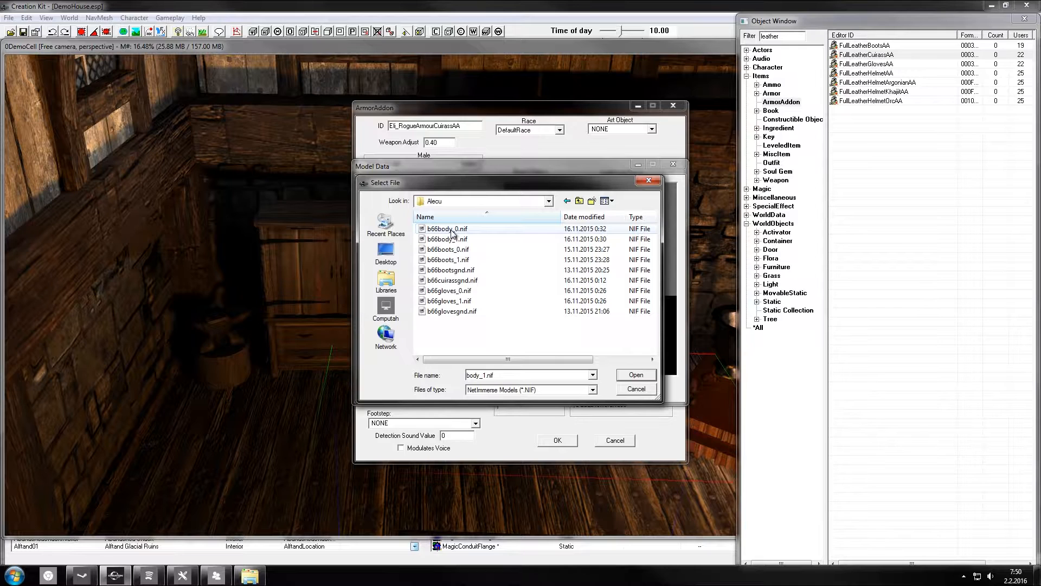
left_click(466, 239)
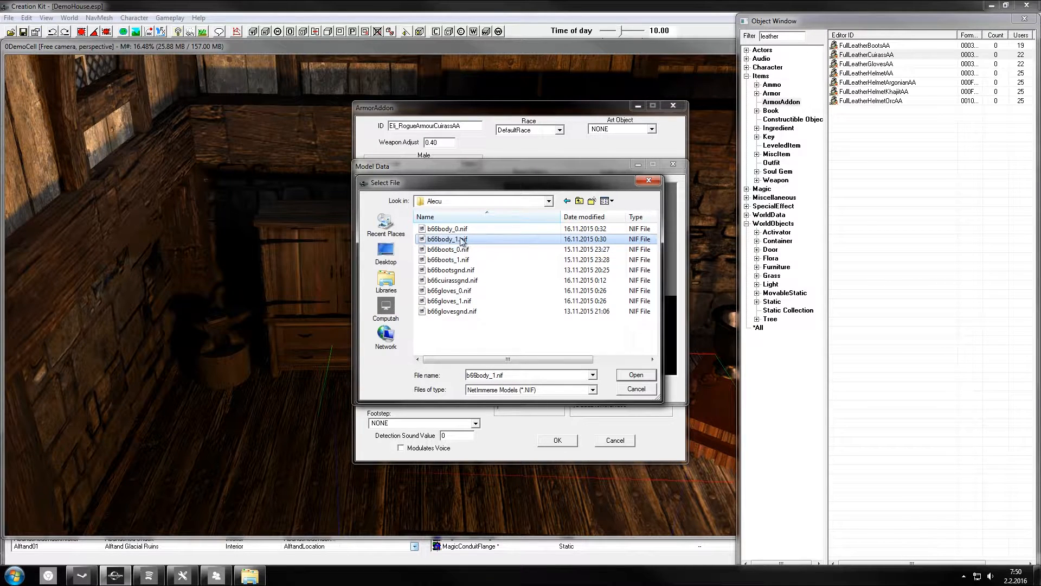
double_click(466, 239)
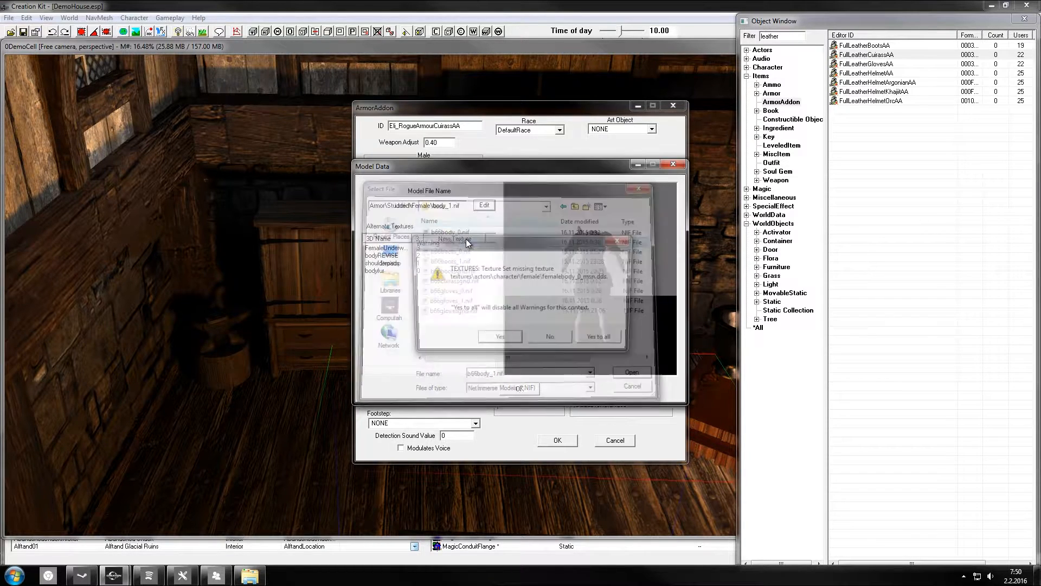
left_click(607, 341)
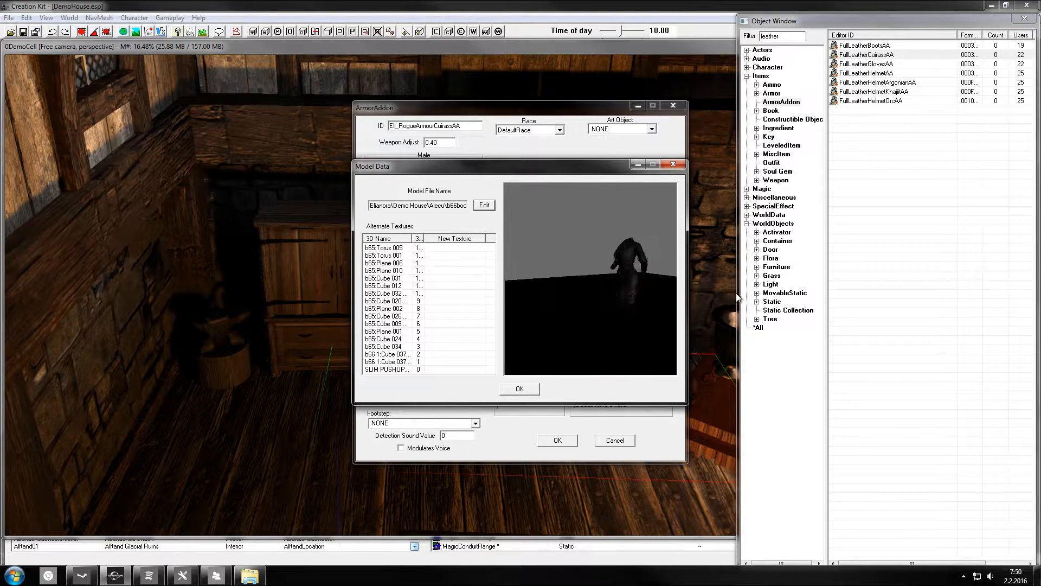
mouse_move(610, 272)
left_mouse_down()
mouse_move(587, 279)
mouse_move(616, 275)
left_mouse_up()
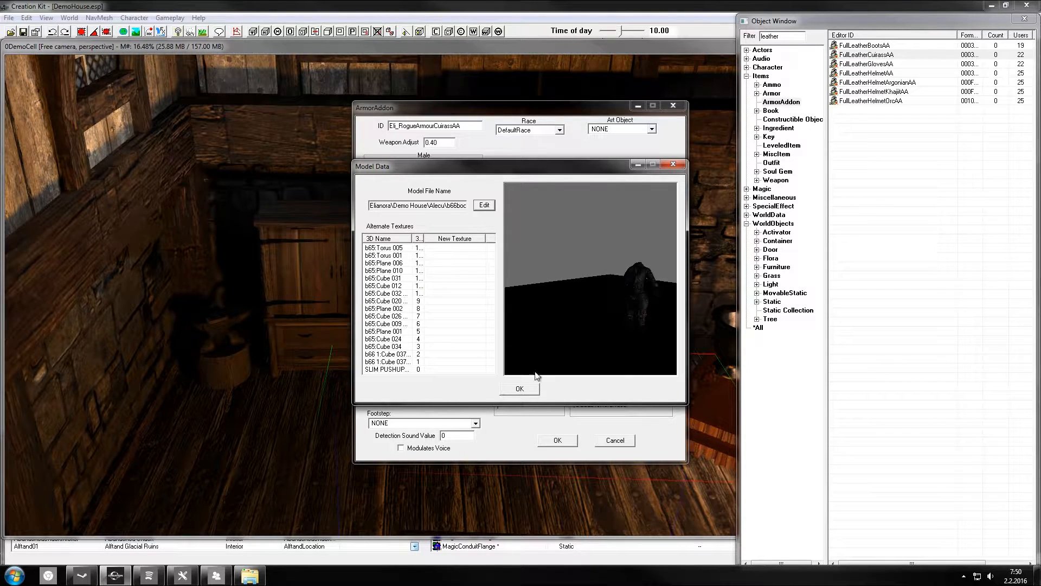
left_click_drag(611, 328, 640, 328)
left_click(520, 388)
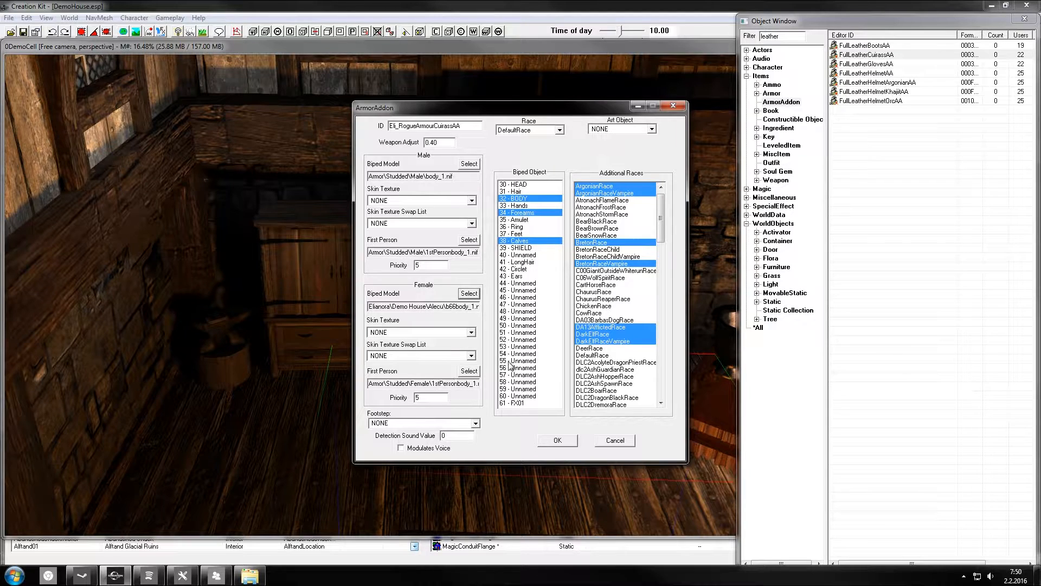
Start replacing the cuirass addon's female first-person model and browse to the Demo House\Alecu meshes folder.
left_click(469, 370)
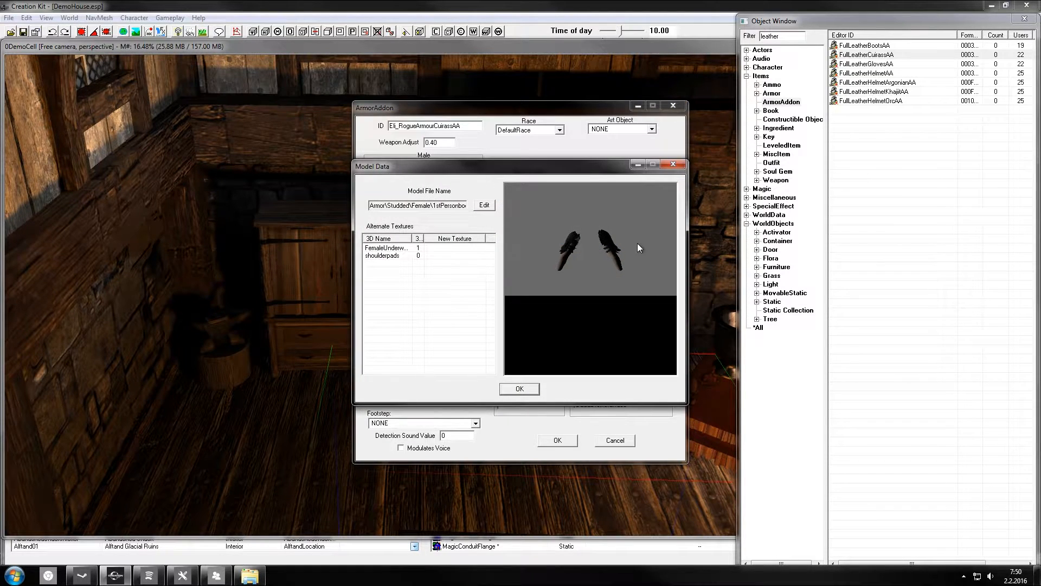
left_click_drag(614, 236, 623, 250)
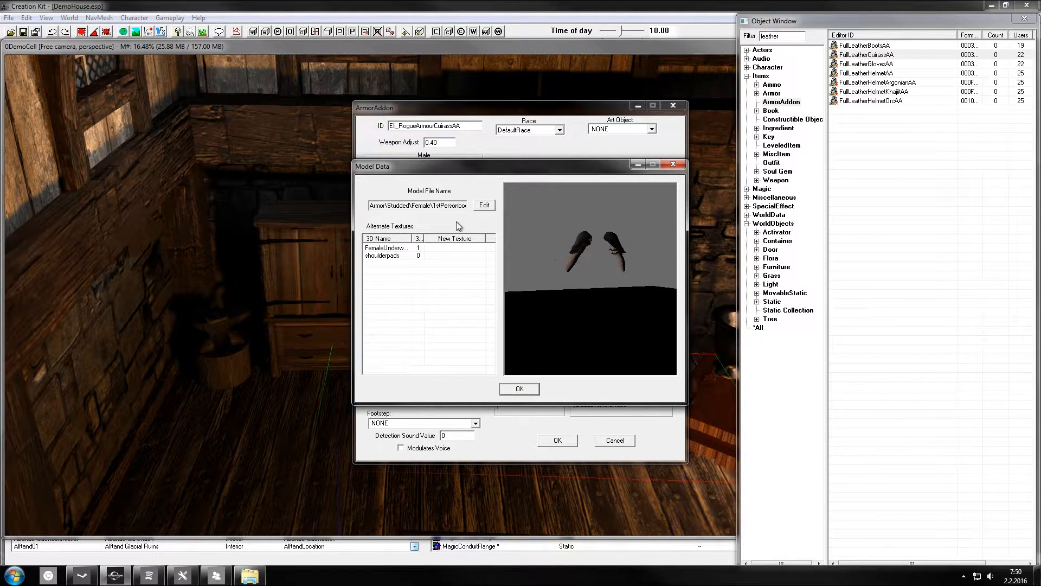
left_click(485, 205)
double_click(470, 230)
double_click(469, 230)
double_click(470, 230)
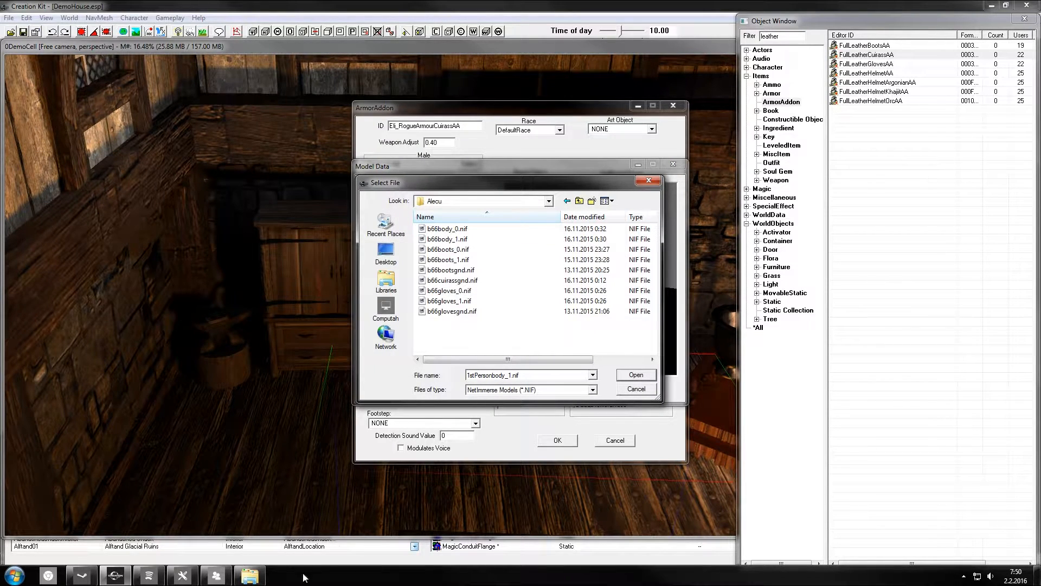
Copy the Alecu meshes folder path from Windows Explorer and close that window.
left_click(249, 576)
left_click(409, 314)
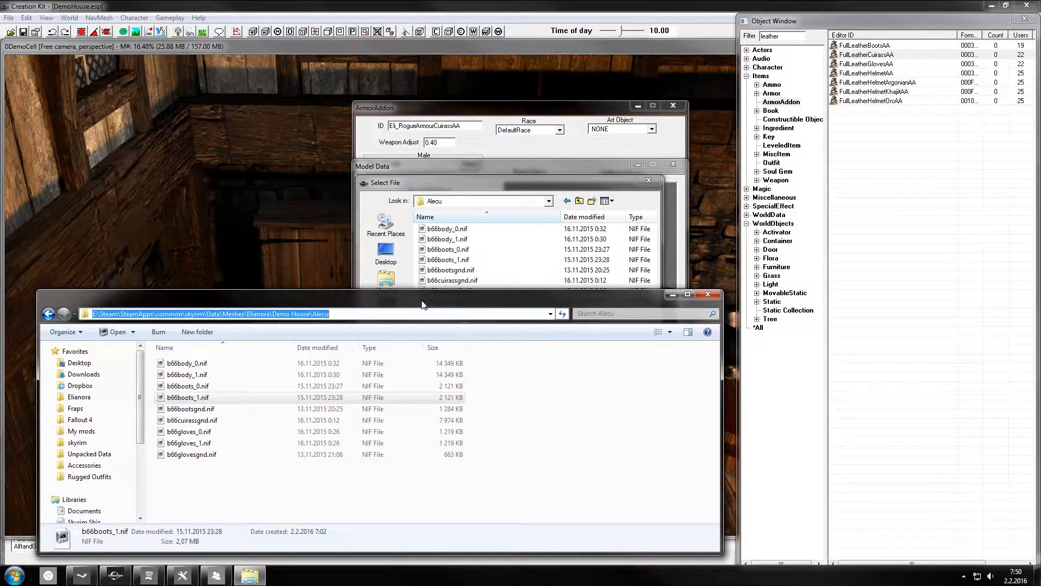
left_click(708, 294)
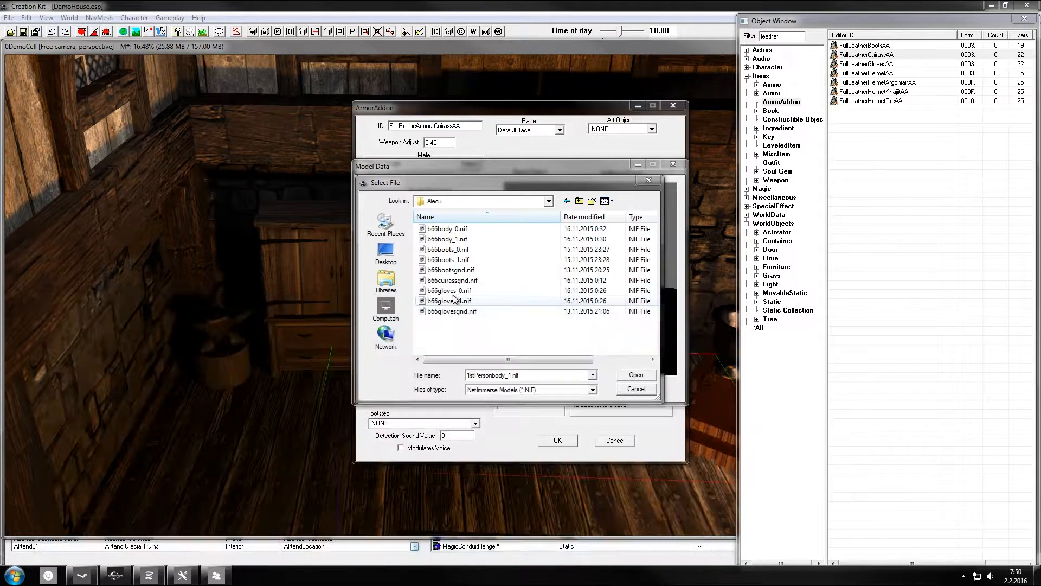
Choose b66body_1.nif as the cuirass addon's female first-person model and accept the model data.
double_click(480, 239)
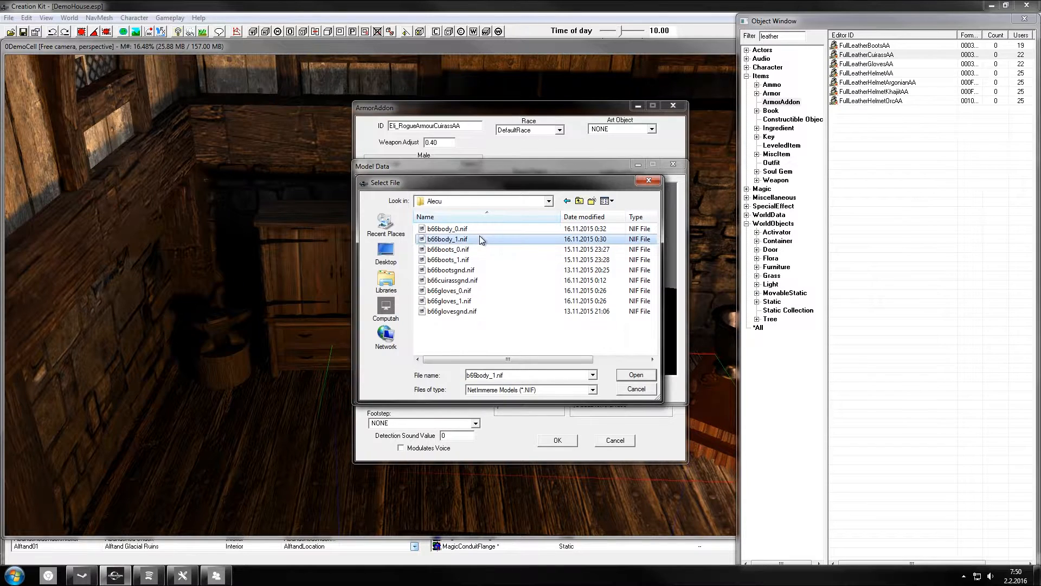
left_click_drag(600, 283, 633, 271)
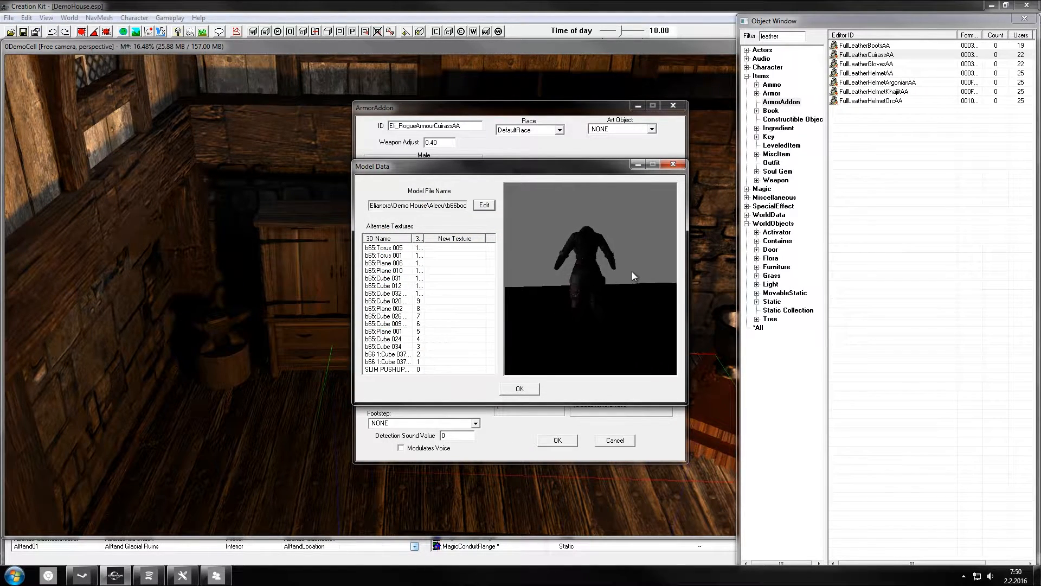
left_click(520, 389)
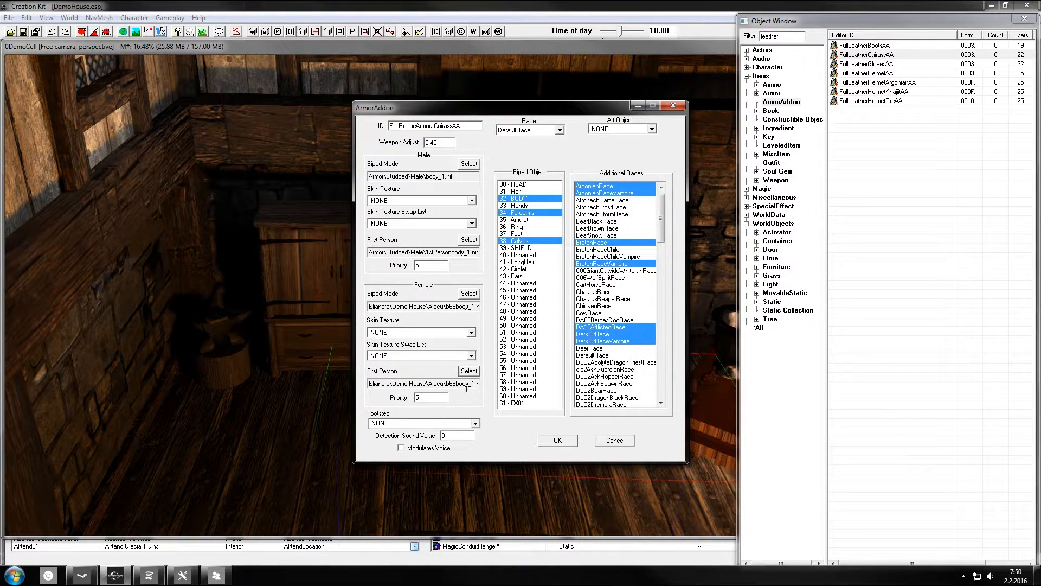
Recheck the cuirass addon's female first-person model and save the addon as a new form.
left_click_drag(383, 383, 513, 393)
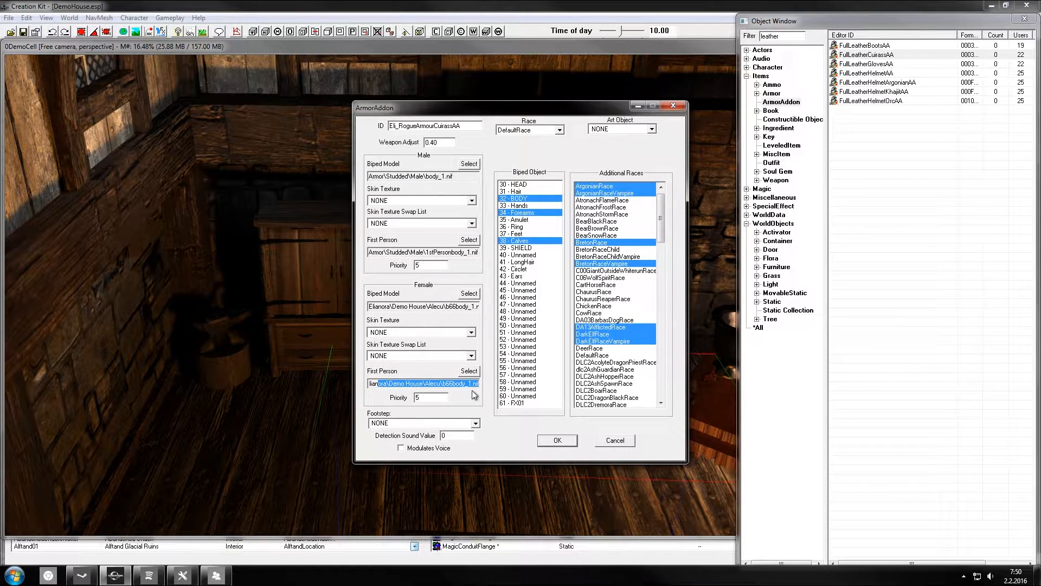
left_click(453, 381)
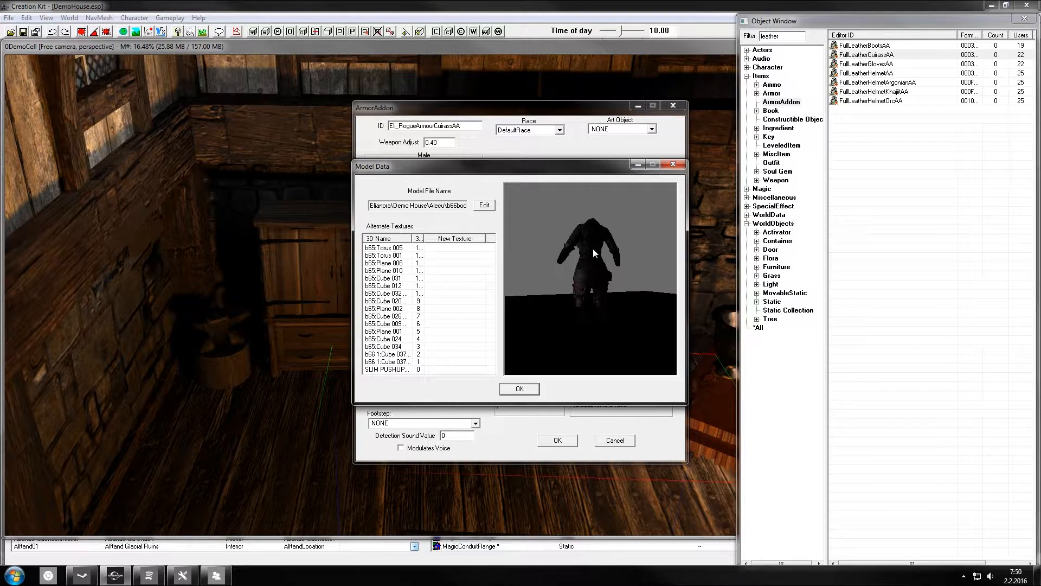
left_click(508, 388)
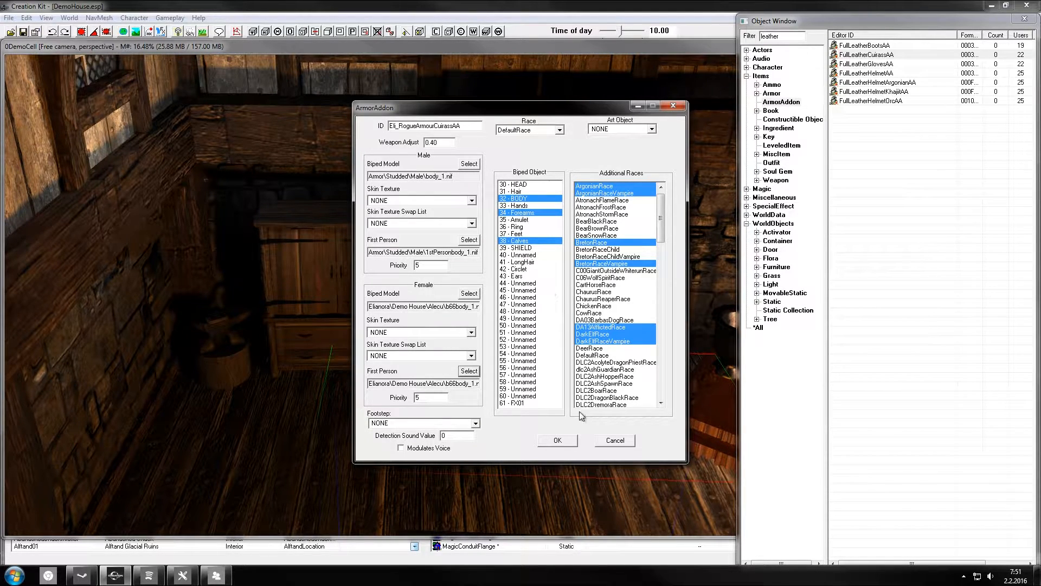
left_click(559, 440)
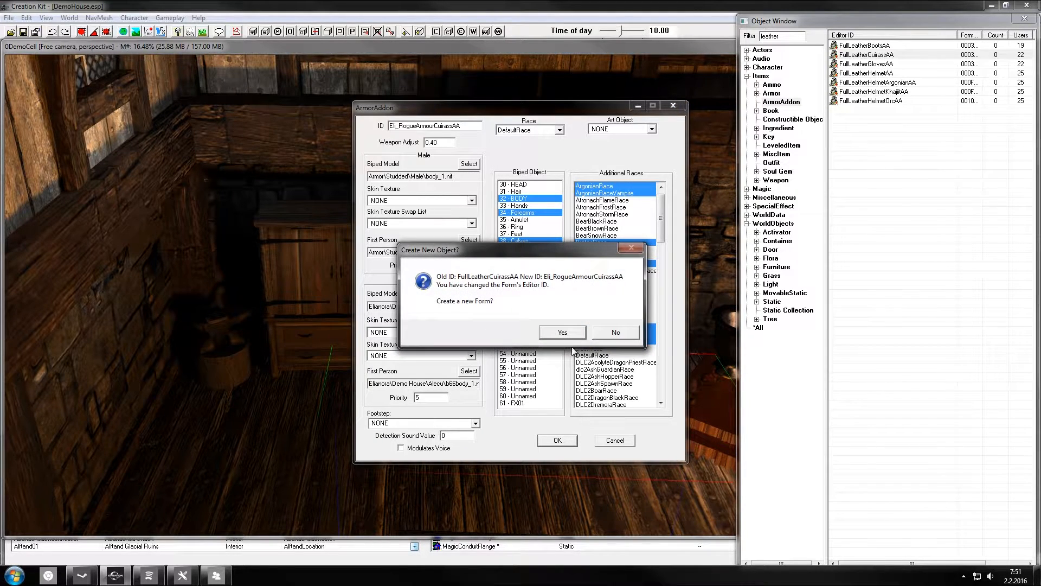
left_click(562, 332)
Open the FullLeatherGlovesAA armour addon and change its ID to Eli_RogueArmourGlovesAA.
double_click(866, 64)
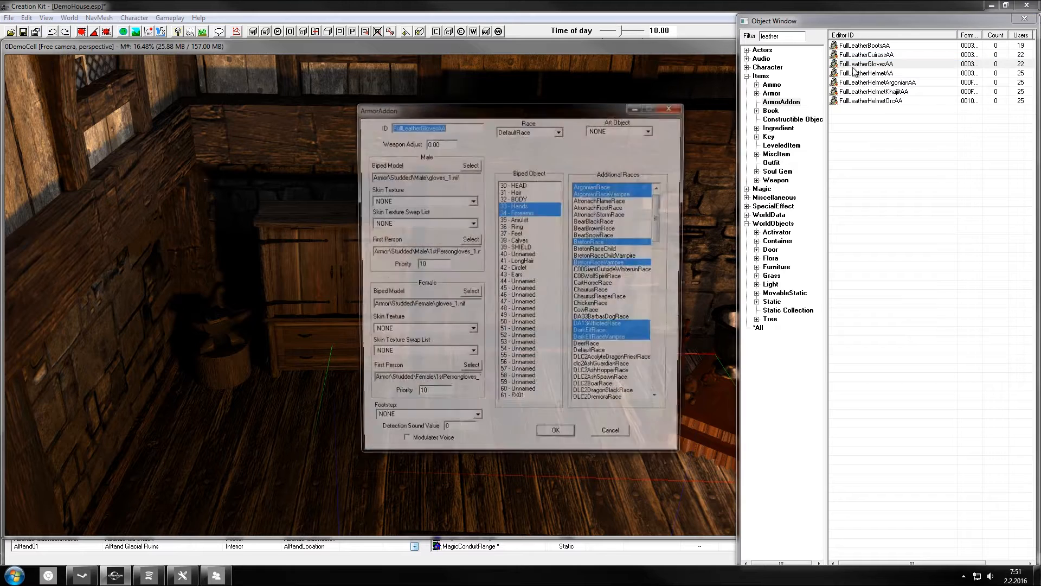
type("E")
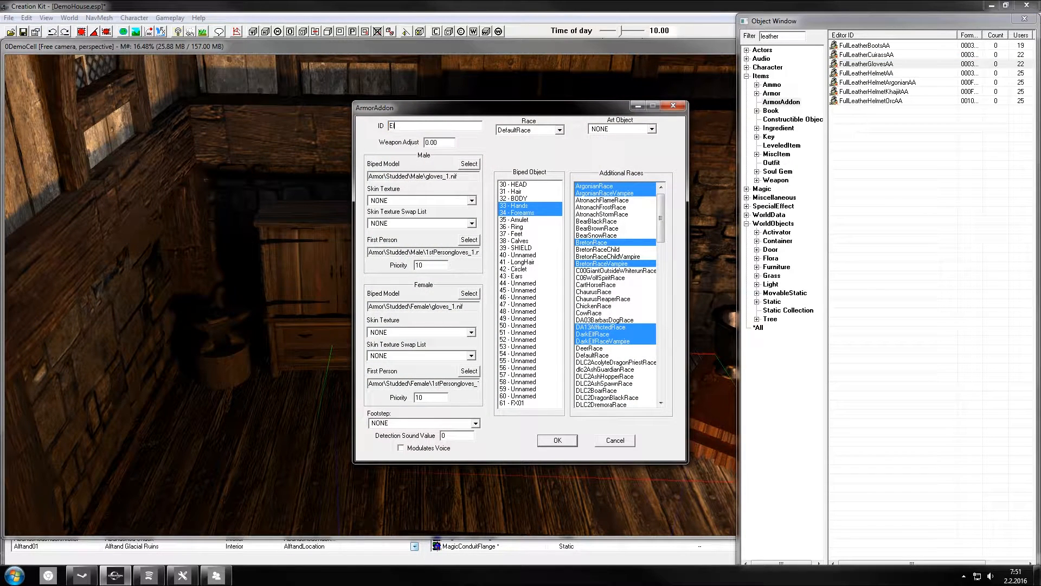
type("li_Armour")
type("R")
key("BackSpace")
key("Right")
type("Rogue")
Set the gloves addon's female biped model to b66gloves_1.nif, using the copied path to reach the Alecu folder.
left_click(469, 164)
left_click(481, 210)
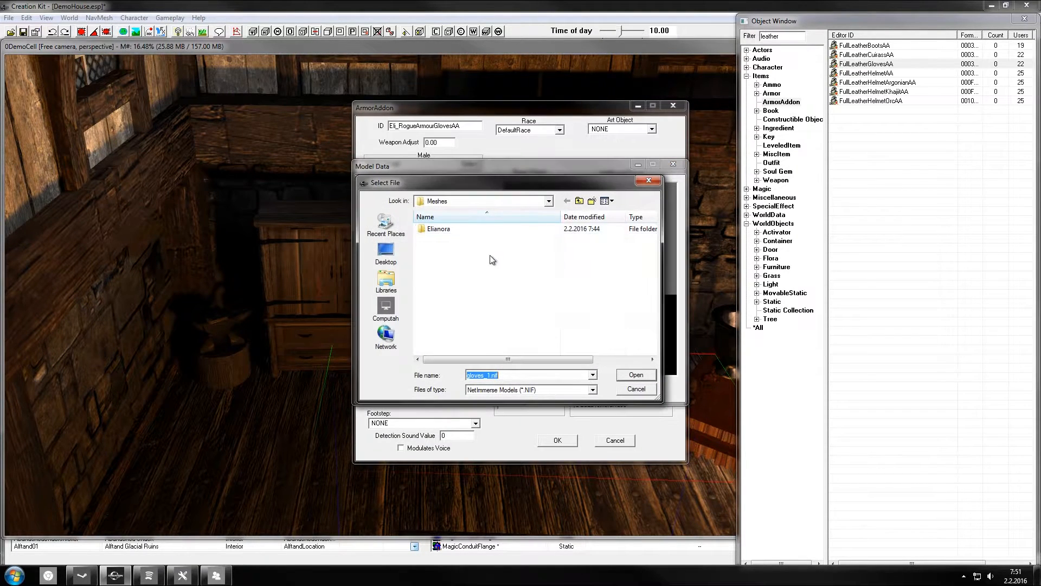
left_click(528, 228)
left_click(531, 375)
key("ctrl+v")
key("Return")
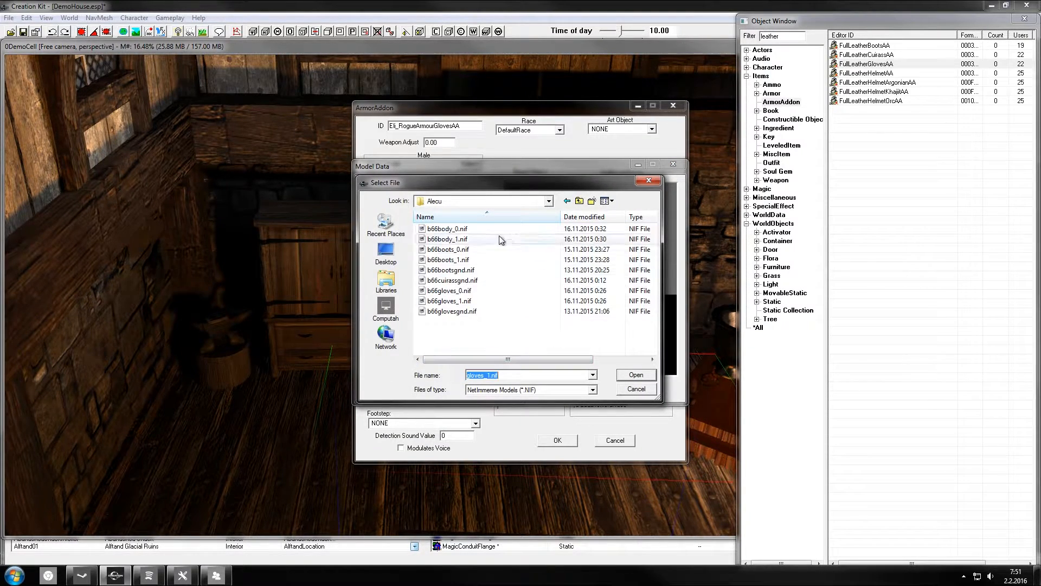
double_click(469, 301)
left_click_drag(577, 275, 653, 282)
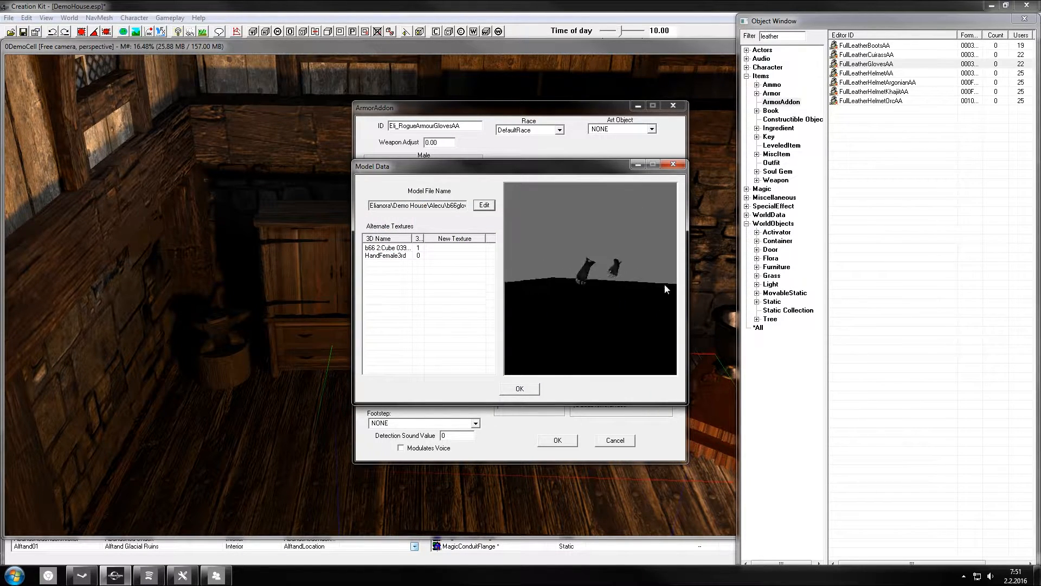
left_click(519, 388)
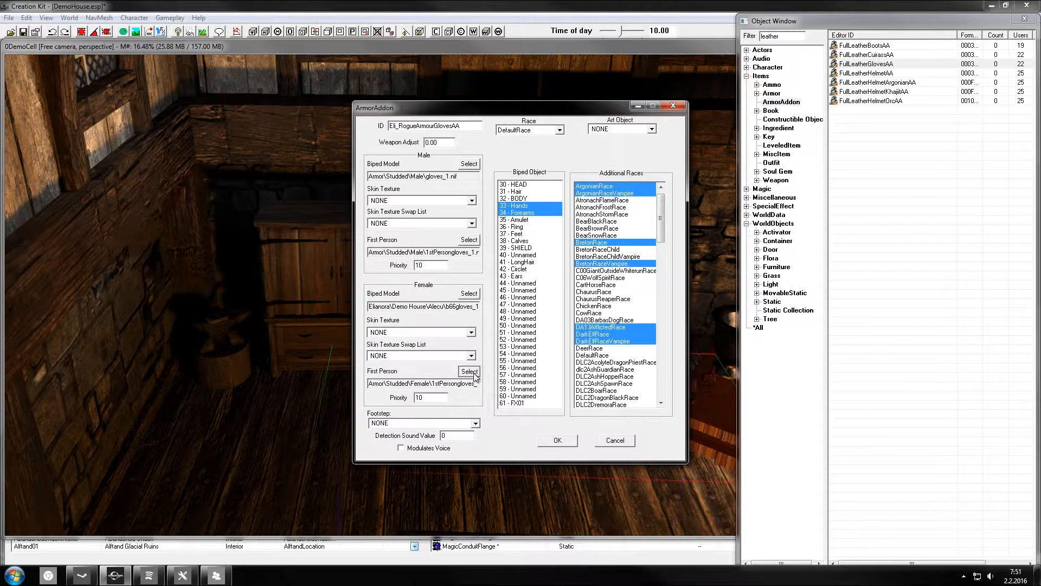
Set the gloves addon's female first-person model to b66gloves_1.nif and check its file path.
left_click(470, 371)
left_click(485, 205)
double_click(466, 301)
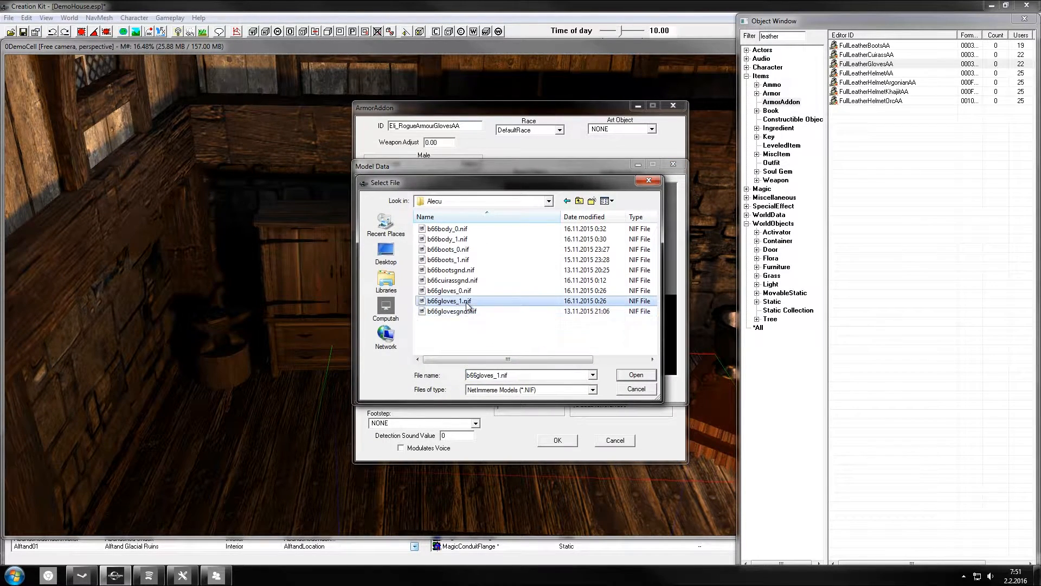
left_click(532, 386)
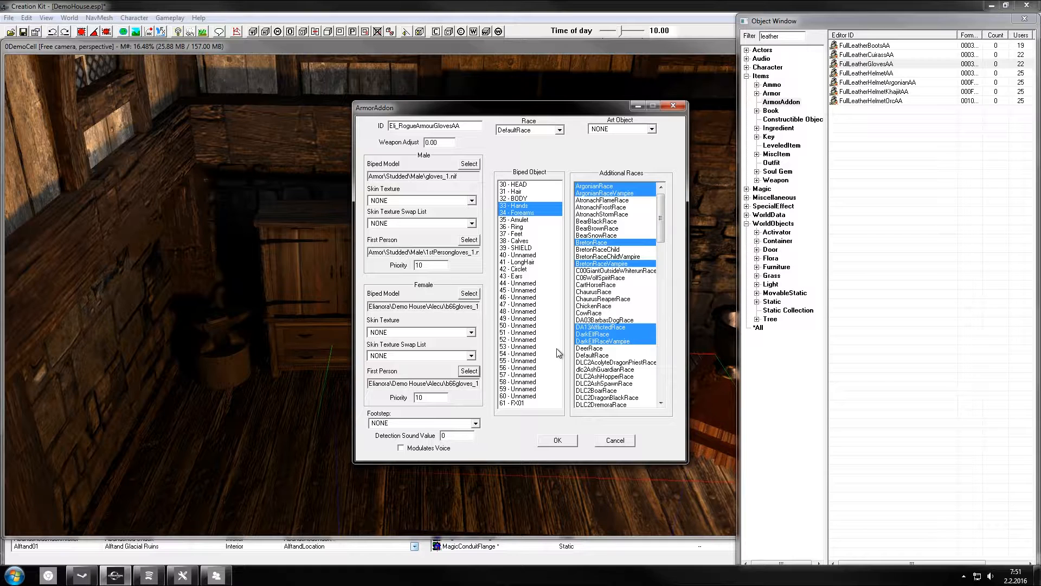
mouse_move(467, 383)
left_mouse_down()
mouse_move(441, 383)
mouse_move(484, 384)
left_mouse_up()
left_click_drag(419, 384, 540, 391)
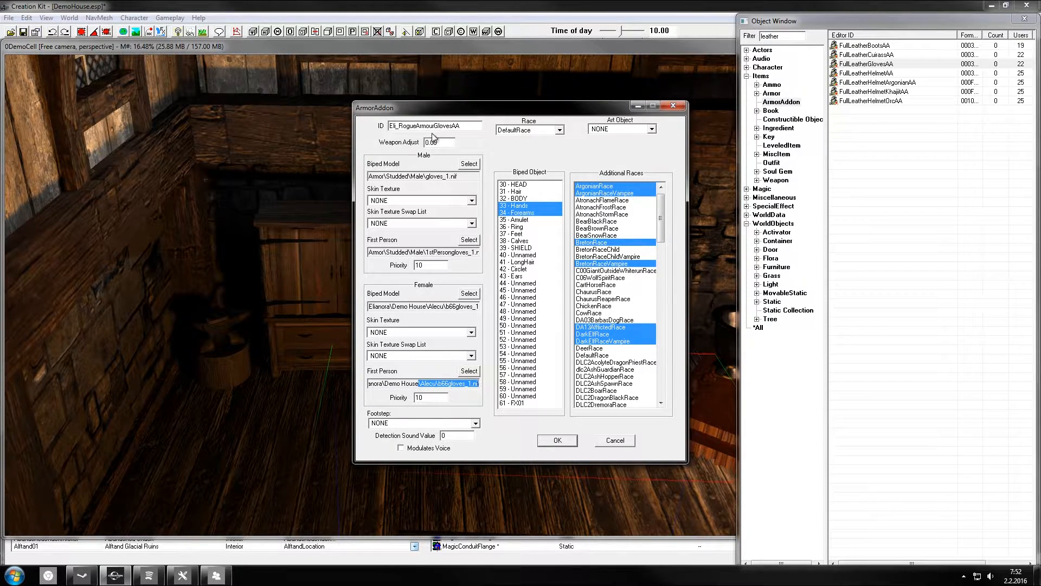
Recheck the gloves addon's ID and save the addon as a new form.
double_click(459, 126)
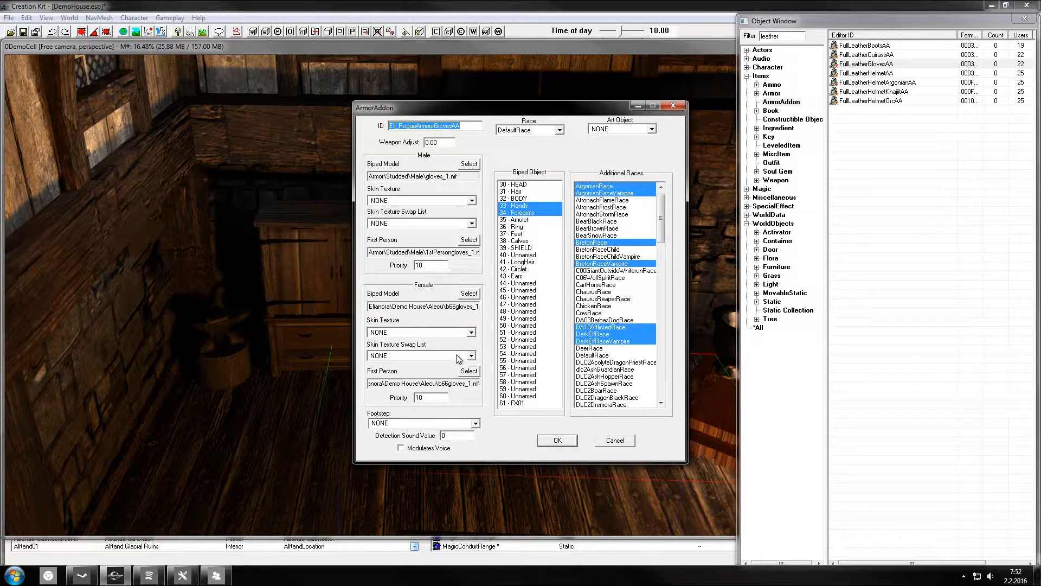
left_click(556, 441)
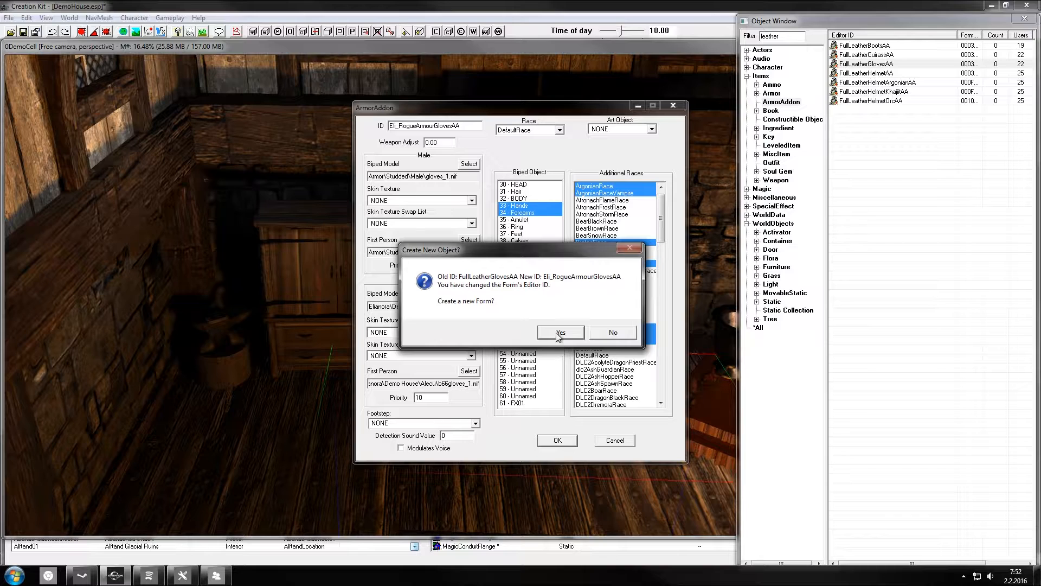
left_click(559, 334)
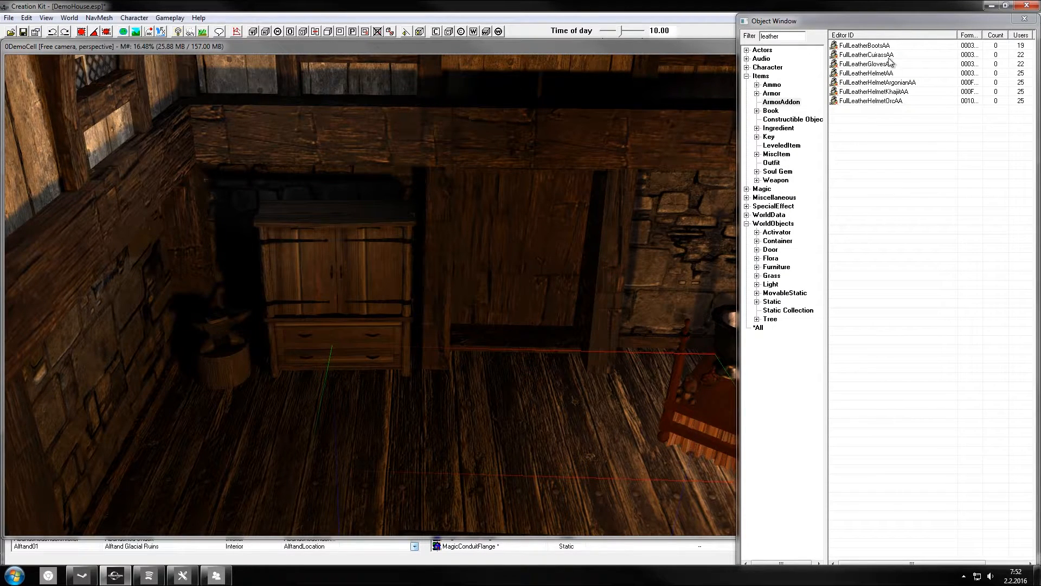
Open the FullLeatherBootsAA armour addon and set its female biped model to b66boots_1.nif from the Alecu folder.
double_click(878, 45)
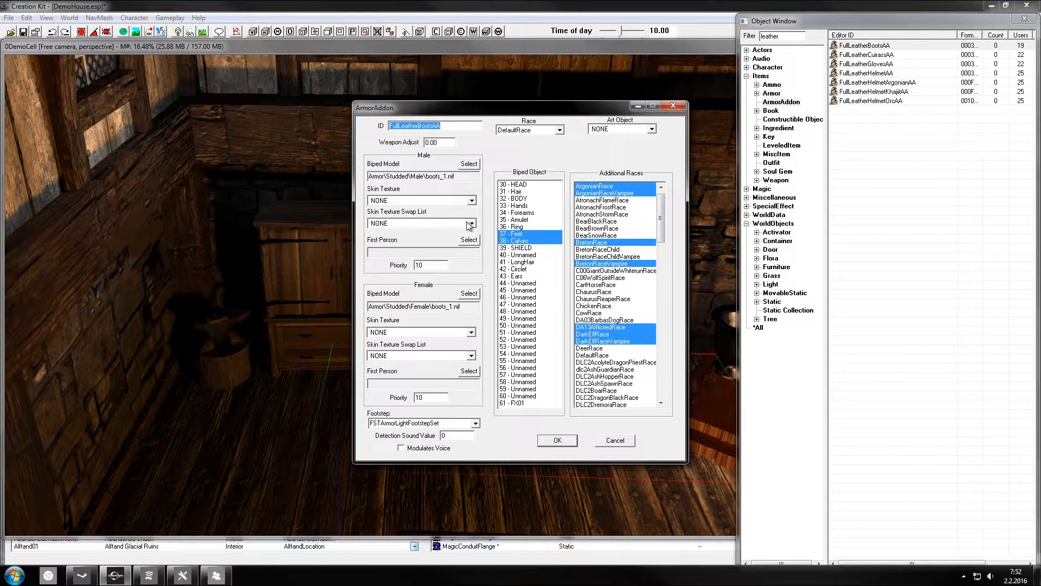
double_click(467, 307)
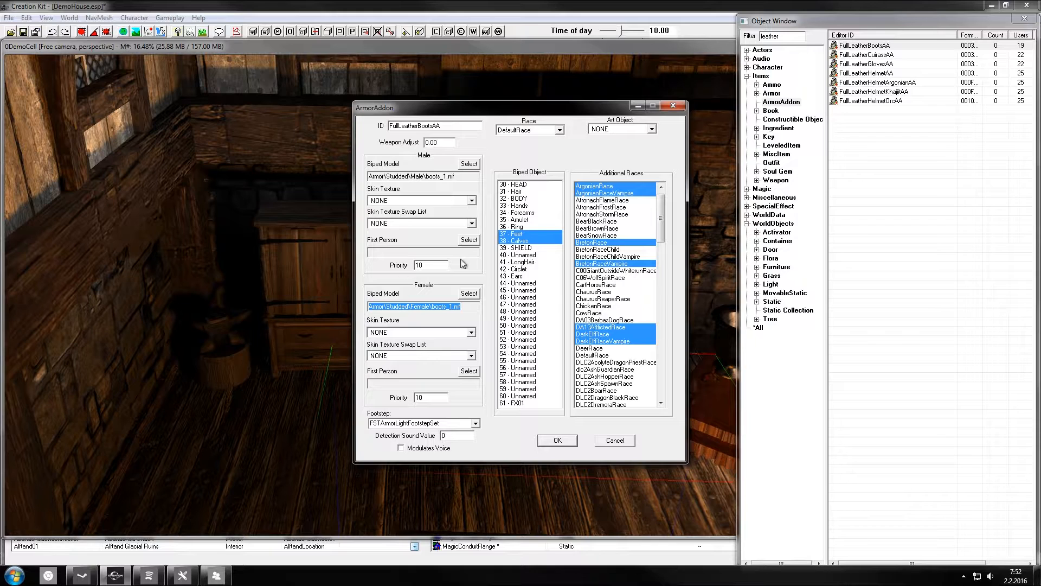
left_click(478, 306)
left_click(484, 205)
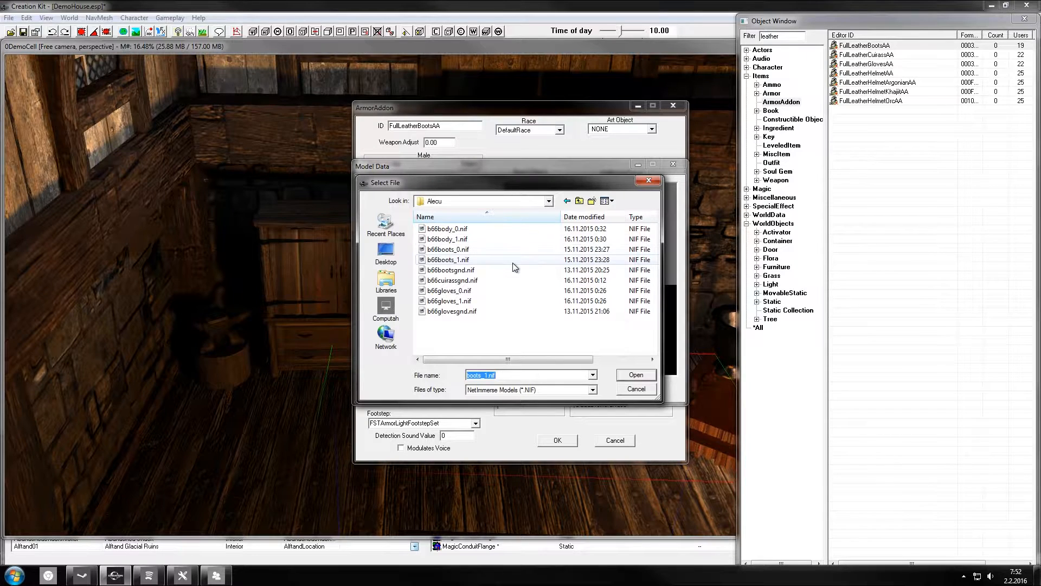
double_click(491, 259)
left_click(517, 388)
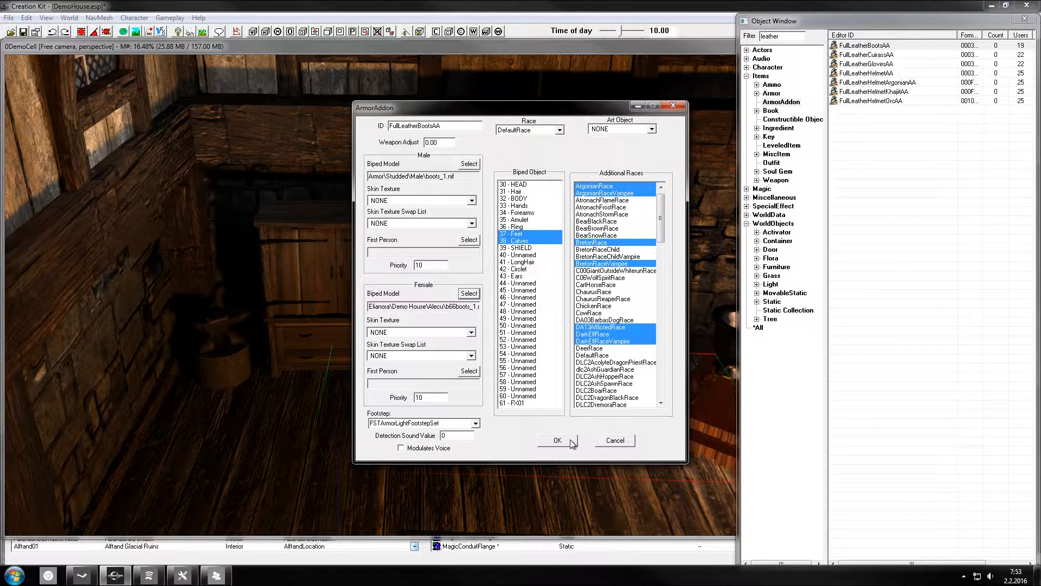
Change the boots addon's ID to Eli_RogueArmourBoots and save it as a new form.
double_click(434, 126)
type("Eli_Roguye")
key("Return")
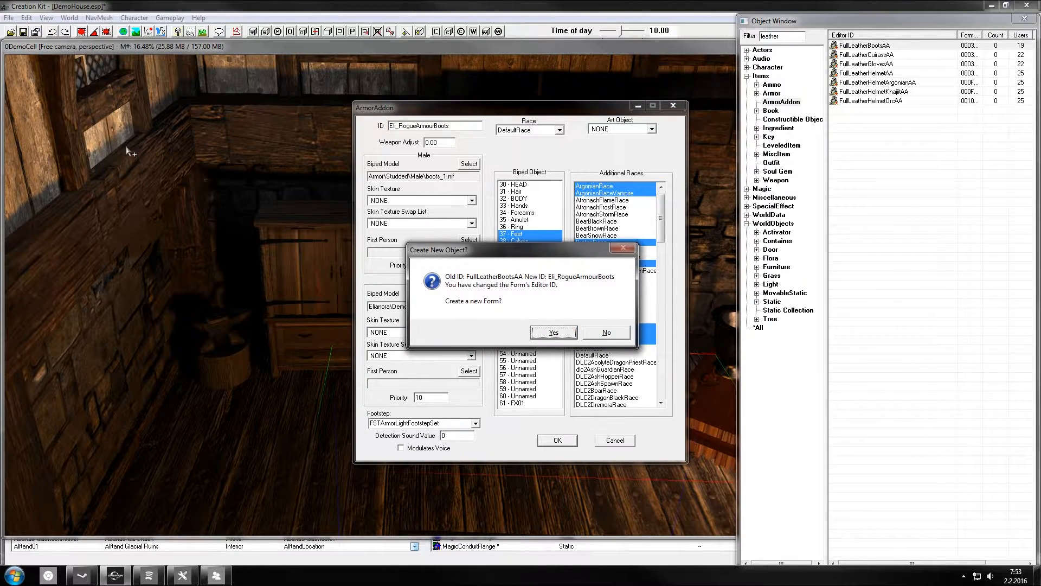
key("Return")
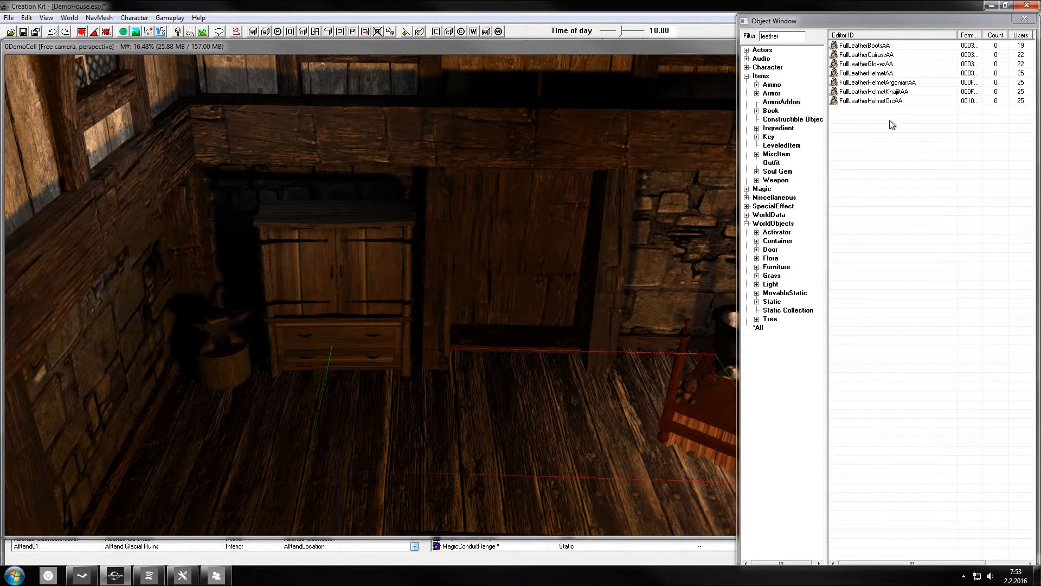
Open the ArmorLeatherCuirass and ArmorLeatherGauntlets armour items and arrange their windows with the cuirass in front.
left_click(772, 93)
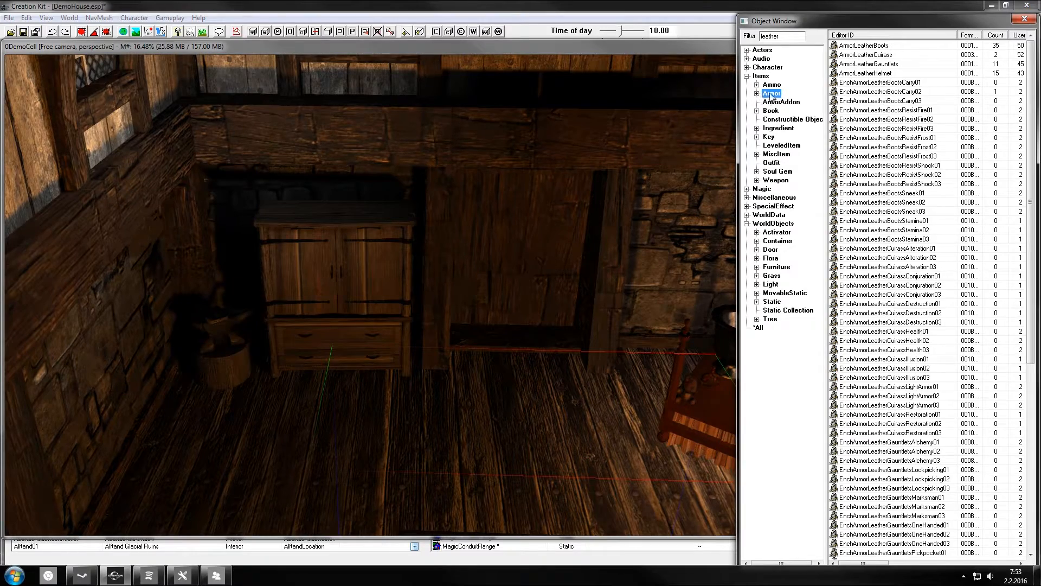
double_click(889, 55)
double_click(903, 65)
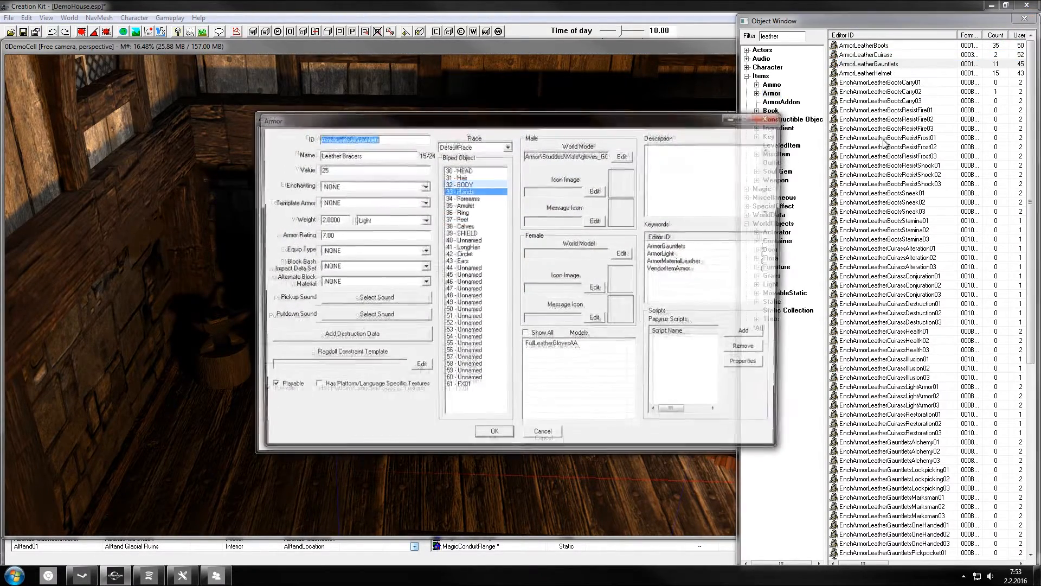
left_click_drag(541, 115, 415, 80)
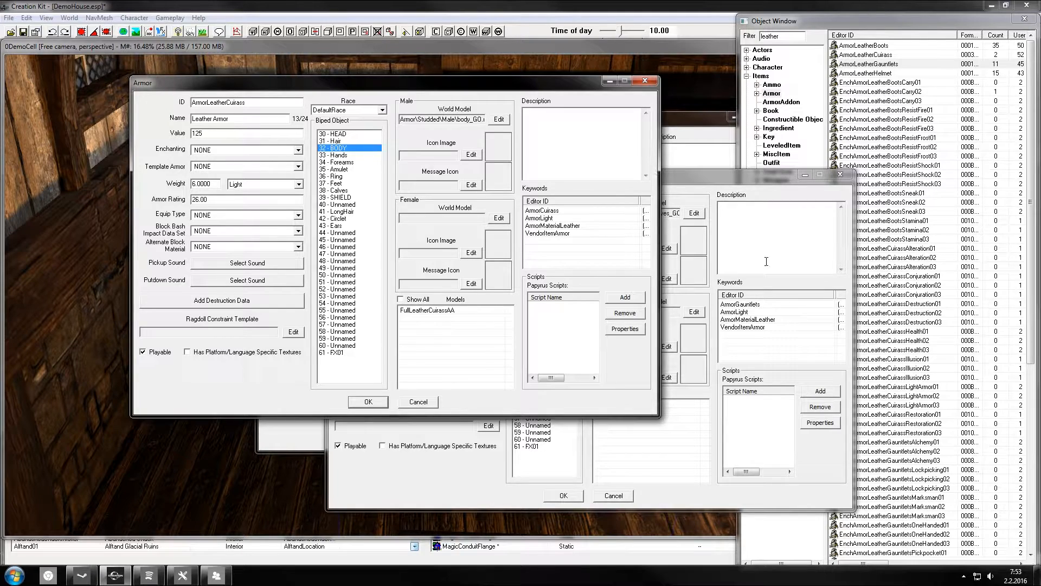
left_click_drag(510, 82, 496, 58)
Change the leather cuirass item's ID to Eli_RogueArmourCuirass.
double_click(253, 81)
type("Eli_Armou")
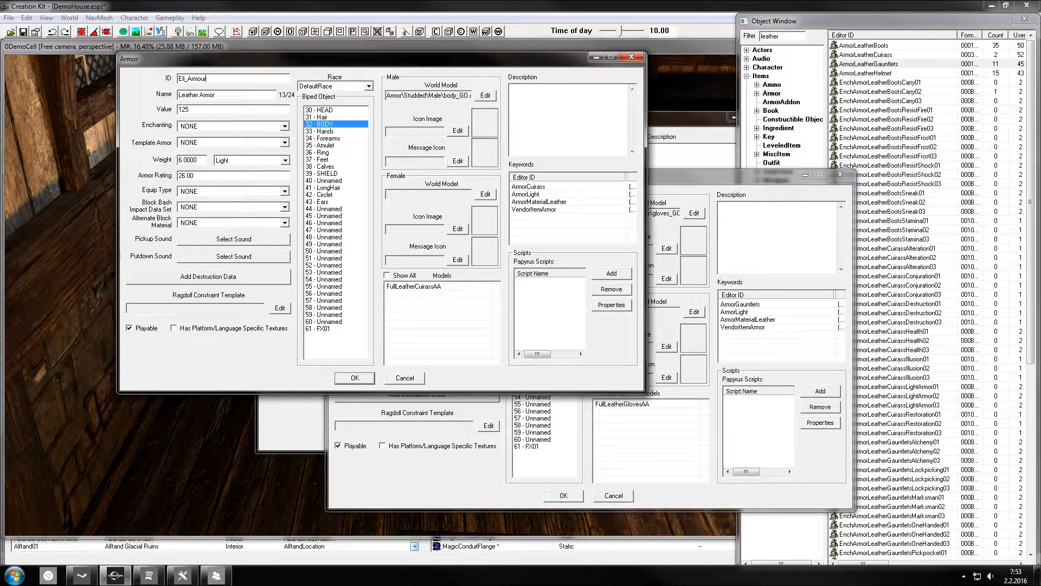
type("Rogue")
type("Cruias")
key("Left")
key("BackSpace")
key("BackSpace")
key("BackSpace")
type("uira")
Name the cuirass Rogue Armour and set its value to 500.
key("Tab")
type("Rogue Armour")
key("Tab")
type("4500")
key("BackSpace")
key("BackSpace")
key("BackSpace")
key("BackSpace")
type("500")
Set the cuirass's enchantment to EnchArmorArticulation04.
left_click(259, 124)
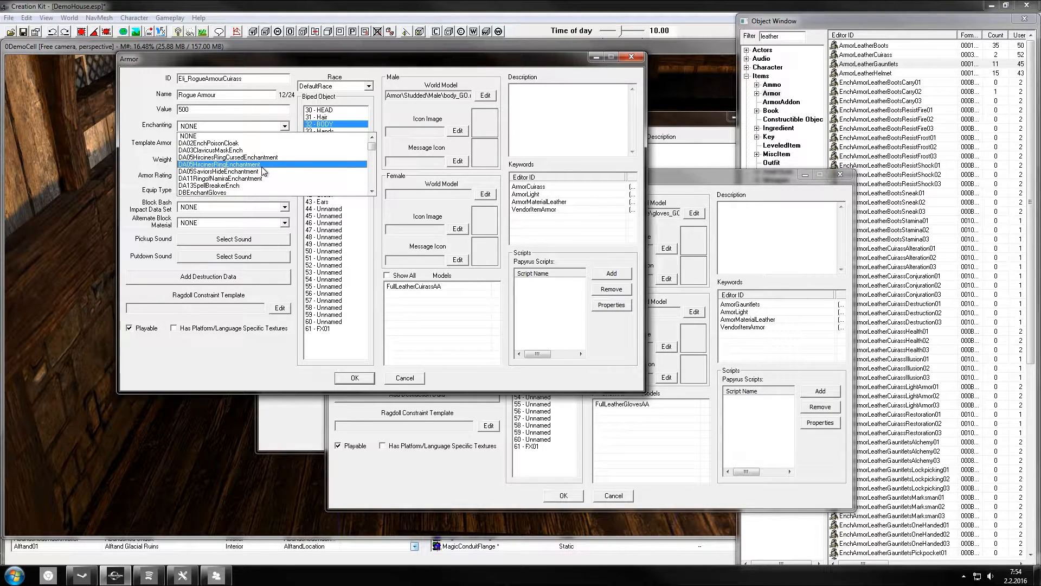
scroll(262, 168, "down", 5)
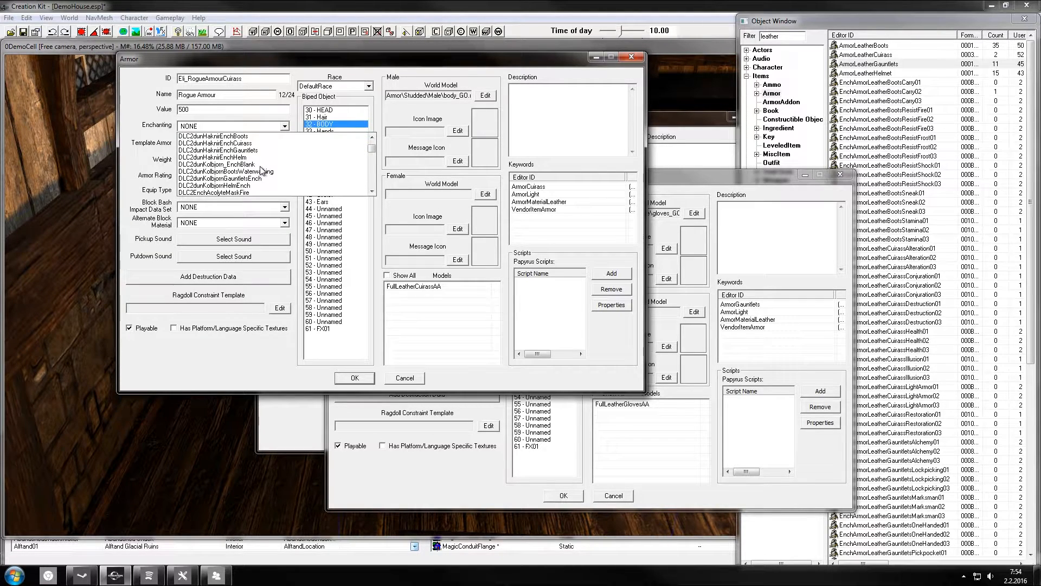
key("e")
scroll(247, 173, "down", 2)
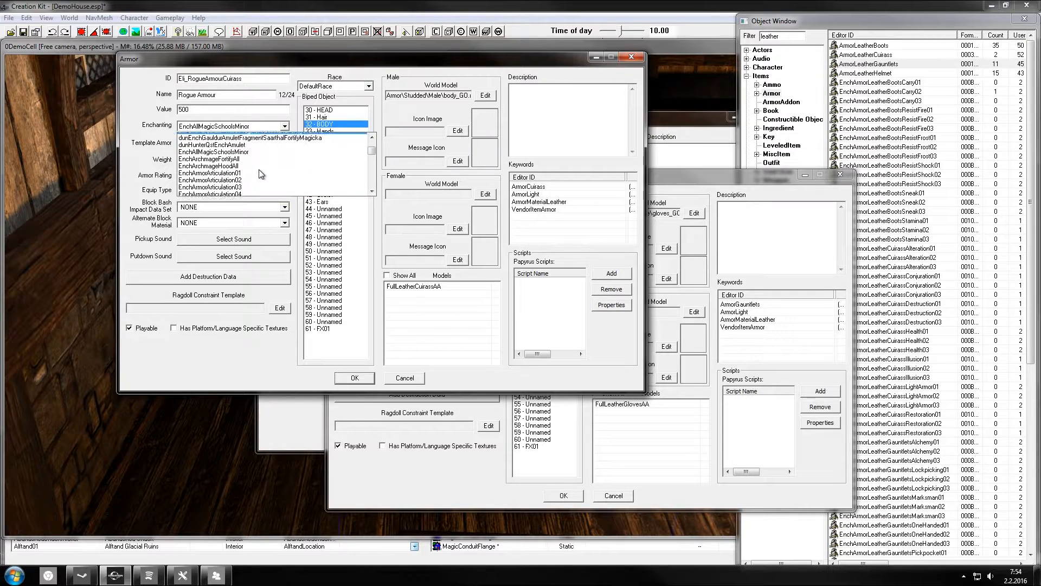
scroll(233, 173, "down", 2)
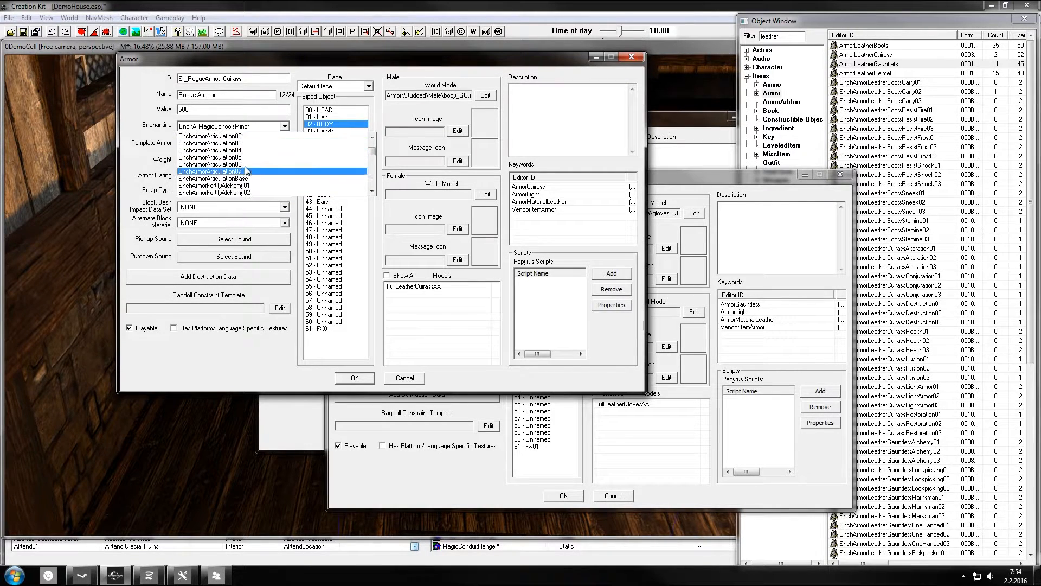
left_click(242, 150)
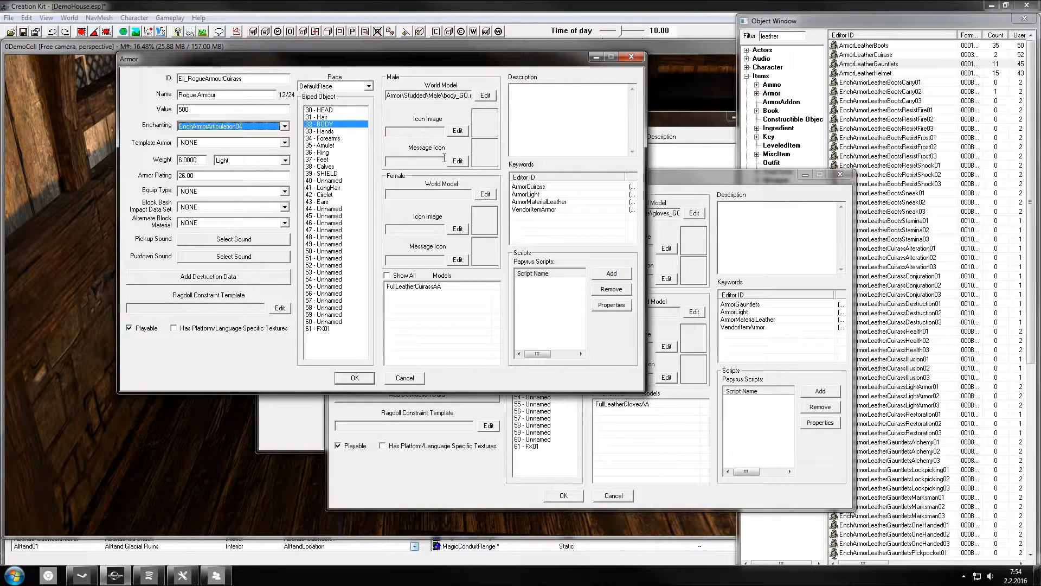
Look over the template armour choices, keep NONE, and set the cuirass's weight to 5.
left_click(272, 143)
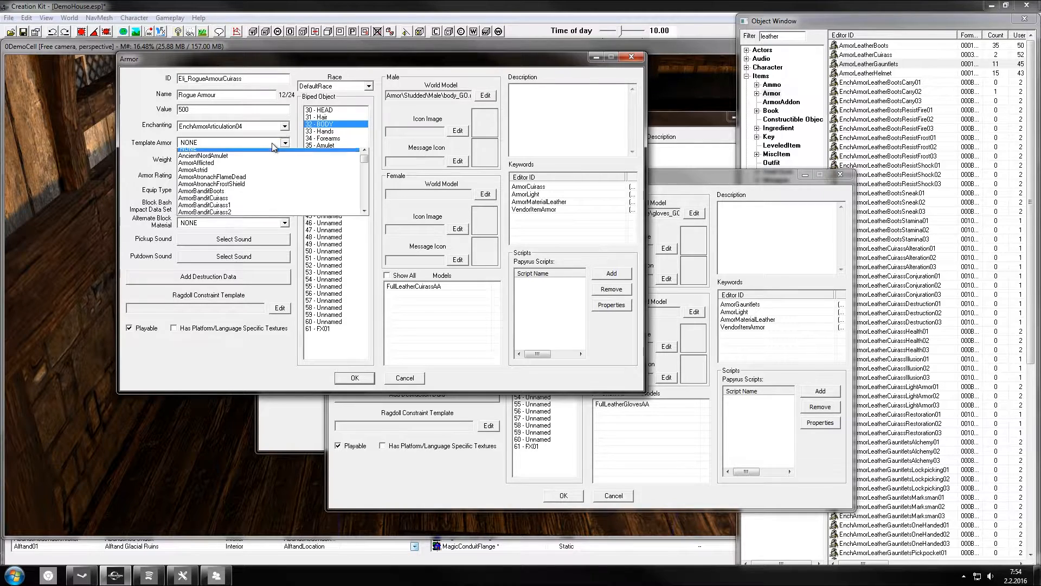
left_click(272, 143)
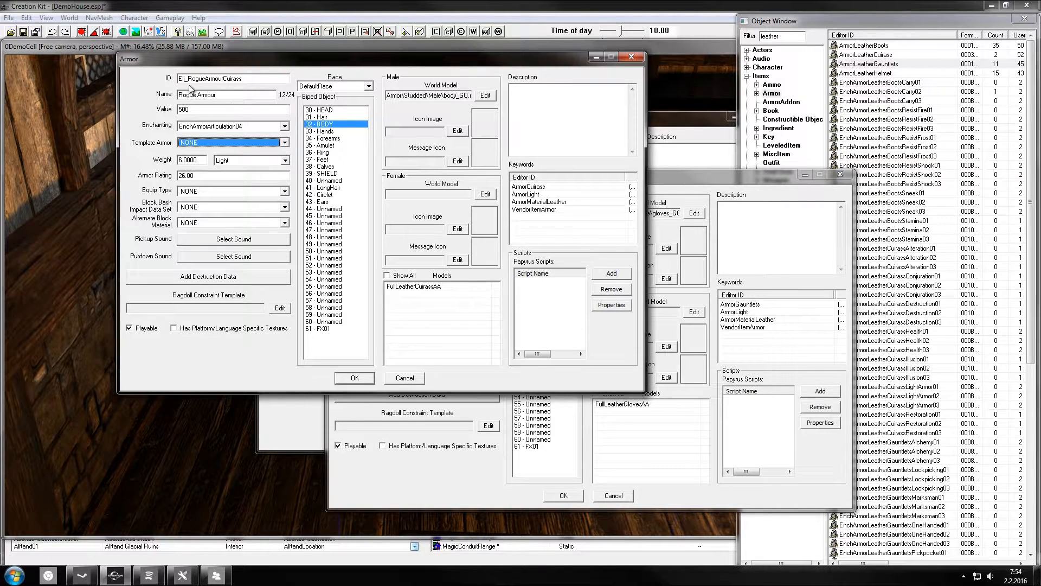
left_click(197, 144)
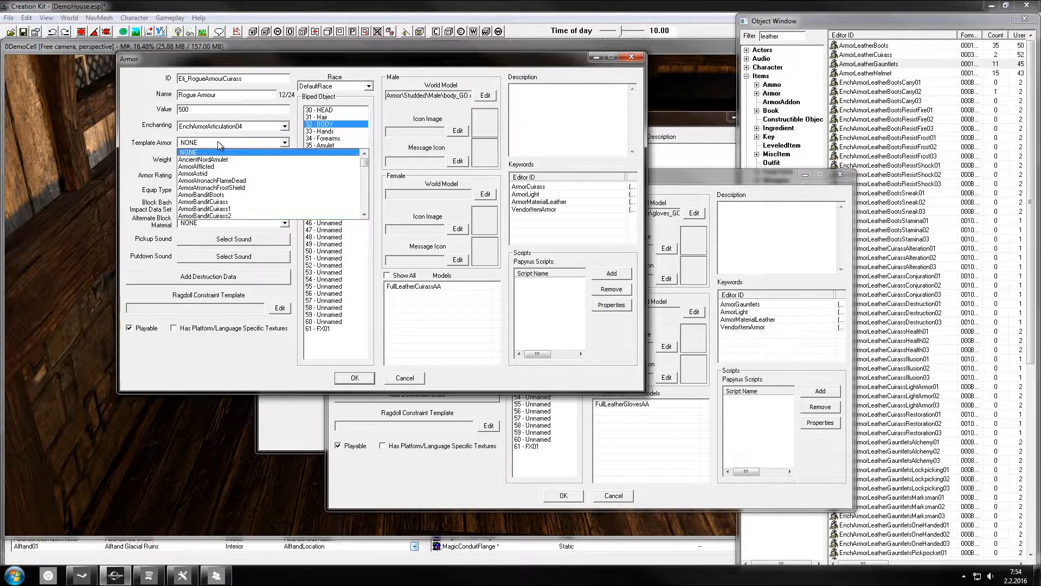
left_click(217, 143)
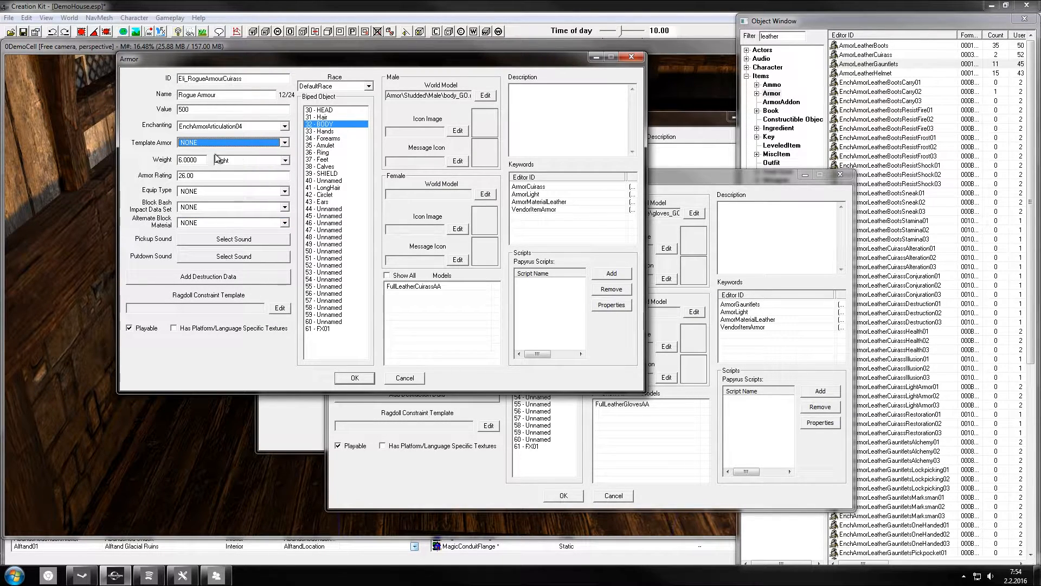
left_click_drag(182, 161, 153, 165)
type("5")
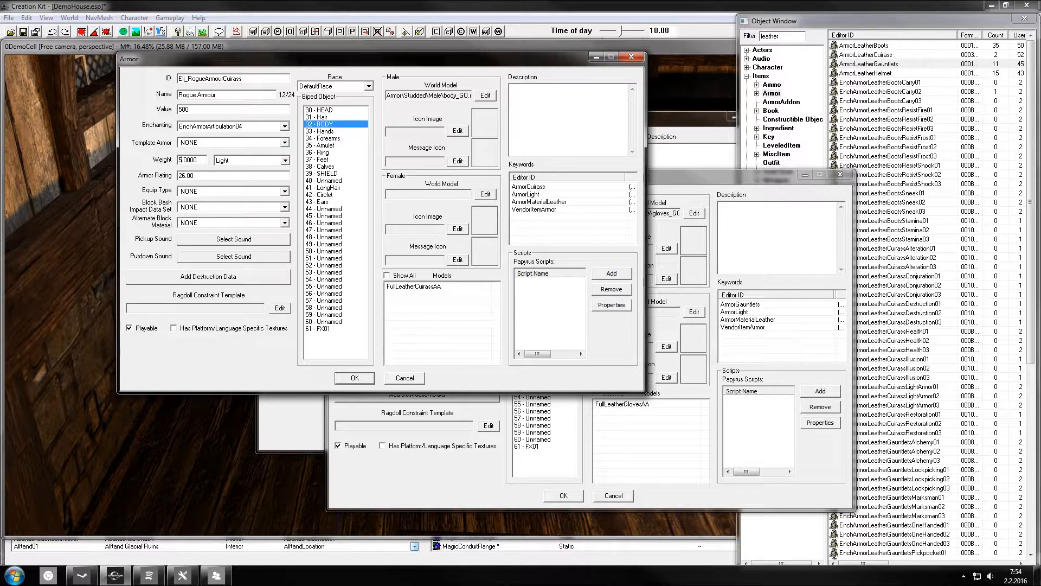
Review the cuirass's armour class options, armour rating and Playable setting.
left_click(247, 161)
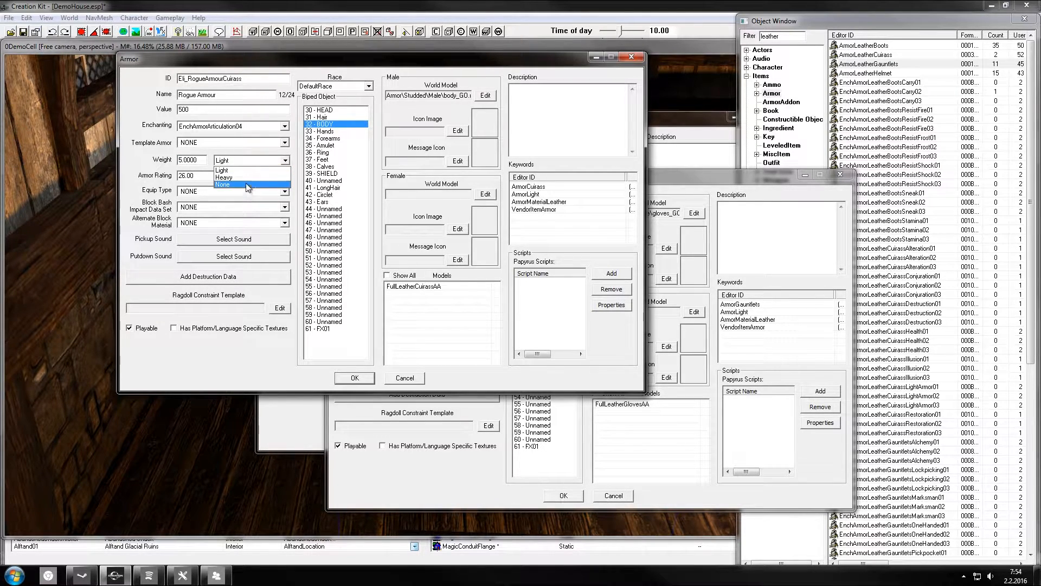
left_click(188, 175)
left_click_drag(200, 175, 143, 190)
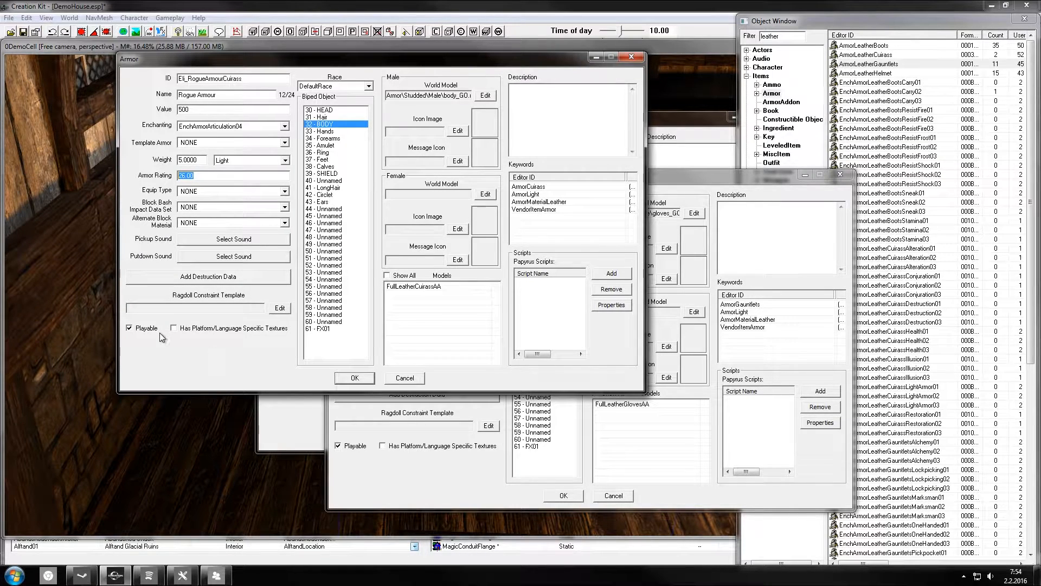
left_click(144, 329)
left_click(146, 330)
Set the cuirass's male world model to b66cuirassgnd.nif in the Alecu folder, using the copied path.
left_click_drag(400, 94, 471, 94)
left_click(460, 96)
left_click(486, 96)
left_click(477, 210)
key("ctrl+v")
key("Return")
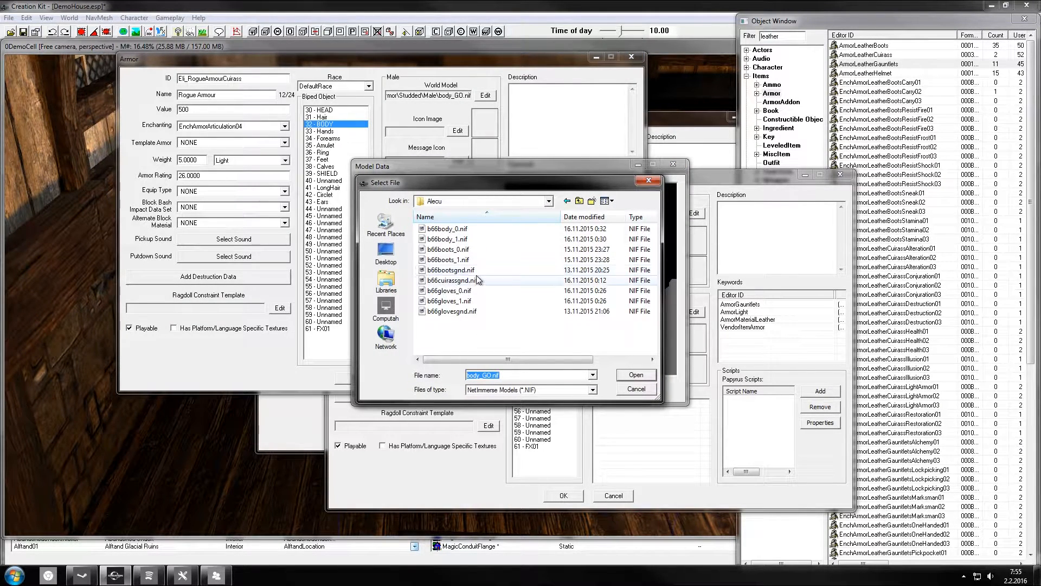
double_click(478, 280)
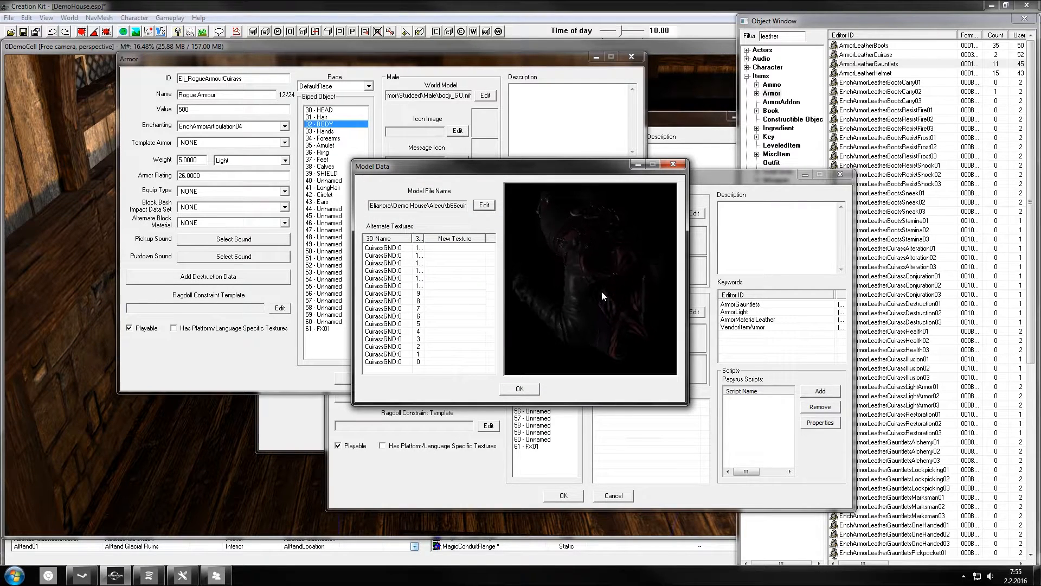
left_click(520, 390)
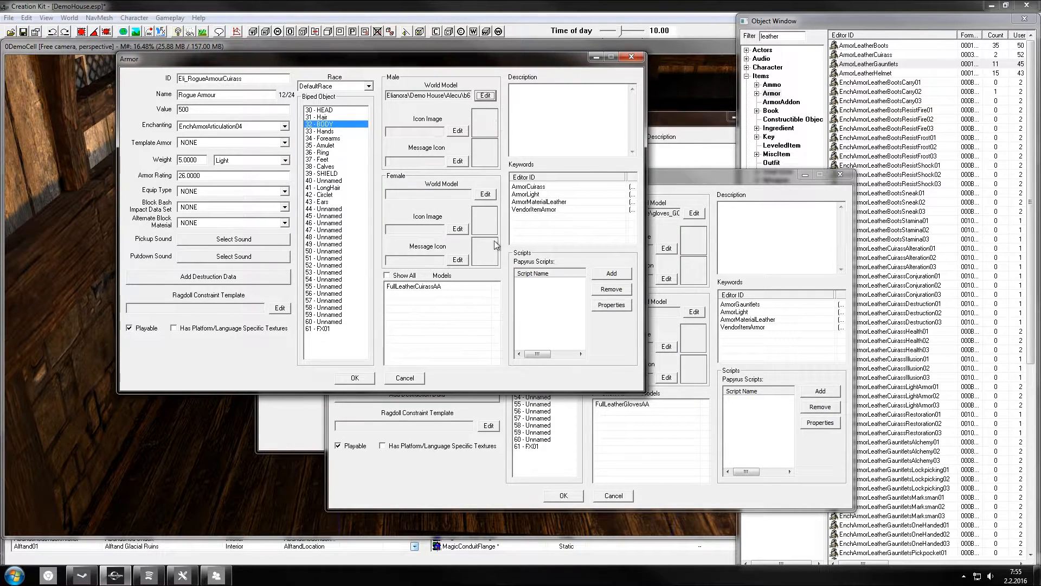
Show all models for the cuirass and delete FullLeatherCuirassAA from them.
left_click(417, 287)
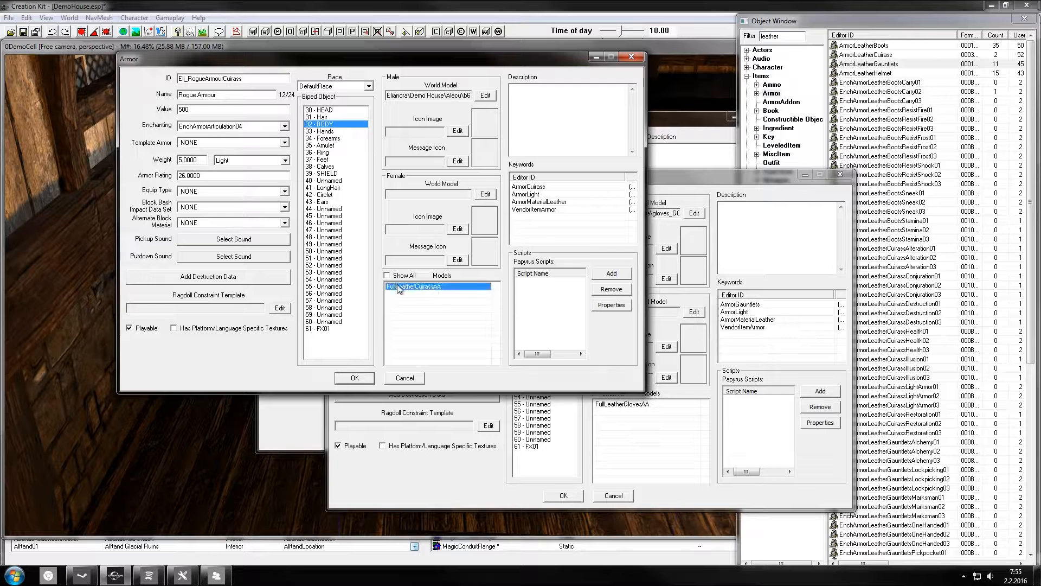
left_click(404, 276)
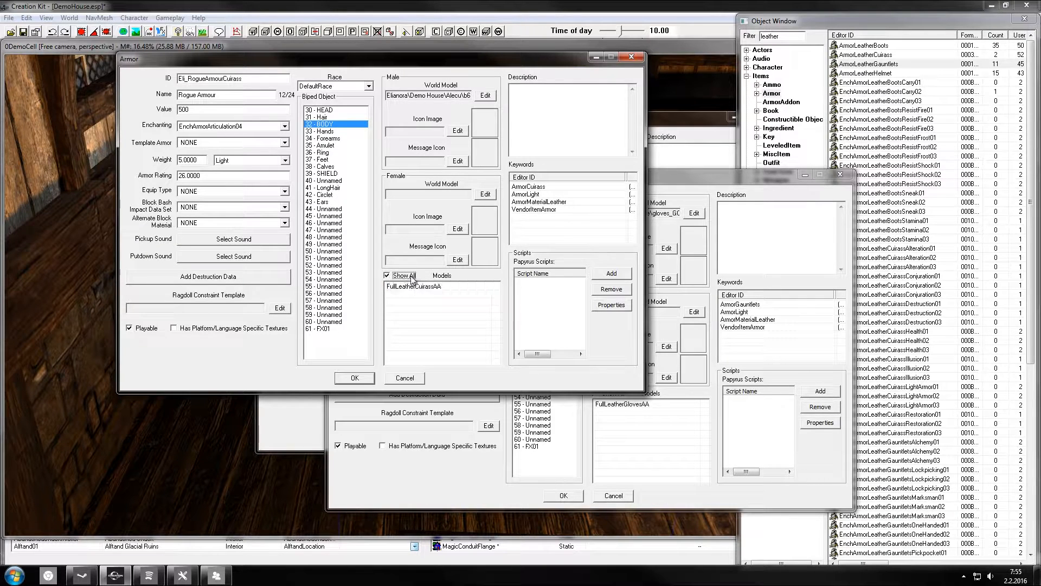
left_click(436, 287)
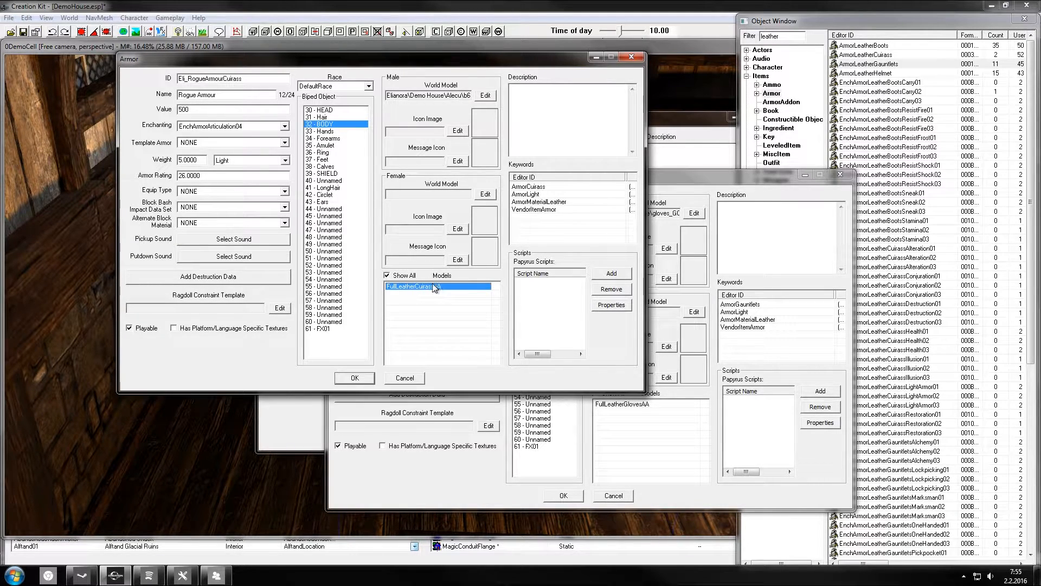
right_click(434, 288)
left_click(462, 305)
Add the Eli_RogueArmourCuirassAA addon to the cuirass's models, filtering the forms by eli_.
right_click(434, 302)
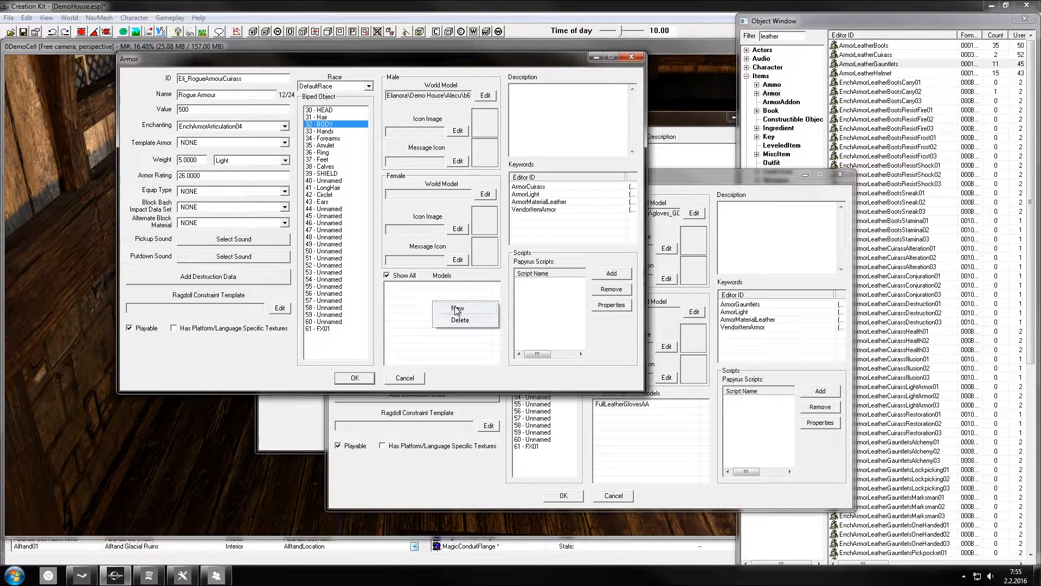
left_click(468, 308)
type("eli_")
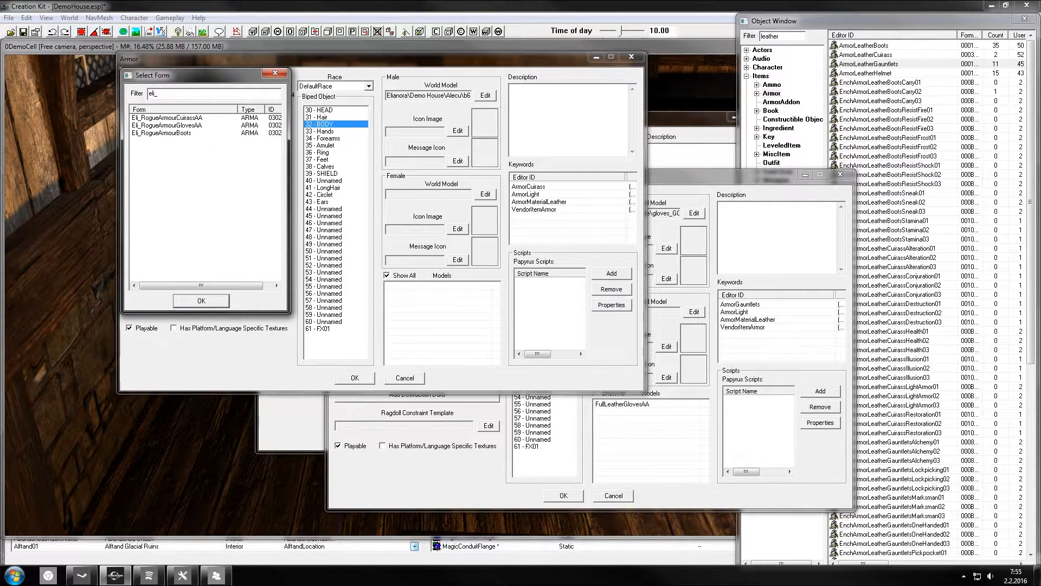
left_click_drag(163, 94, 84, 102)
double_click(168, 118)
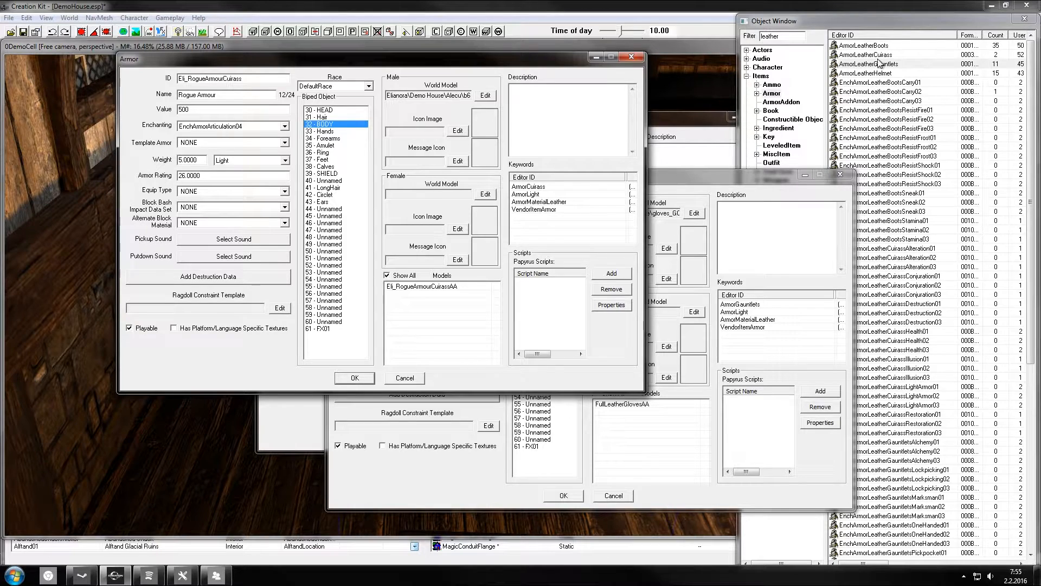
Filter the armour addons by eli_ and rename the rogue boots addon as Eli_RogueArmourBootsAA without creating a new object.
left_click(899, 35)
left_click(781, 102)
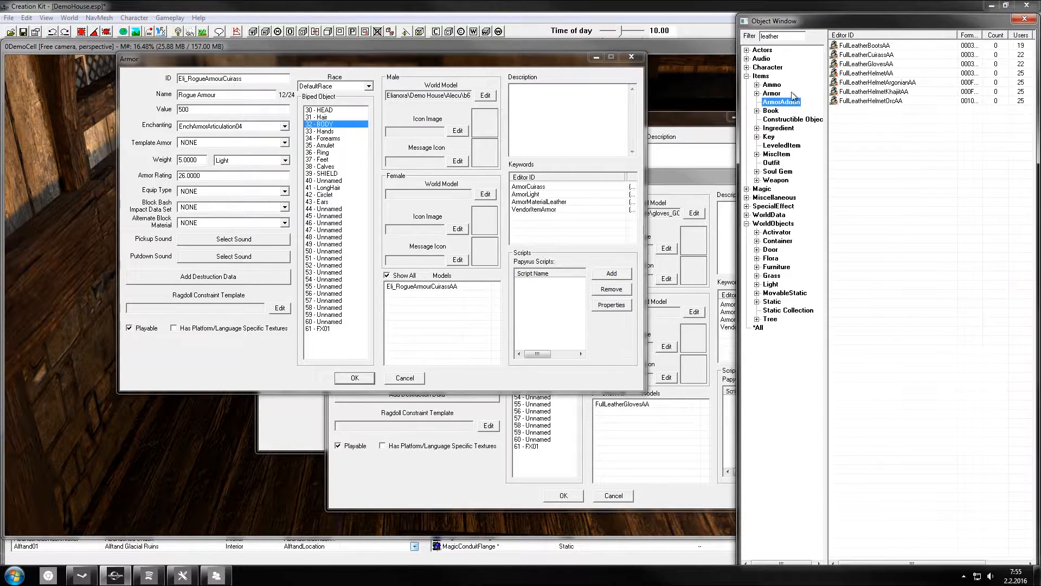
double_click(770, 36)
type("eli")
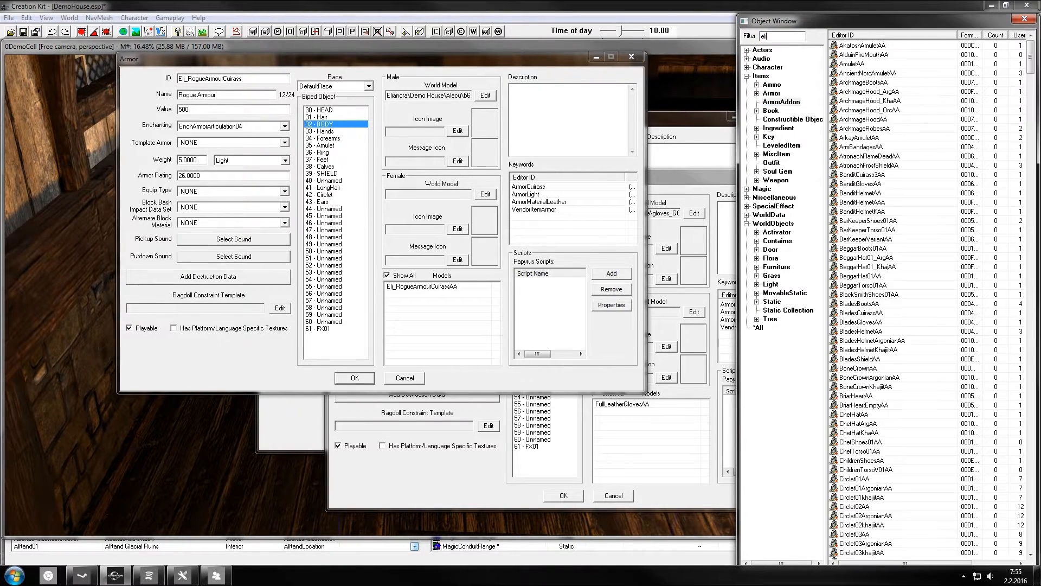
type("_")
left_click(900, 46)
left_click(900, 45)
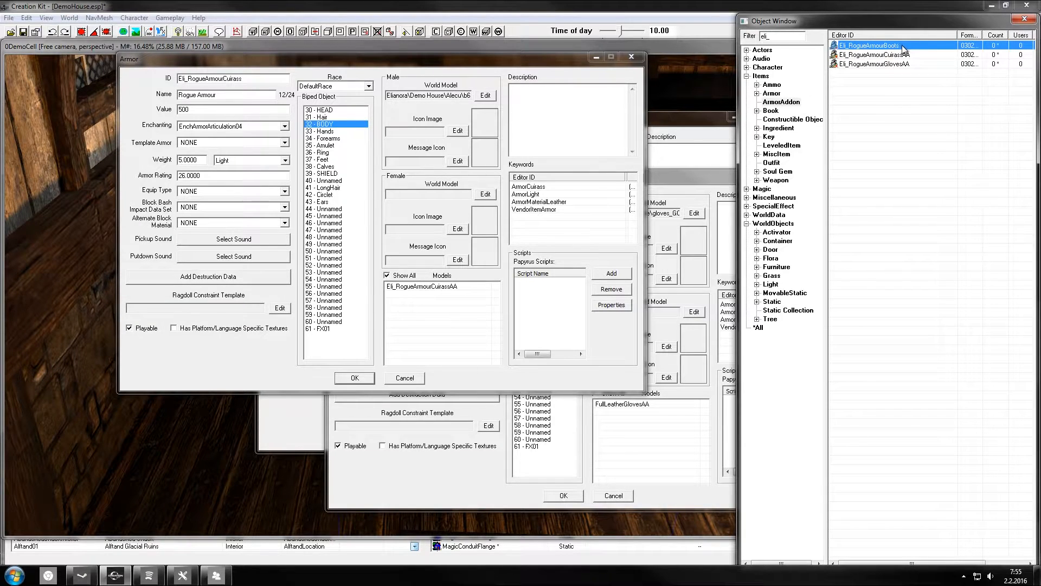
left_click(903, 46)
type("AA")
key("Return")
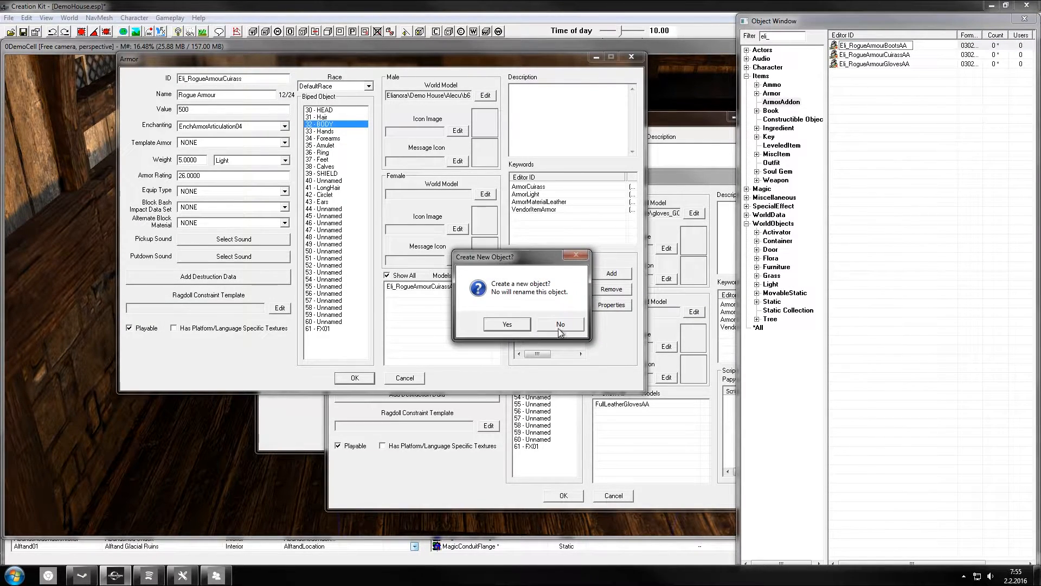
left_click(557, 324)
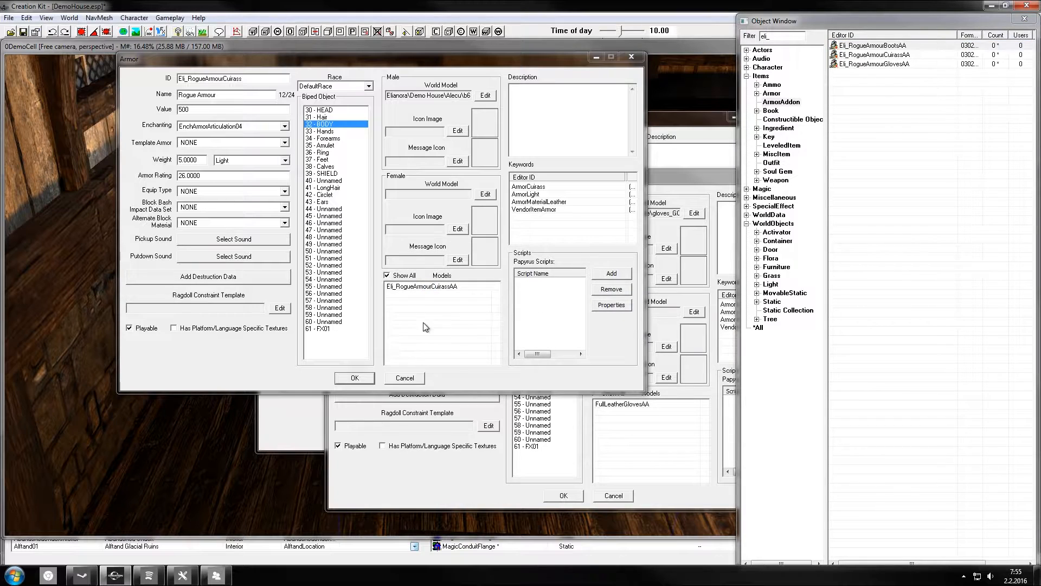
Review the cuirass's linked model and its keywords for armour piece, armour class, material and vendor item type.
left_click(426, 286)
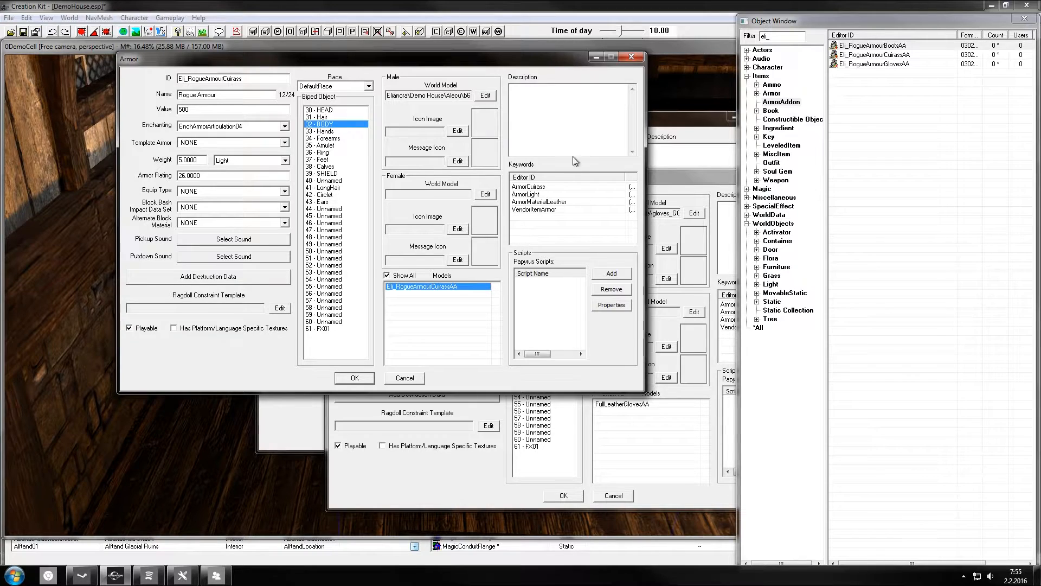
left_click(550, 189)
left_click(567, 210)
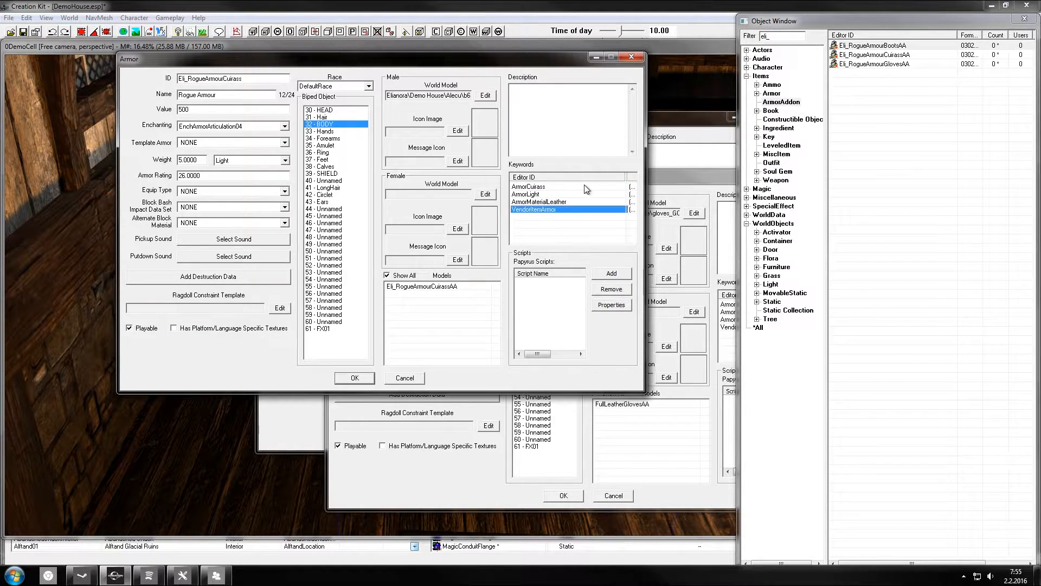
left_click(551, 187)
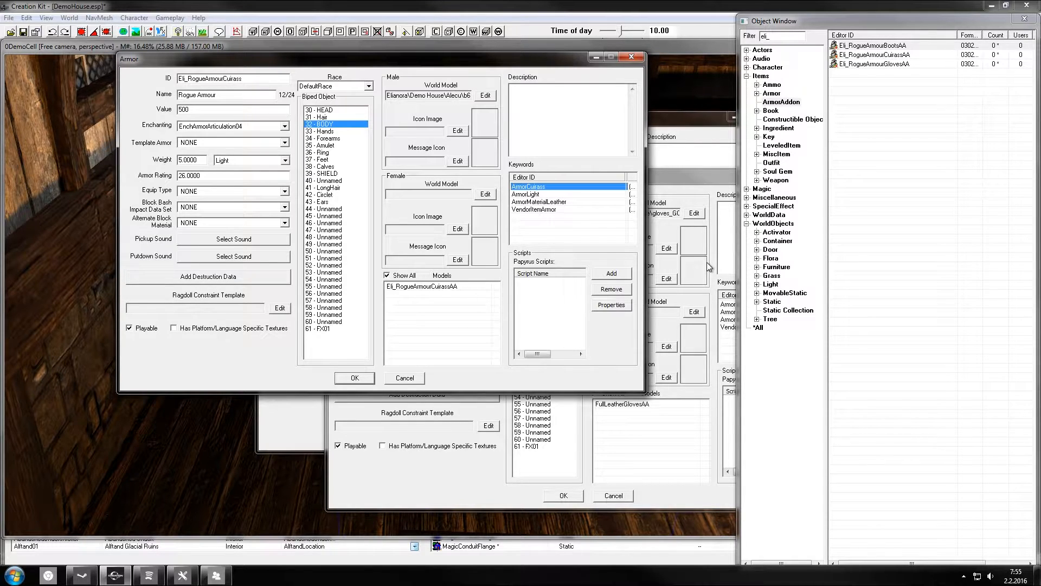
left_click(555, 194)
left_click(547, 186)
left_click(550, 193)
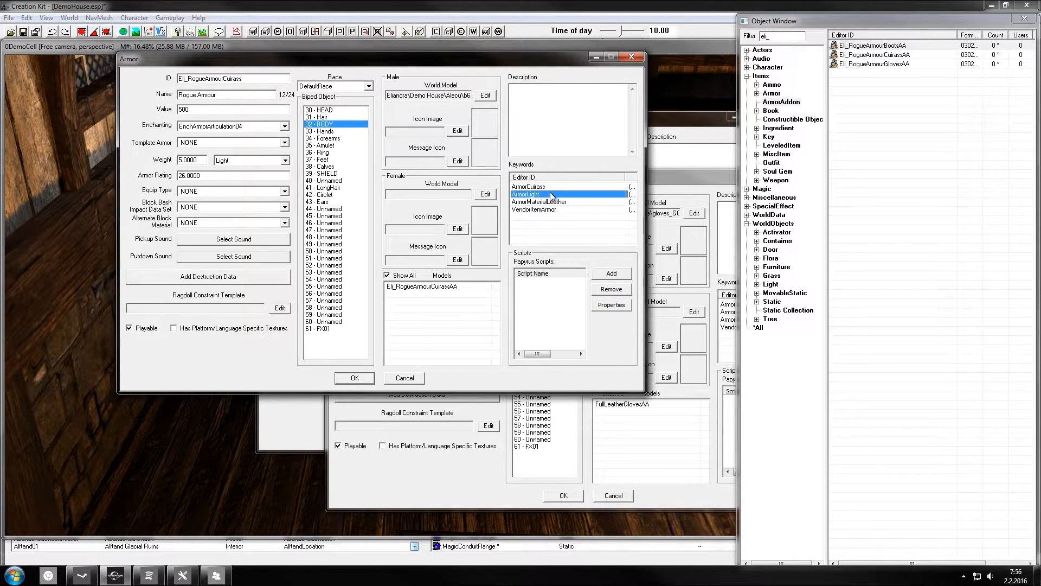
left_click(564, 202)
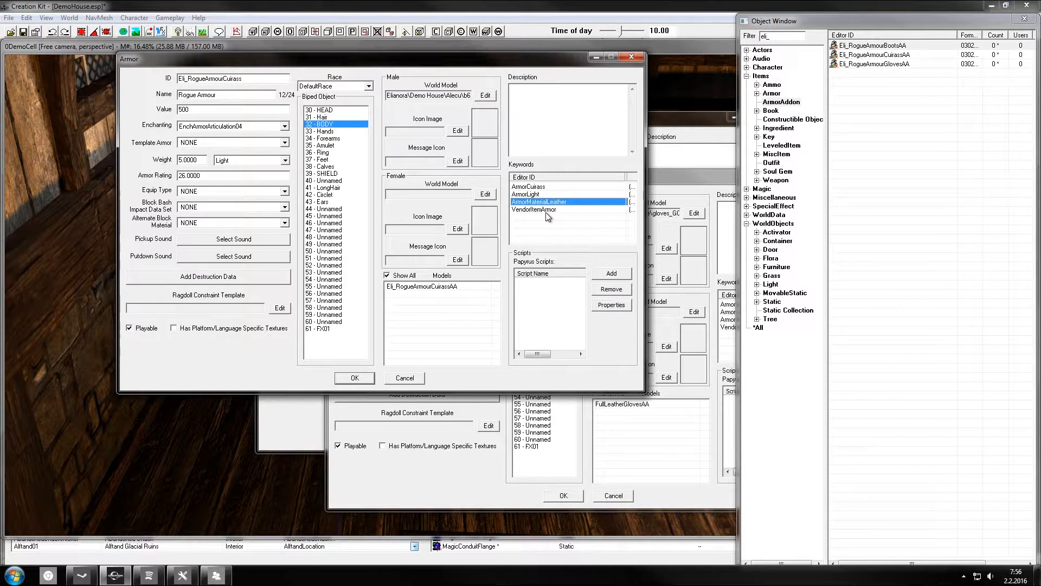
left_click(548, 211)
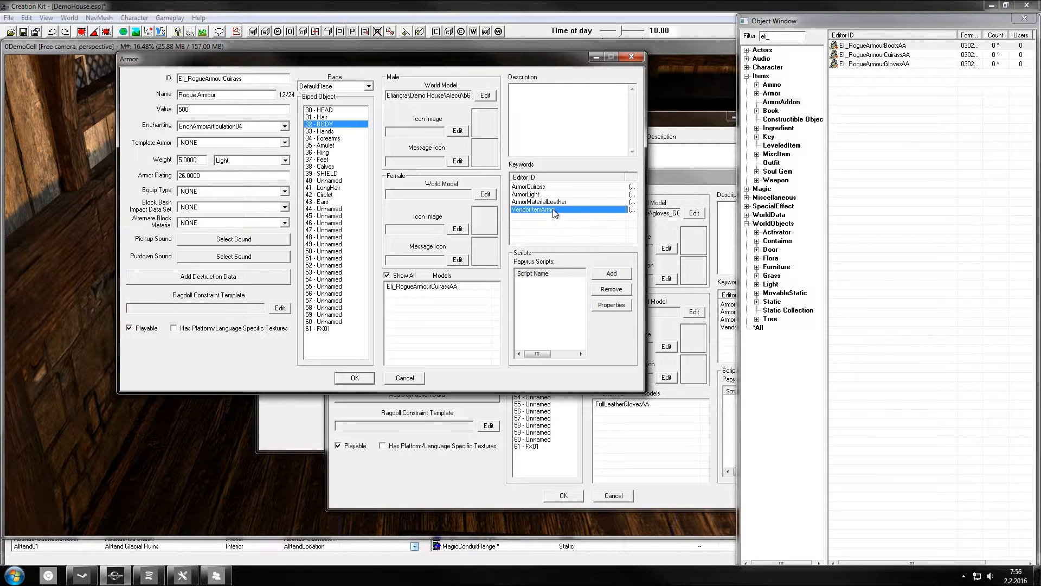
left_click(555, 202)
left_click(554, 211)
left_click(559, 201)
left_click(561, 188)
left_click(562, 201)
left_click(564, 195)
left_click(565, 188)
left_click(565, 196)
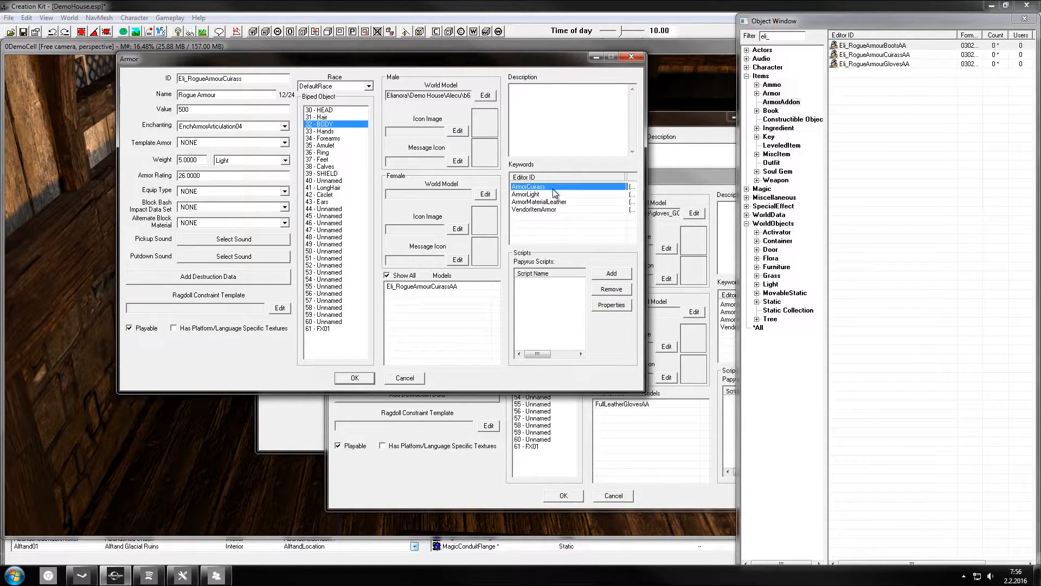
left_click(559, 204)
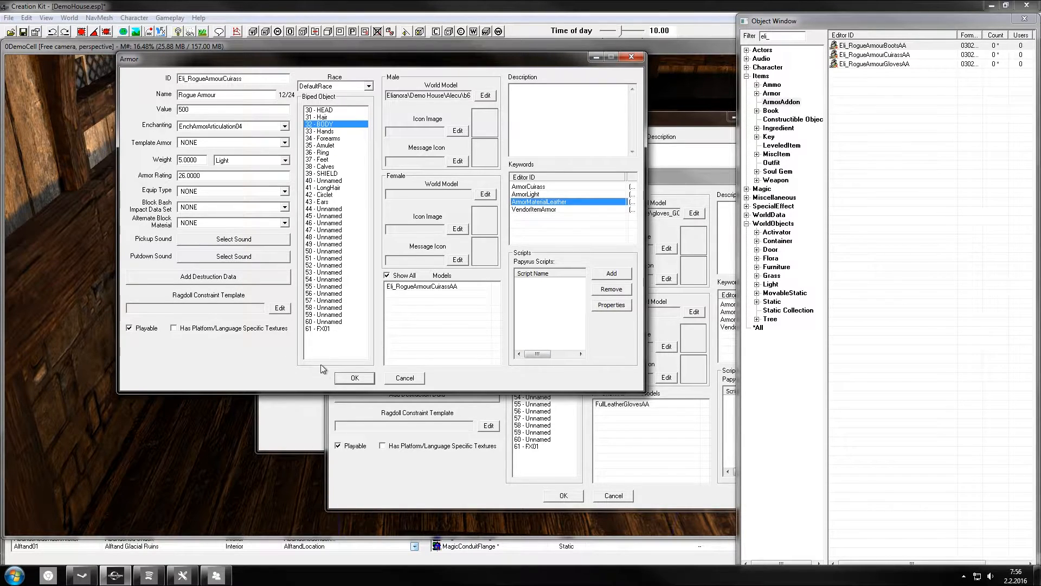
Save the edited leather cuirass as a new form with the ID Eli_RogueArmourCuirass.
left_click(354, 379)
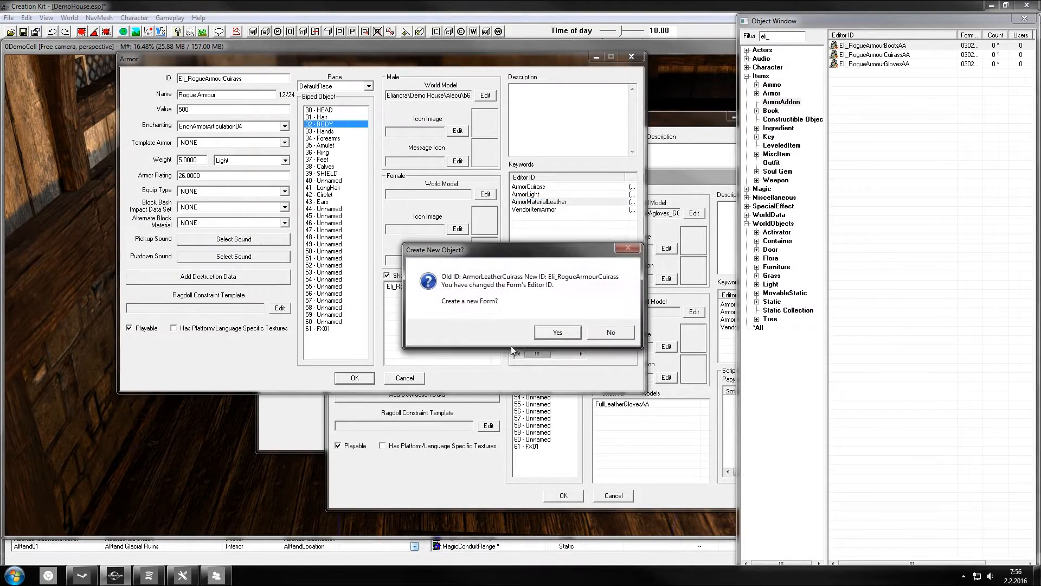
left_click(559, 332)
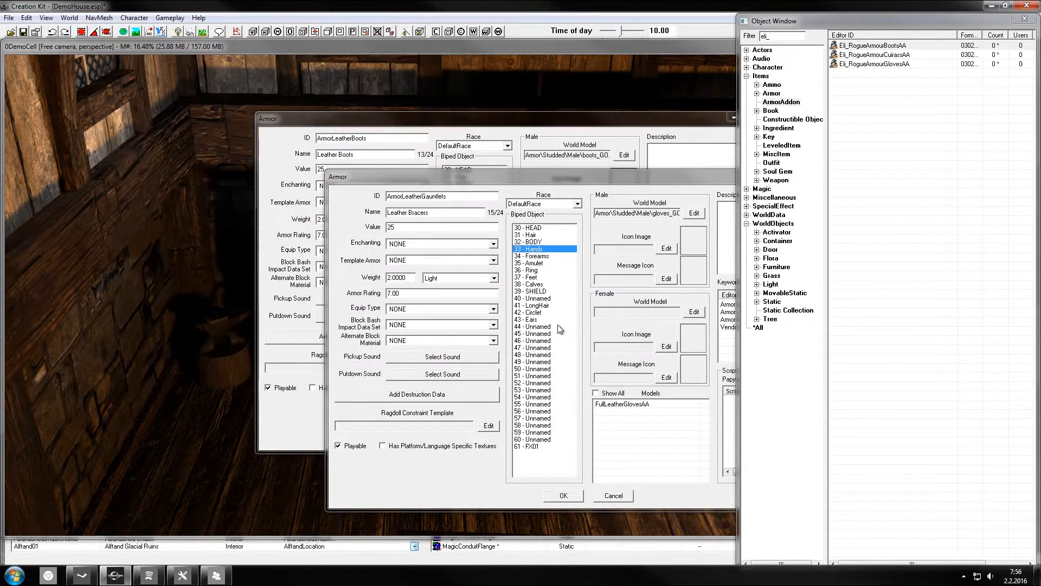
Set the leather gauntlets' ID to Eli_RogueArmourGauntlets, their name to Rogue Gloves and their value to 125.
left_click(459, 199)
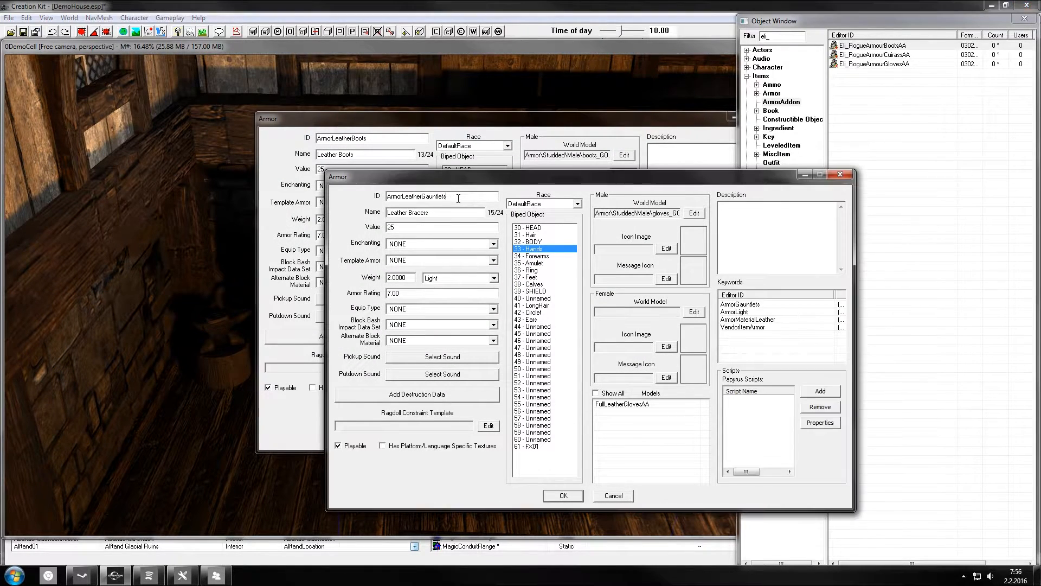
left_click_drag(420, 196, 387, 196)
type("Eli_RogueArmour")
key("Tab")
type("RT")
type("125")
Set the rogue gloves' enchantment to EnchArmorFortifyPickpocket04.
key("Tab")
key("Down")
key("Down")
key("Down")
type("e")
type("f")
type("r")
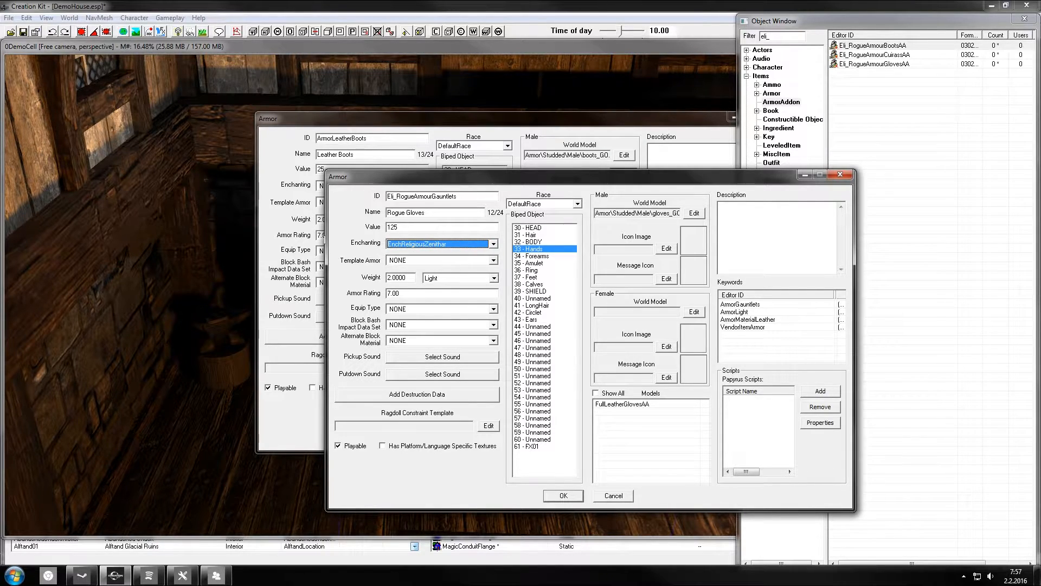
left_click(428, 245)
left_click_drag(583, 289, 584, 295)
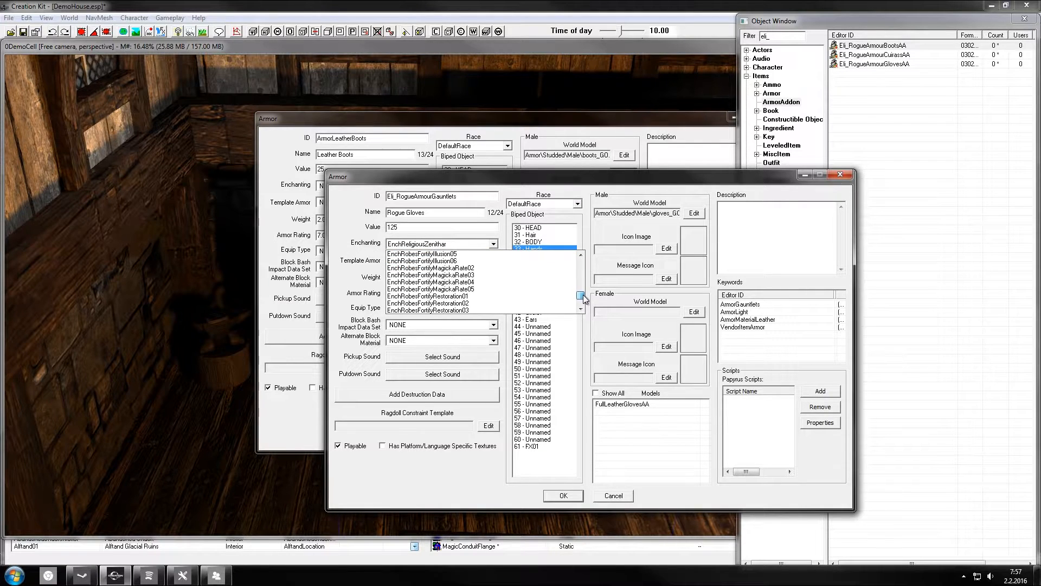
scroll(478, 296, "down", 3)
scroll(477, 297, "up", 6)
scroll(478, 299, "up", 10)
scroll(478, 299, "up", 15)
scroll(494, 266, "up", 4)
scroll(505, 261, "up", 15)
scroll(513, 268, "up", 12)
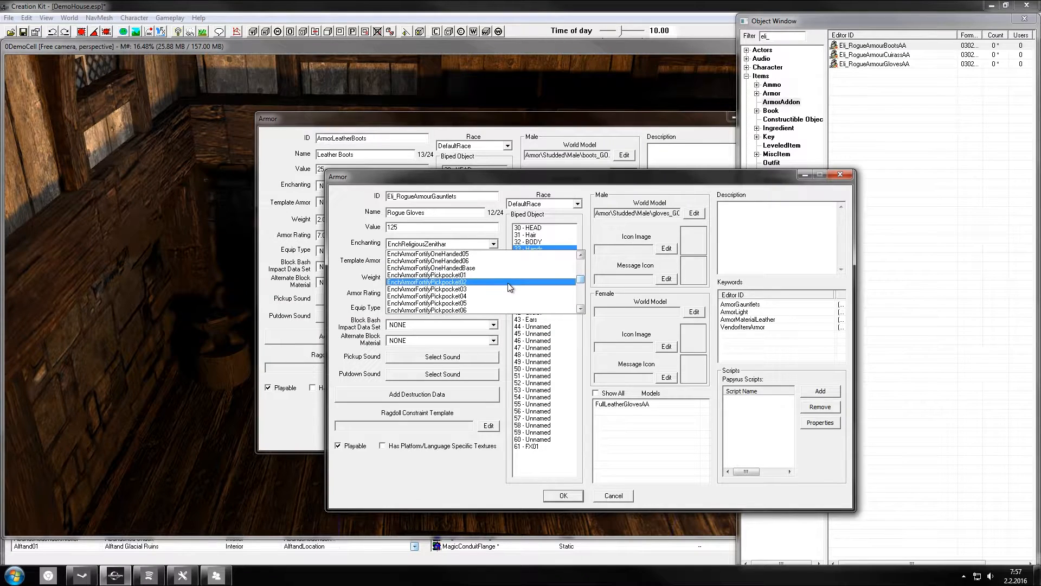
scroll(509, 283, "down", 1)
scroll(508, 283, "up", 1)
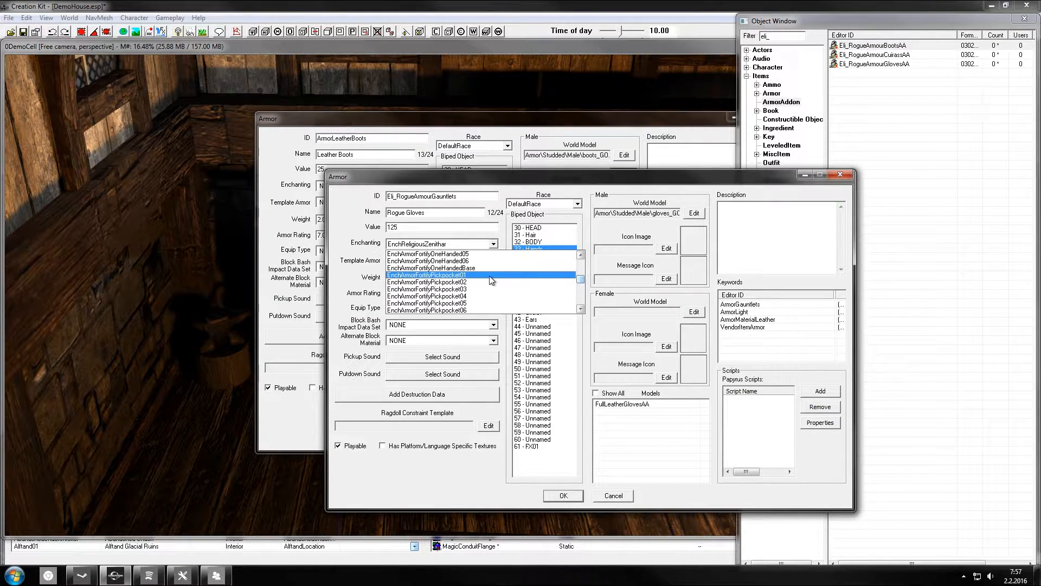
left_click(476, 296)
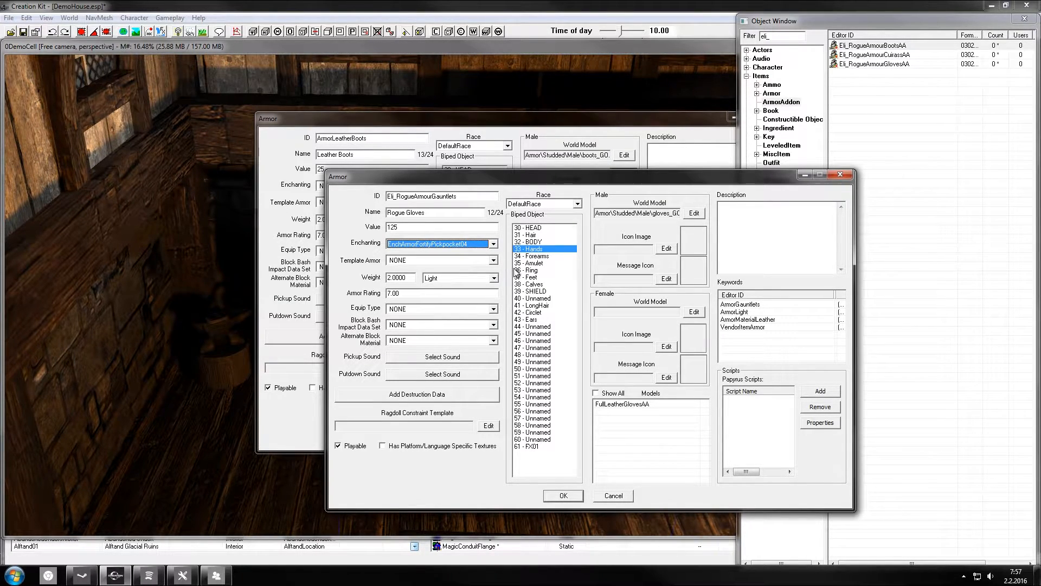
Set the gloves' male world model to b66glovesgnd.nif from the Alecu folder.
left_click(693, 214)
left_click(485, 206)
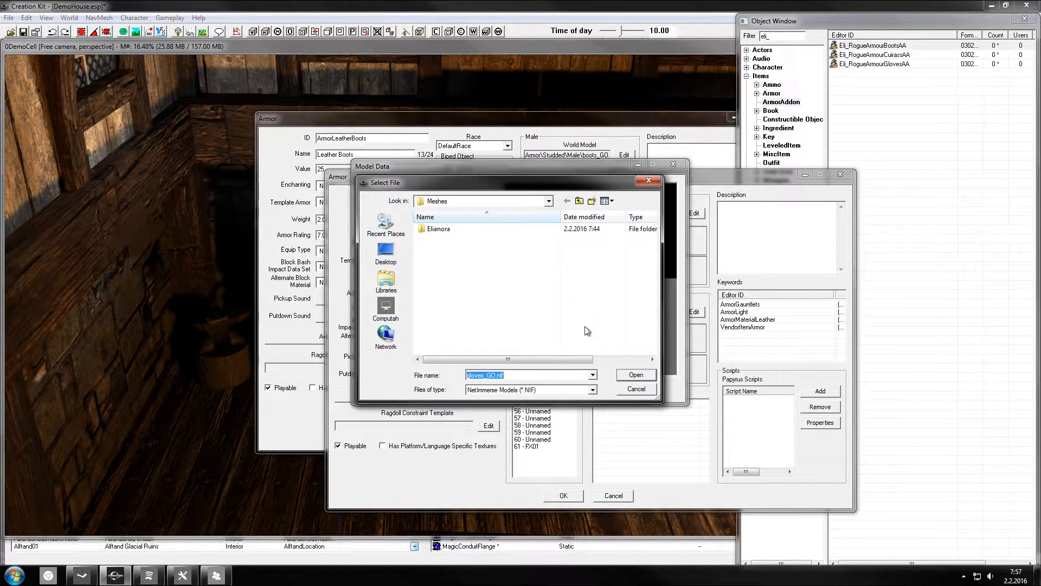
double_click(474, 228)
double_click(470, 230)
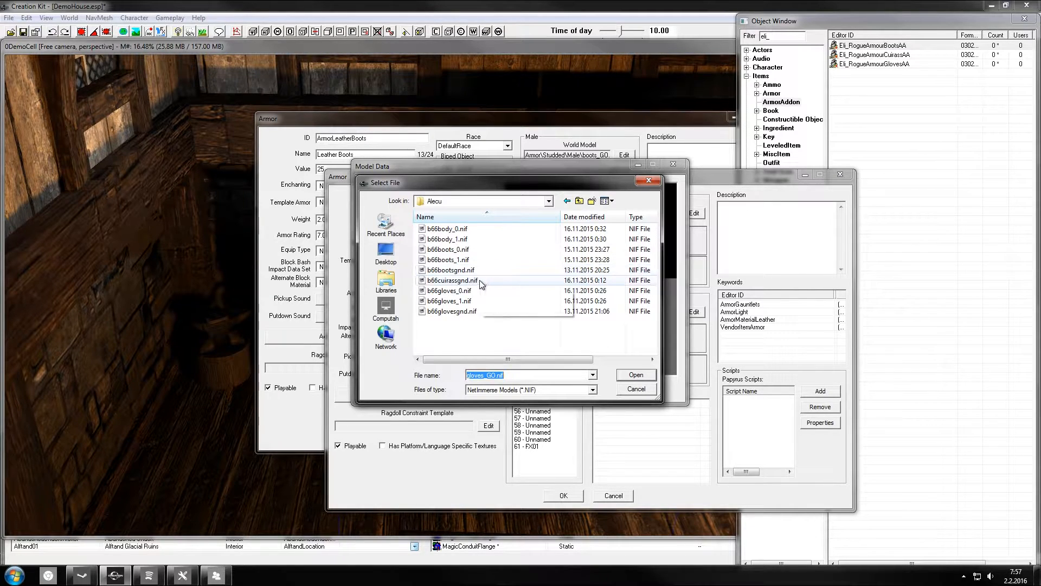
left_click(472, 312)
double_click(473, 314)
left_click_drag(595, 265, 607, 299)
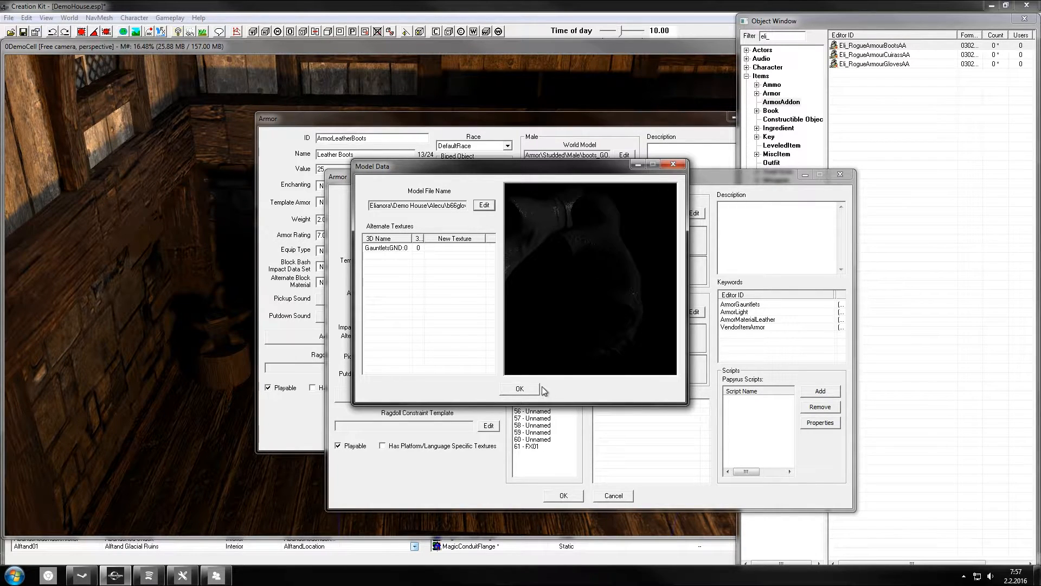
left_click(519, 389)
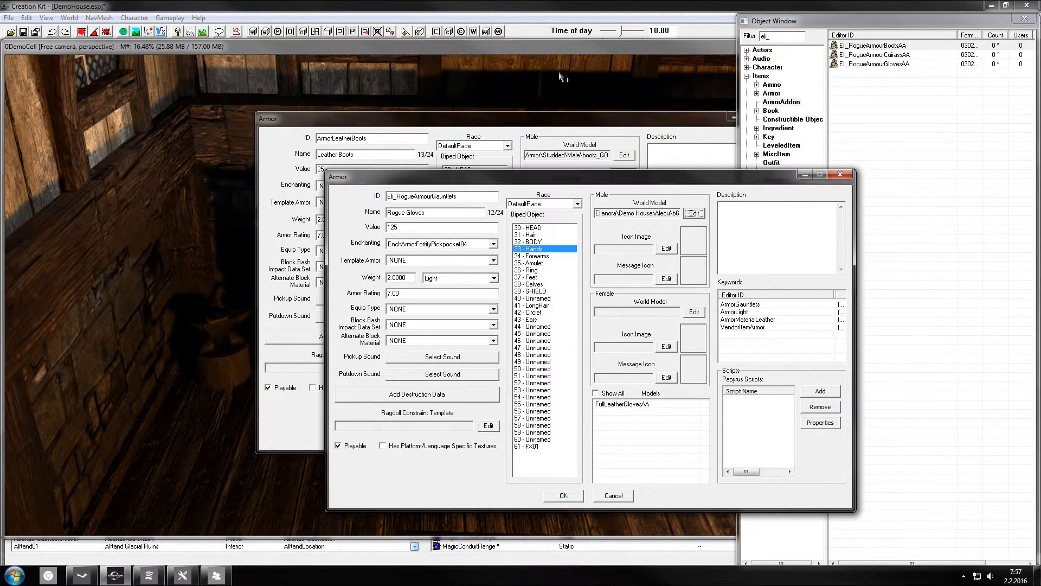
Replace FullLeatherGlovesAA in the gloves' models with Eli_RogueArmourGlovesAA, filtering the forms by eli_.
right_click(645, 410)
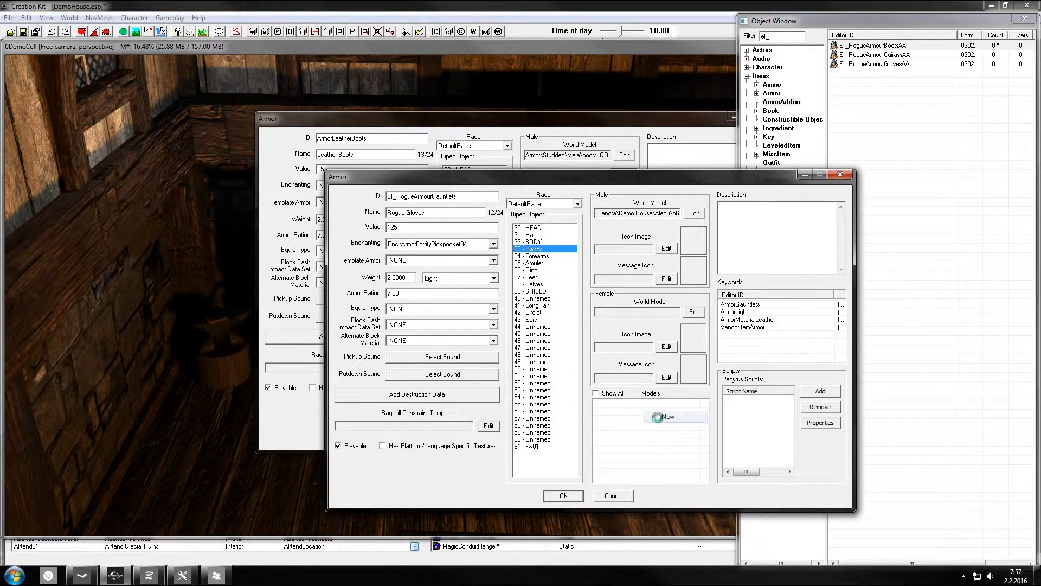
left_click(667, 417)
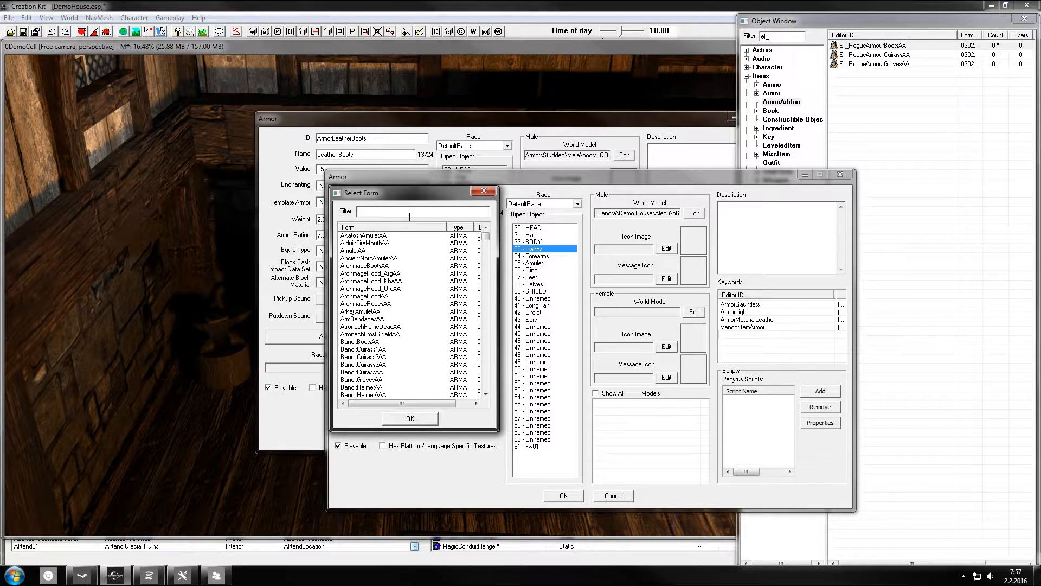
type("eli_")
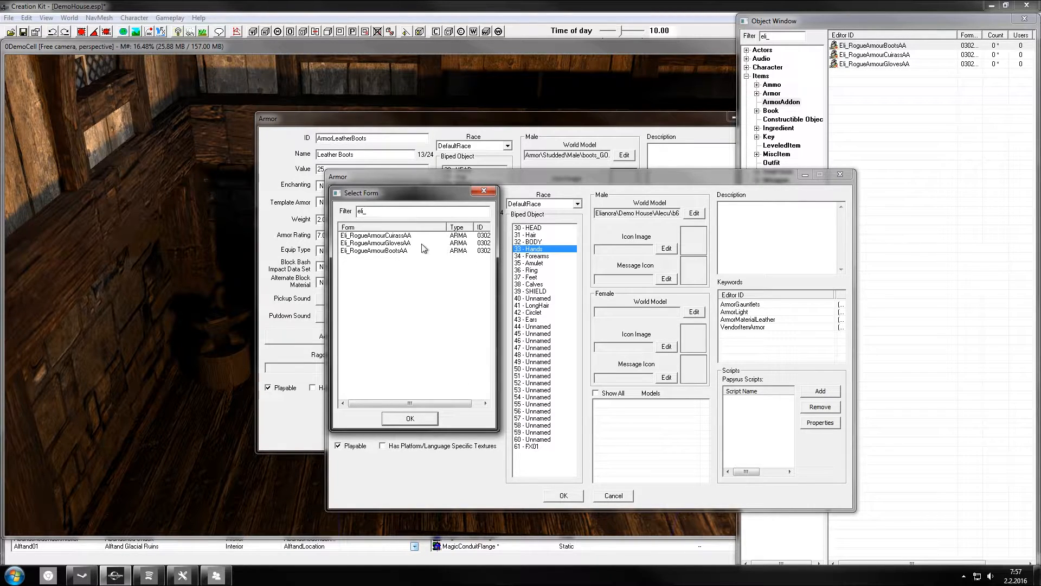
double_click(380, 243)
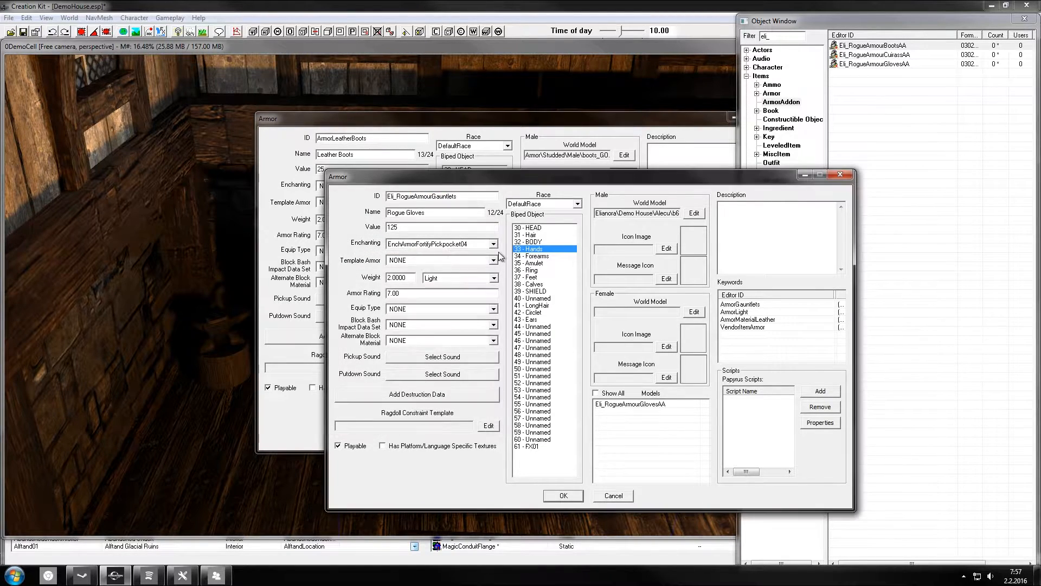
Review the gloves' keywords and their armour class setting.
left_click(748, 304)
left_click(750, 312)
left_click(756, 319)
left_click(759, 326)
left_click(759, 319)
left_click(759, 311)
left_click(758, 304)
left_click(759, 313)
left_click(759, 319)
left_click(756, 327)
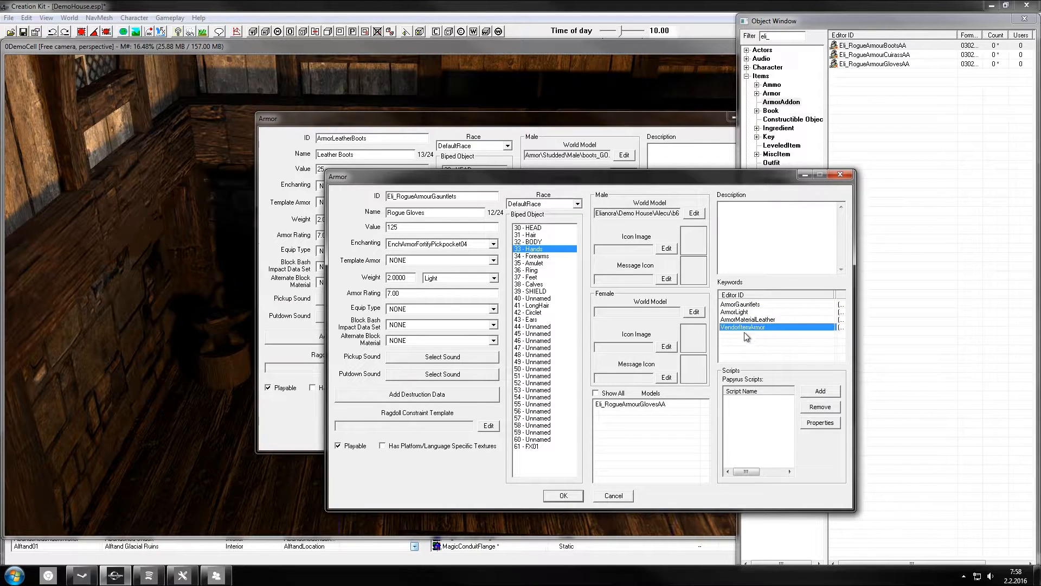
left_click(441, 279)
left_click(441, 279)
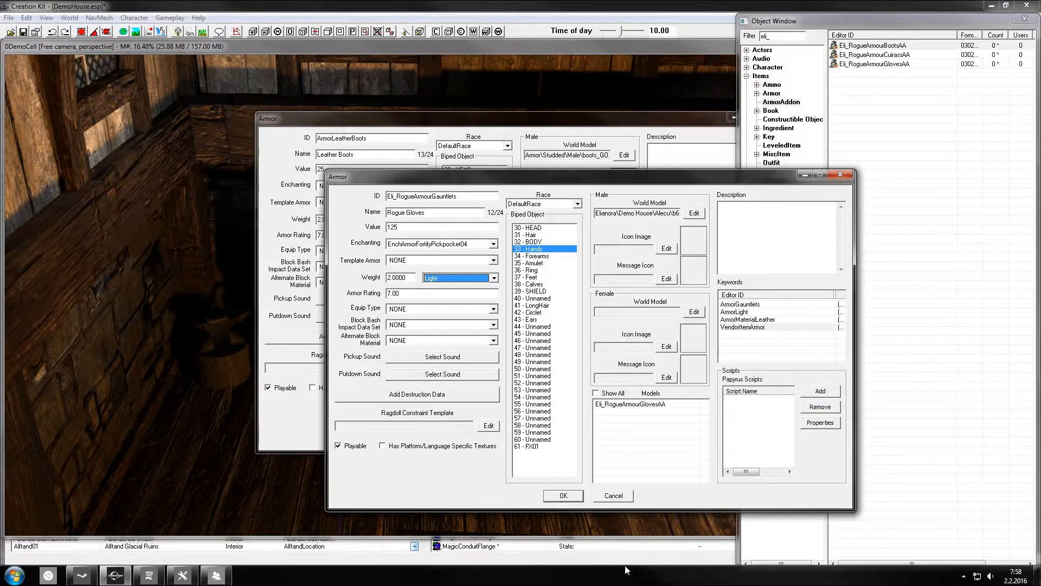
Save the edited leather gauntlets as a new form with the ID Eli_RogueArmourGauntlets.
left_click(579, 495)
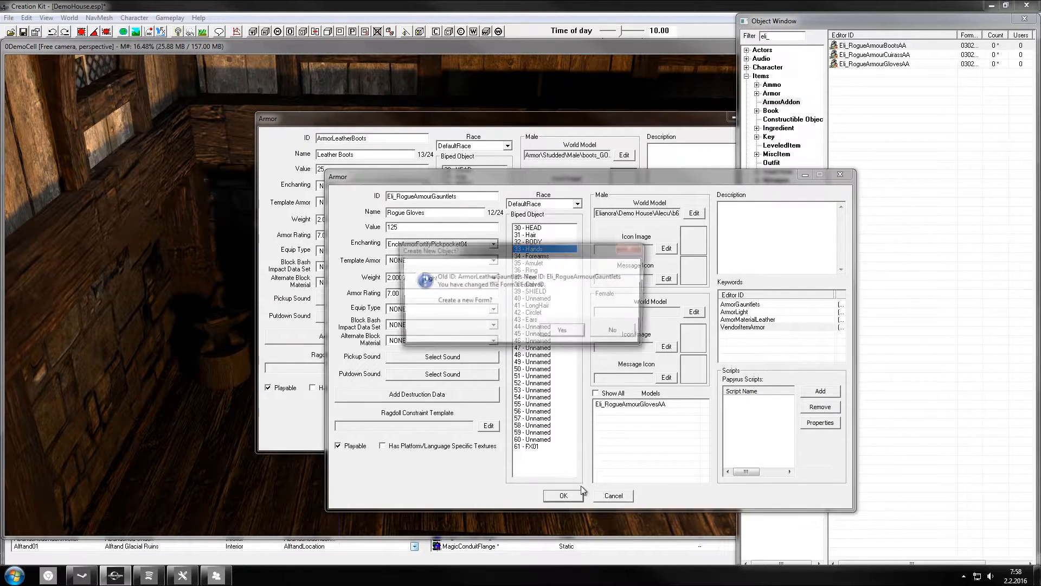
left_click(579, 335)
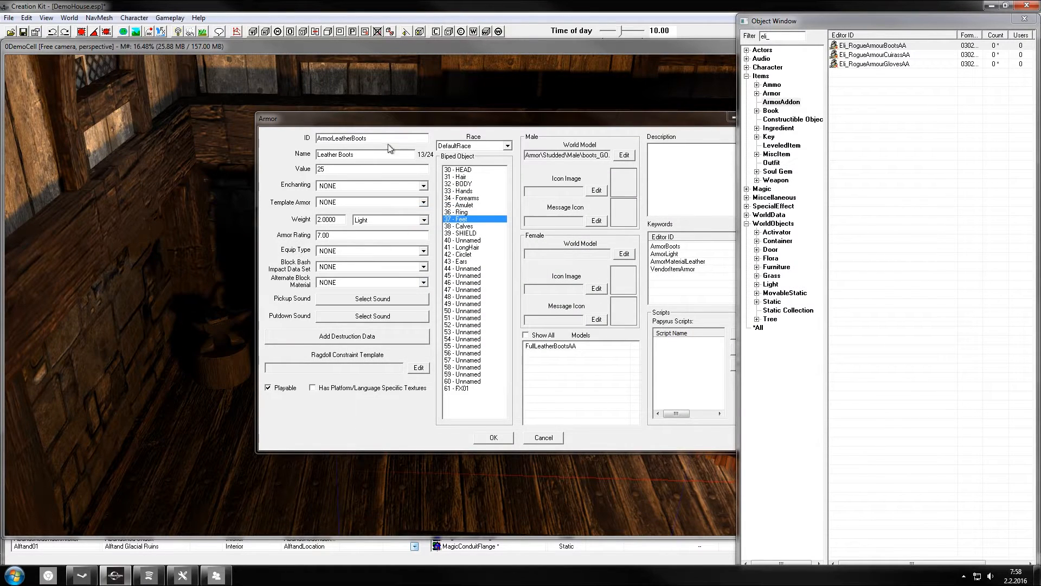
Set the leather boots' ID to Eli_RogueArmourBoota and their name to Rogue Boots.
double_click(359, 139)
type("Eli_Rogue")
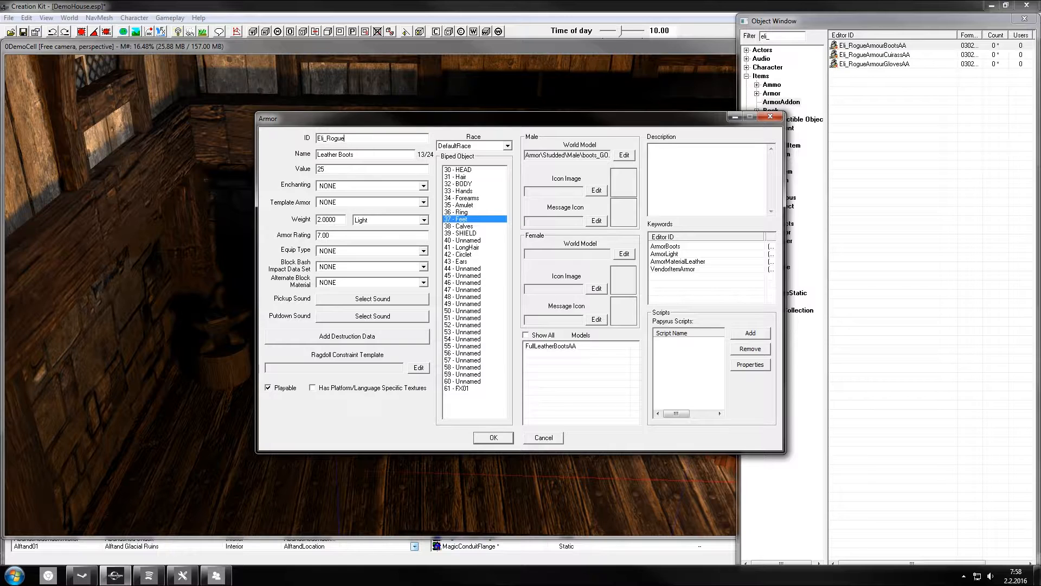
type("ArmourBoota")
key("Tab")
type("Rogu")
Set the boots' enchantment to EnchArmorFortifyHeavyArmor04.
key("Tab")
key("Down")
key("Down")
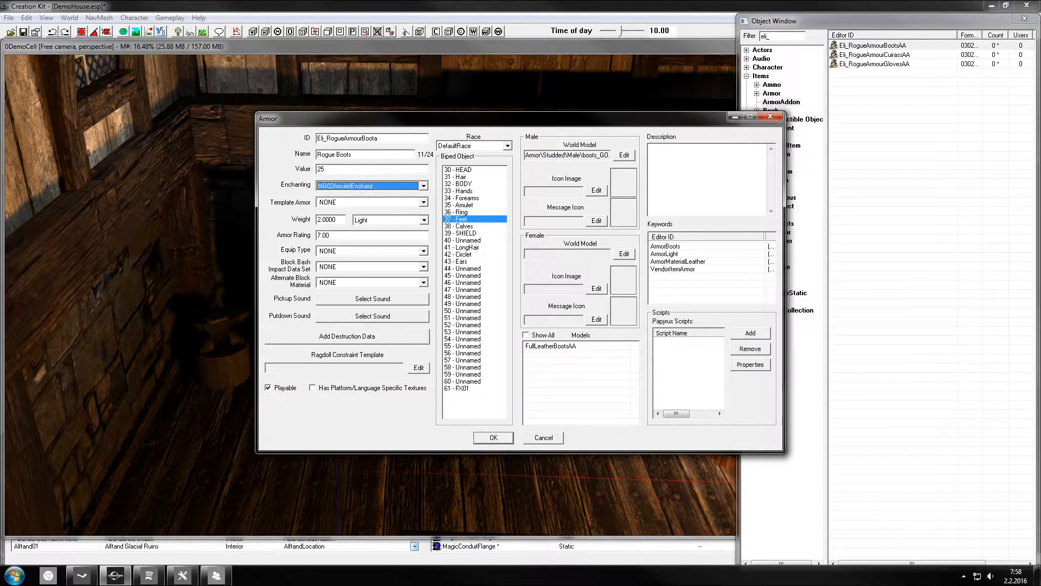
key("Down")
left_click(414, 184)
left_click_drag(510, 241, 511, 214)
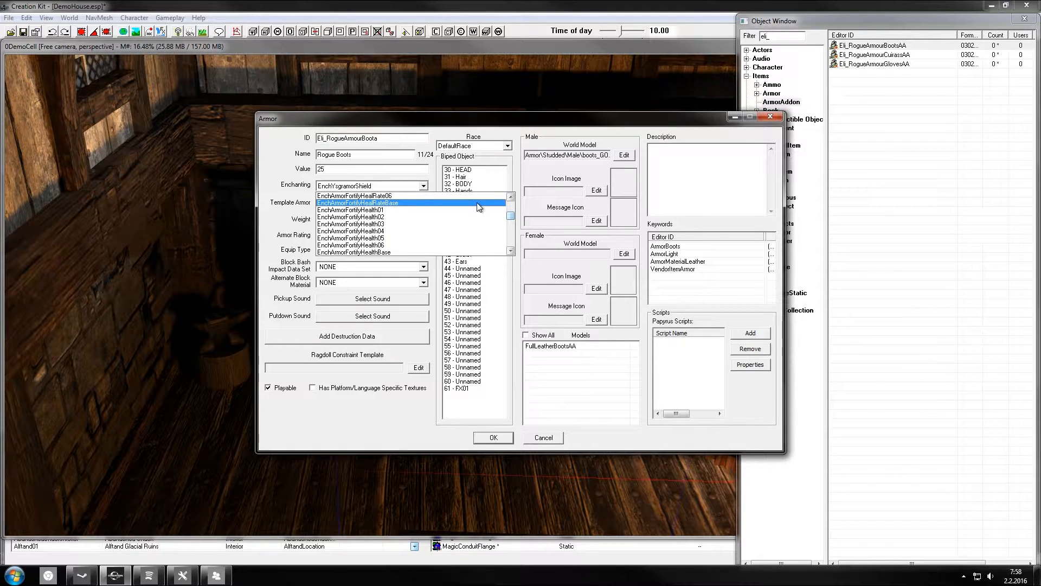
scroll(427, 228, "down", 2)
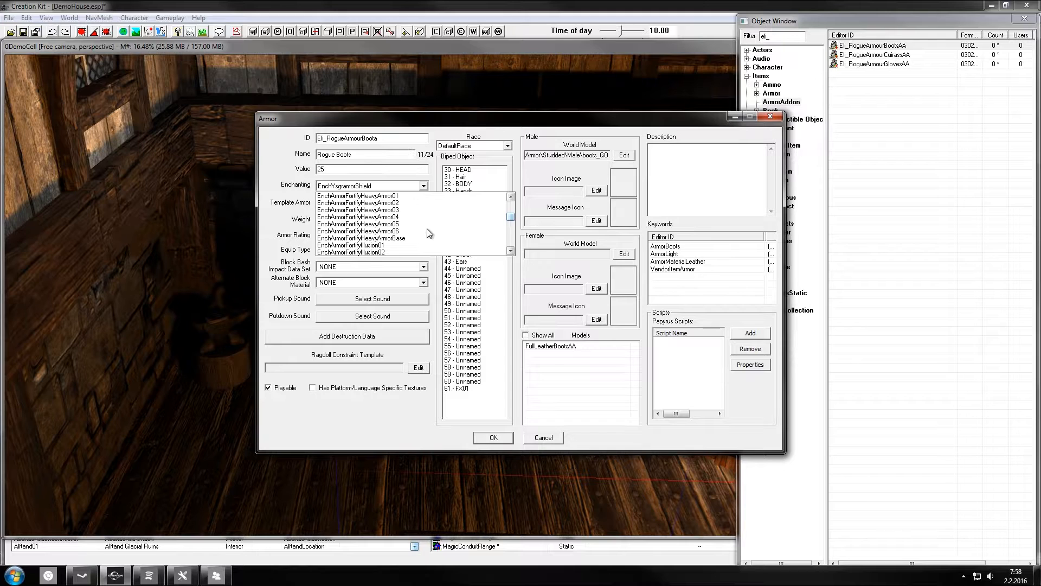
scroll(428, 228, "down", 1)
scroll(428, 225, "down", 1)
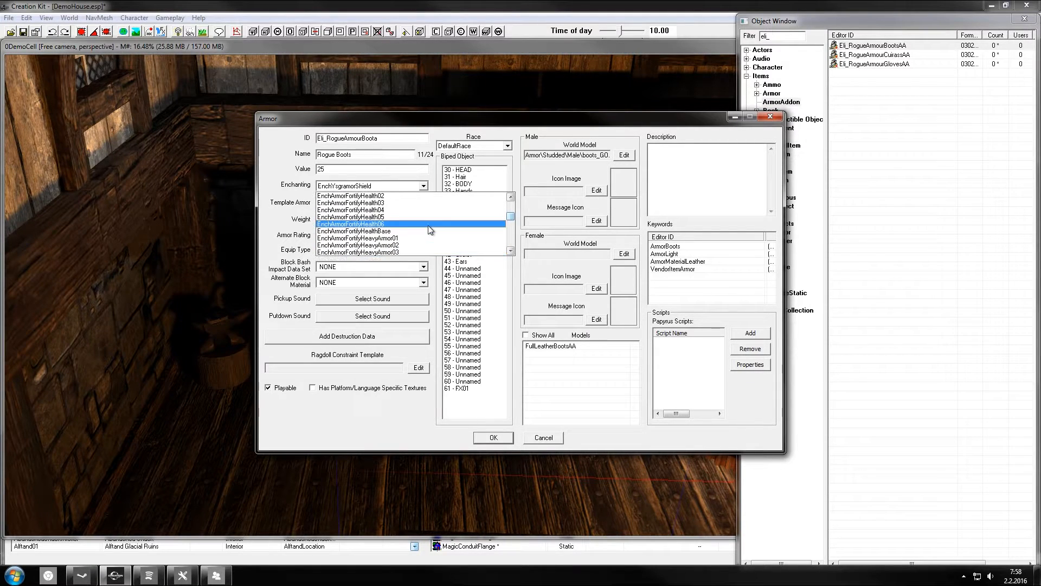
left_click(414, 216)
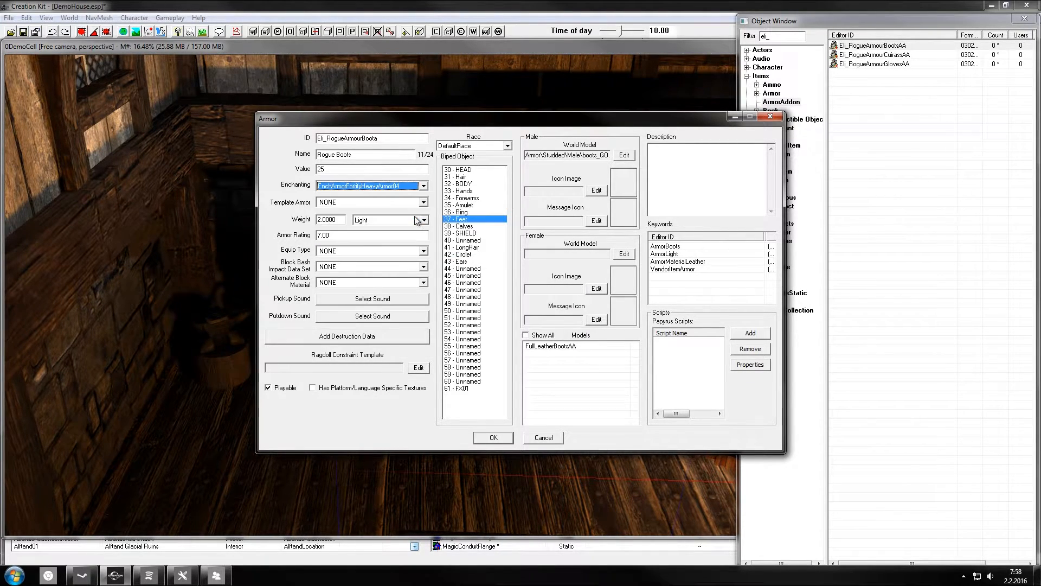
Review the keywords assigned to the boots, from ArmorBoots to VendorItemArmor.
left_click(698, 254)
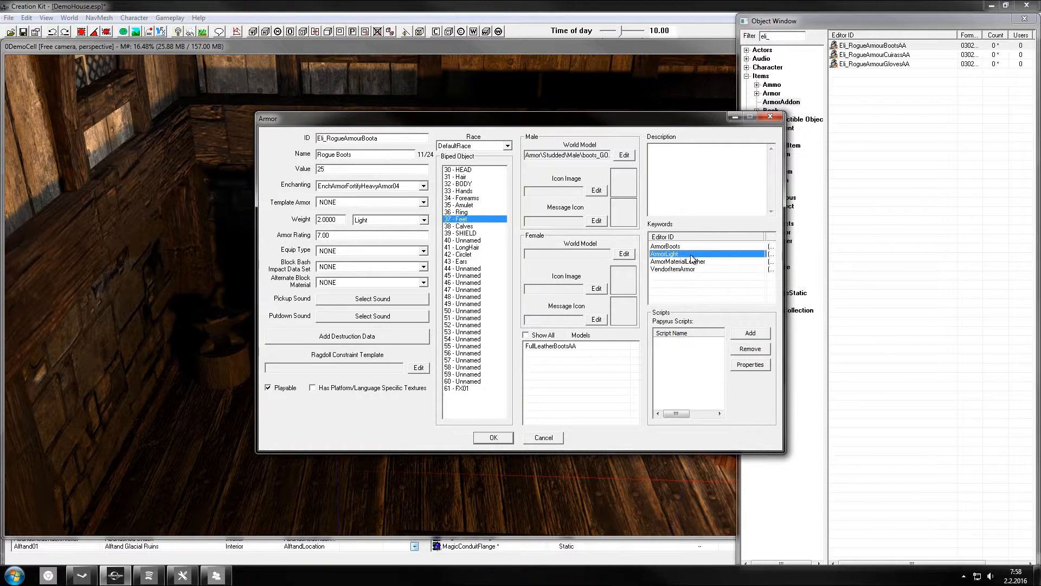
left_click(692, 262)
left_click(690, 269)
left_click(686, 261)
left_click(687, 253)
left_click(688, 246)
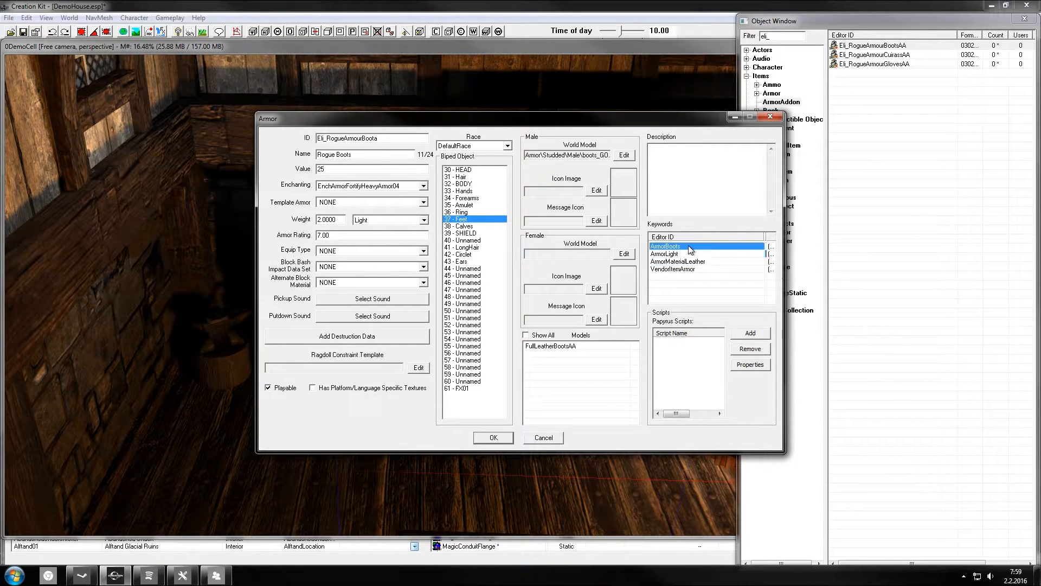
Replace FullLeatherBootsAA with Eli_RogueArmourBootsAA in the boots' models, filtering the forms by eli_.
left_click(582, 344)
right_click(581, 343)
left_click(606, 352)
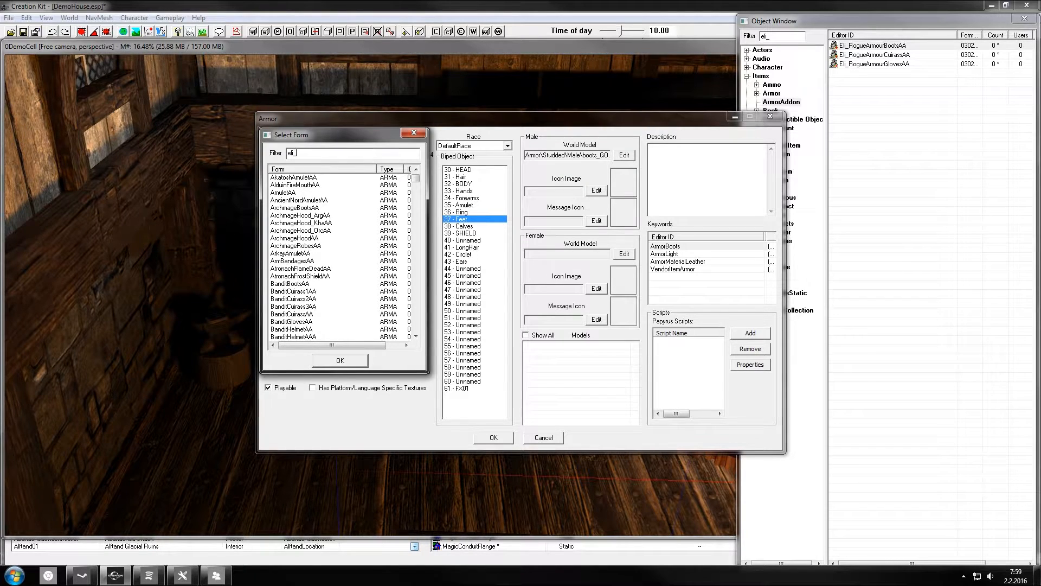
double_click(326, 179)
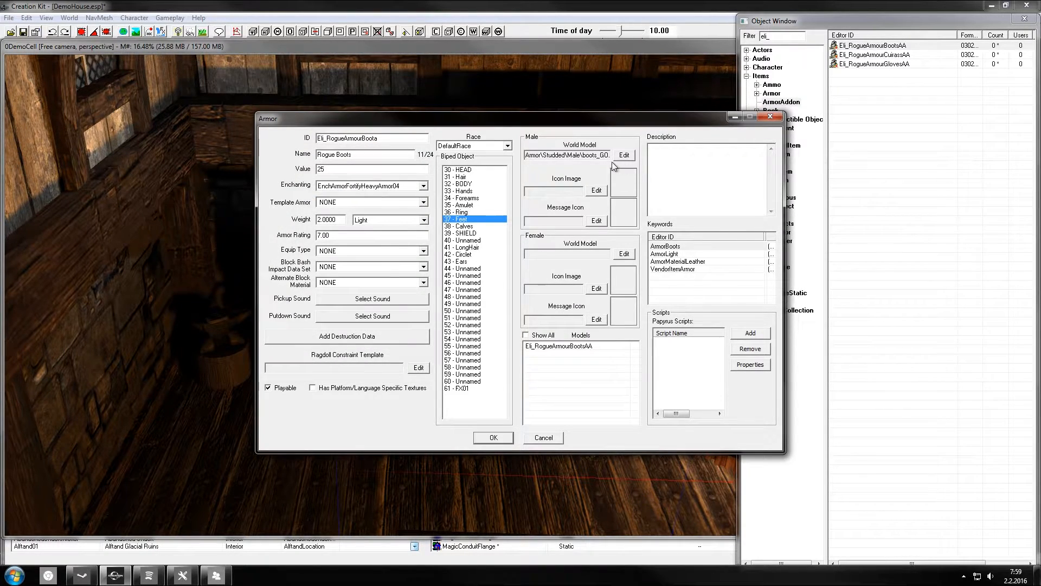
Set the boots' male world model to b66bootsgnd.nif from the Alecu mesh folder.
left_click(624, 155)
left_click(489, 208)
double_click(438, 229)
double_click(438, 229)
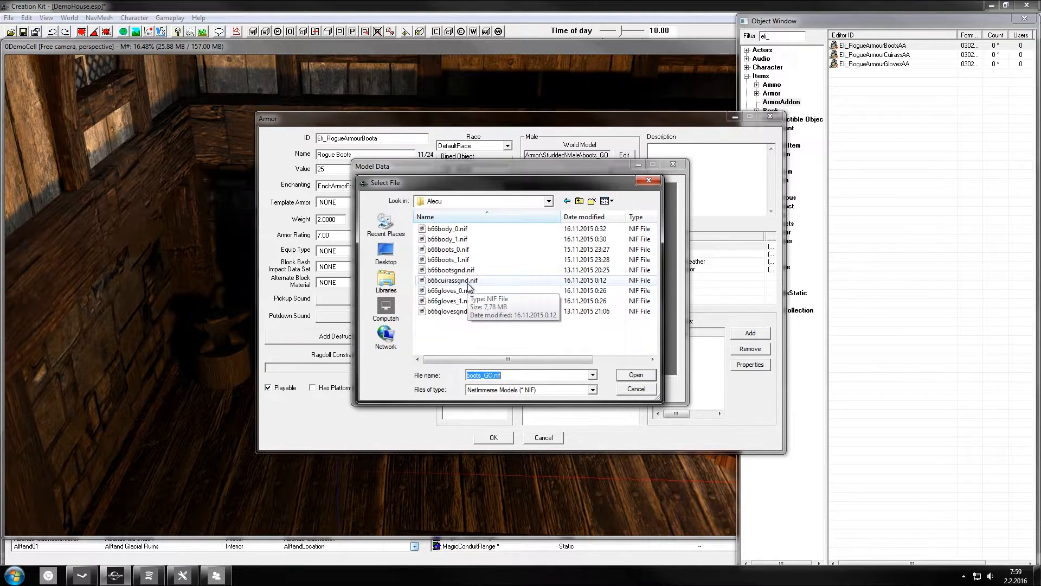
double_click(451, 269)
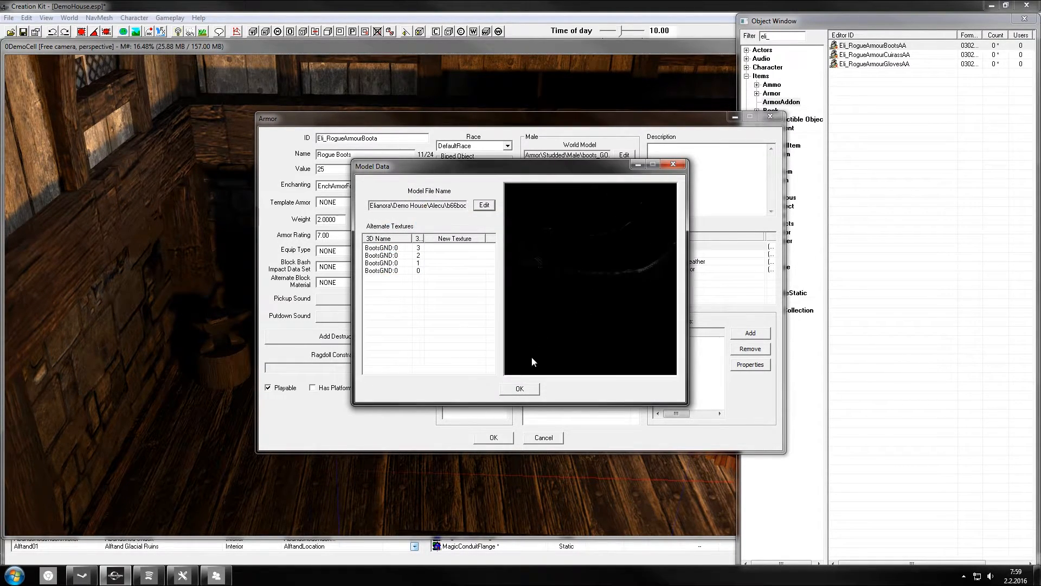
left_click(526, 389)
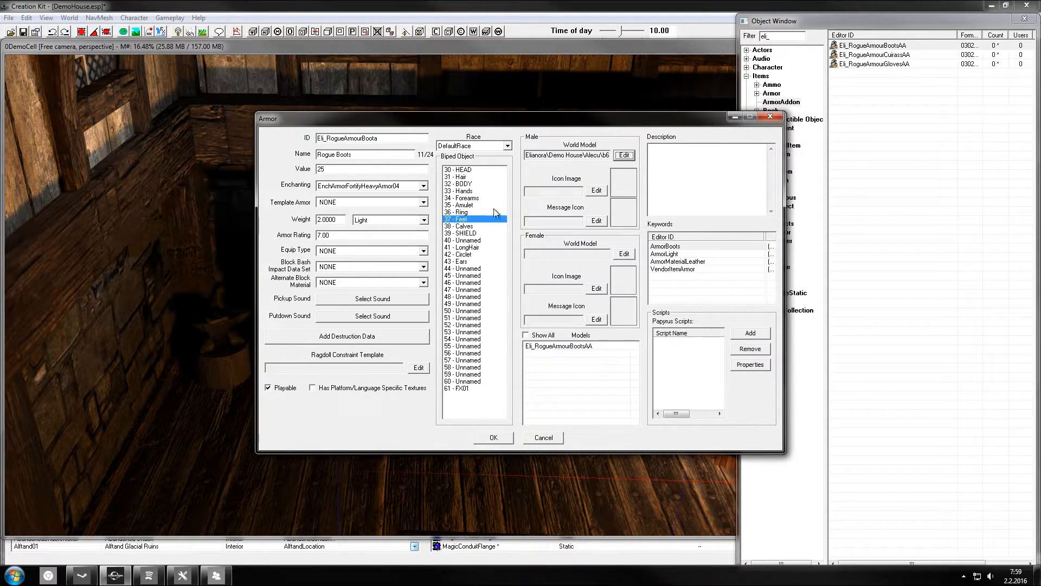
Switch to the file explorer and open the Alecu folder under Demo House in Skyrim's Data\Meshes directory.
left_click(14, 575)
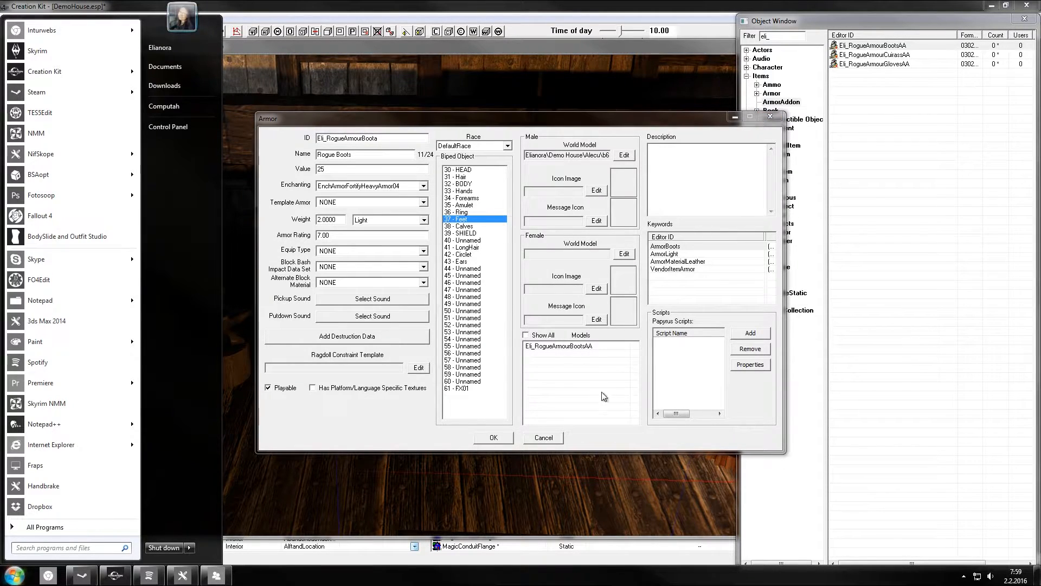
left_click(650, 330)
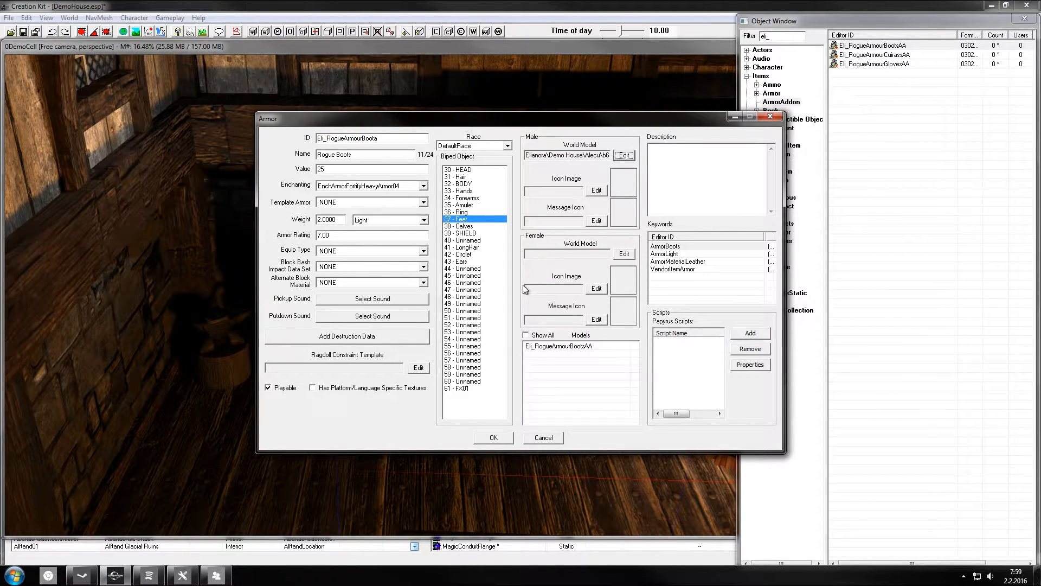
left_click(14, 574)
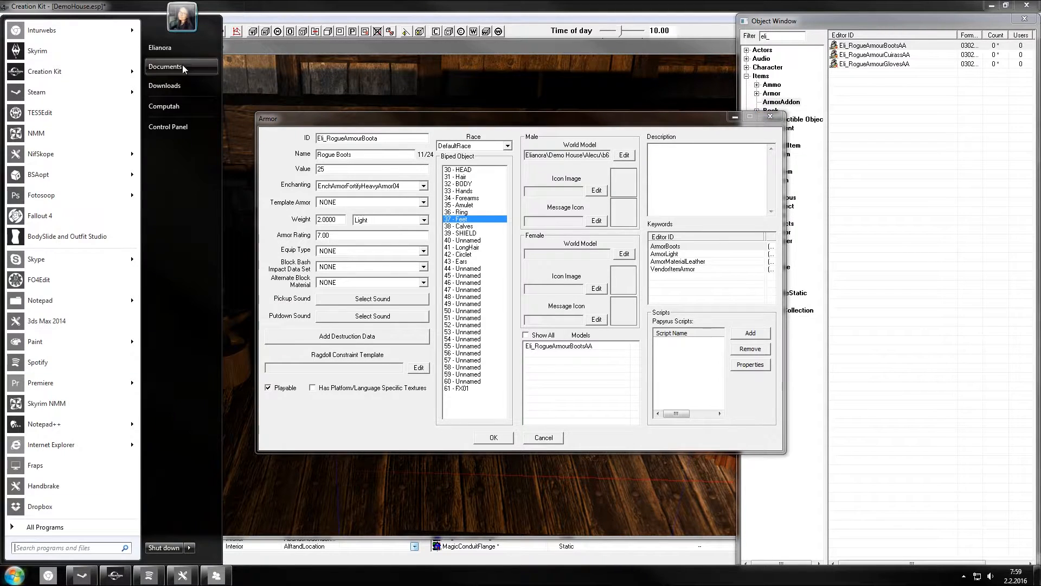
left_click(187, 85)
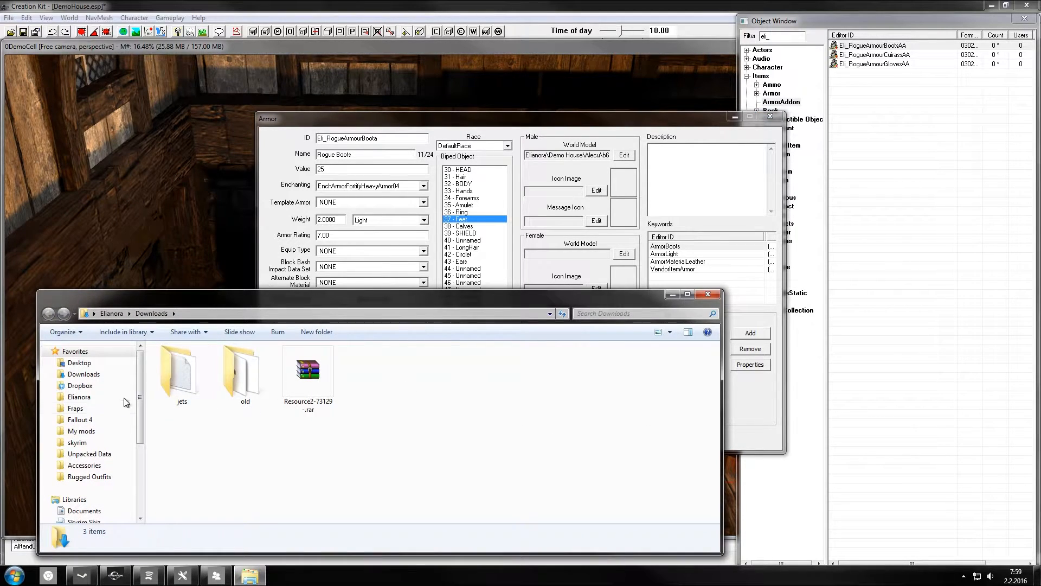
left_click(77, 442)
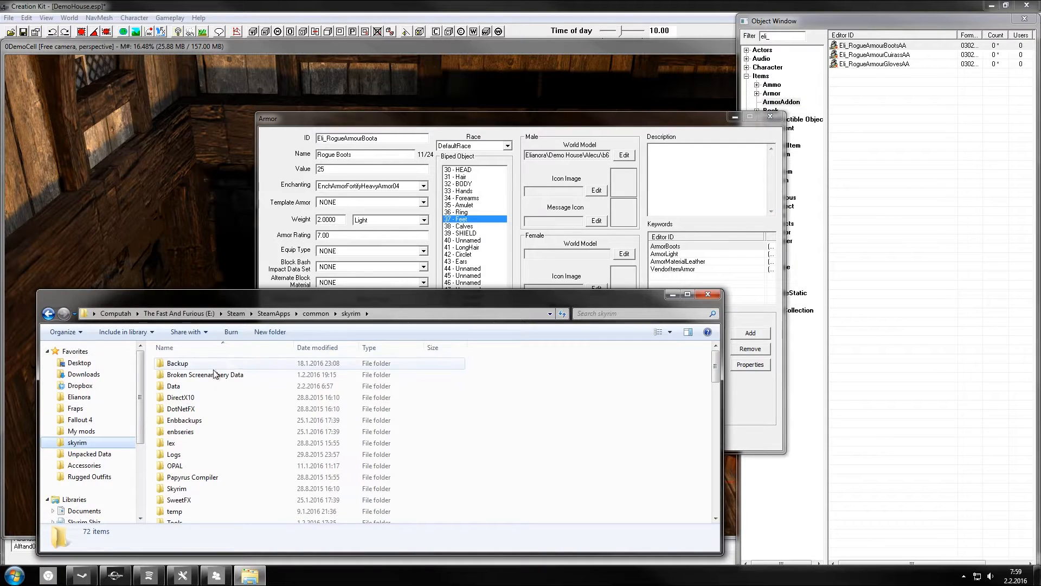
double_click(190, 375)
double_click(193, 363)
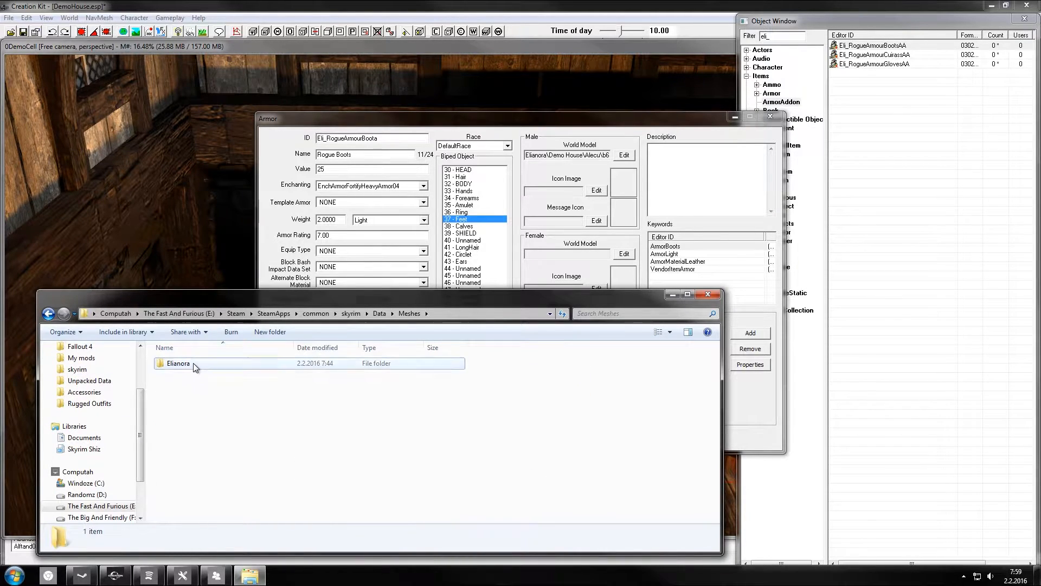
double_click(187, 363)
double_click(197, 362)
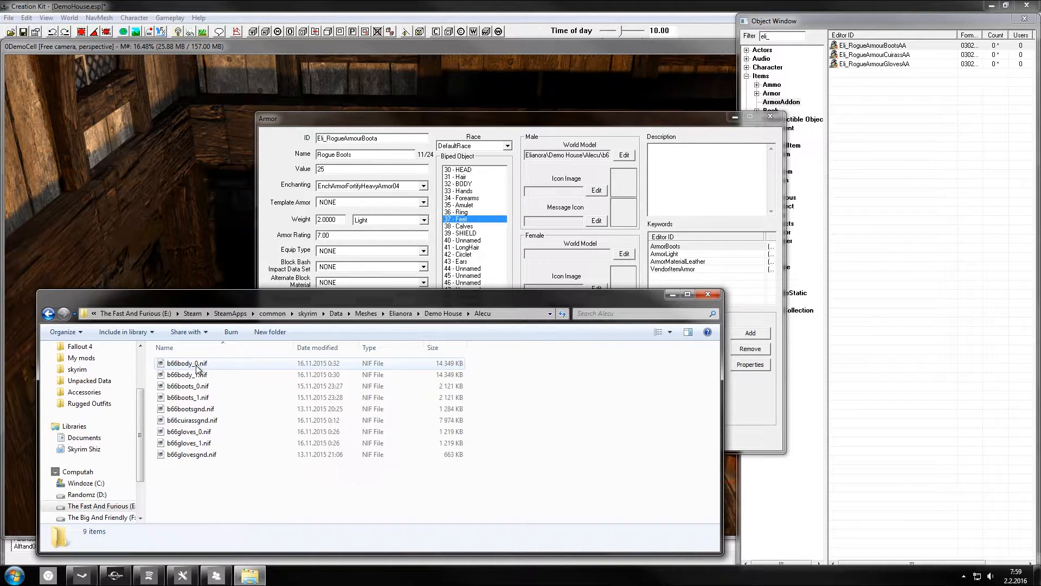
Inspect the b66boots_1.nif mesh in its default viewer, then close the file.
left_click(201, 397)
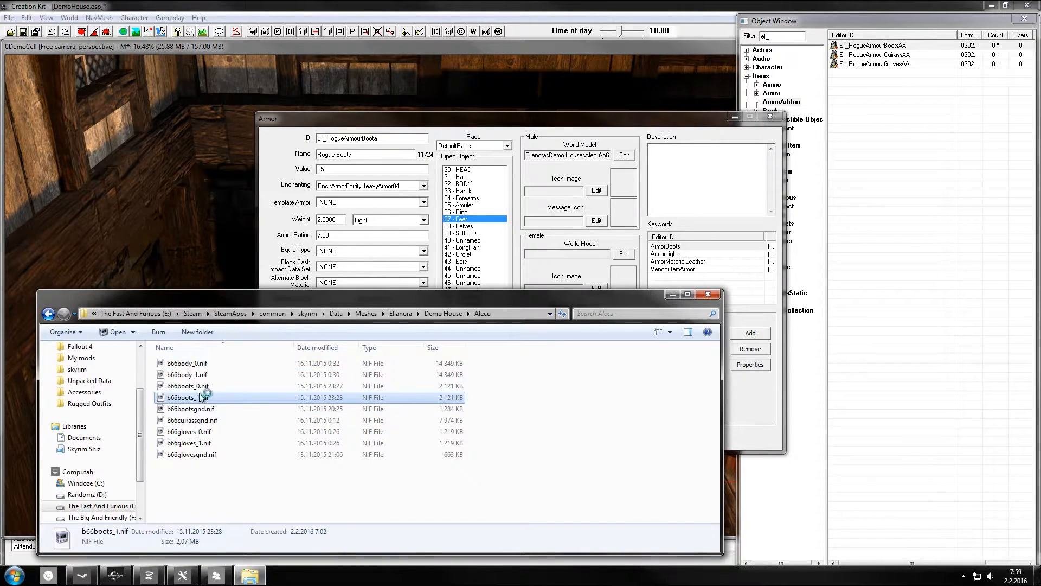
double_click(201, 397)
scroll(610, 210, "up", 5)
left_click_drag(610, 211, 634, 226)
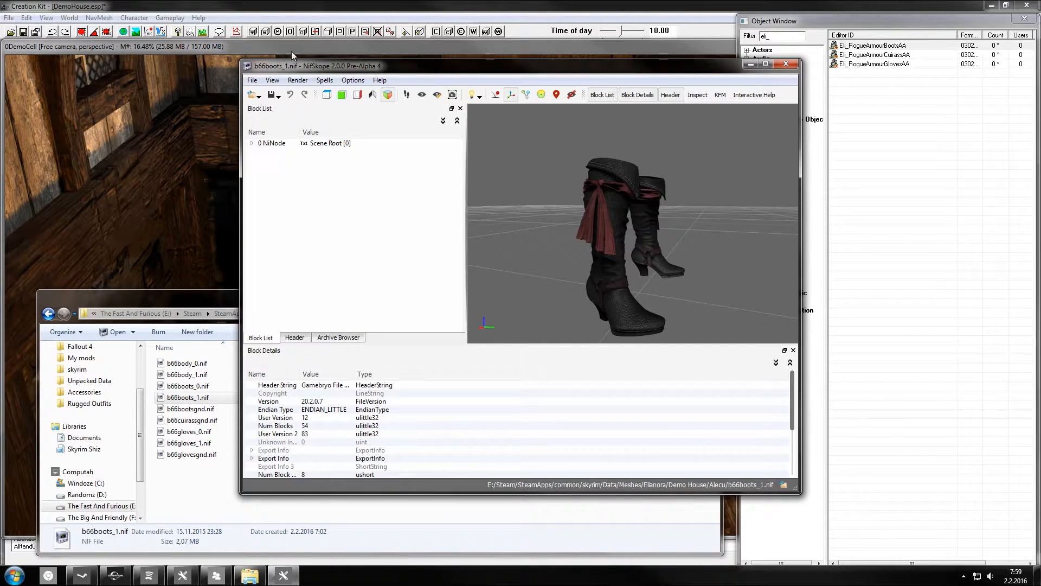
left_click(786, 63)
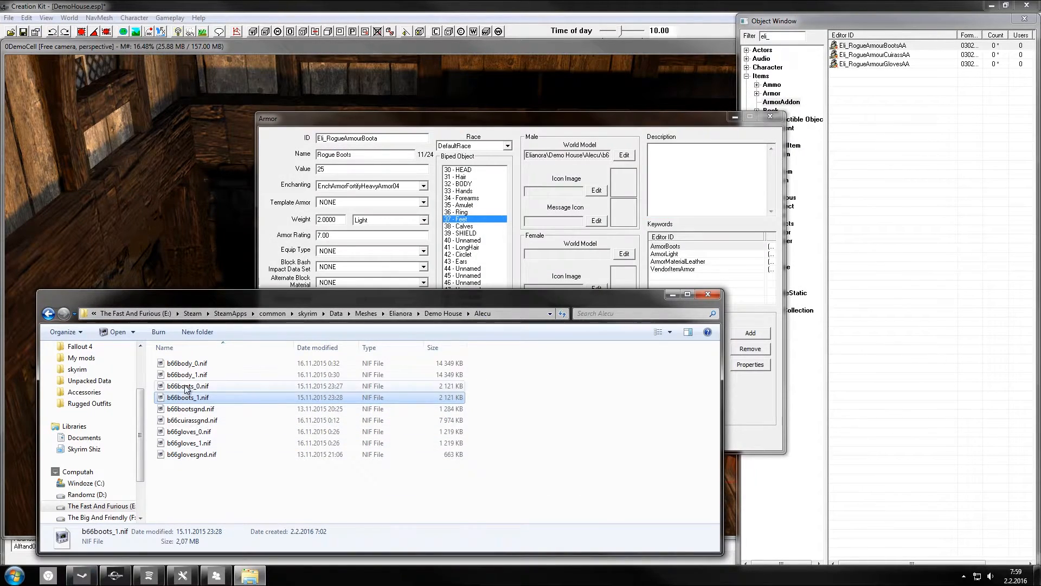
Launch NifSkope.exe from the Tools\Nifskope folder in the skyrim directory.
key("alt+Up")
key("alt+Up")
key("alt+Up")
key("alt+Up")
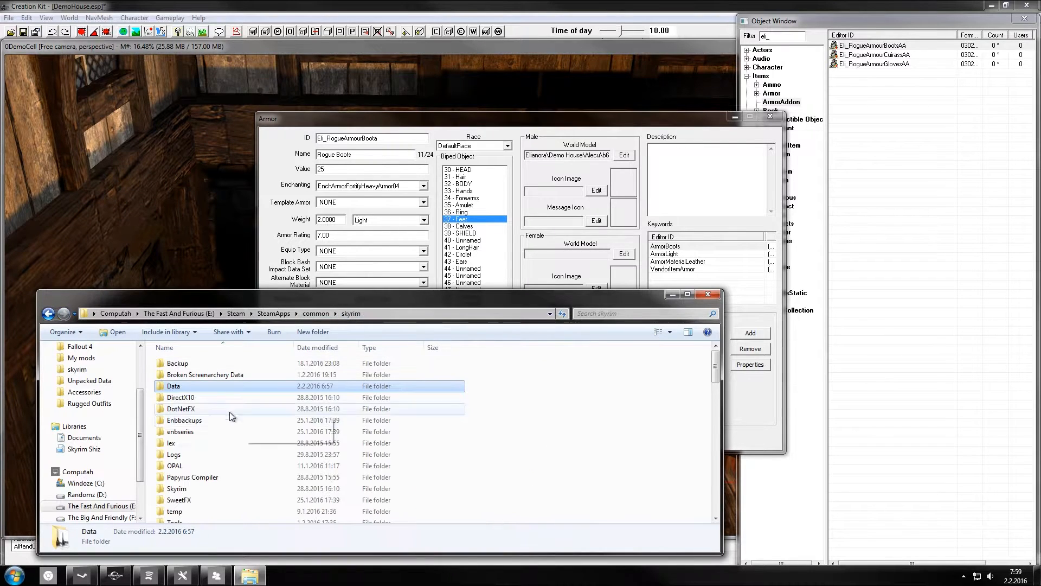
double_click(175, 522)
scroll(187, 461, "down", 1)
left_click_drag(197, 294, 218, 187)
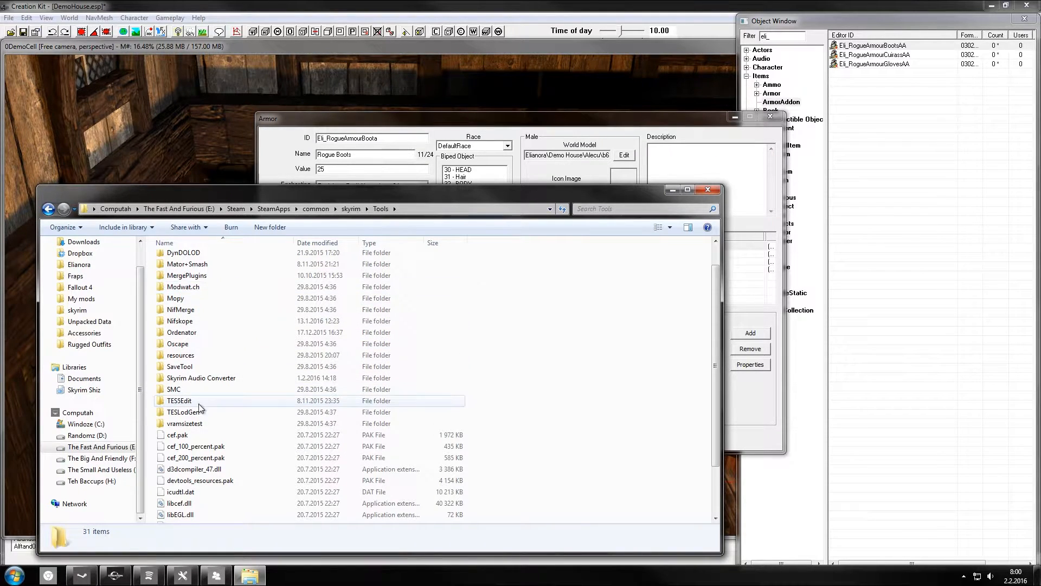
double_click(202, 320)
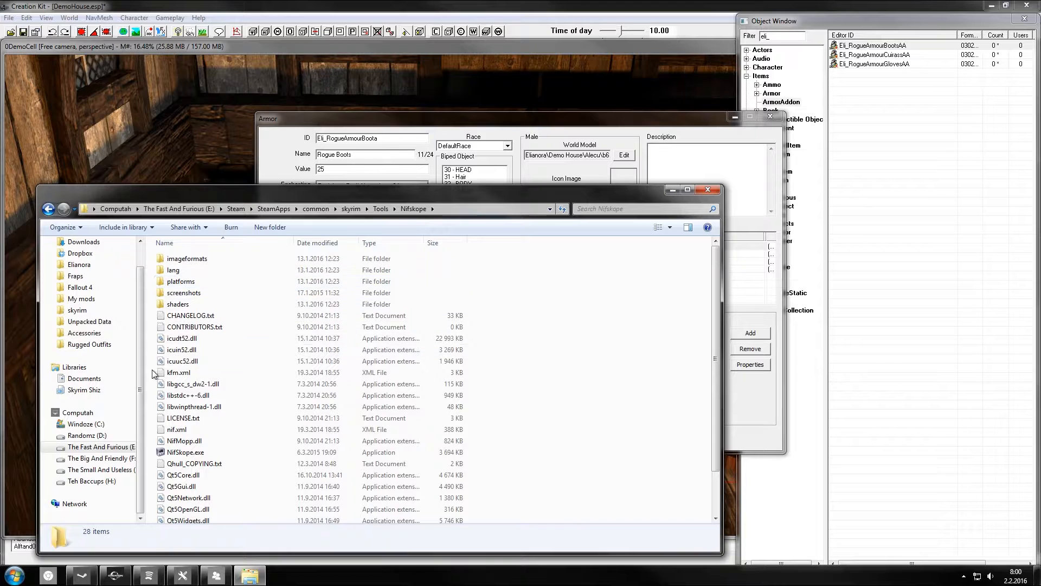
double_click(184, 451)
Reopen the recent file b66boots_1.nif and select the main boot shape in the model.
left_click(254, 95)
left_click(277, 129)
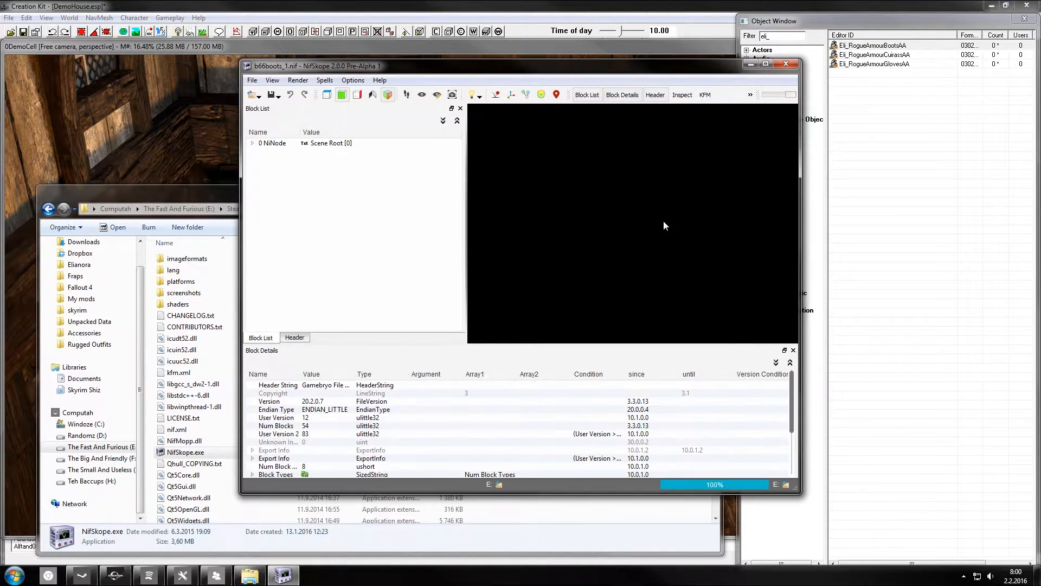
left_click_drag(618, 210, 605, 278)
left_click(618, 203)
left_click(602, 279)
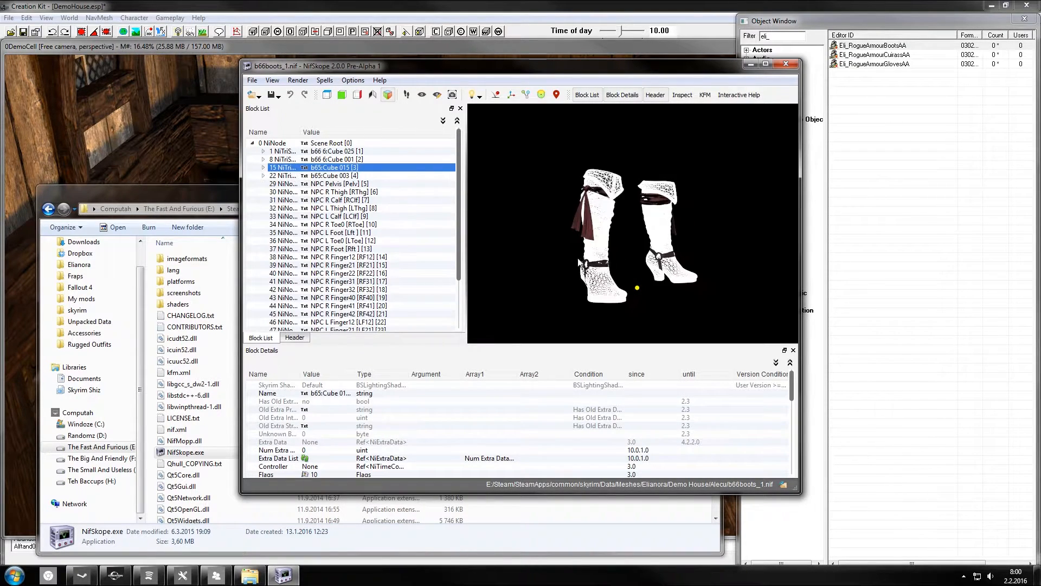
Expand the boot shape's BSDismemberSkinInstance partitions down to the body part entry.
left_click(264, 168)
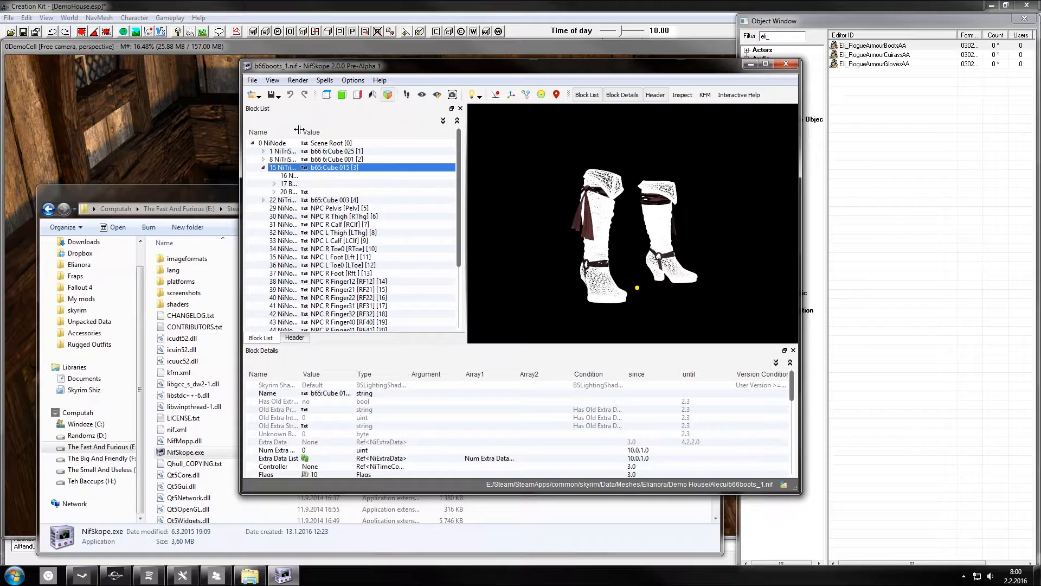
left_click_drag(301, 133, 365, 136)
left_click(320, 184)
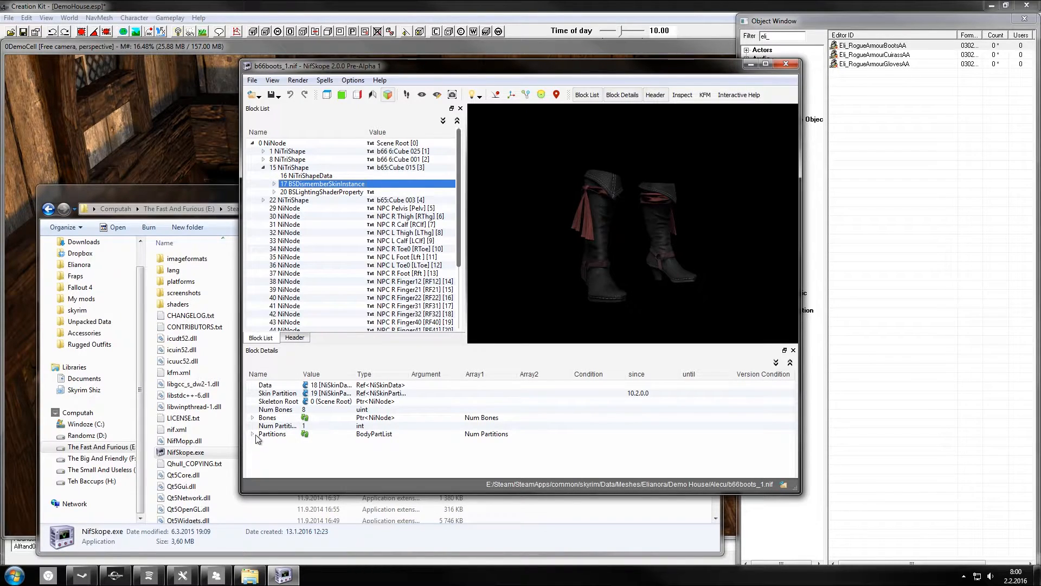
left_click(377, 434)
left_click(252, 434)
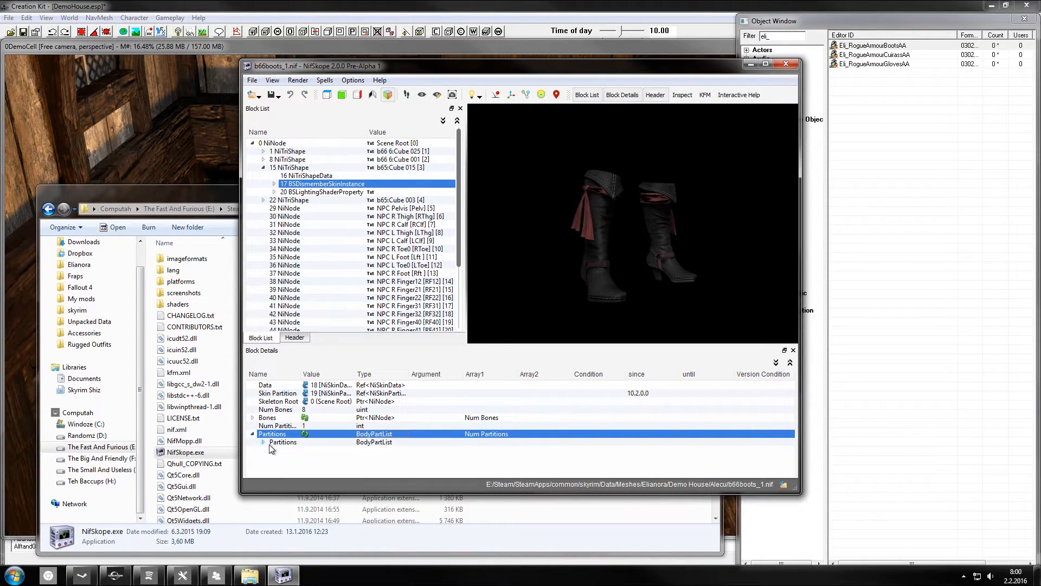
left_click(263, 442)
left_click(323, 459)
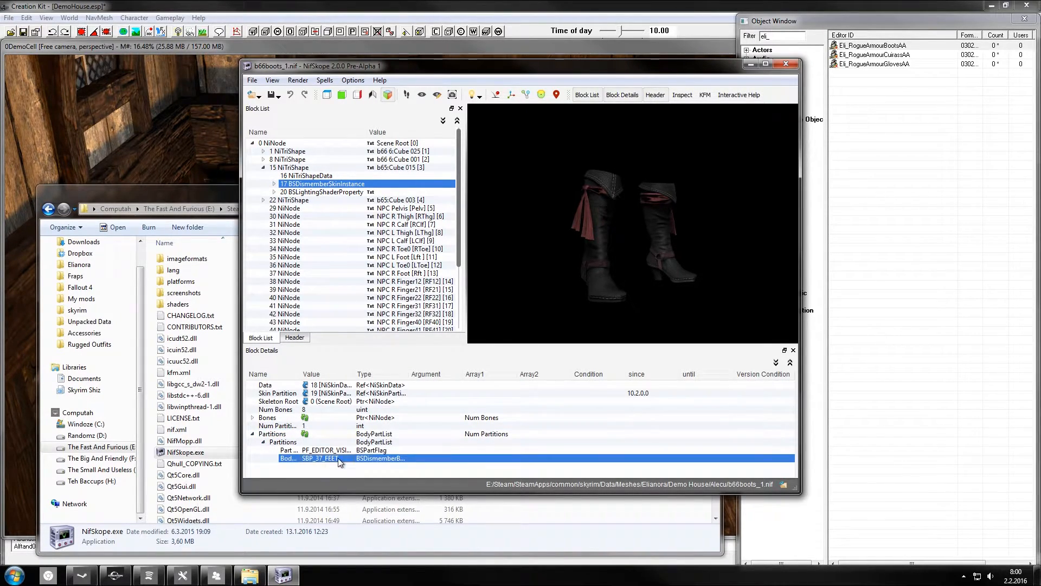
Widen the block details' value column and change the partition's body part to slot 45.
mouse_move(324, 460)
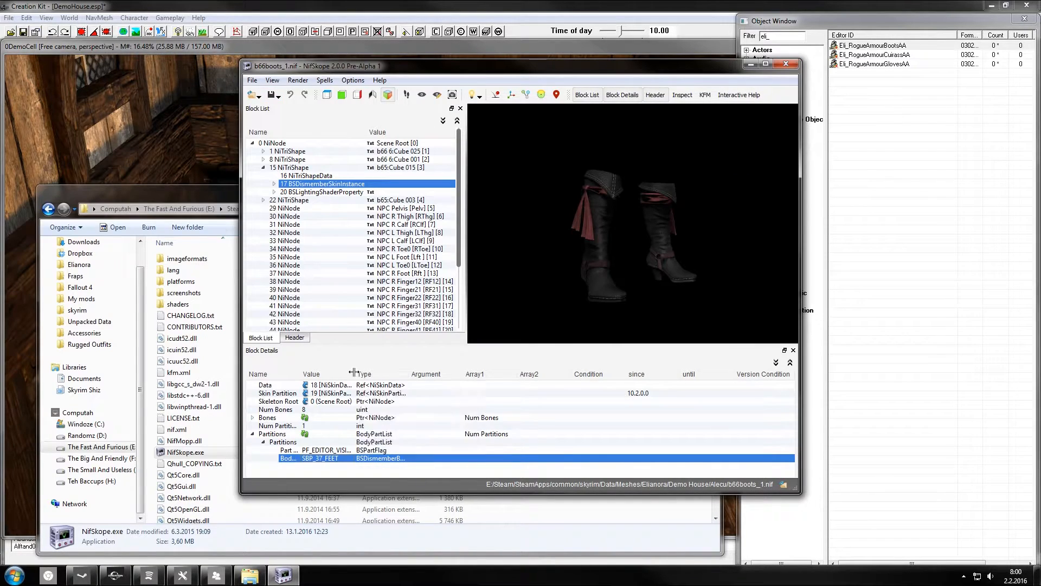
left_click_drag(354, 371, 476, 368)
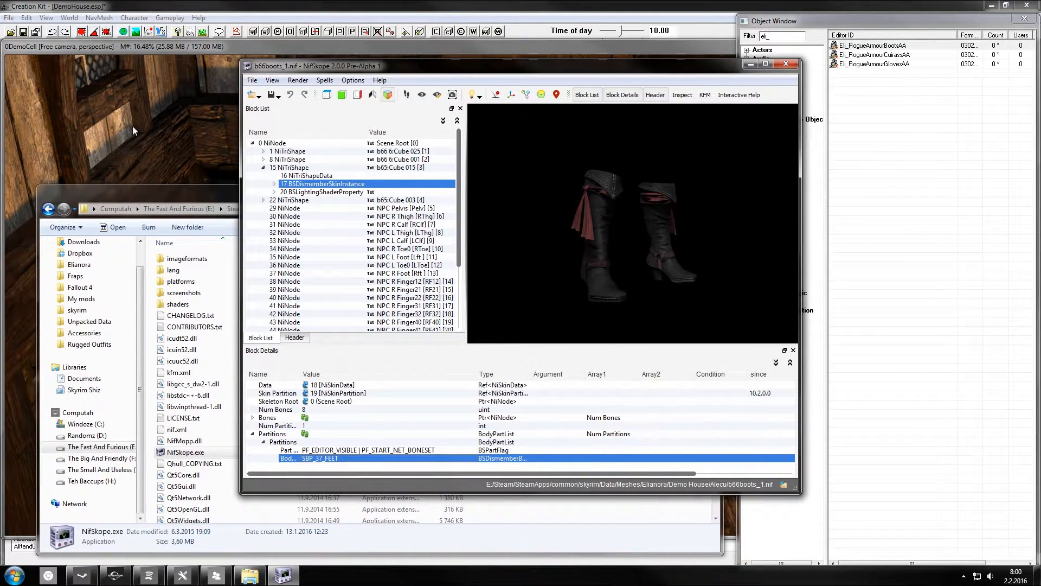
double_click(332, 460)
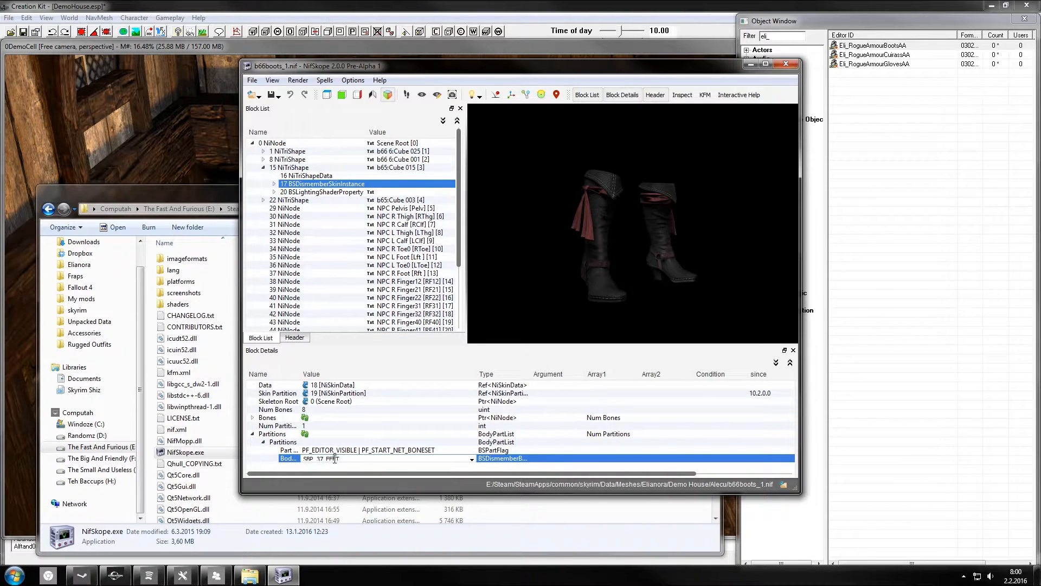
left_click_drag(348, 459, 257, 467)
type("45")
key("Return")
right_click(366, 460)
left_click(351, 457)
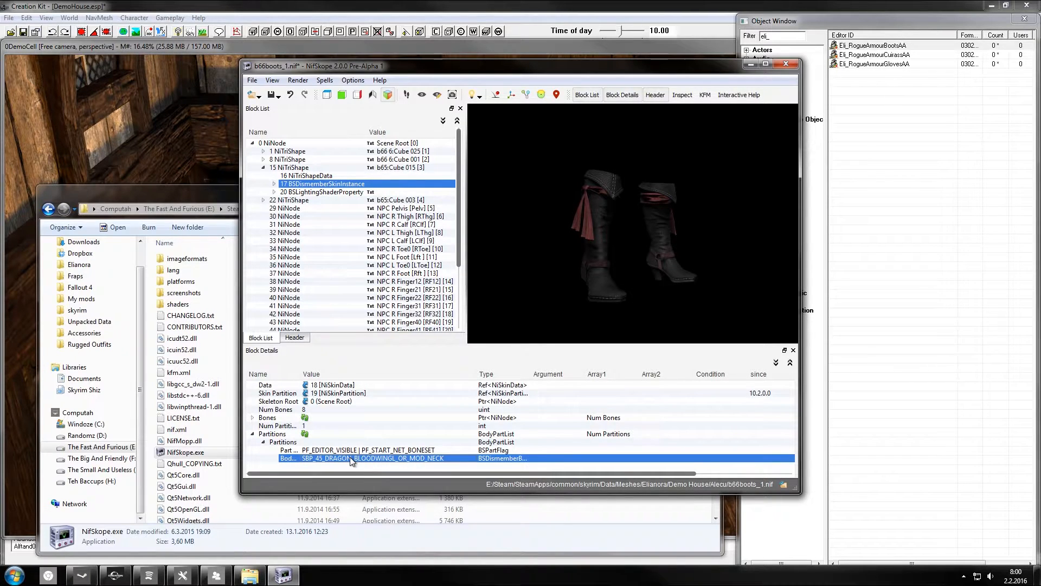
Set the boot shape partition's body part to slot 37.
double_click(350, 460)
left_click_drag(435, 459, 238, 476)
type("37")
key("Return")
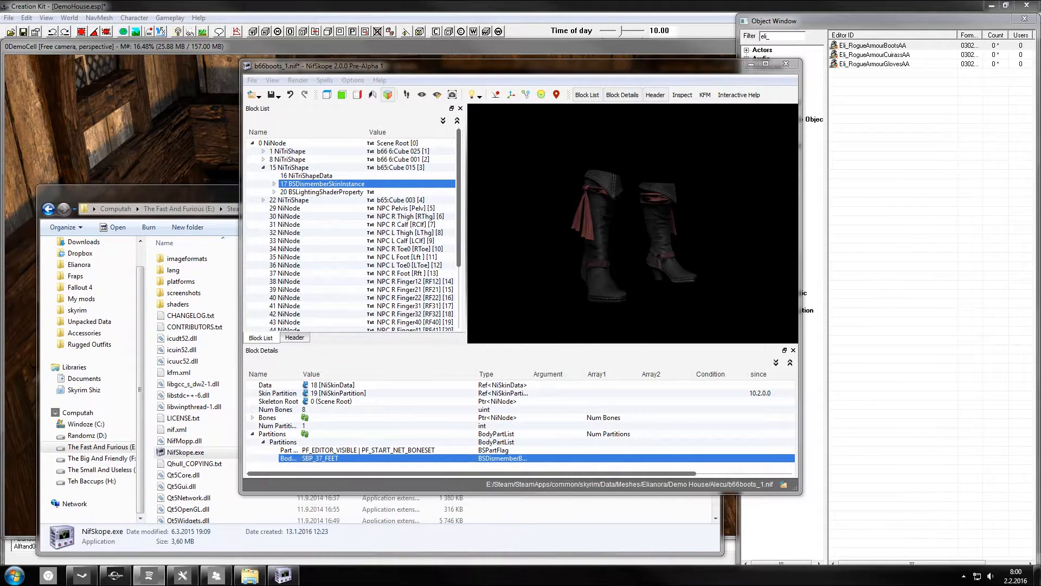
Close the boots mesh in NifSkope without saving its changes.
left_click_drag(748, 141, 532, 198)
left_click_drag(594, 237, 777, 82)
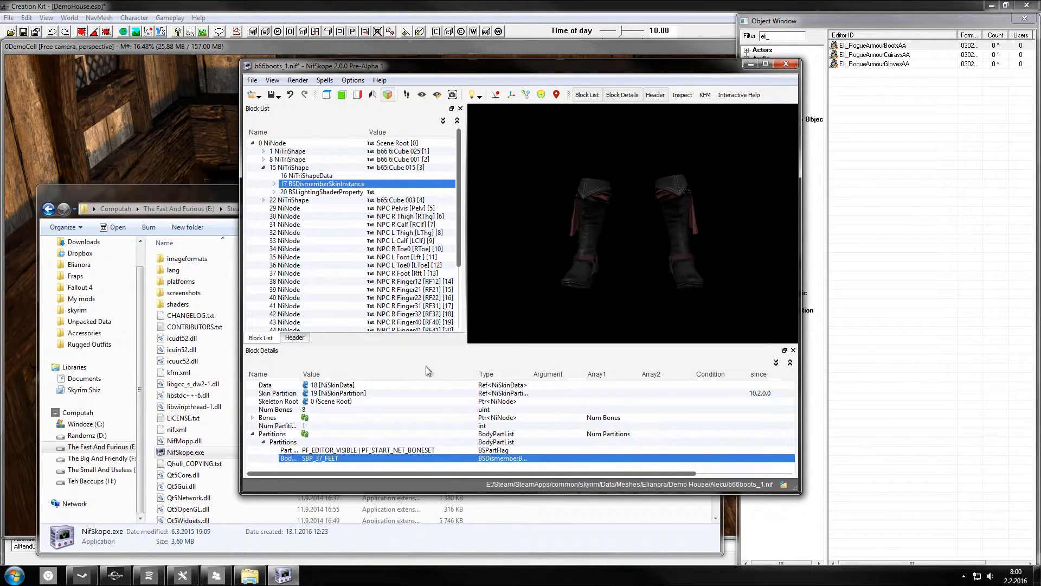
left_click(785, 64)
left_click(557, 303)
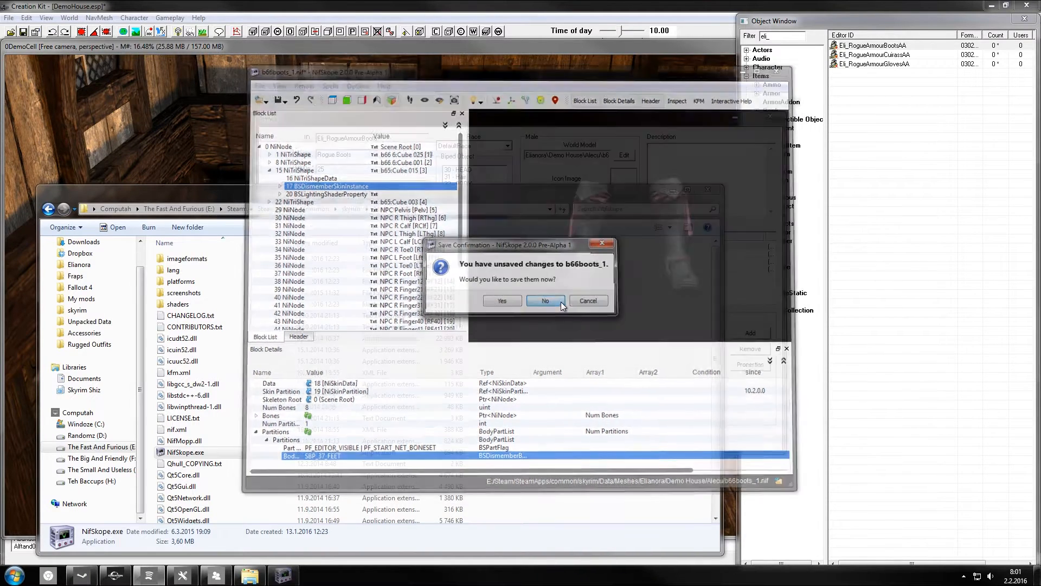
Switch to Creation Kit and confirm the Rogue Boots armor form as a new form.
left_click(578, 130)
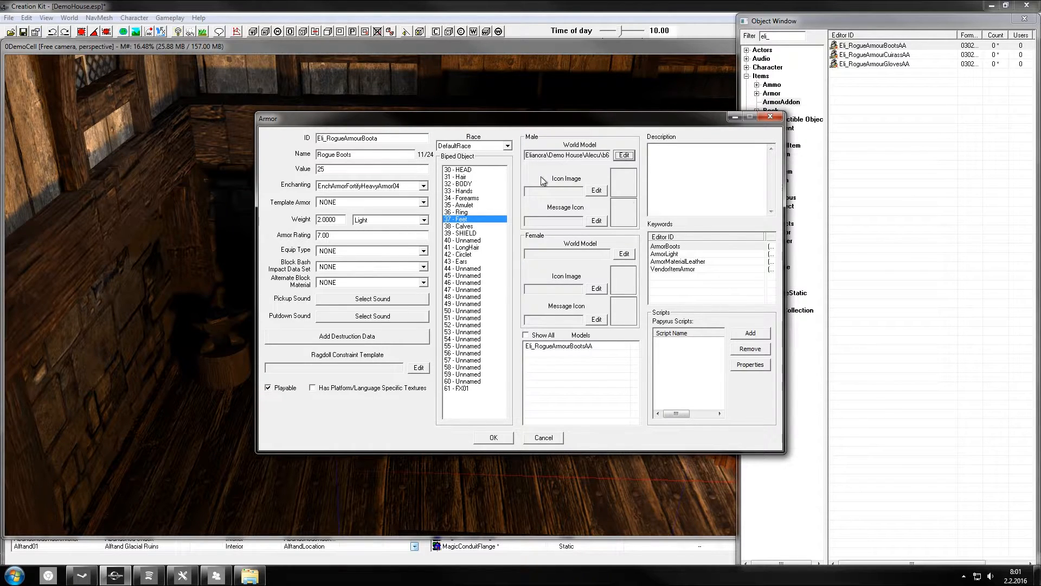
left_click(505, 438)
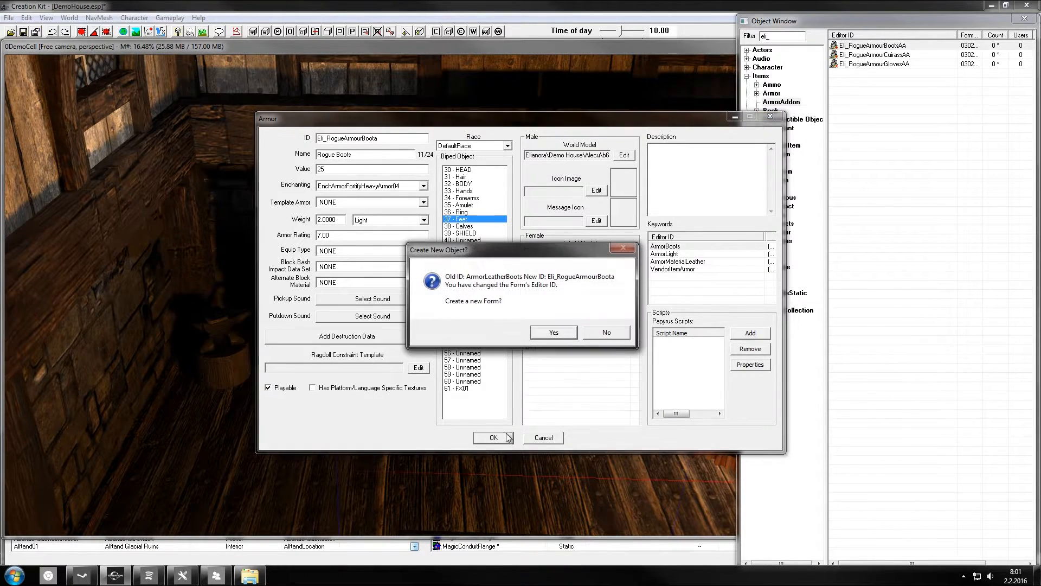
left_click(557, 333)
List the custom armour records of the Armor category in the Object Window.
left_click(484, 223)
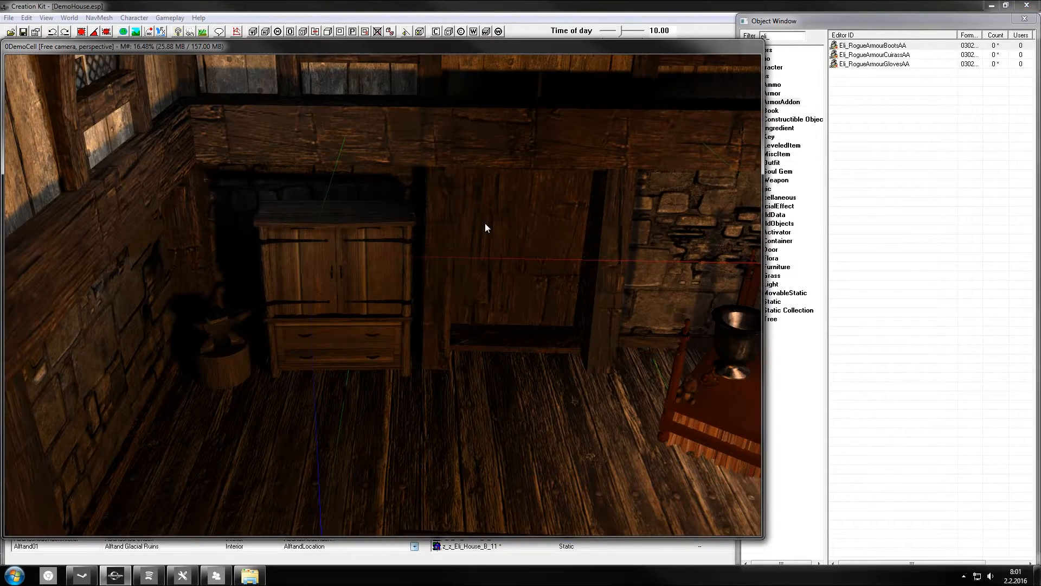
scroll(467, 408, "down", 3)
middle_click_drag(467, 410, 554, 399, "shift")
scroll(520, 424, "up", 3)
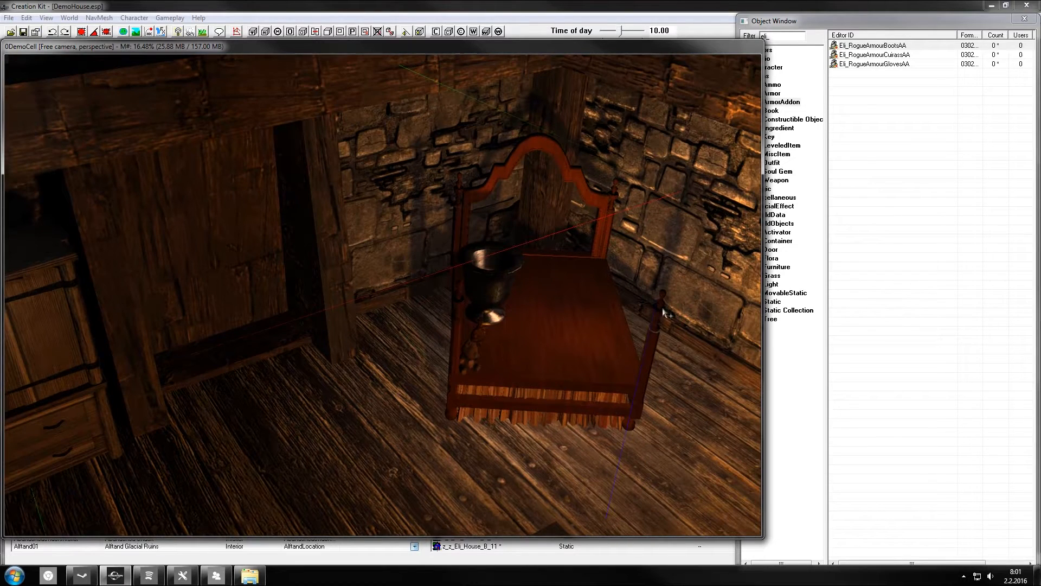
left_click(893, 45)
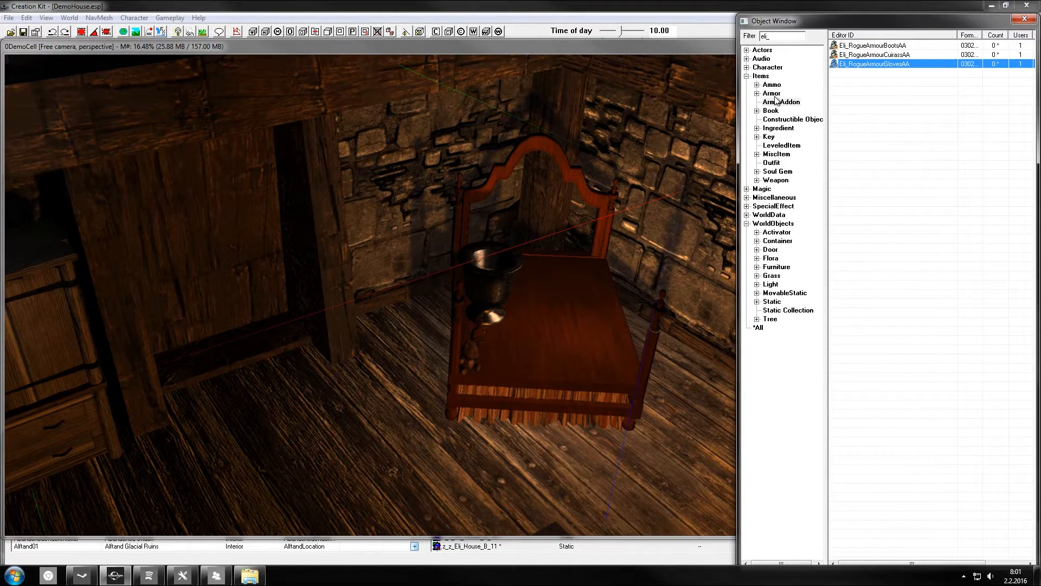
left_click(772, 94)
Sort the custom armour list by Editor ID and select all three rogue pieces.
left_click(870, 45)
left_click(867, 64)
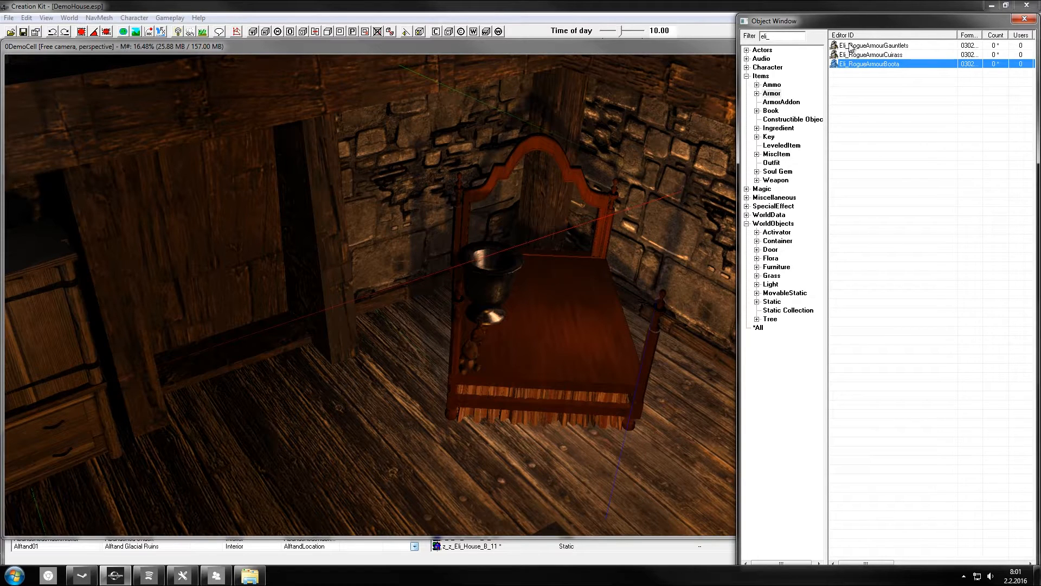
left_click(883, 55)
left_click(883, 46)
left_click(883, 63)
left_click(883, 36)
left_click(882, 64)
left_click(887, 46)
left_click(889, 66, "shift")
double_click(776, 37)
left_click(909, 64)
left_click(892, 46)
left_click(889, 66, "shift")
Rename the rogue boots record to Eli_RogueArmourBoots without creating a new object.
left_click(900, 47)
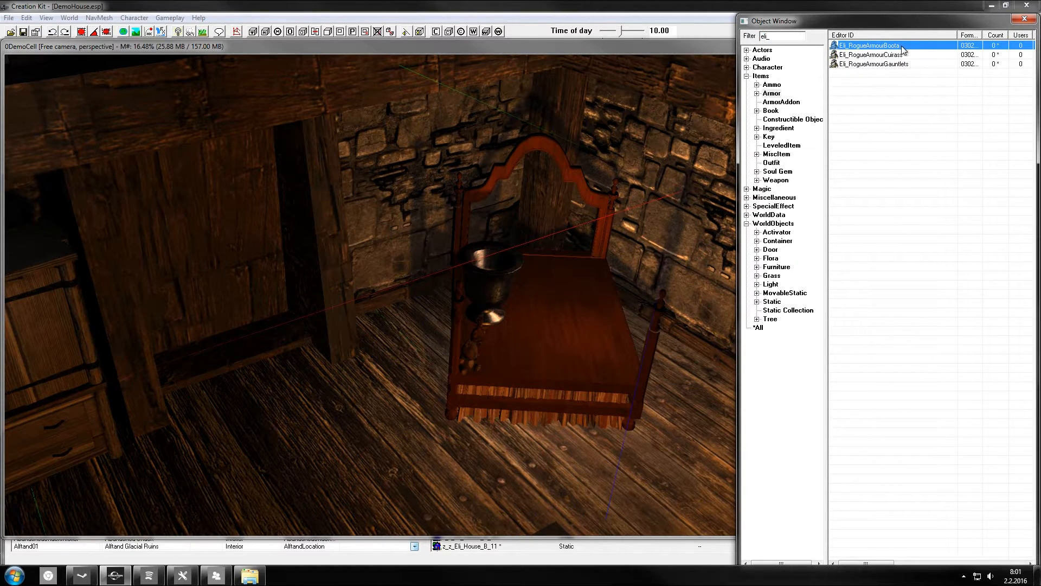
left_click(903, 47)
key("Return")
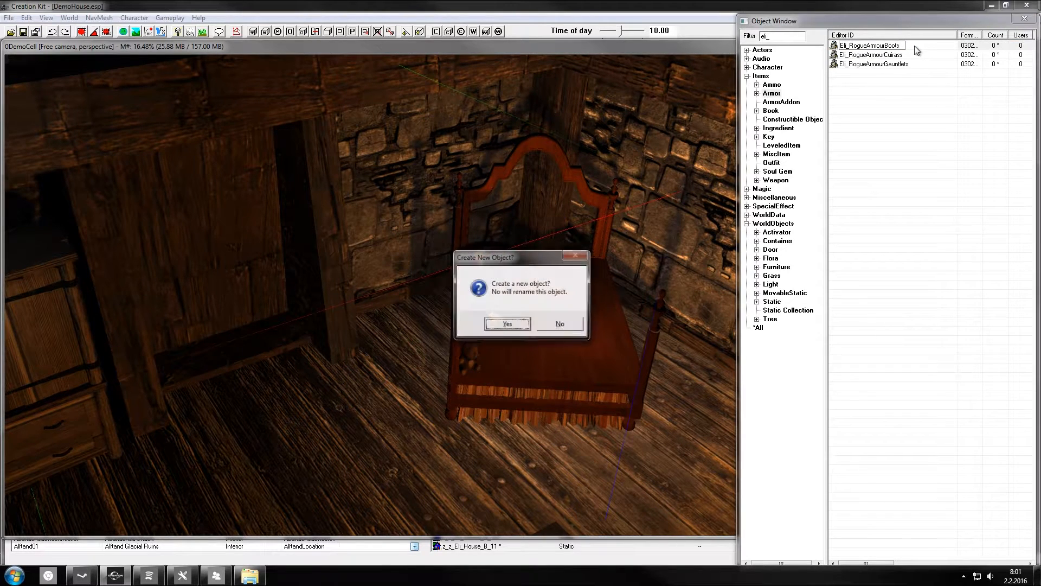
key("Right")
key("Return")
key("Return")
Place the rogue boots, cuirass and gauntlets together on the cell floor and dismiss all texture warnings.
left_click(910, 63, "shift")
left_click_drag(922, 65, 406, 400)
middle_click_drag(405, 401, 409, 380, "shift")
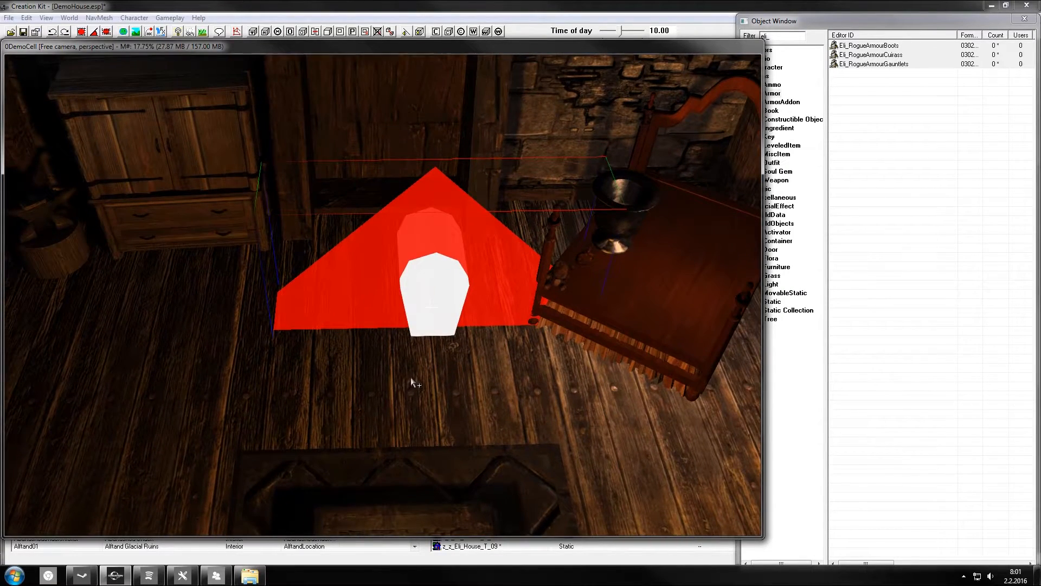
left_click(468, 297)
double_click(486, 259)
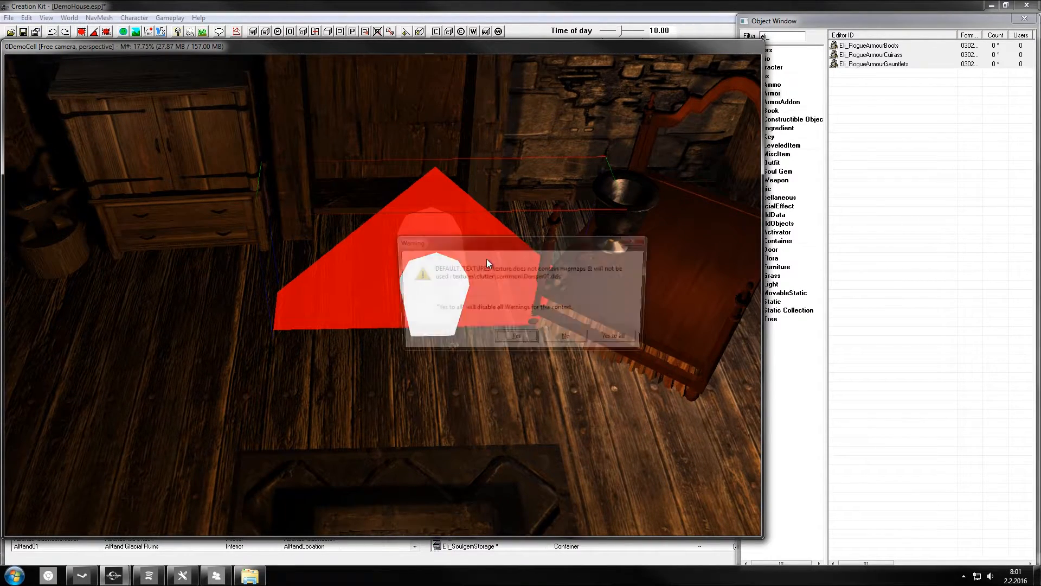
left_click(623, 342)
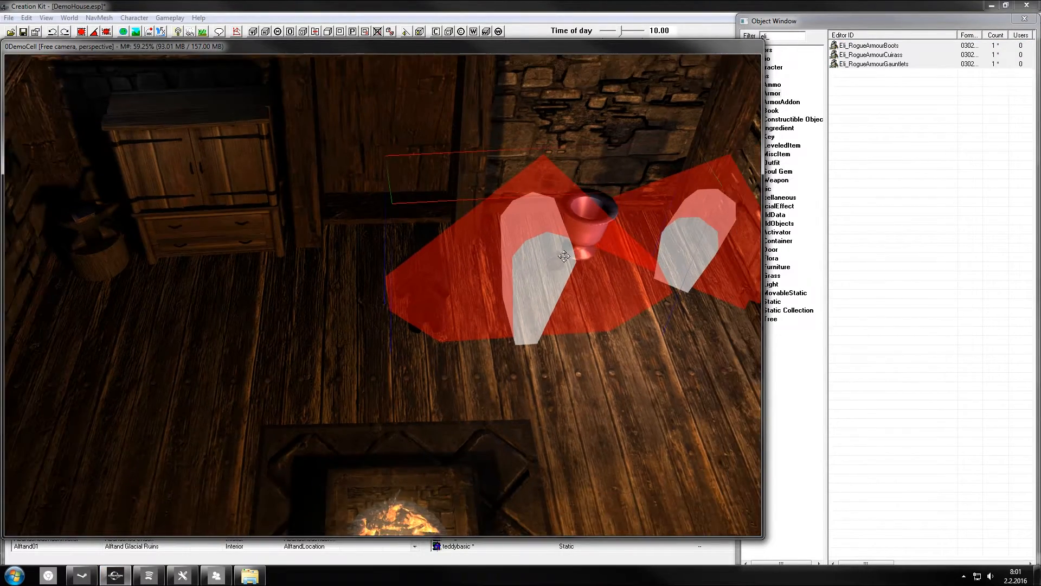
Move the red marker shape away from the placed armour pieces.
mouse_move(564, 256)
middle_mouse_down("shift")
mouse_move(548, 263)
mouse_move(581, 271)
mouse_move(548, 264)
middle_mouse_up("shift")
left_click_drag(548, 265, 714, 319)
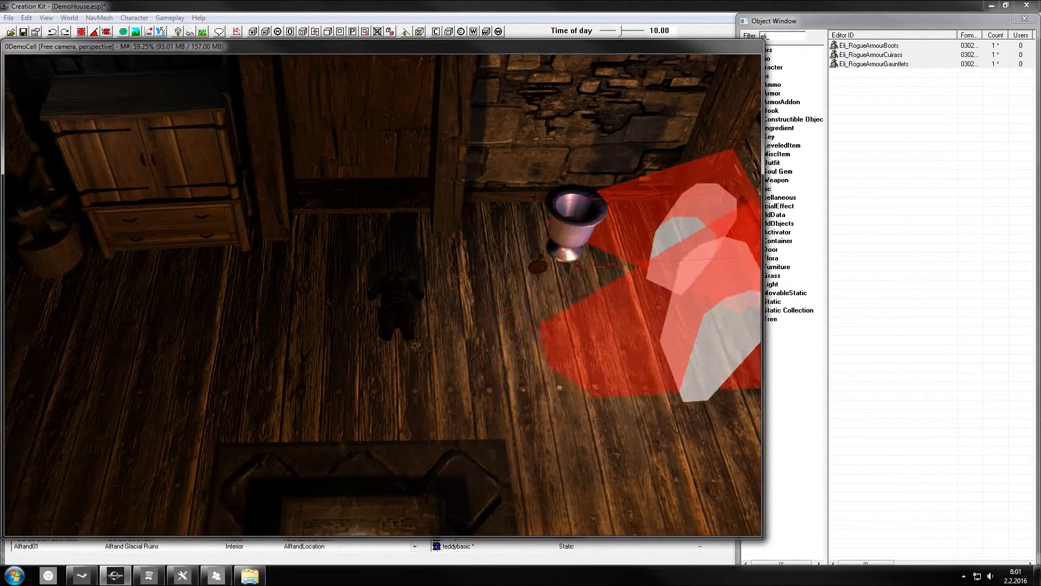
left_click(675, 185)
middle_click_drag(687, 274, 633, 265, "shift")
scroll(612, 274, "up", 4)
Brighten the cell view, move the cuirass clear of the other pieces and drop it to the floor.
left_click(467, 362)
middle_click_drag(467, 361, 494, 378, "shift")
key("a")
left_click_drag(430, 367, 543, 357)
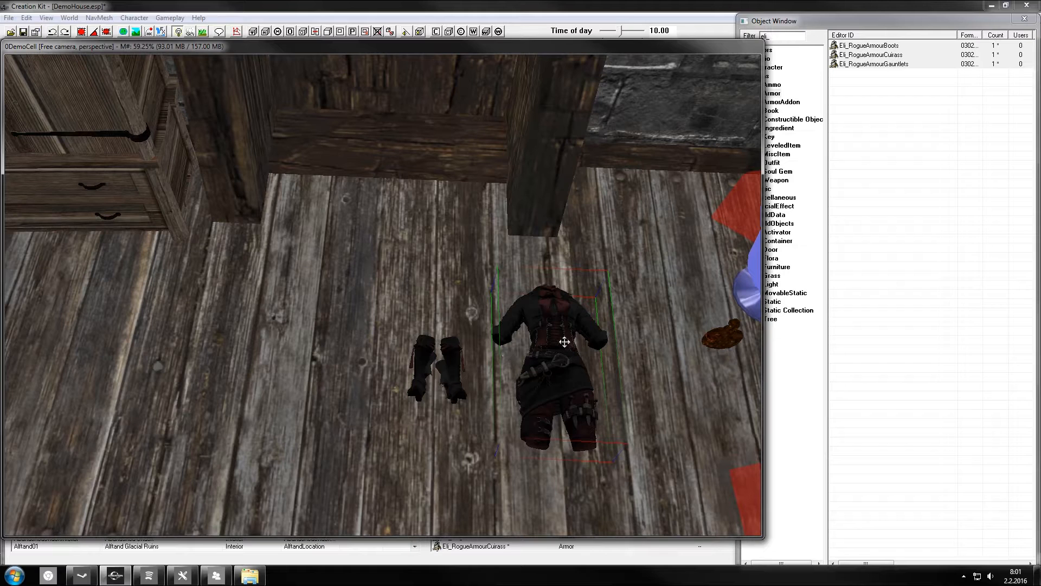
key("f")
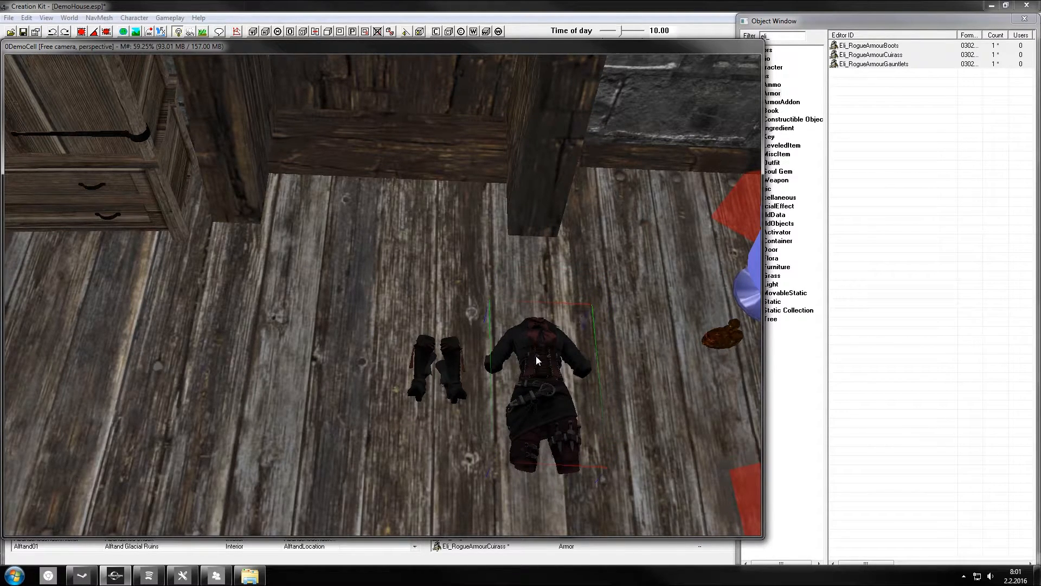
Separate the overlapping boots and gauntlets on the floor.
left_click(423, 347)
mouse_move(423, 347)
middle_mouse_down("shift")
mouse_move(433, 360)
mouse_move(425, 353)
middle_mouse_up("shift")
left_click_drag(425, 354, 343, 360)
middle_click_drag(343, 361, 374, 365, "shift")
Move the boots, gauntlets and cuirass across the floor to the area in front of the anvil.
scroll(388, 373, "down", 4)
left_click_drag(378, 334, 71, 414)
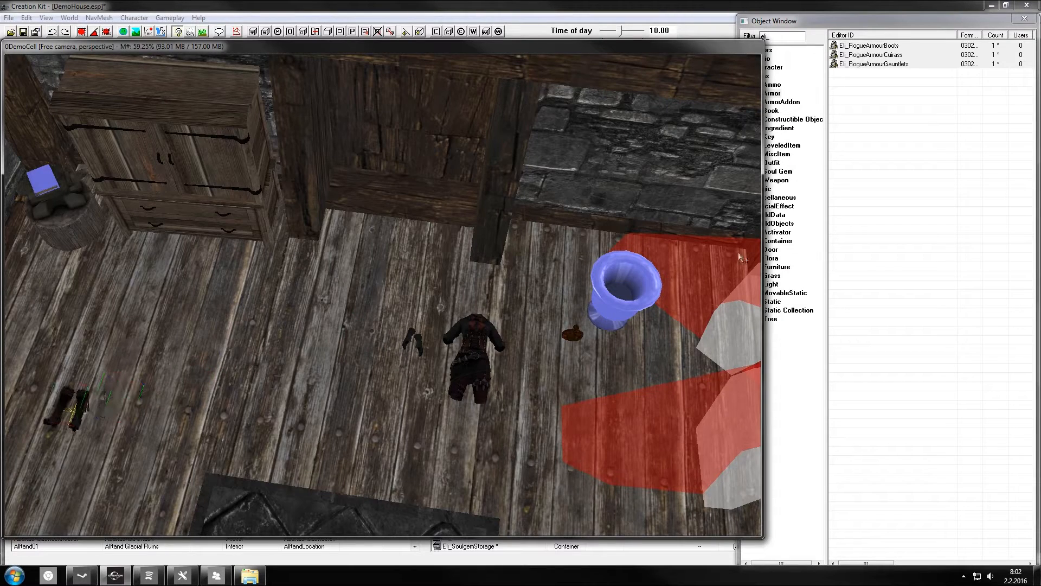
left_click_drag(408, 343, 95, 353)
left_click_drag(479, 360, 45, 294)
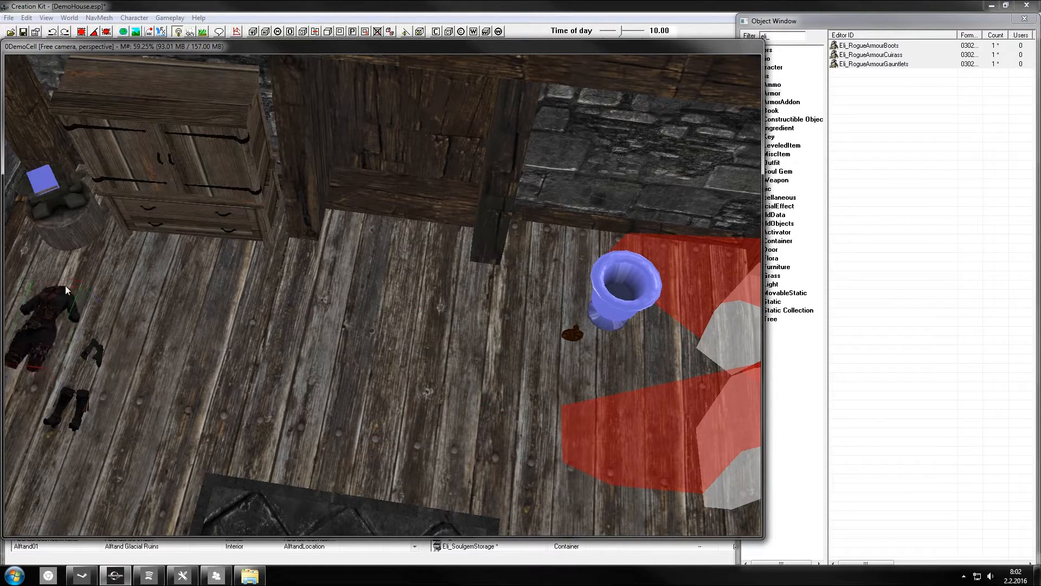
middle_click_drag(216, 248, 250, 256)
scroll(250, 256, "up", 3)
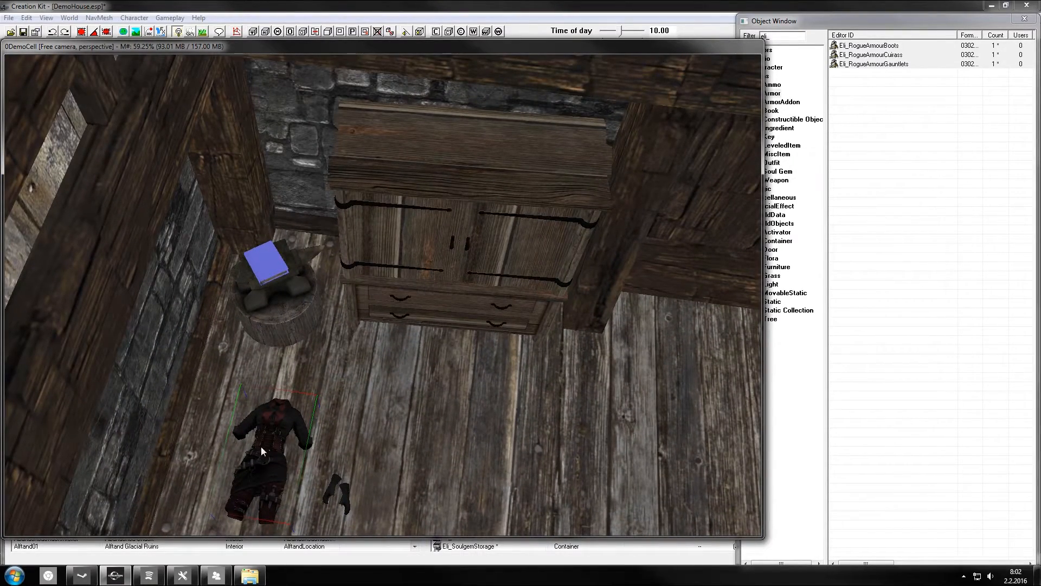
middle_click_drag(260, 469, 315, 385)
scroll(350, 397, "up", 3)
left_click(308, 381)
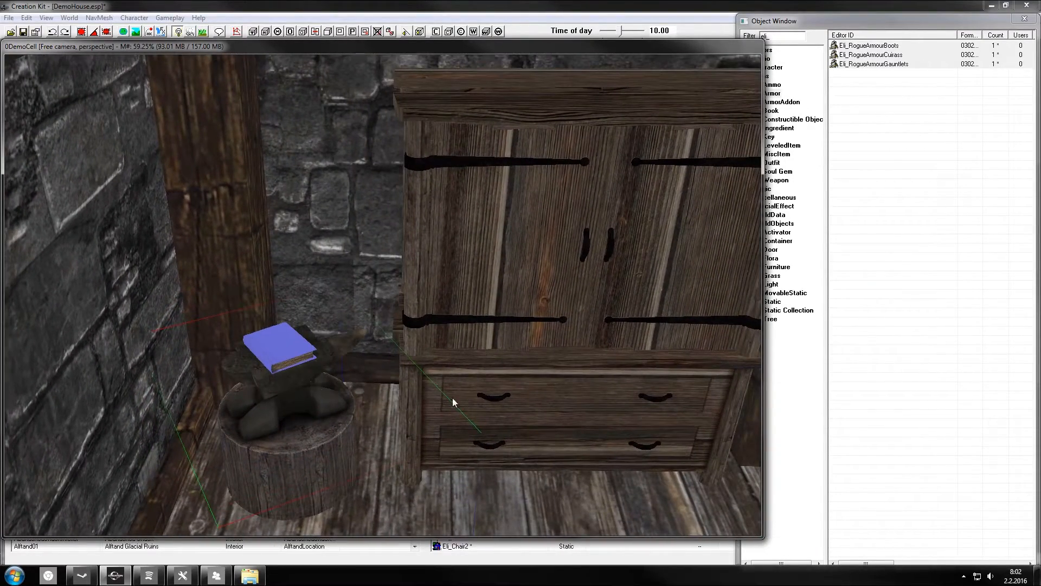
List all Static objects in the Object Window with the name filter cleared.
left_click(897, 165)
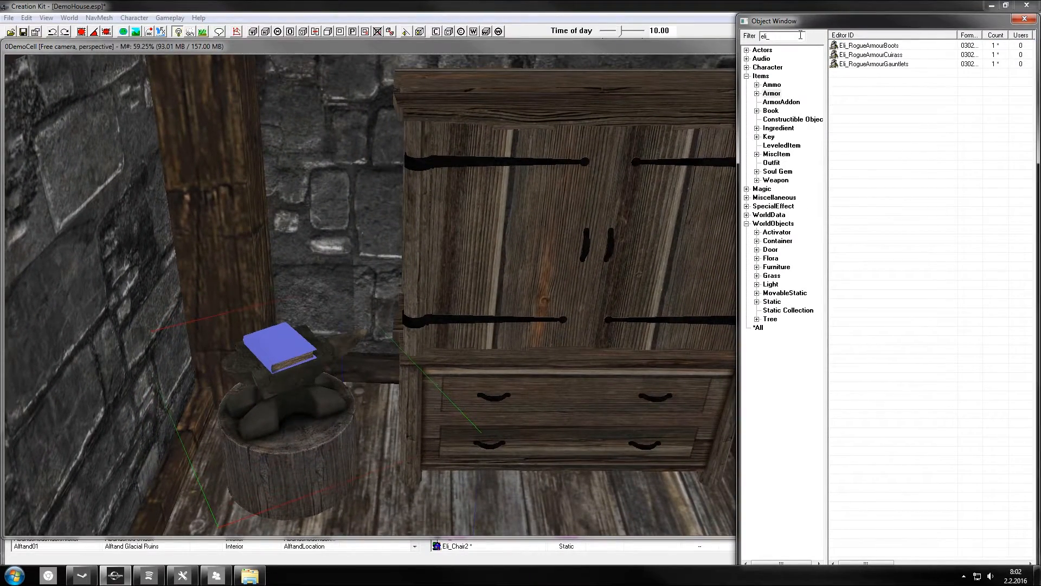
double_click(771, 302)
double_click(780, 36)
key("BackSpace")
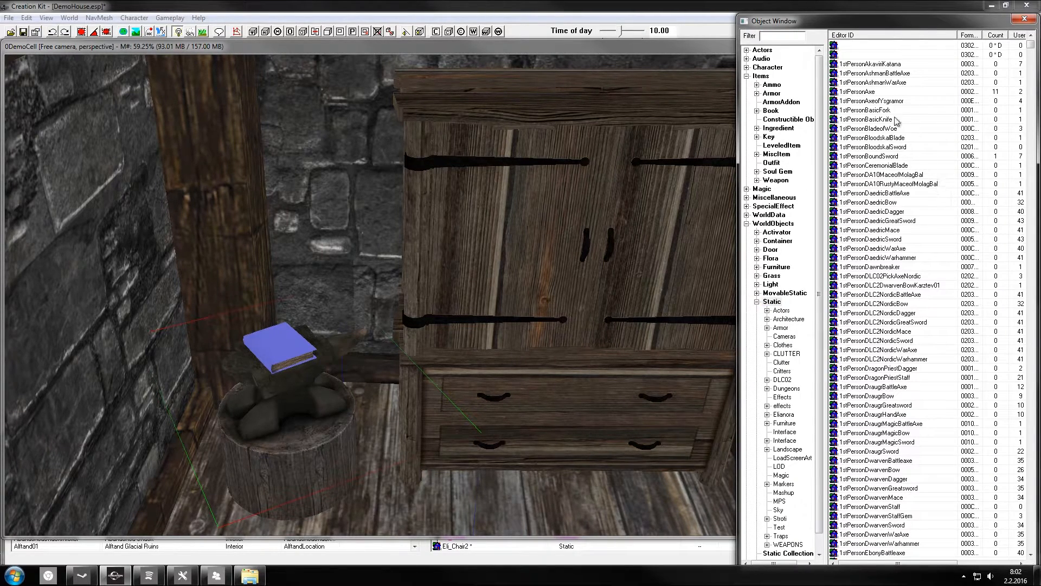
left_click(877, 111)
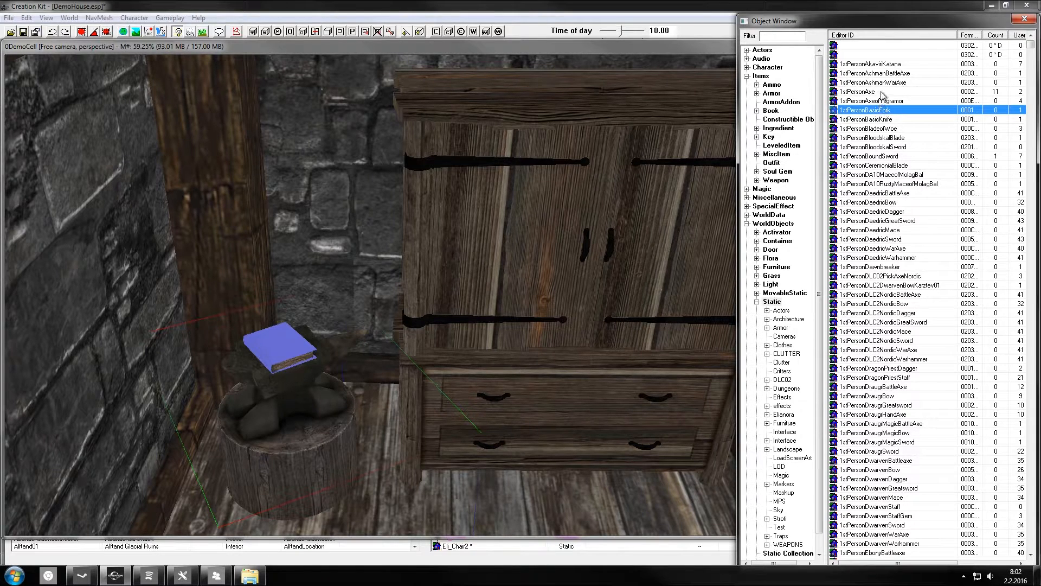
left_click(882, 93)
Open the 1stPersonDawnbreaker static and change its ID to Eli_1stPersonSword.
double_click(867, 267)
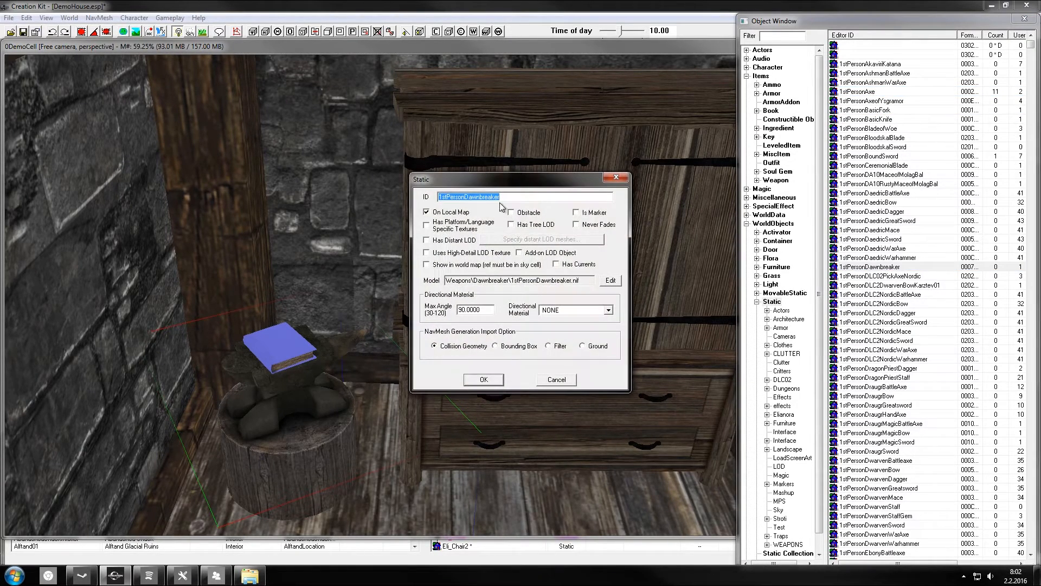
key("Home")
type("Eli_")
type("S")
Replace the static's model with 1stpersonironclaymore.nif from the Elianora\Demo House\standalone09 folder.
left_click(611, 280)
left_click(485, 206)
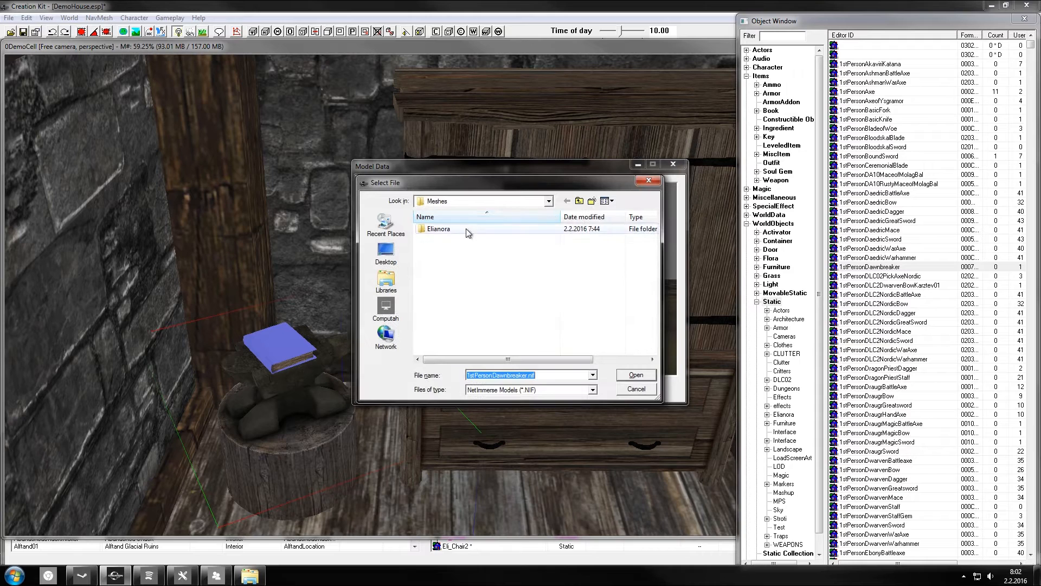
double_click(467, 229)
double_click(459, 239)
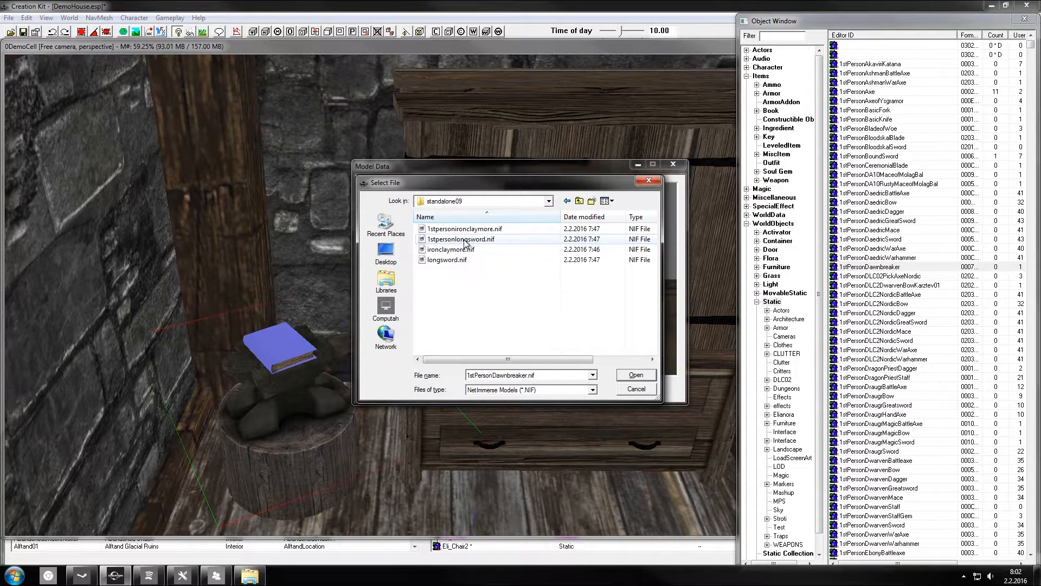
left_click(521, 228)
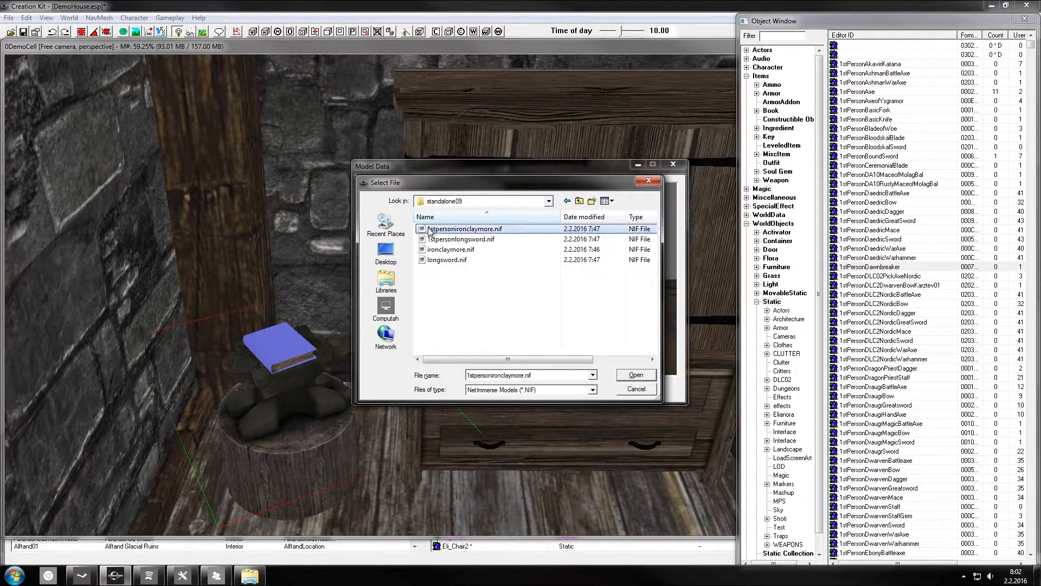
double_click(520, 228)
left_click_drag(569, 236, 575, 317)
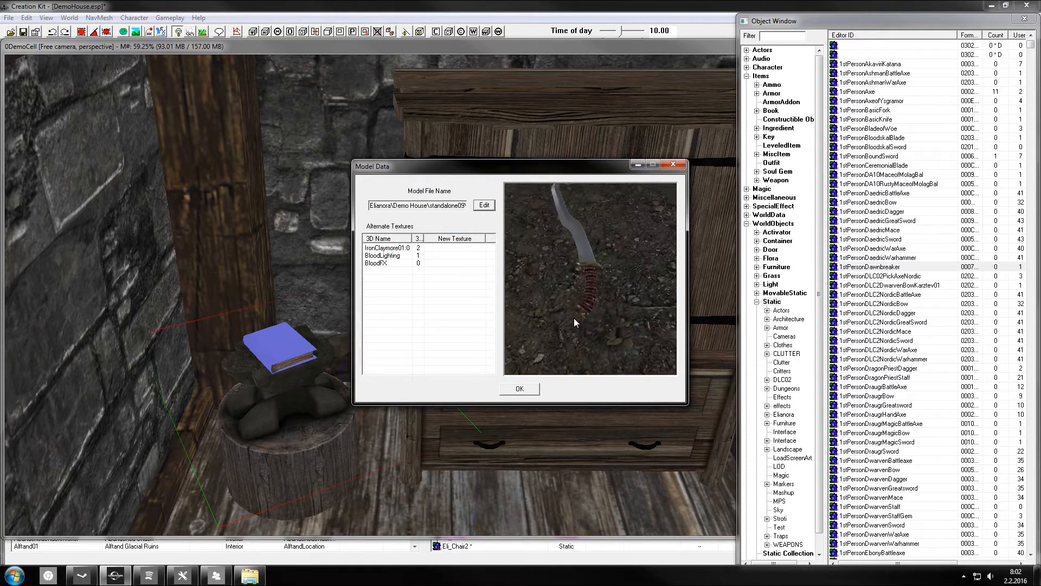
left_click(520, 389)
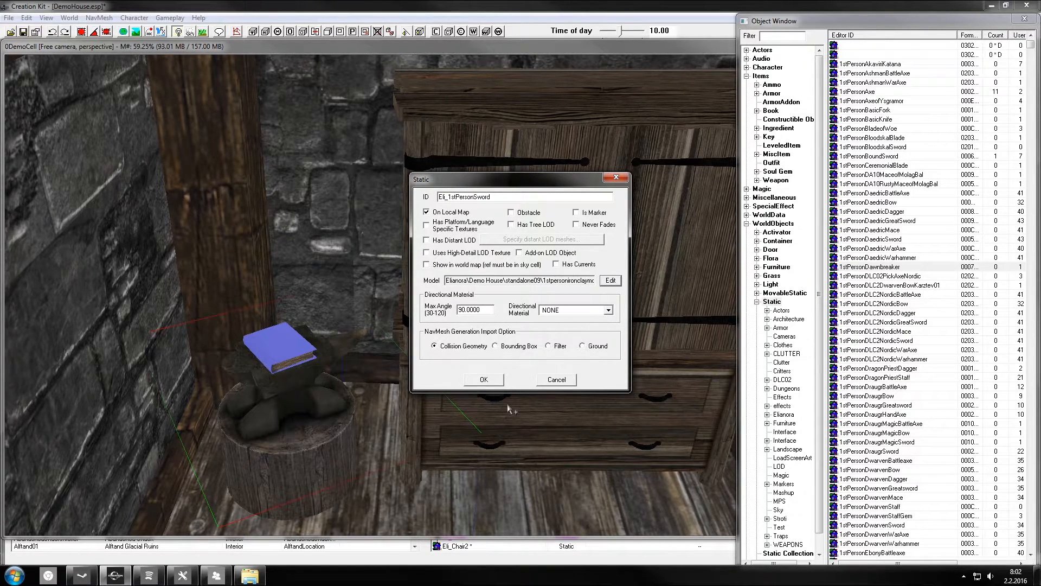
Save the sword static as a new form and filter the static list by eli_.
left_click(484, 380)
left_click(546, 333)
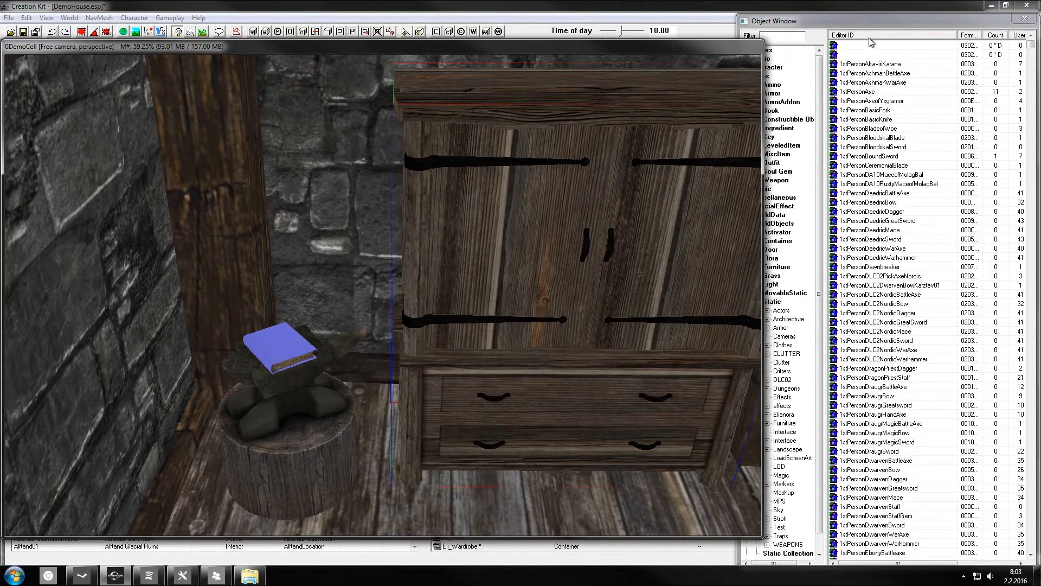
left_click(873, 46)
left_click(939, 55)
left_click(941, 46, "shift")
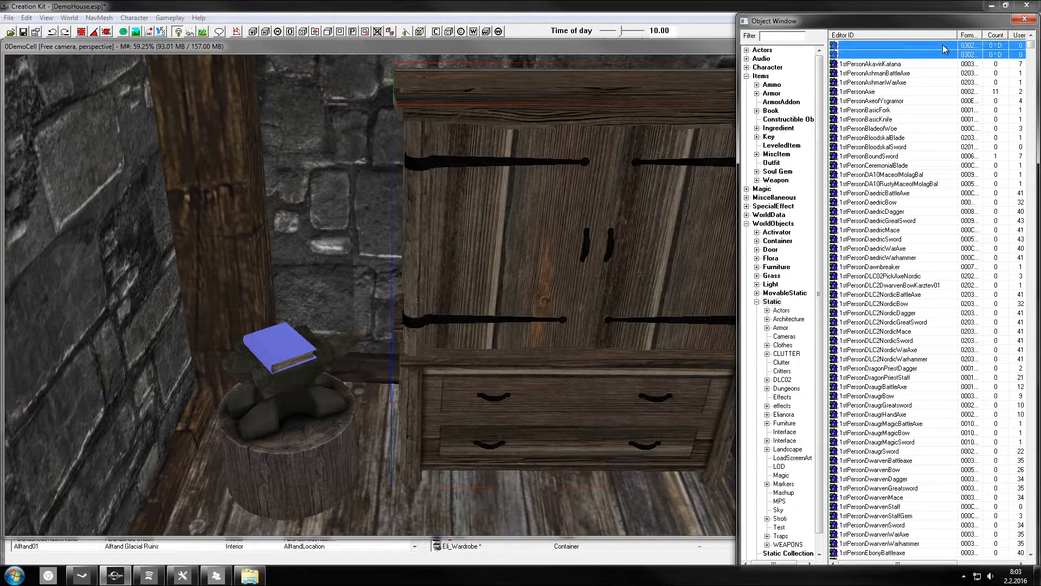
left_click(784, 37)
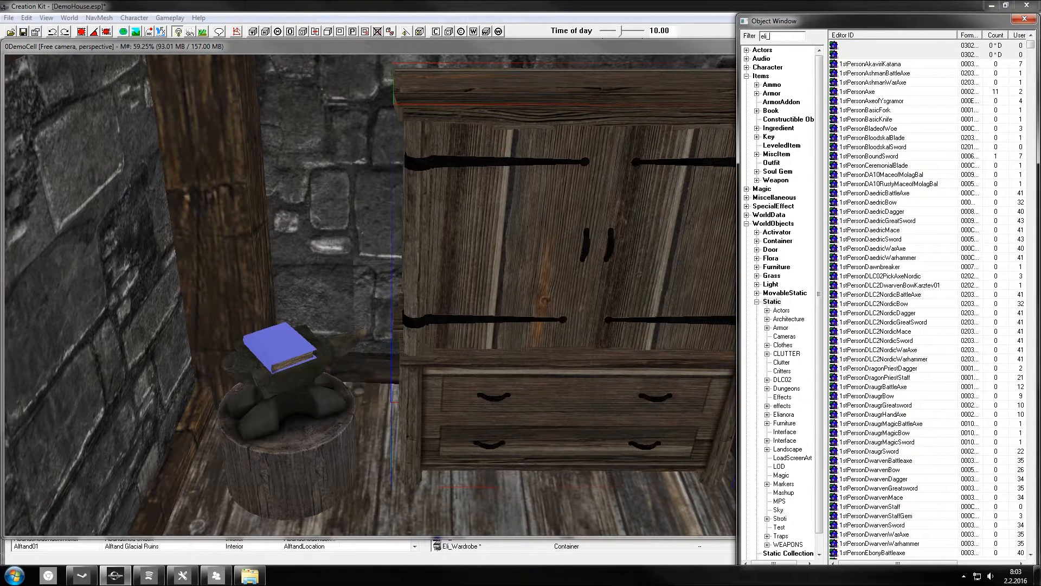
Place the Eli_1stPersonSword static in the cell and rotate it to lie on the floor in front of the wardrobe.
left_click_drag(320, 437, 159, 434)
middle_click_drag(158, 434, 253, 406)
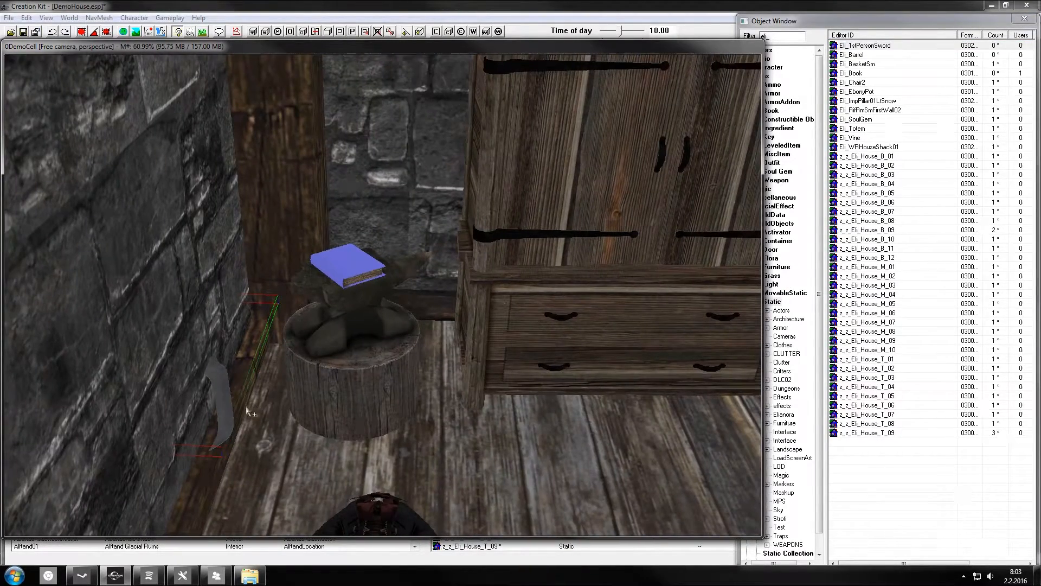
left_click_drag(225, 401, 574, 326)
right_click_drag(575, 326, 630, 349)
left_click_drag(548, 270, 565, 298)
key("f")
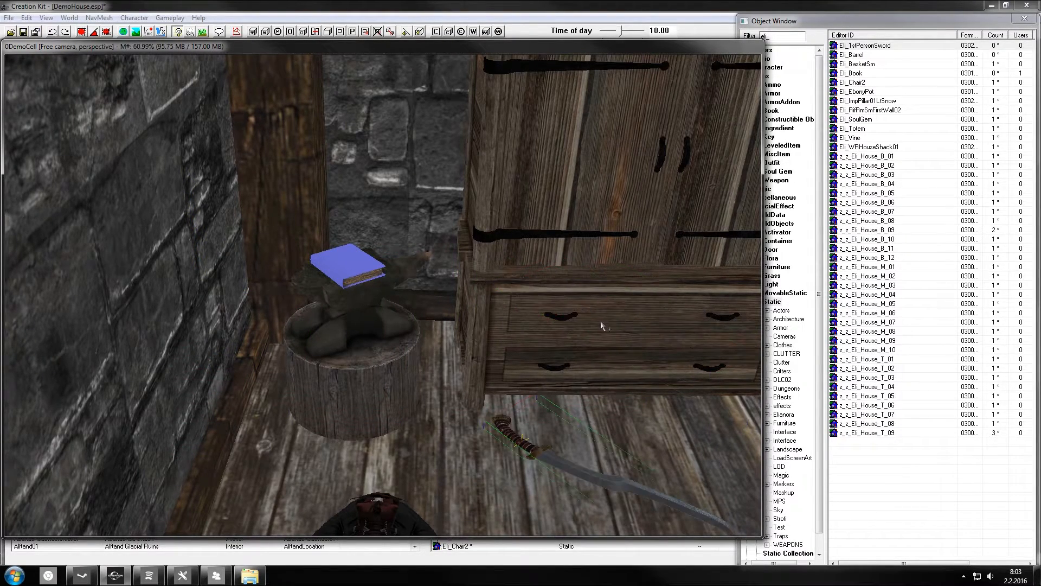
List the weapon items in the Object Window and filter them by sword.
middle_click_drag(600, 322, 416, 136)
scroll(606, 313, "down", 3)
left_click(804, 21)
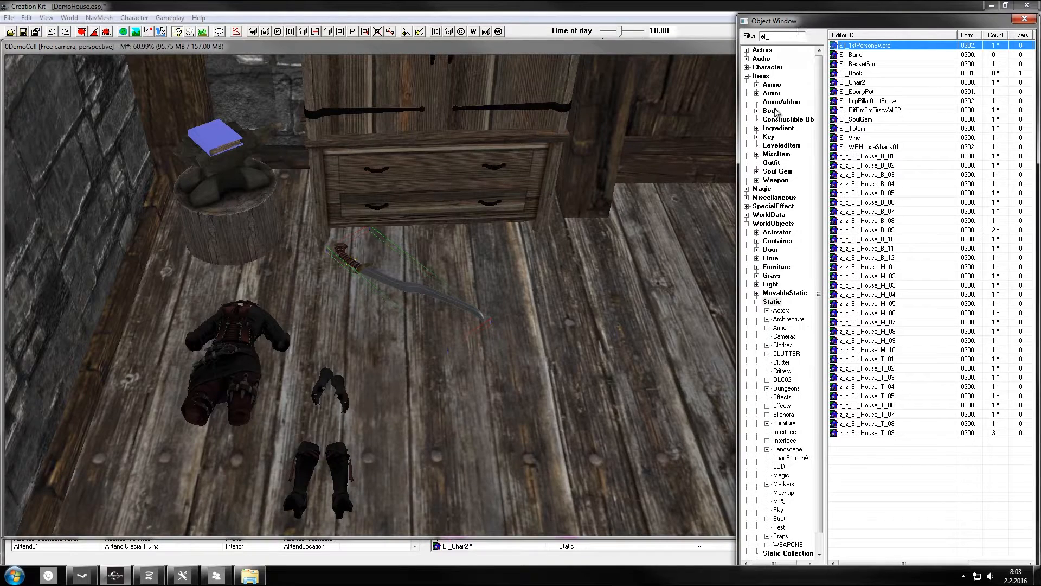
left_click(782, 181)
double_click(777, 36)
type("sword")
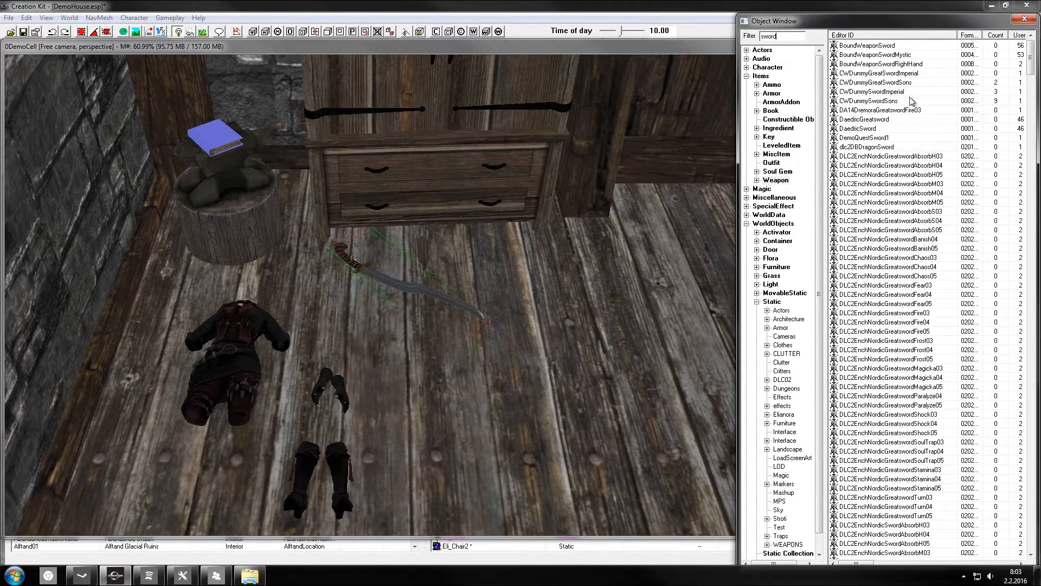
Sort the filtered sword weapons by form ID in ascending order to find a base sword.
middle_click_drag(484, 287, 477, 309, "shift")
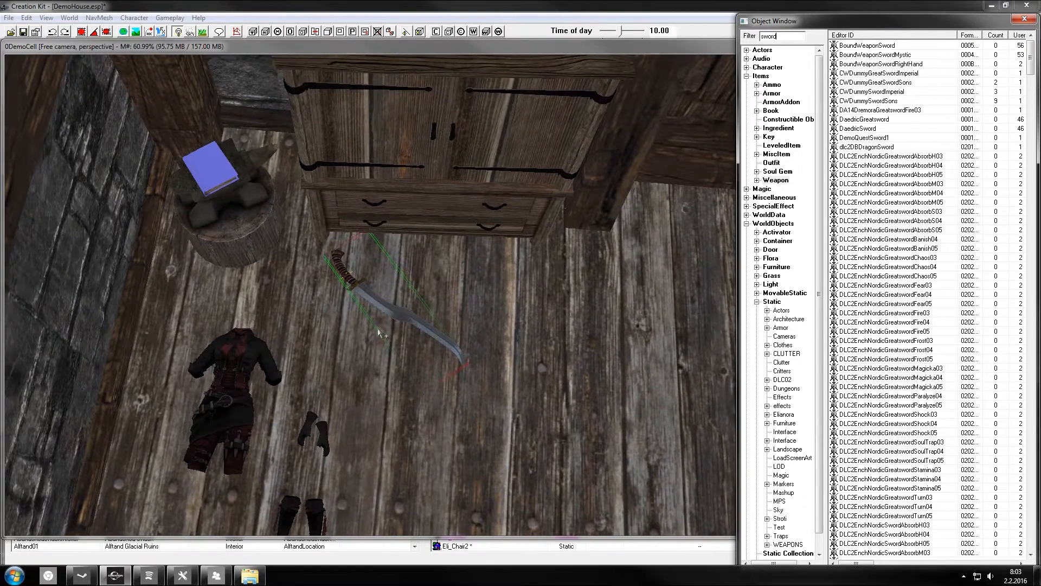
scroll(385, 310, "up", 2)
left_click(915, 64)
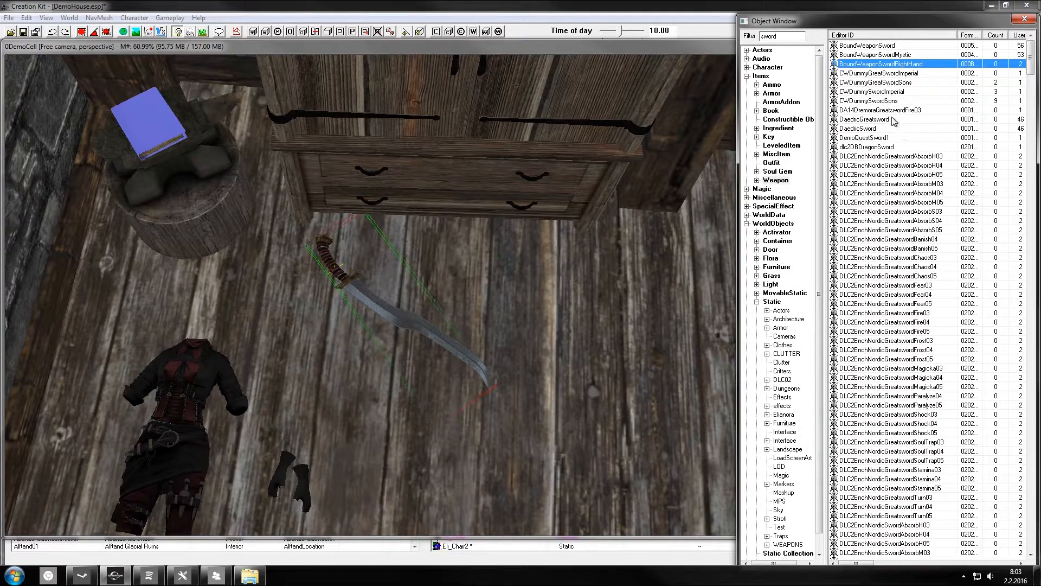
double_click(791, 38)
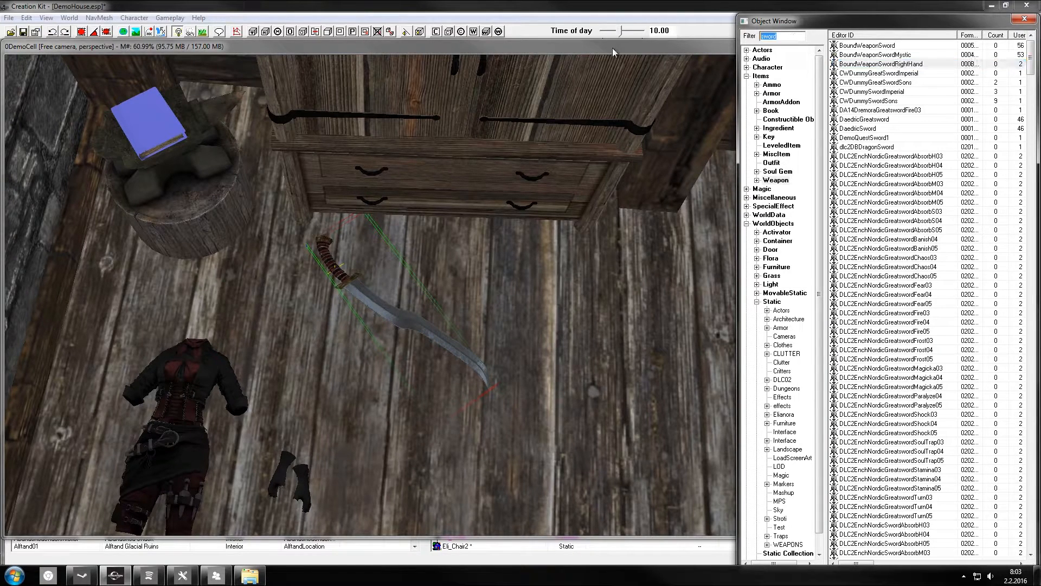
left_click(968, 35)
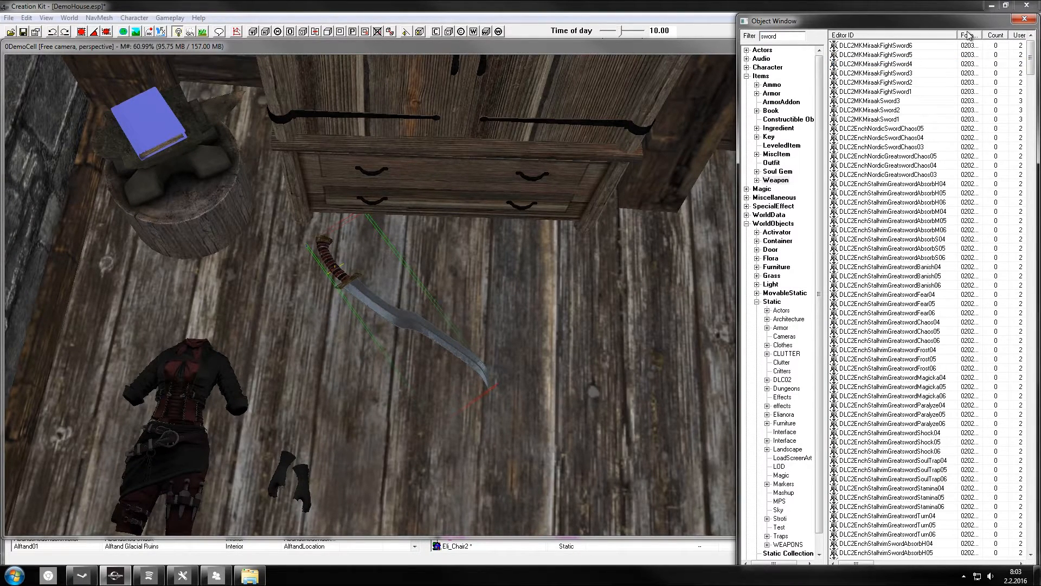
left_click(977, 37)
left_click(909, 82)
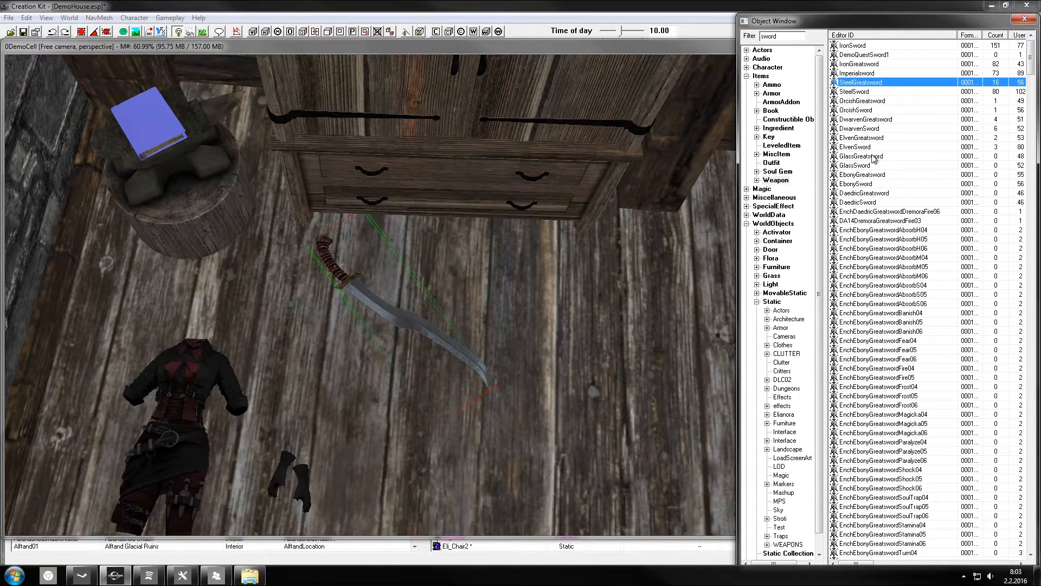
Open the EbonySword weapon, change its ID to Eli_Sword and name it Blade.
double_click(866, 185)
double_click(342, 99)
type("Eli_Sword")
key("Tab")
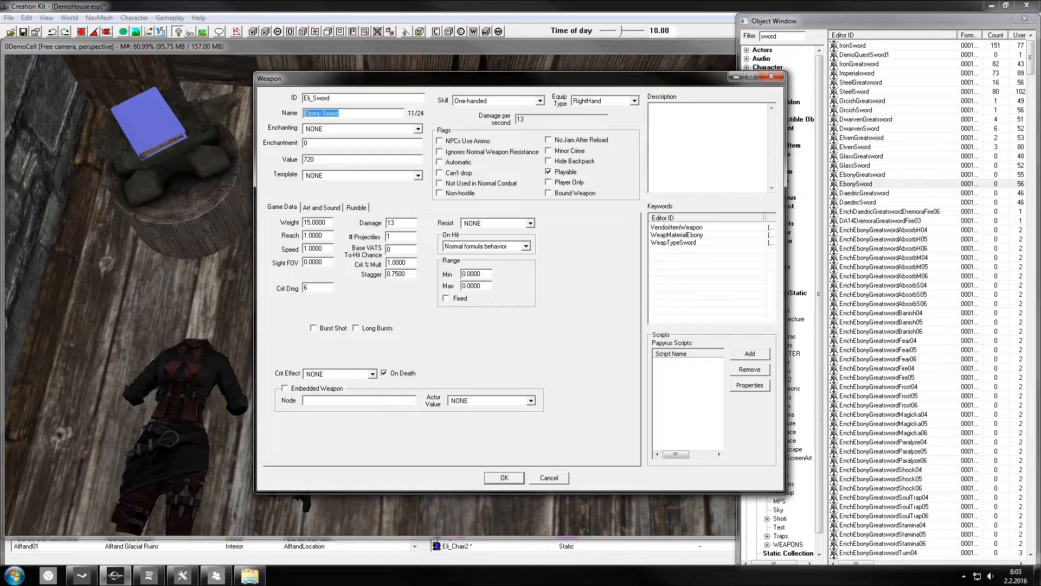
type("Blade")
Set the sword's enchanting option to EnchFierySouls.
left_click(418, 129)
scroll(373, 183, "down", 10)
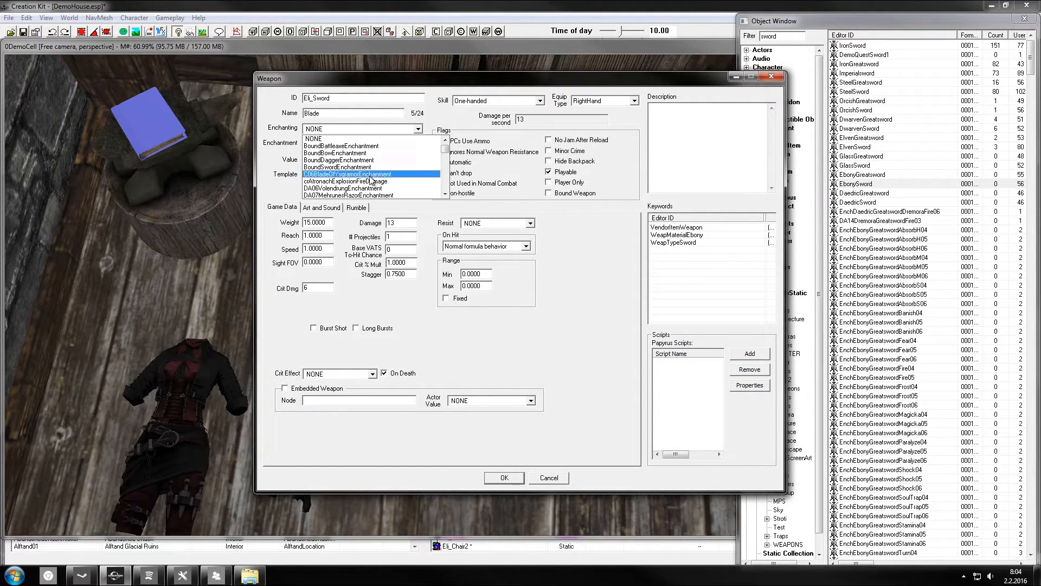
scroll(406, 187, "down", 5)
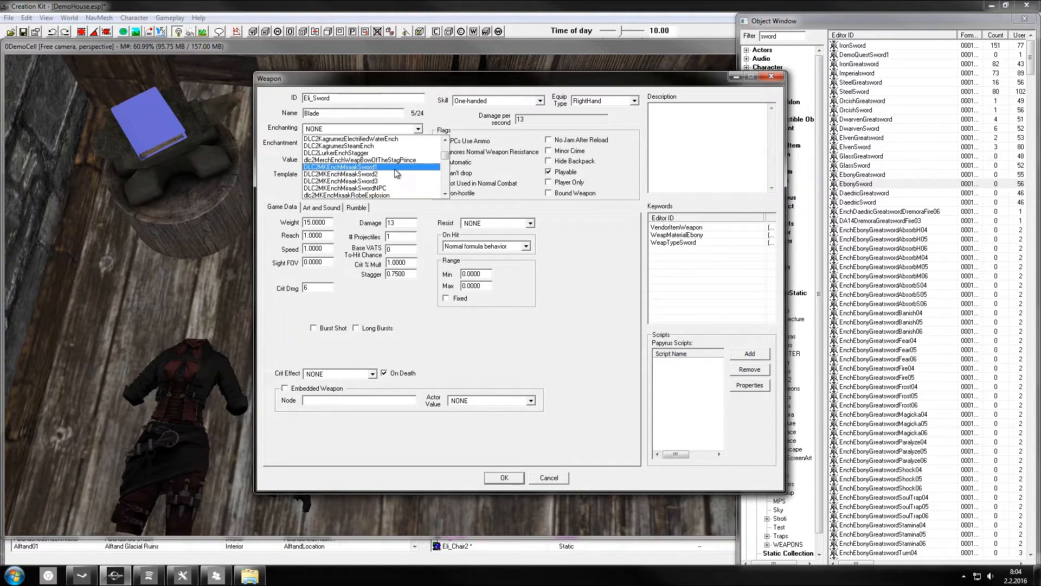
scroll(395, 173, "down", 3)
scroll(394, 173, "down", 3)
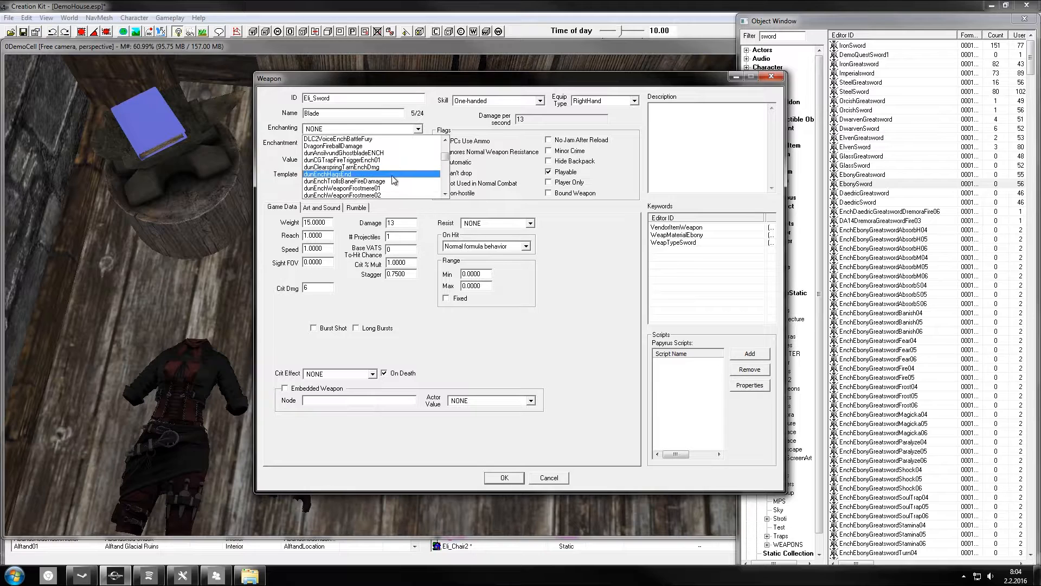
scroll(392, 177, "down", 6)
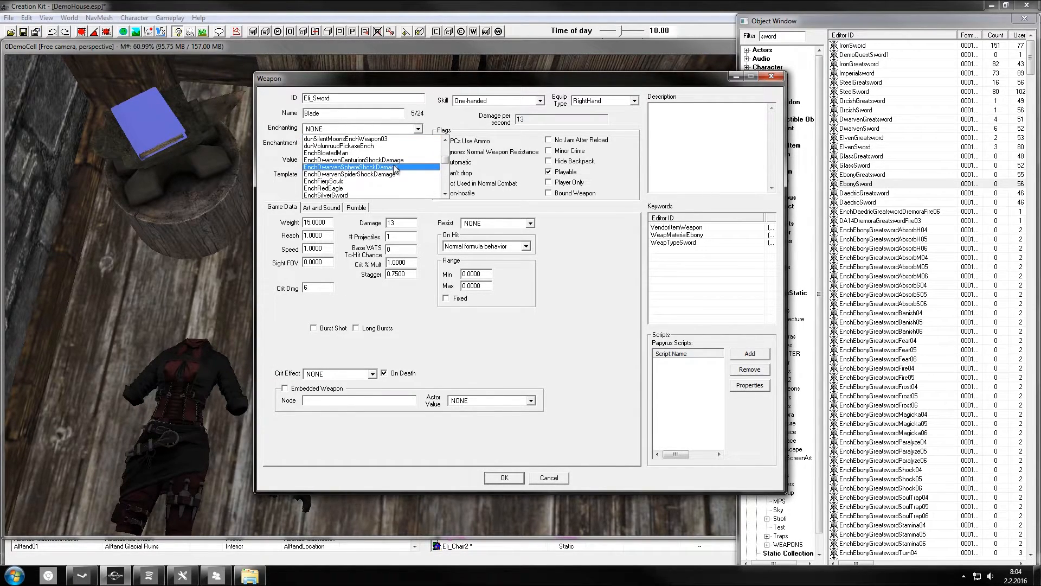
scroll(390, 190, "down", 1)
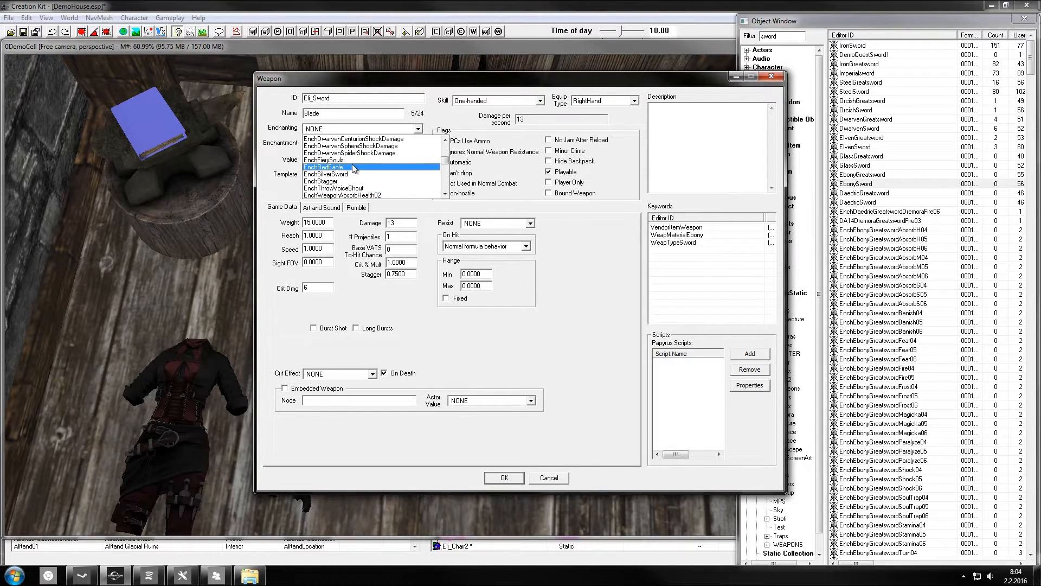
left_click(354, 161)
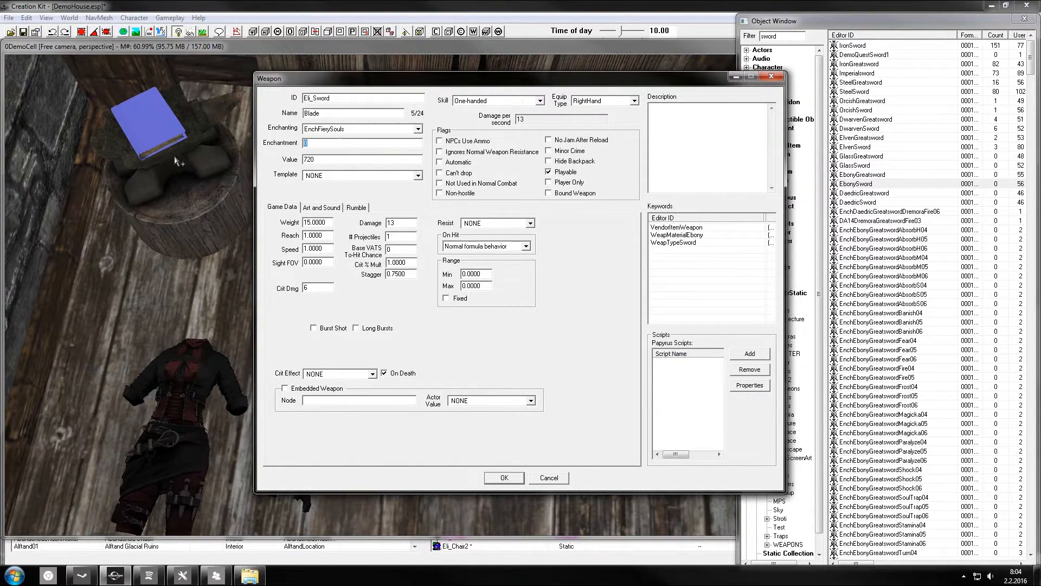
Set the sword's enchantment amount to 5000 and select its WeapMaterialEbony keyword.
left_click(342, 130)
left_click(342, 130)
key("Tab")
left_click(691, 239)
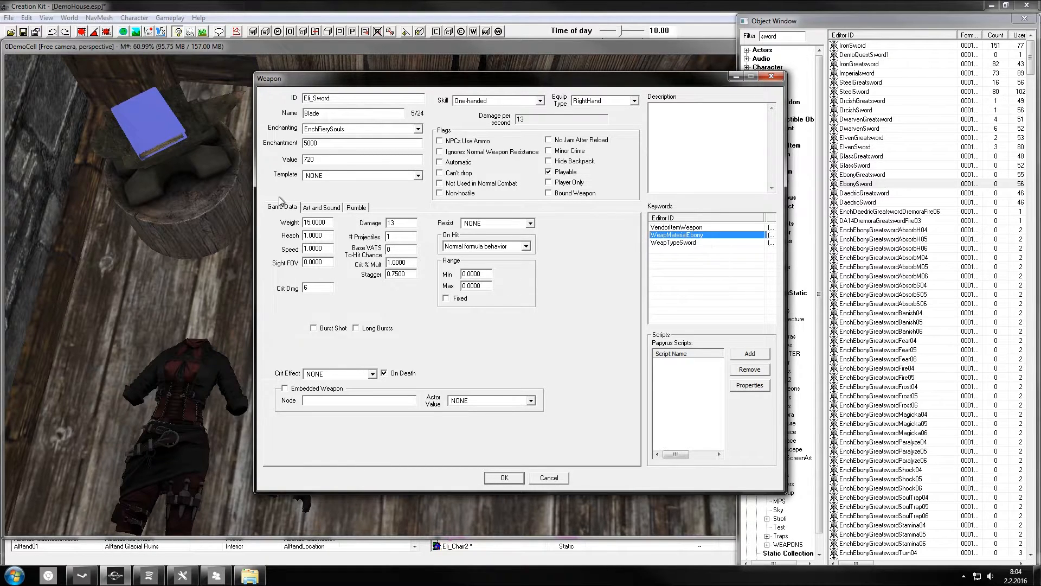
Replace the weapon's model with ironclaymore.nif from the Demo House\standalone09 folder and accept the model data.
left_click(320, 207)
left_click(378, 251)
left_click(377, 251)
left_click(407, 236)
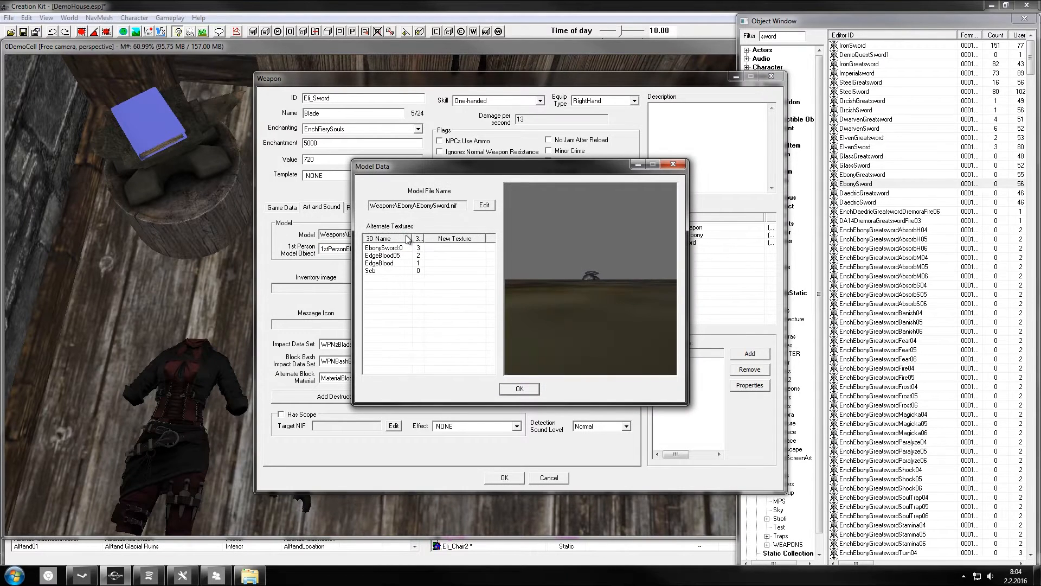
left_click(485, 205)
double_click(455, 230)
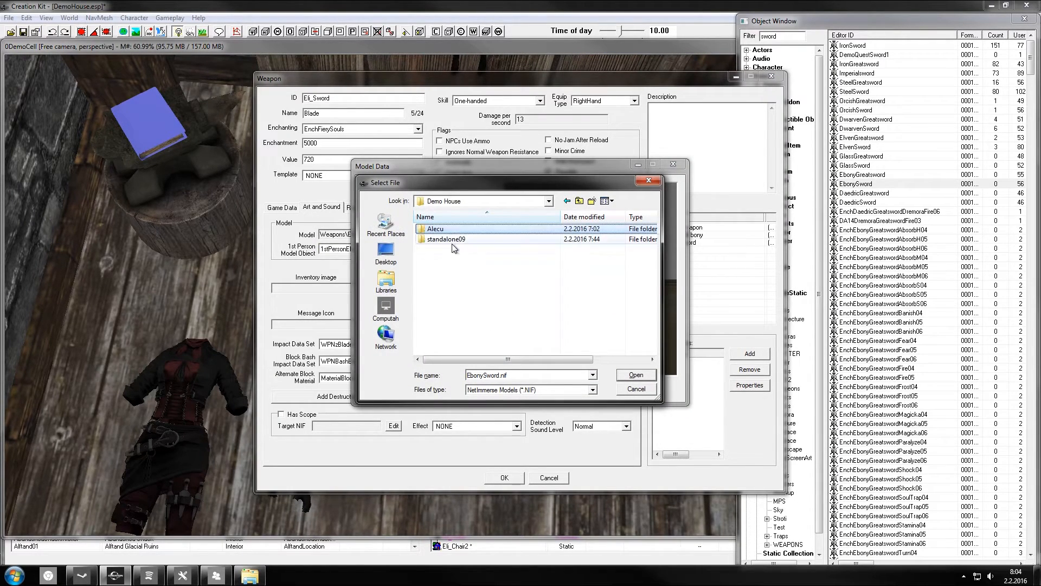
double_click(452, 240)
left_click(489, 232)
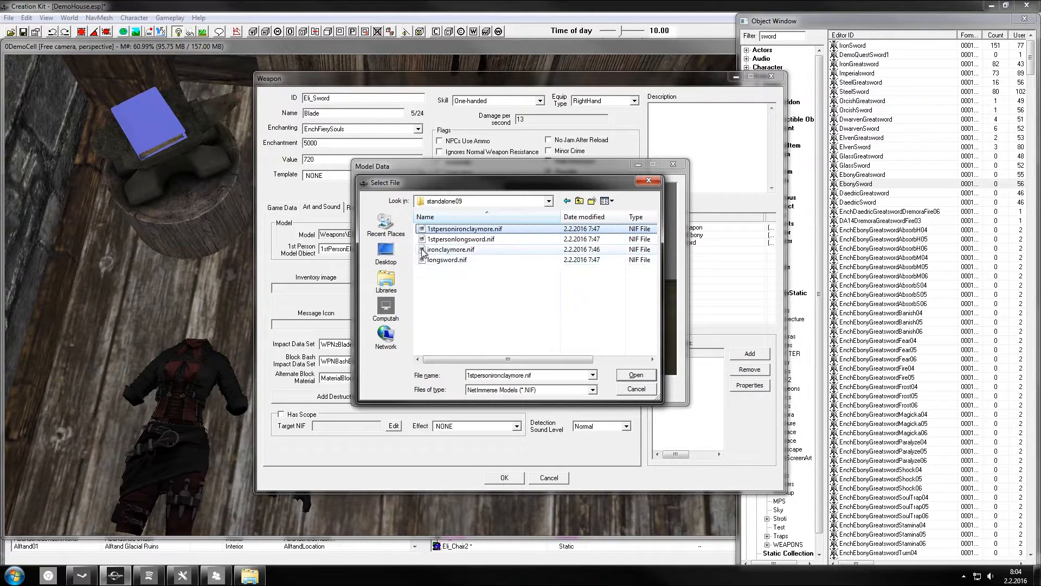
left_click(496, 250)
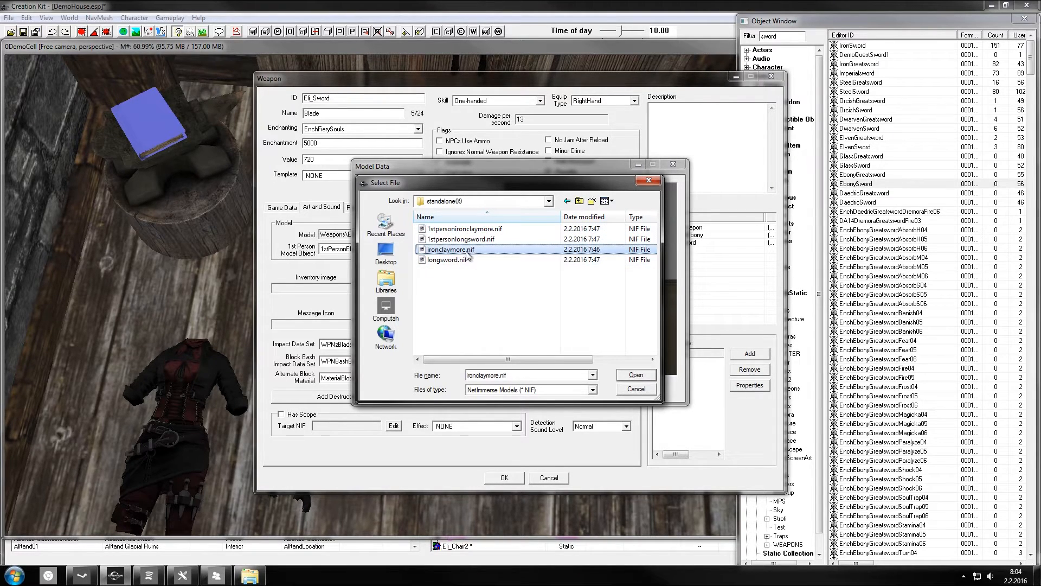
double_click(496, 249)
left_click_drag(553, 261, 547, 298)
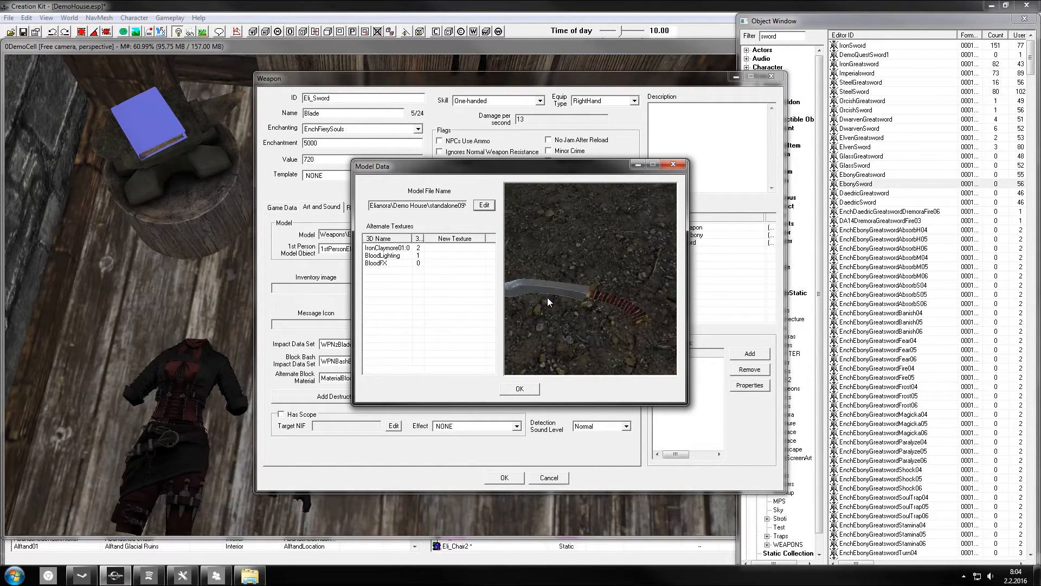
left_click(522, 389)
Set the weapon's 1st Person Model Object to Eli_1stPersonSword.
left_click(402, 250)
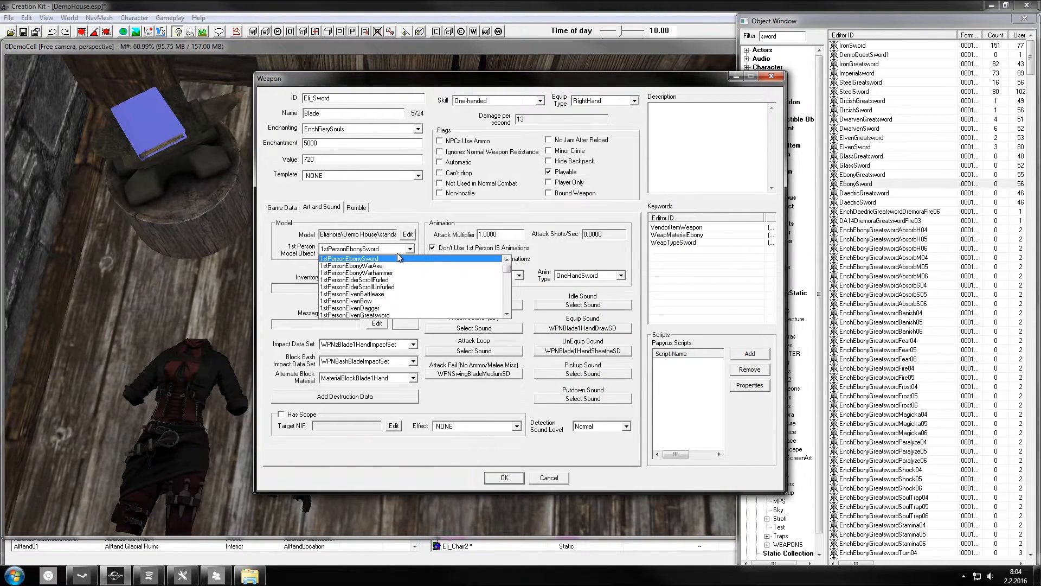
type("eli")
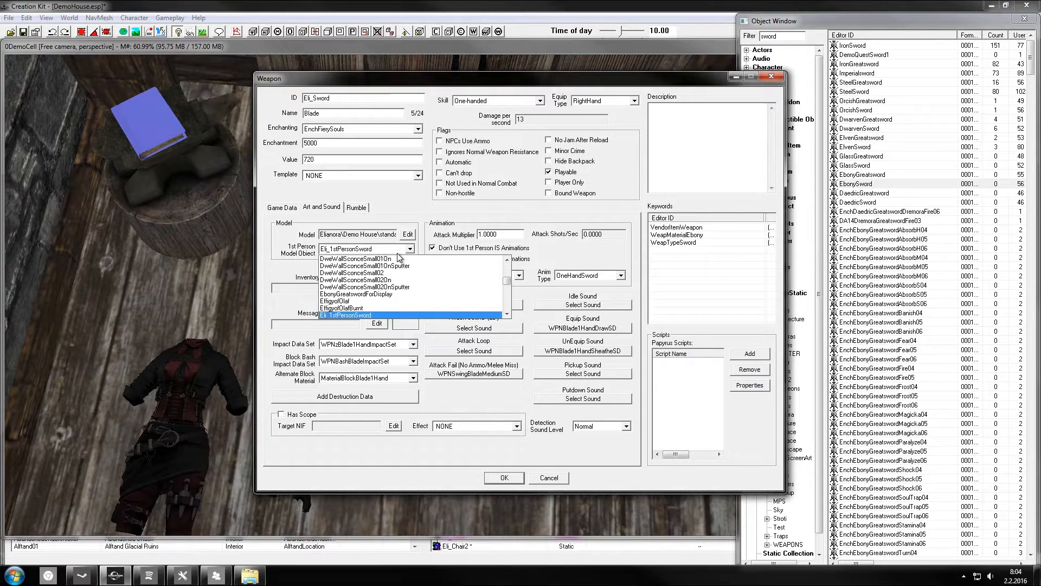
left_click(377, 315)
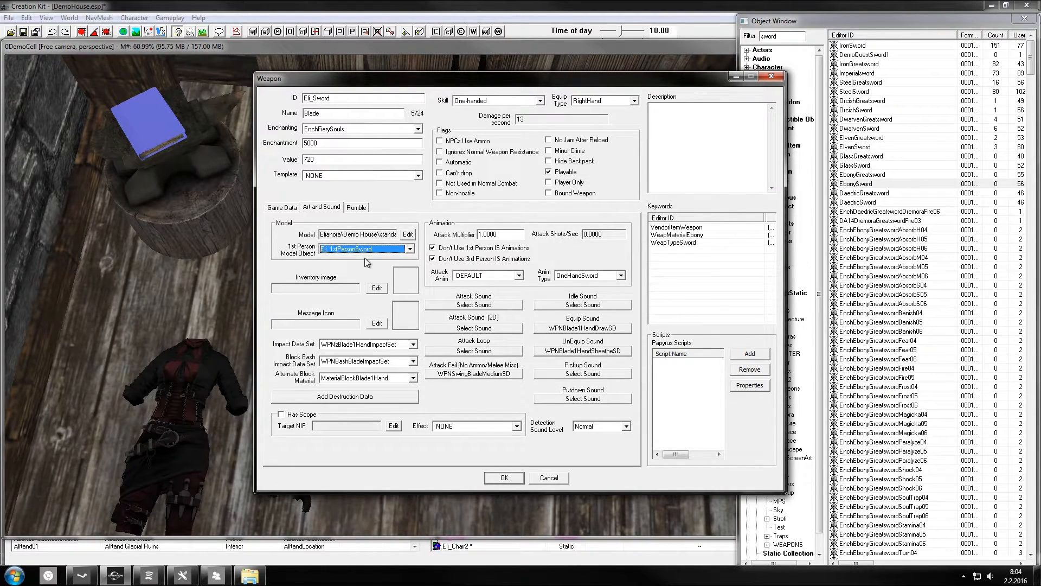
Review the vendor item, material and weapon type keywords assigned to the sword.
left_click(705, 228)
left_click(700, 236)
left_click(701, 241)
left_click(707, 234)
left_click(709, 229)
left_click(700, 235)
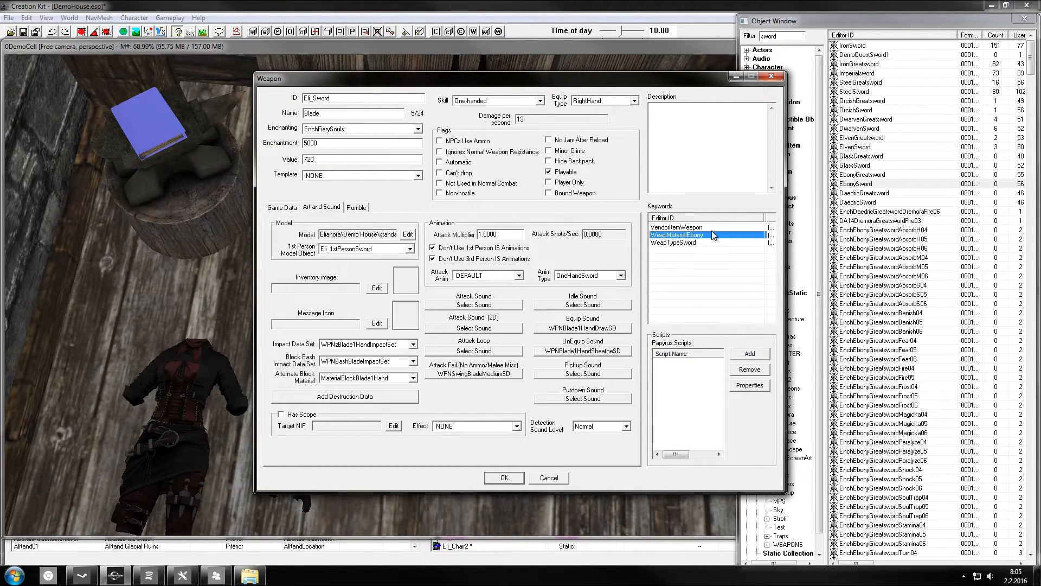
left_click(711, 243)
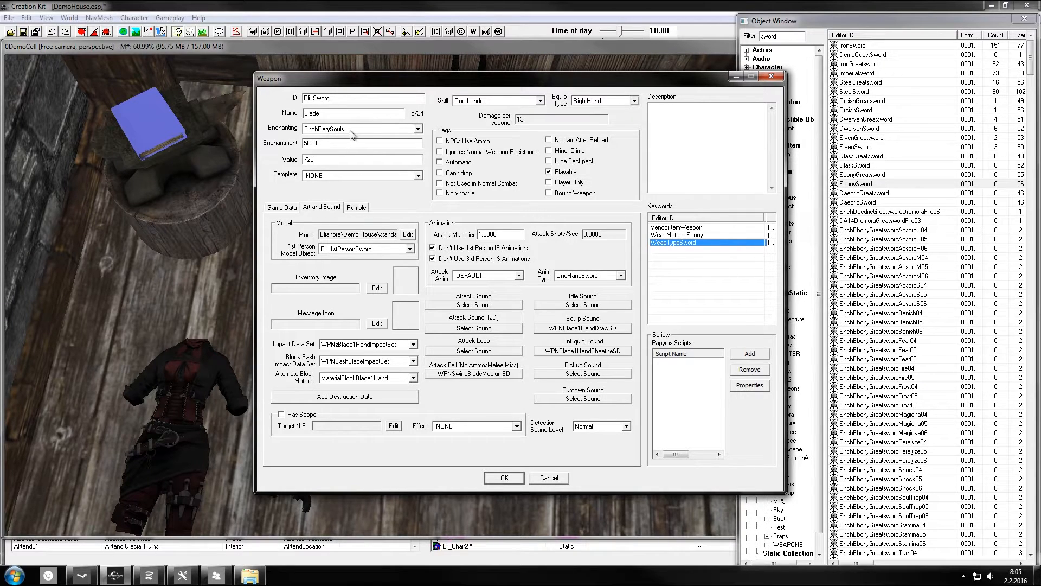
Change the sword's enchanting option to EnchWeaponAbsorbHealth05.
double_click(326, 159)
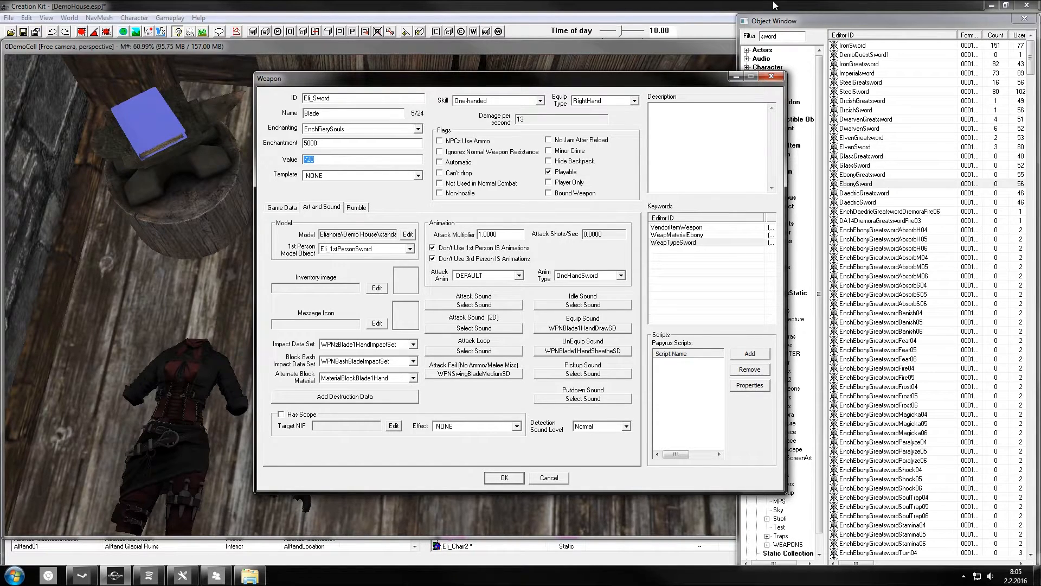
left_click(366, 131)
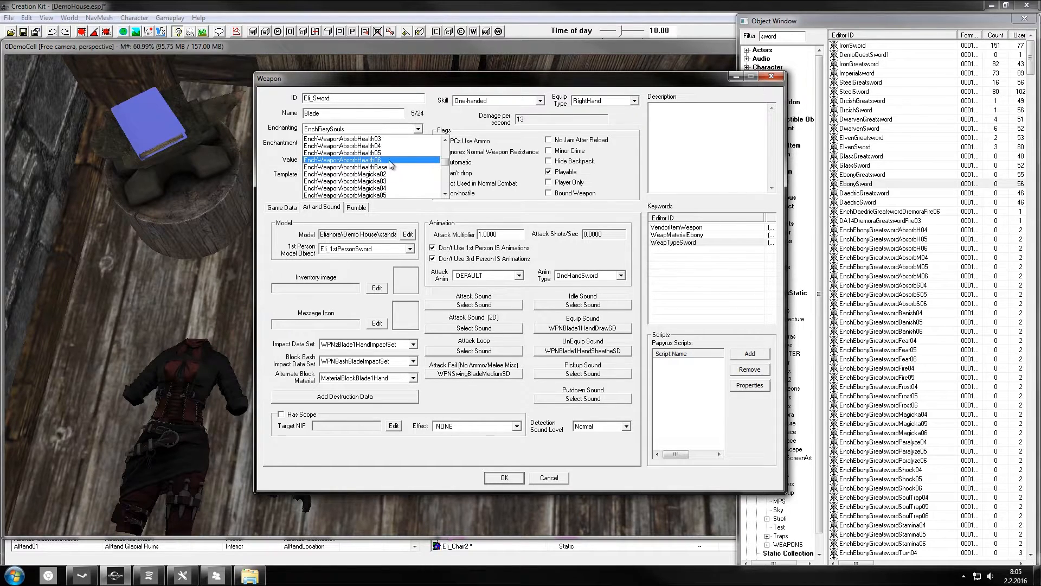
left_click(391, 153)
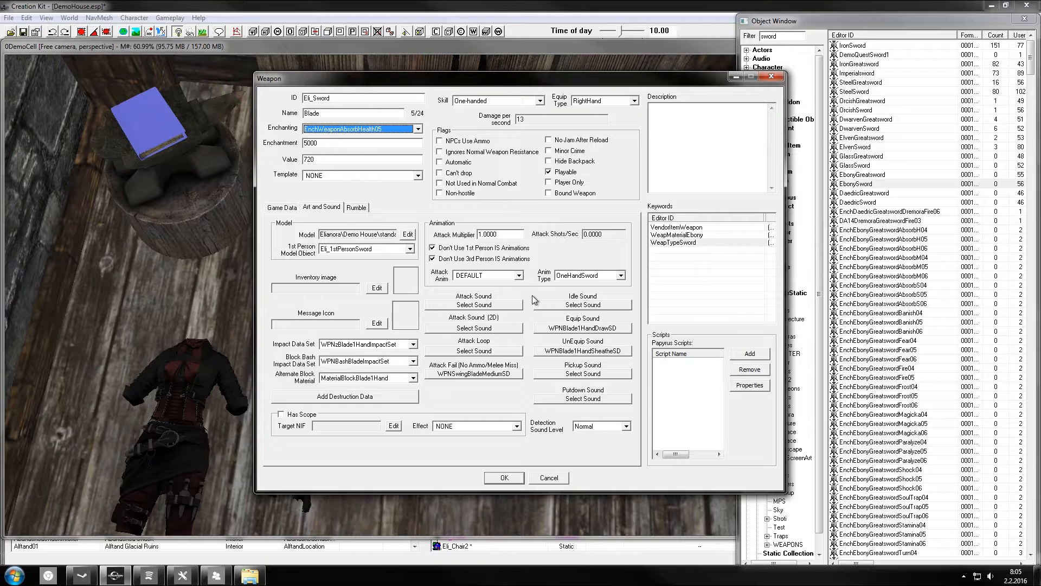
Set the sword's damage to 20, weight to 3, reach, speed and critical multiplier to 1.5, and critical damage to 60.
left_click(289, 209)
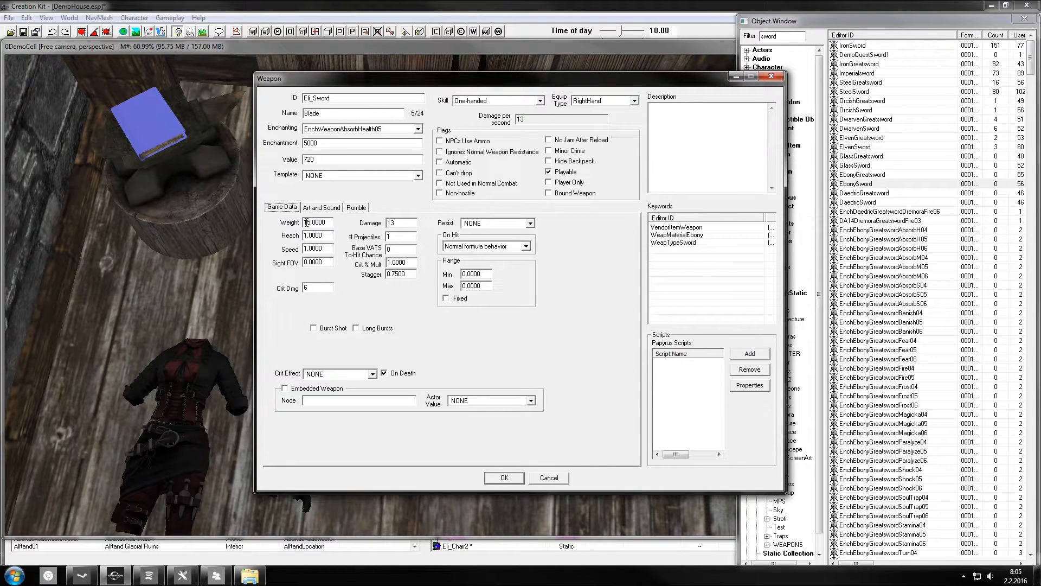
double_click(412, 223)
type("20")
type("3")
left_click_drag(309, 235, 313, 234)
type("5")
double_click(329, 285)
type("605")
double_click(326, 287)
Save the edited weapon as a new form and return to the cell view.
left_click(517, 479)
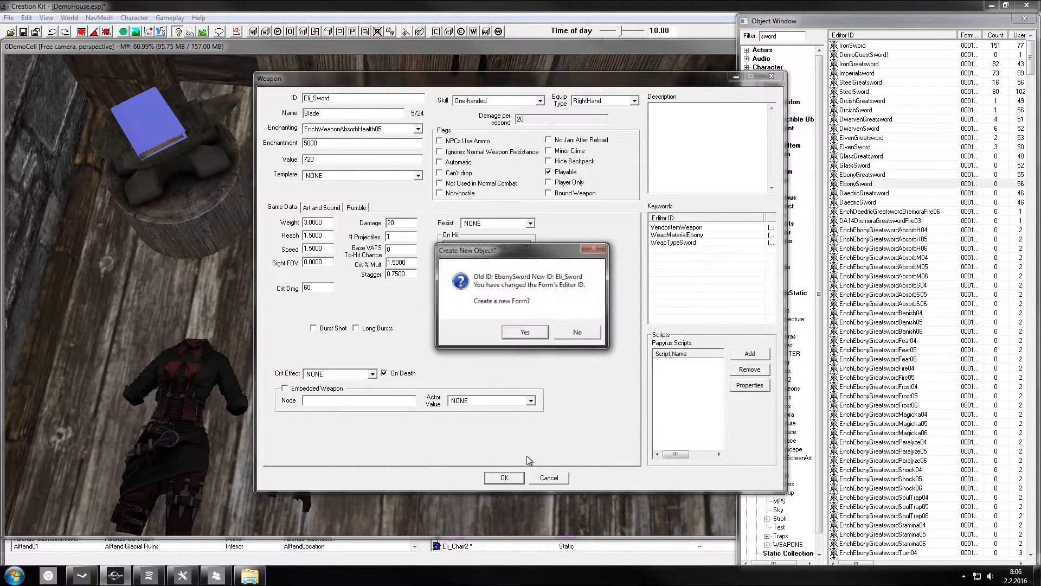
left_click(524, 332)
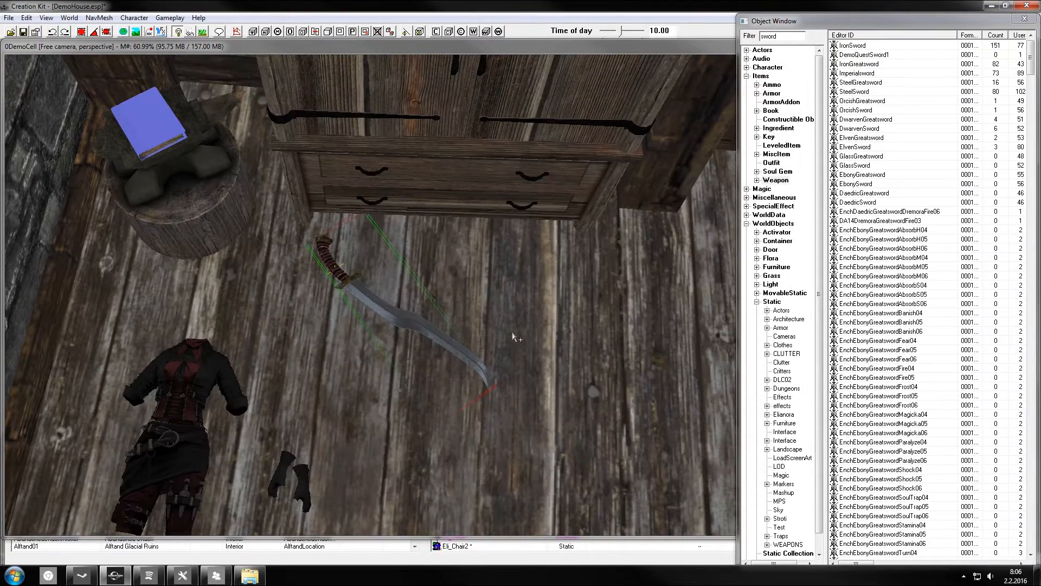
left_click(554, 297)
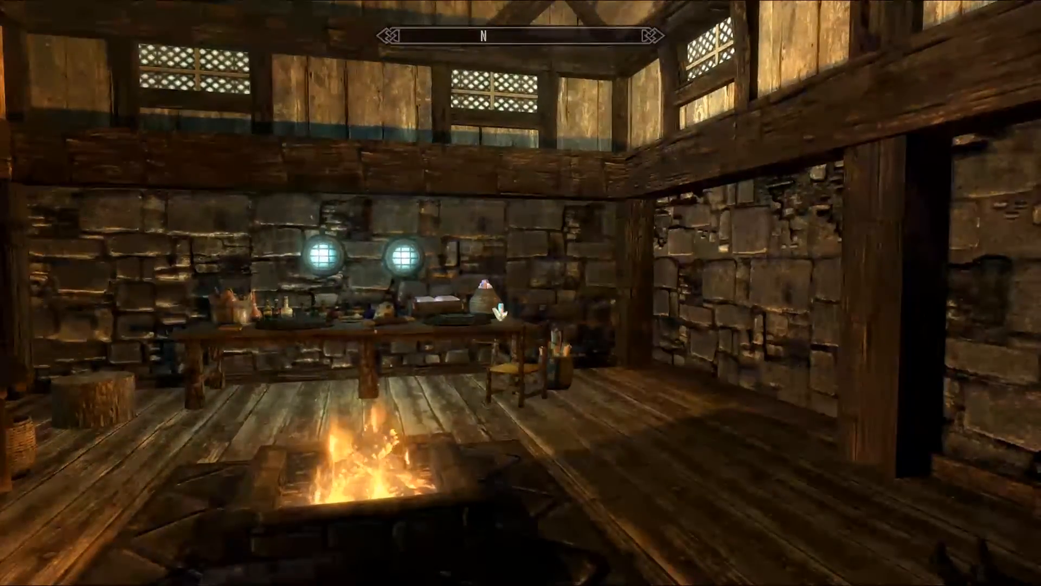
key("w")
key("s")
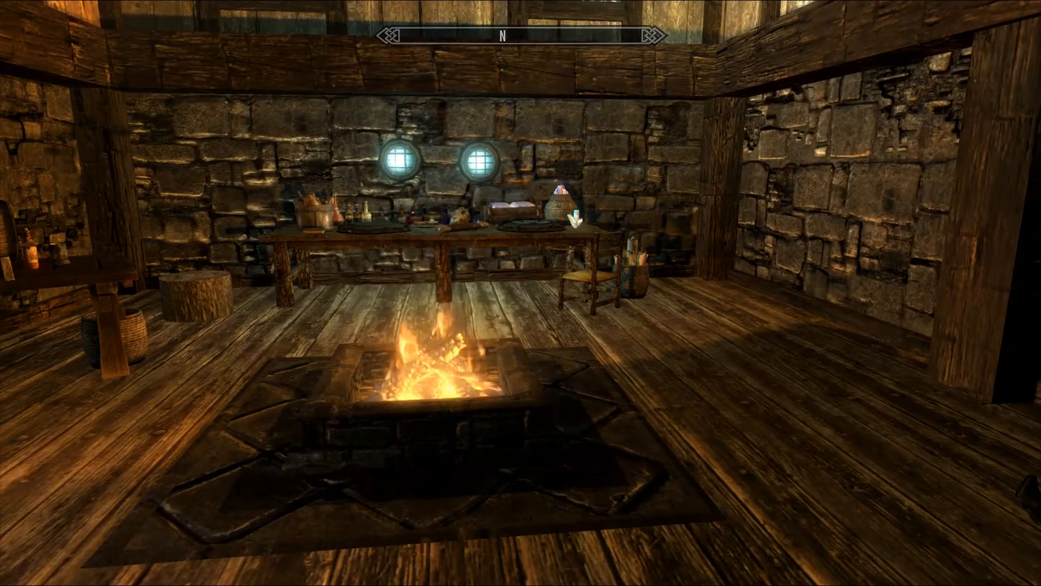
key("f")
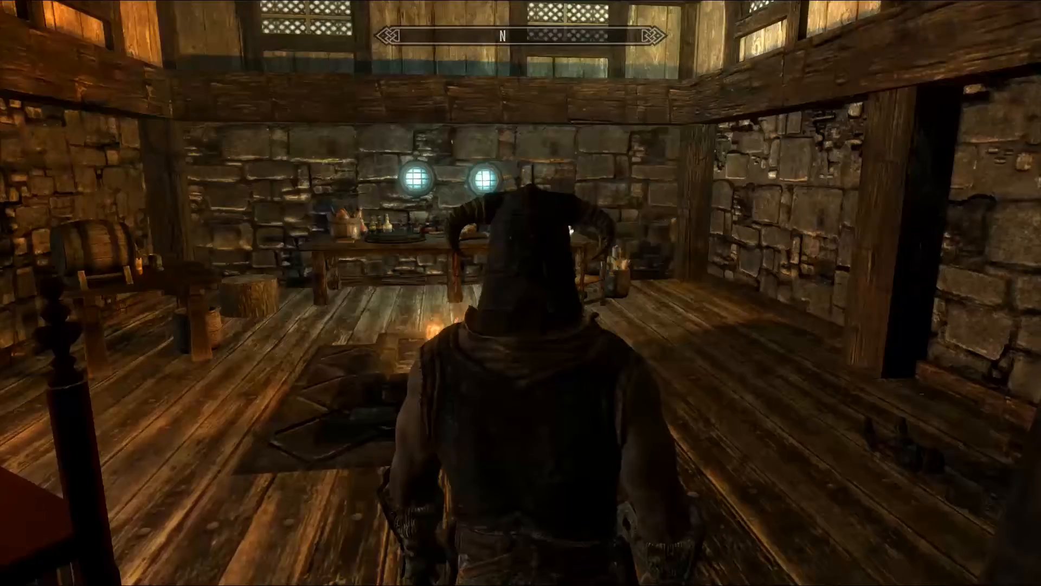
key("f")
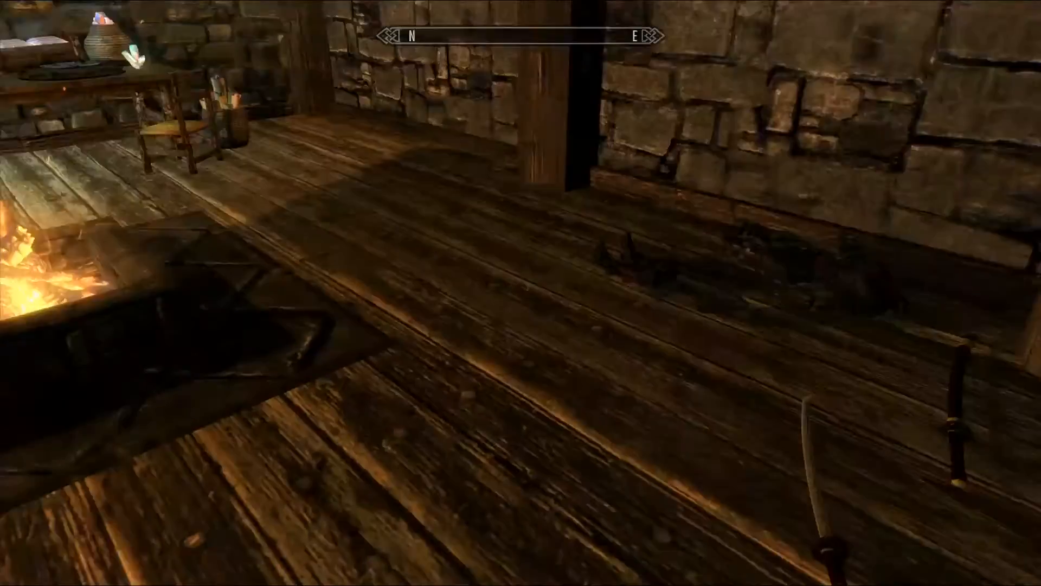
Walk to the sword lying on the floor in front of the wardrobe and pick up the Blade.
key("w")
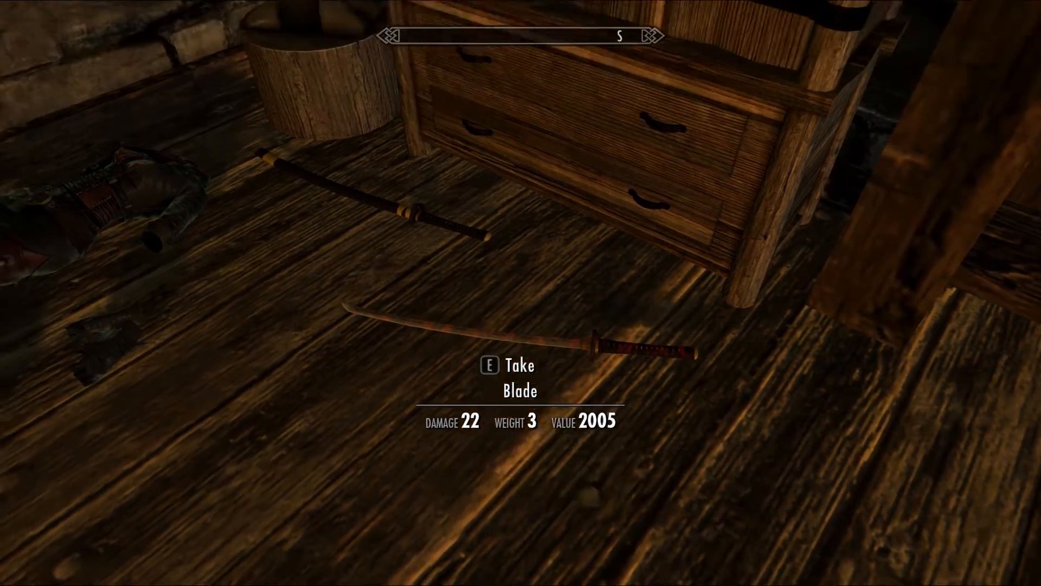
key("e")
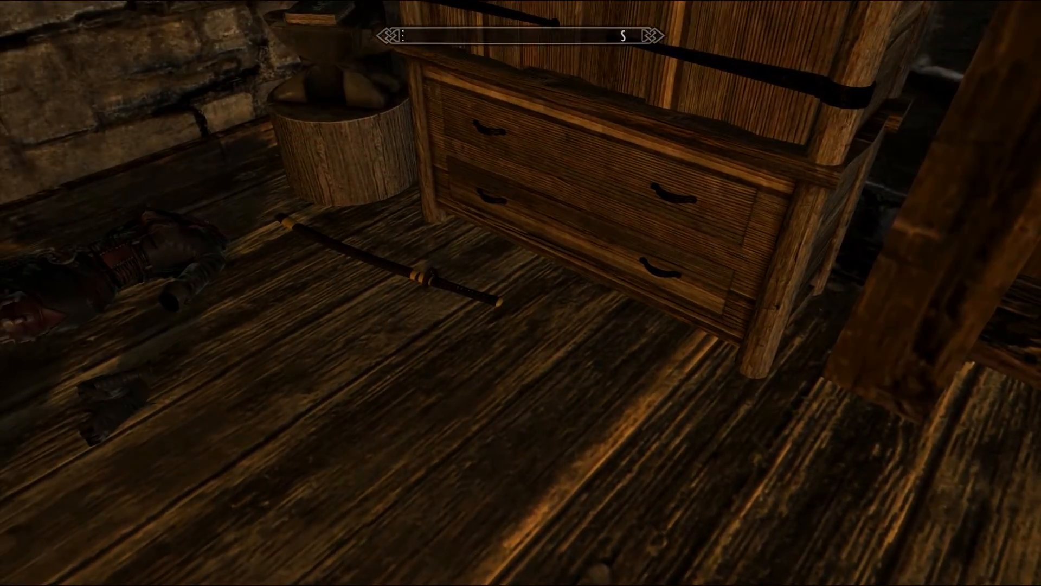
key("w")
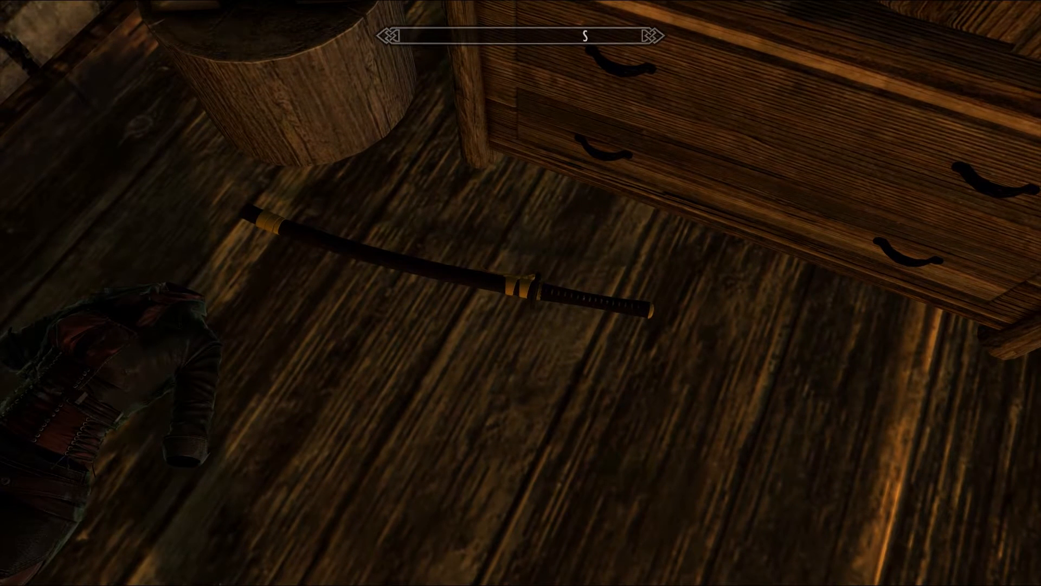
Put away the current weapon and equip the Blade from the inventory in the right hand.
key("r")
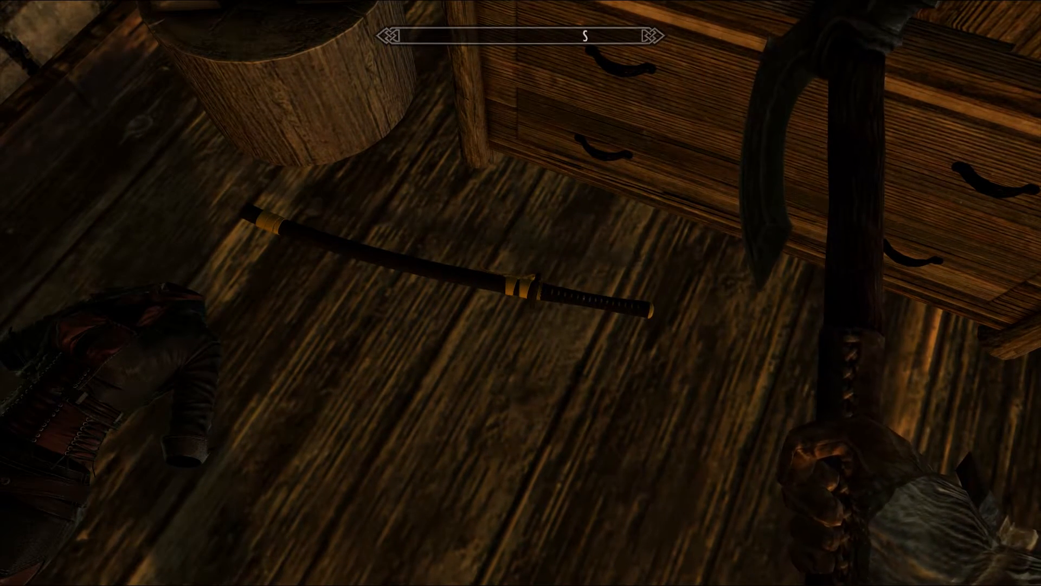
key("r")
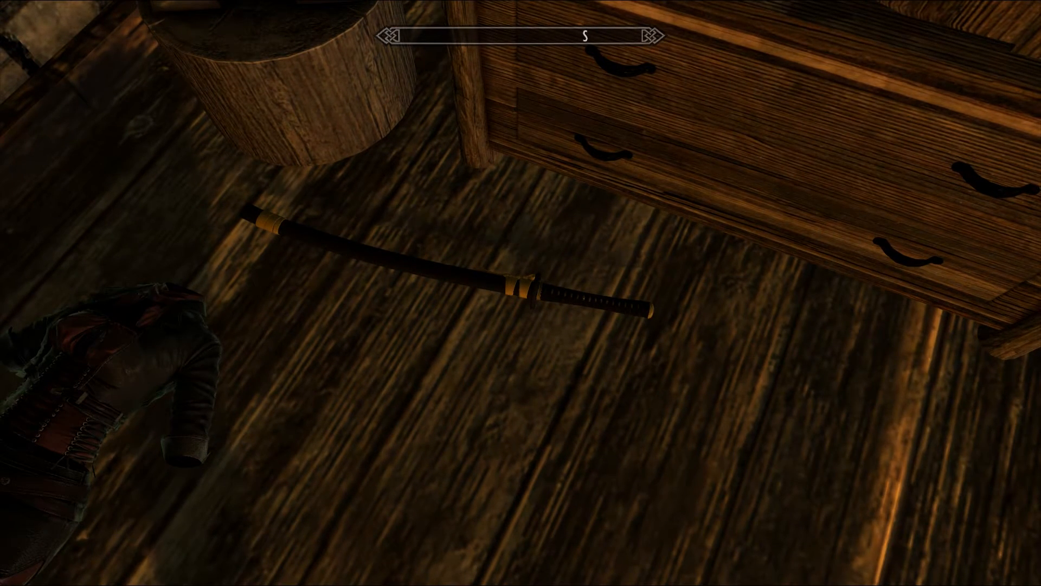
key("i")
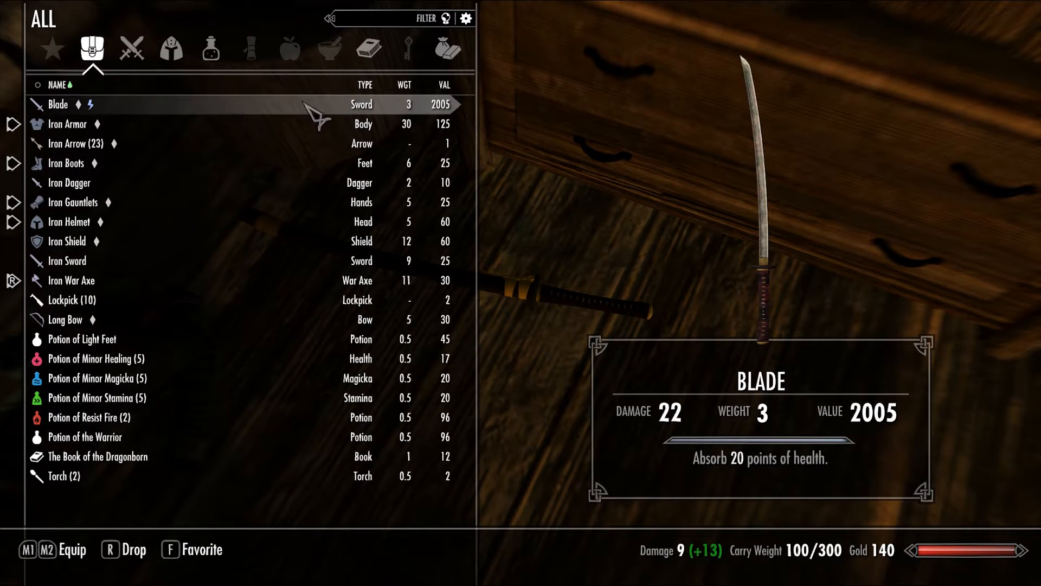
left_click_drag(576, 155, 883, 131)
right_click(345, 111)
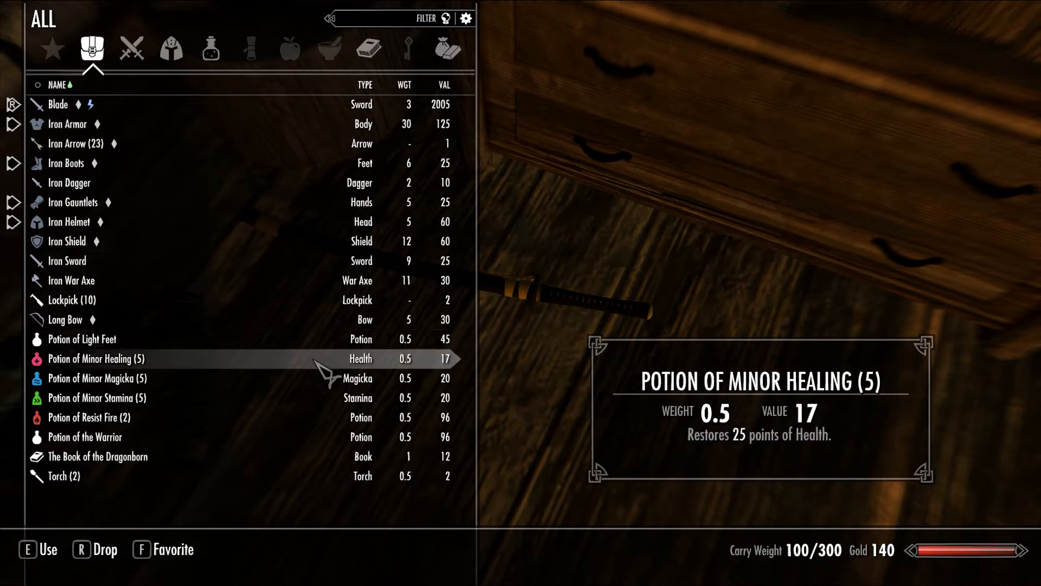
key("Tab")
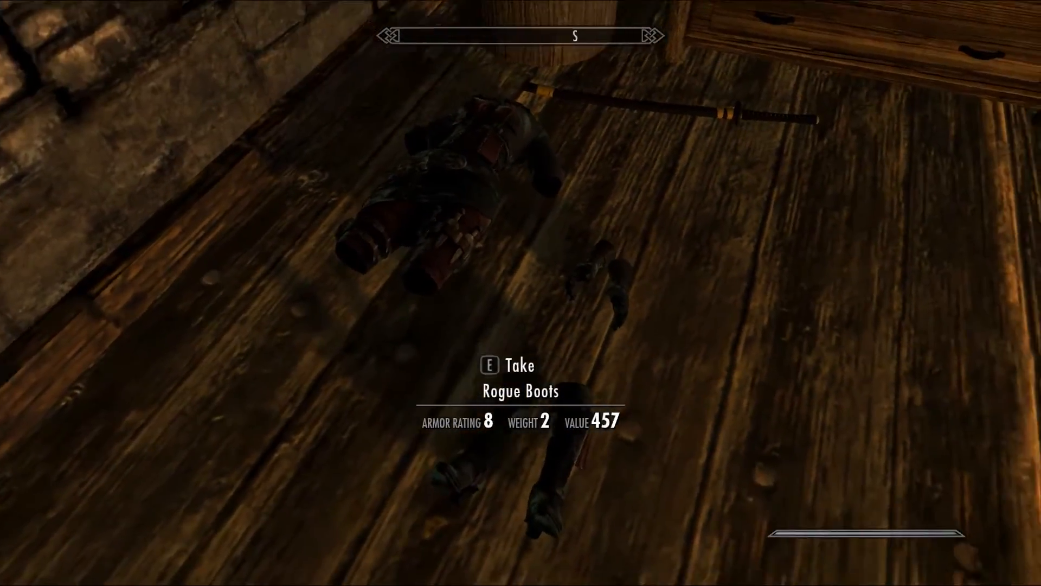
Pick up the Rogue Boots, Rogue Armour and Rogue Gloves from the floor and put them on.
key("e")
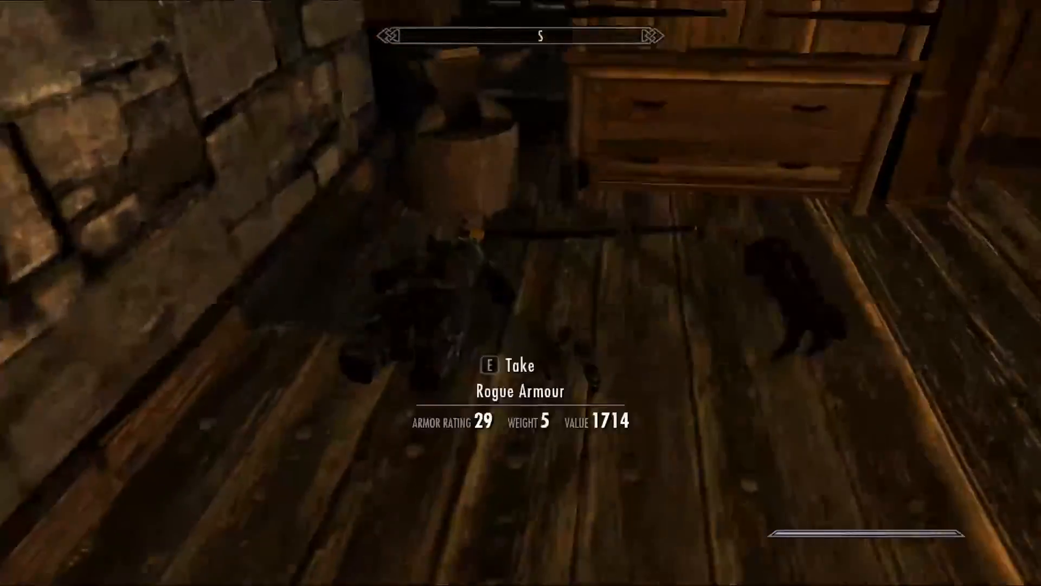
key("e")
key("e")
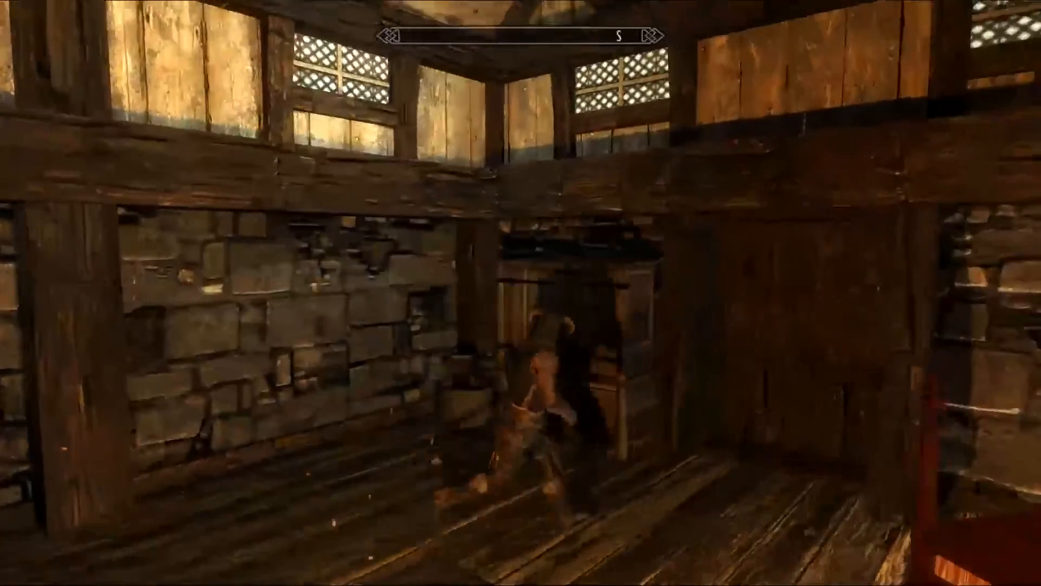
key("i")
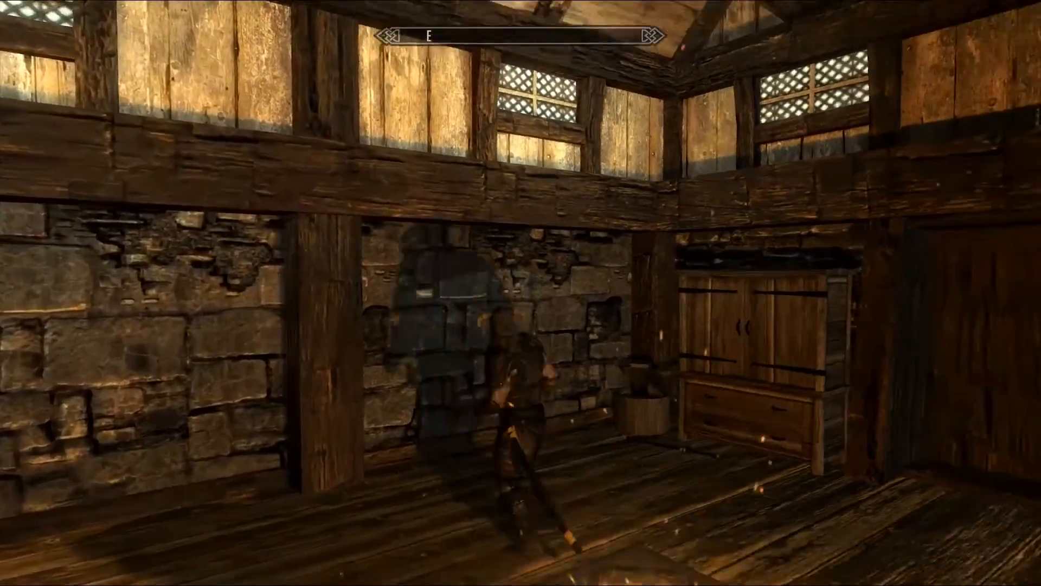
Open the character editor with the showracemenu console command and change the character's sex to female.
key("w")
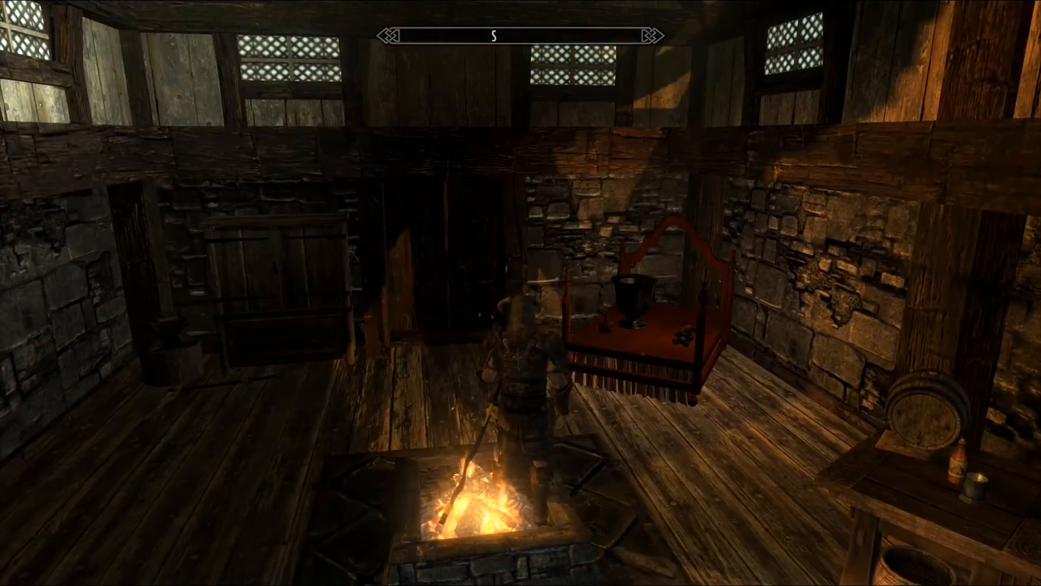
key("grave")
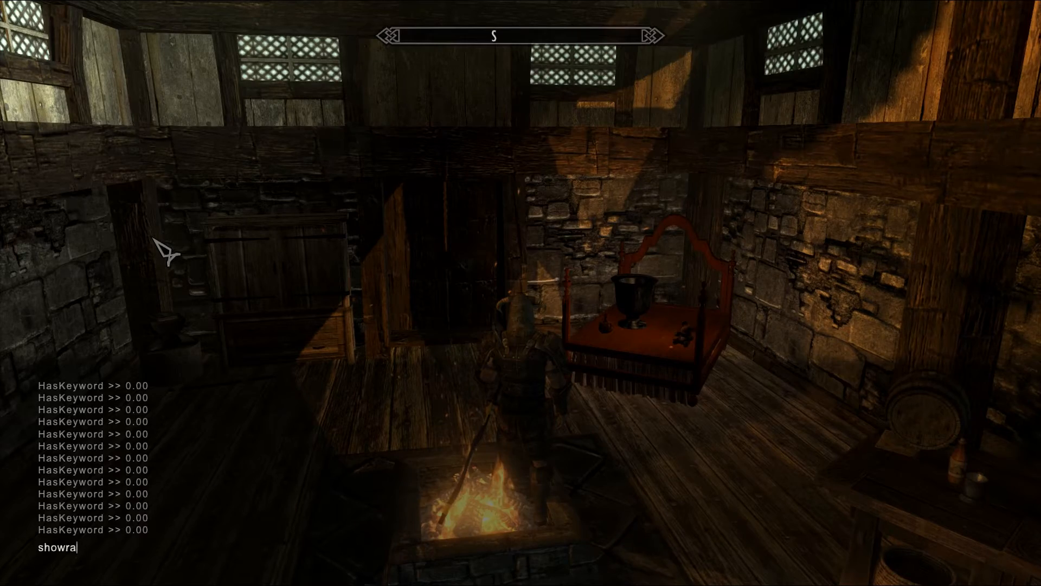
type("showracemenu")
key("Return")
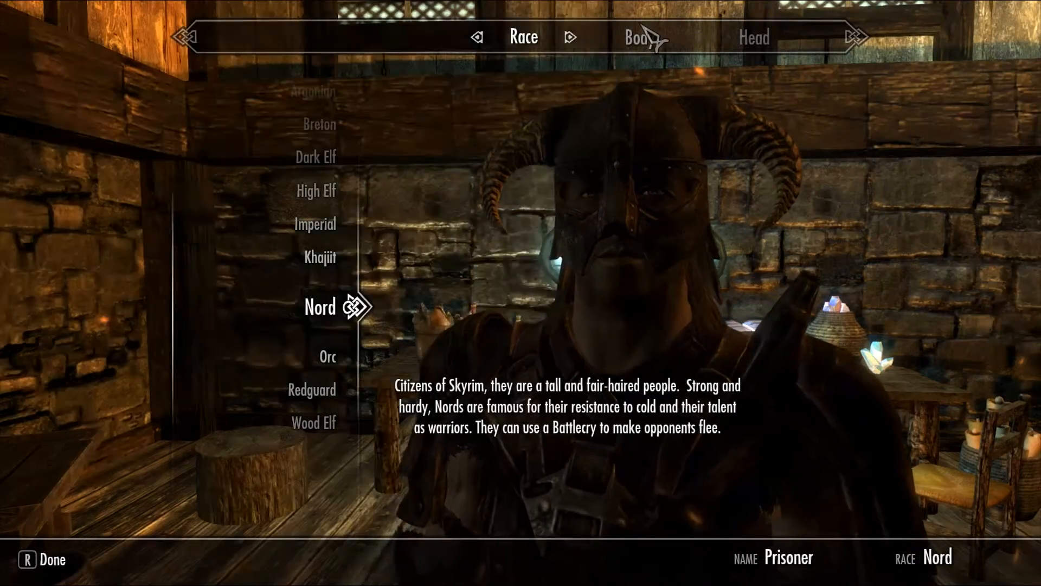
double_click(647, 38)
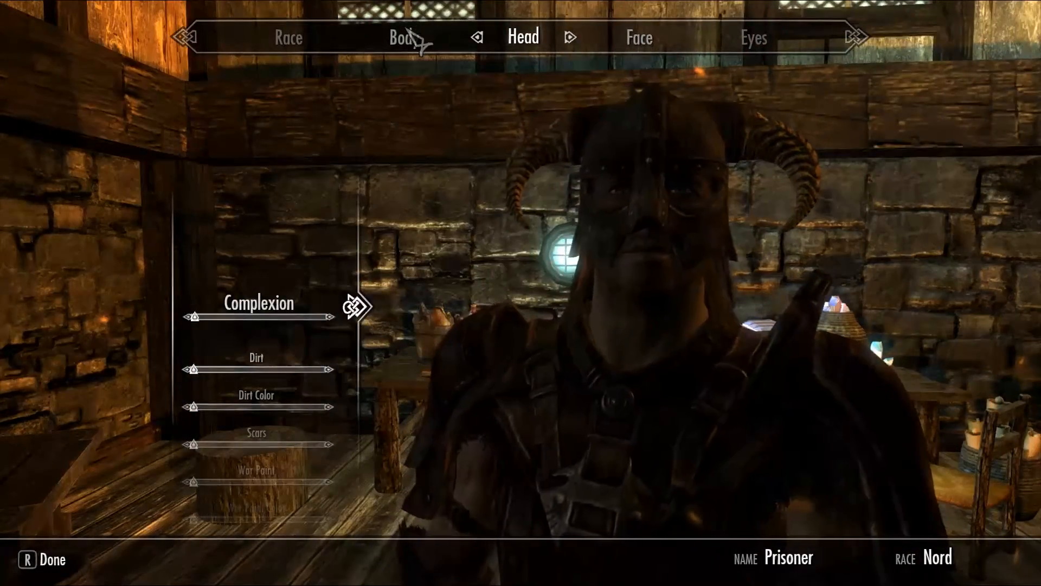
left_click(412, 39)
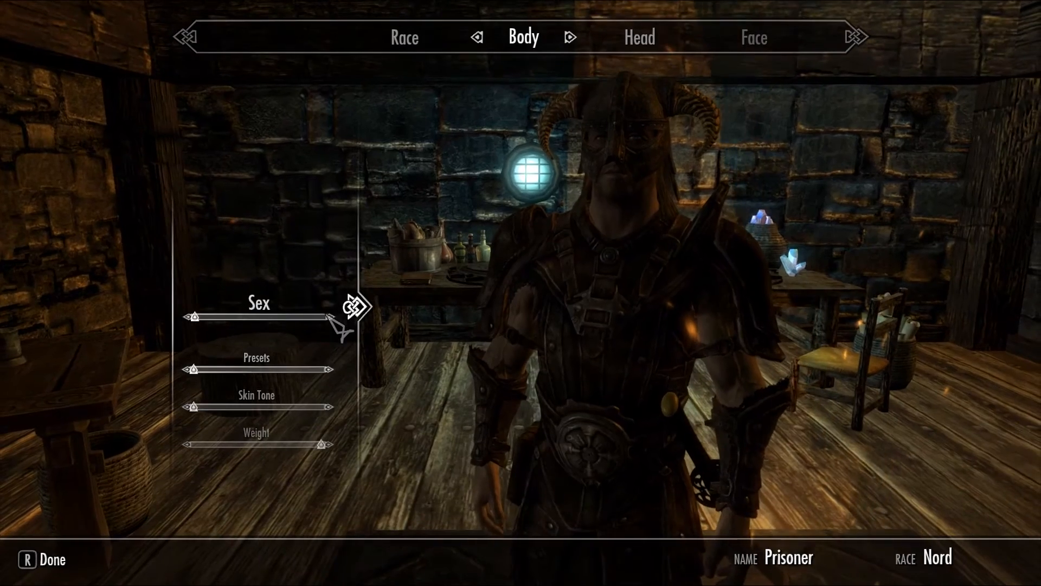
left_click(329, 316)
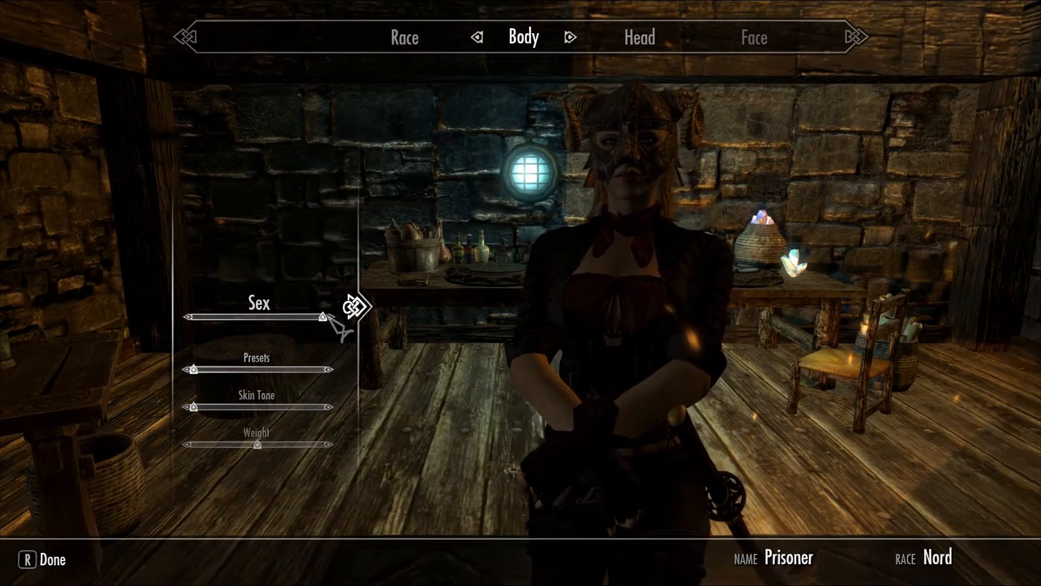
Finish the character edit and name the character derp.
key("r")
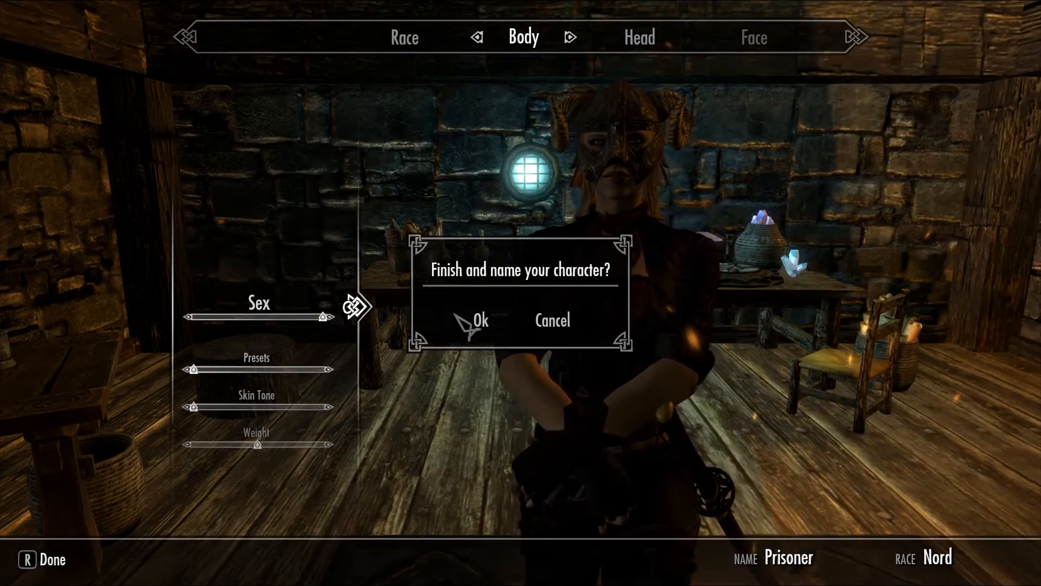
left_click(459, 317)
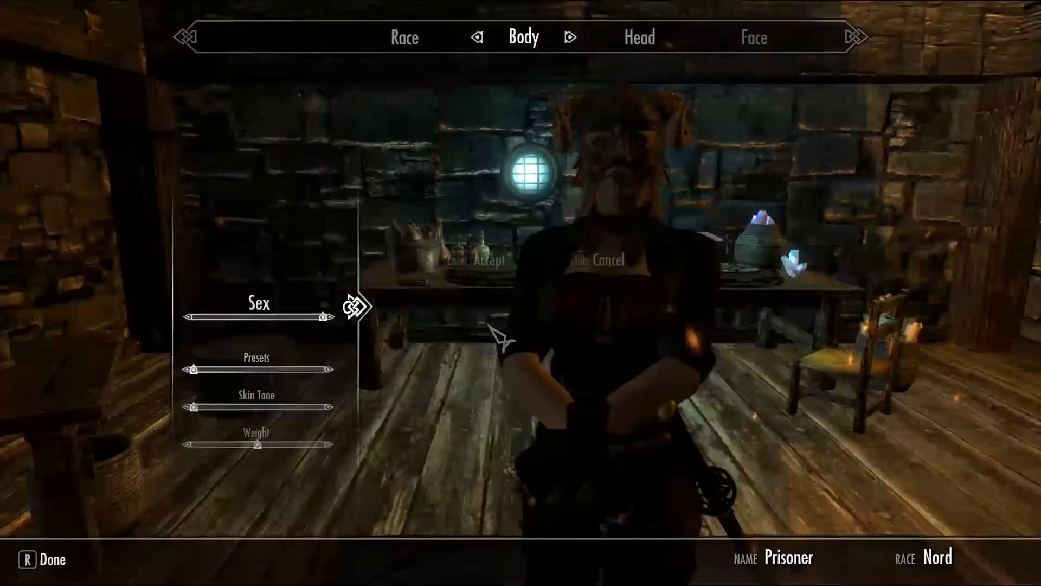
type("derp")
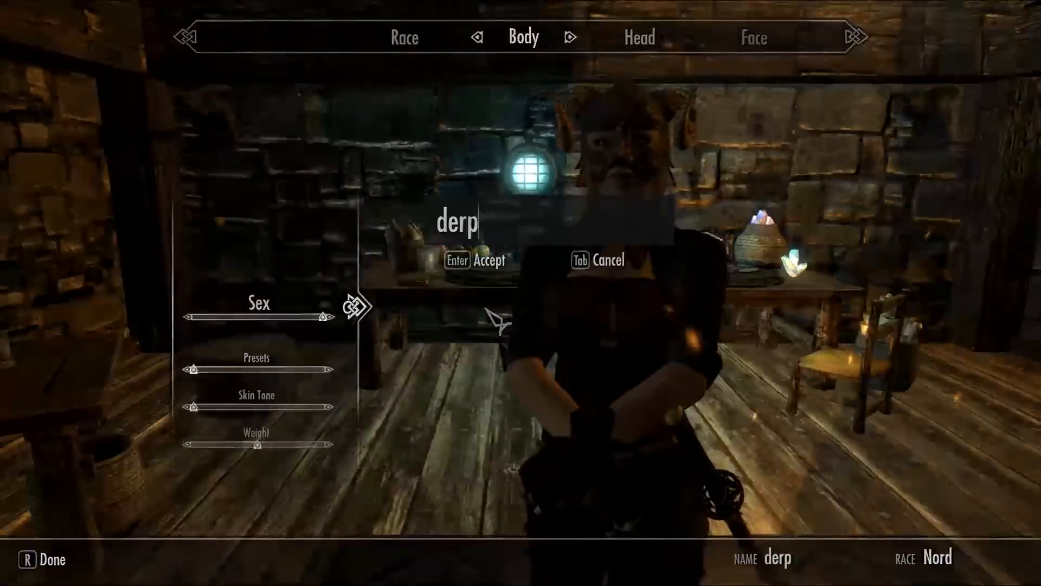
key("Return")
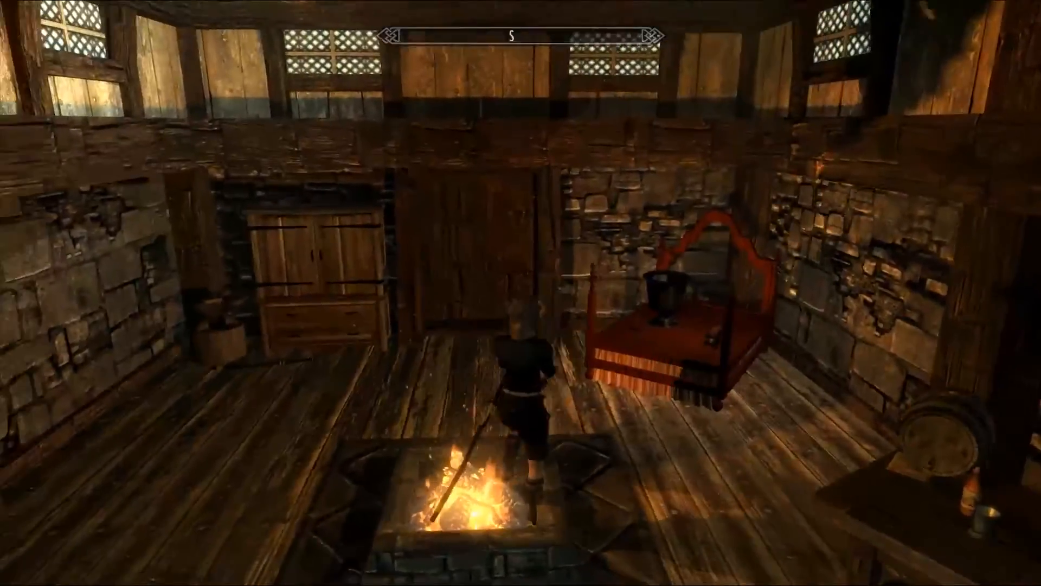
Walk around the house in third and first person and swing the Blade to check how the outfit and sword look.
key("w")
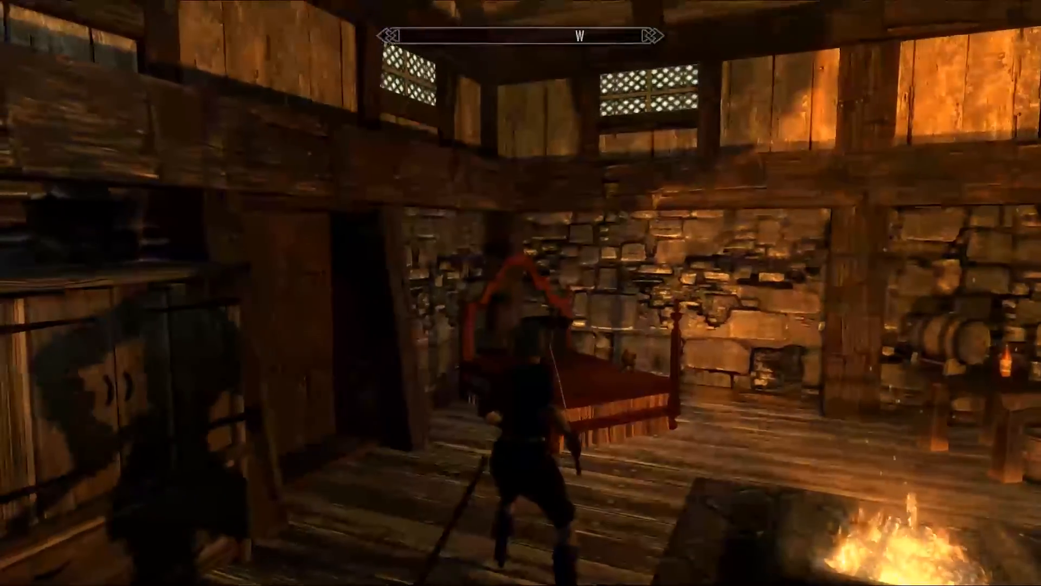
key("f")
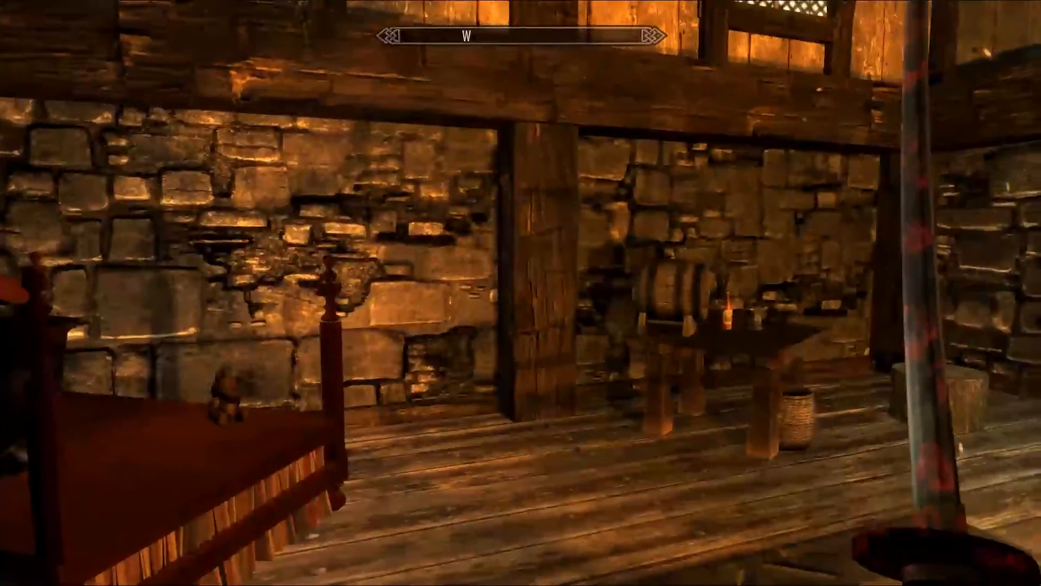
key("w")
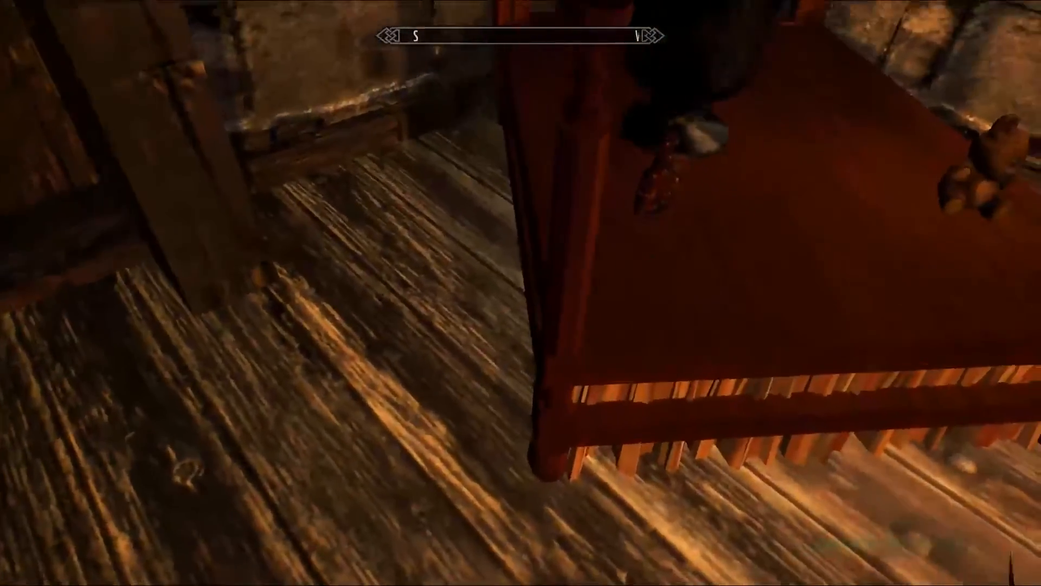
left_click(520, 293)
key("a")
key("d")
key("a")
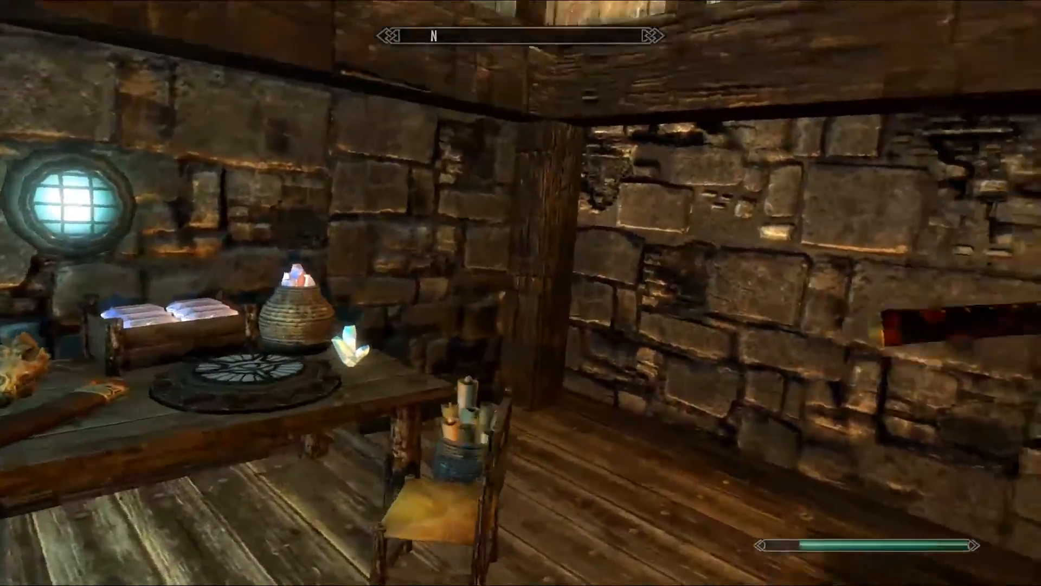
key("s")
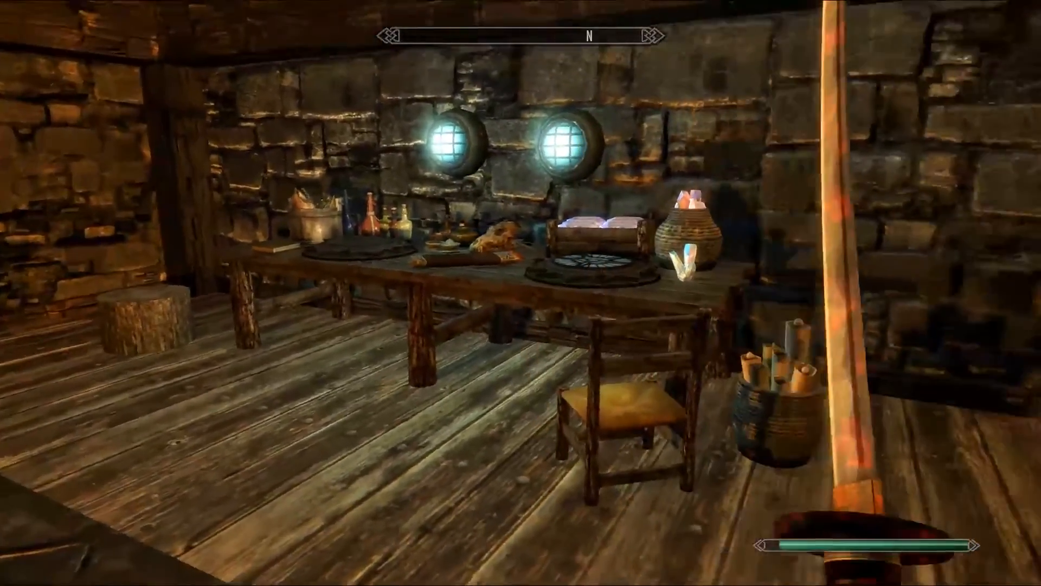
Review the stats and enchantments of the Blade and the Rogue pieces among the weapons and apparel in the inventory.
key("i")
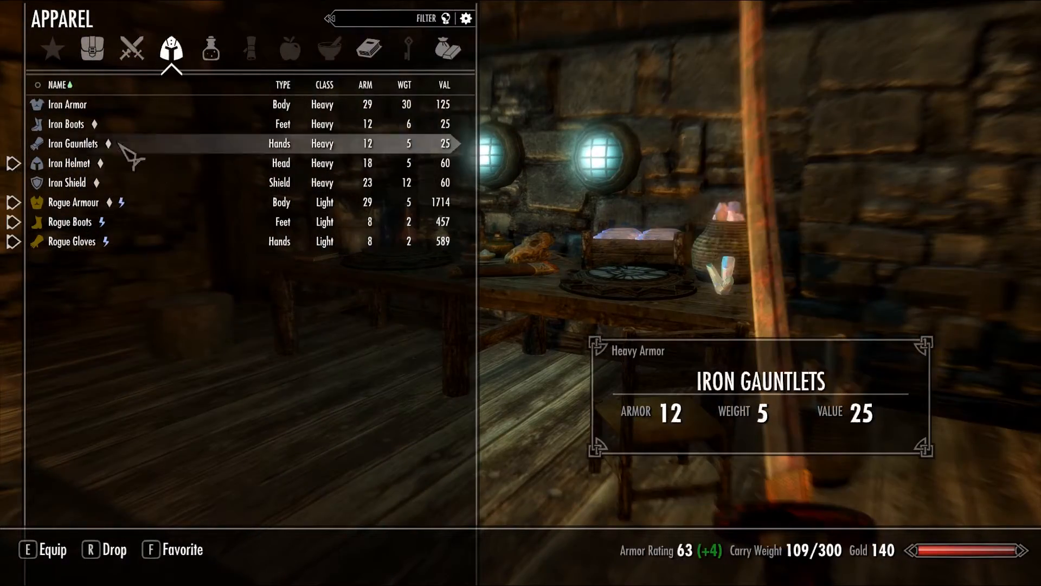
left_click(133, 50)
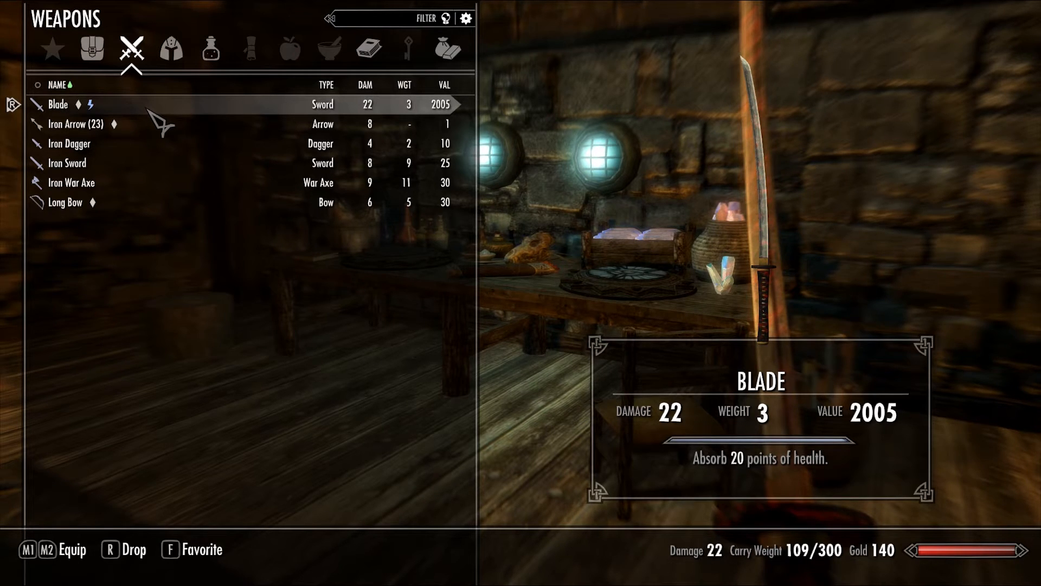
key("Right")
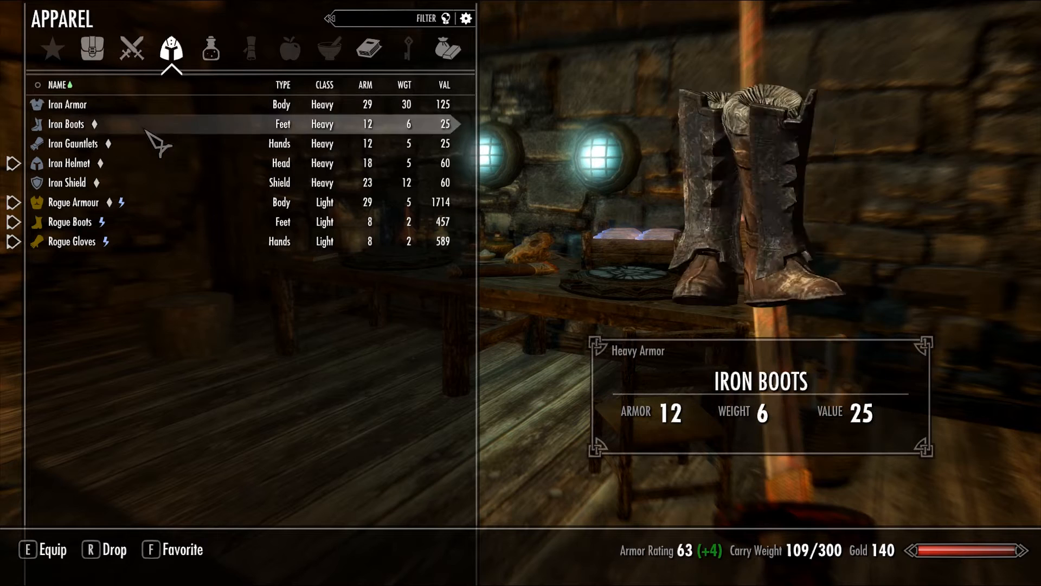
key("Up")
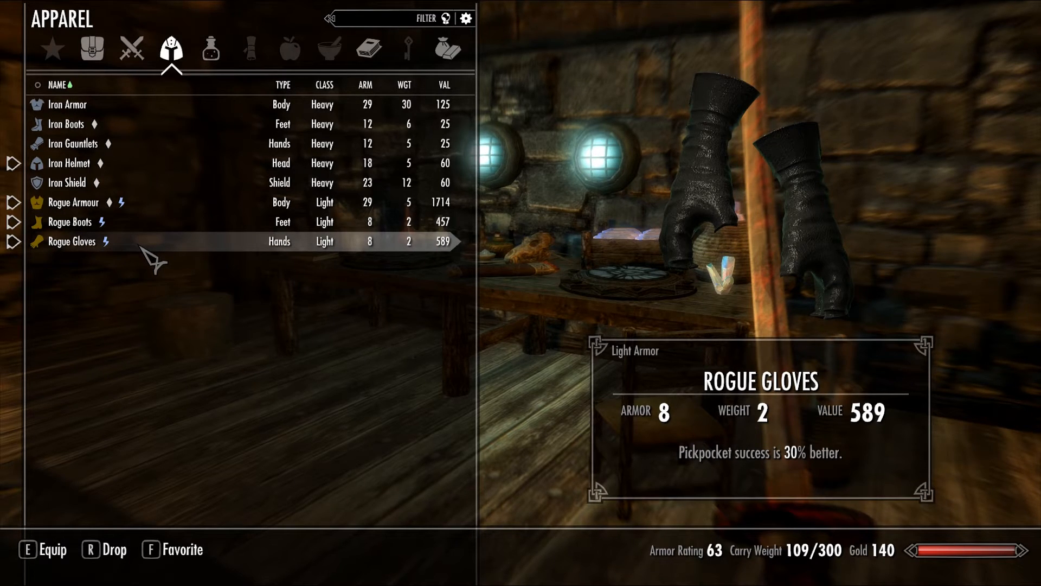
key("a")
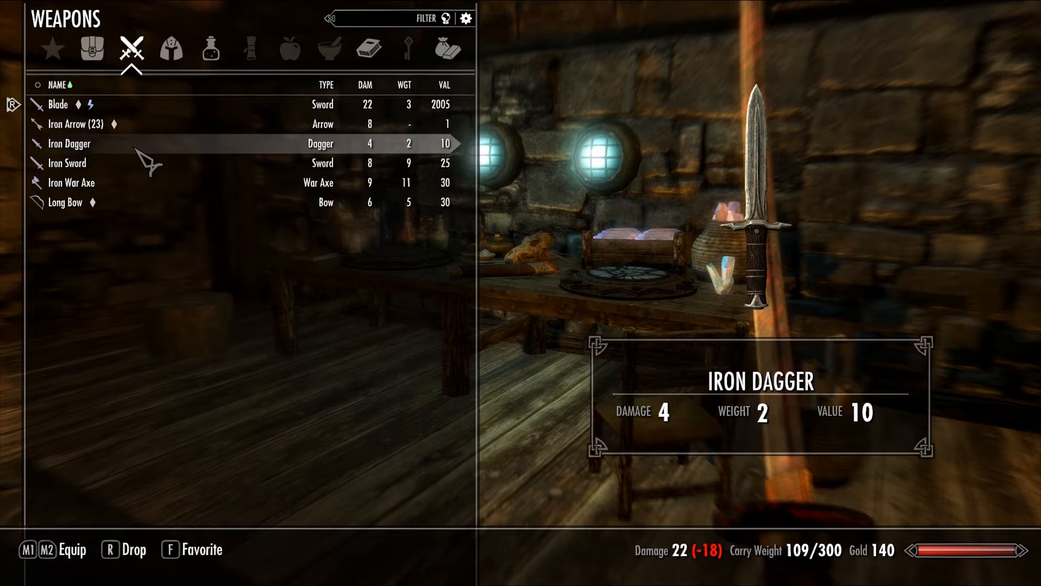
Check the character's active effects from the Rogue gear, including Fortify Pickpocket, and return to the game.
key("alt")
left_click(441, 52)
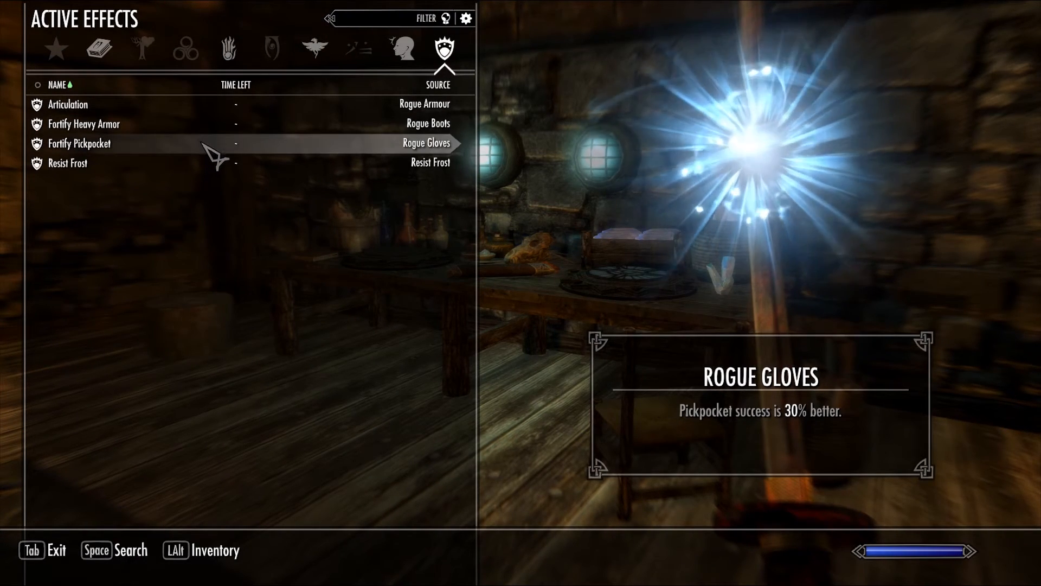
key("Tab")
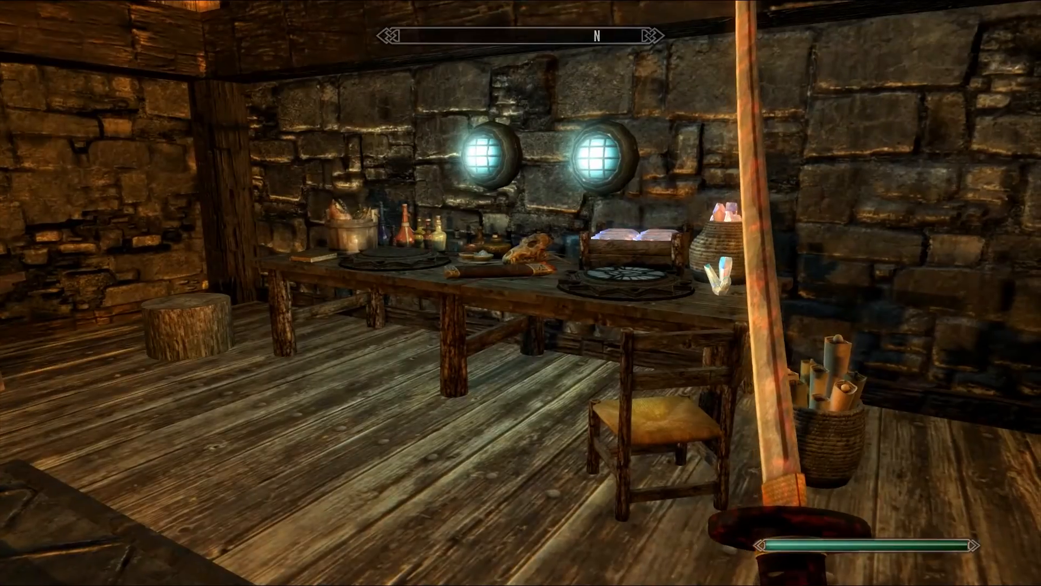
View the Rogue outfit and the Blade in third person while moving around the house and making an attack.
key("f")
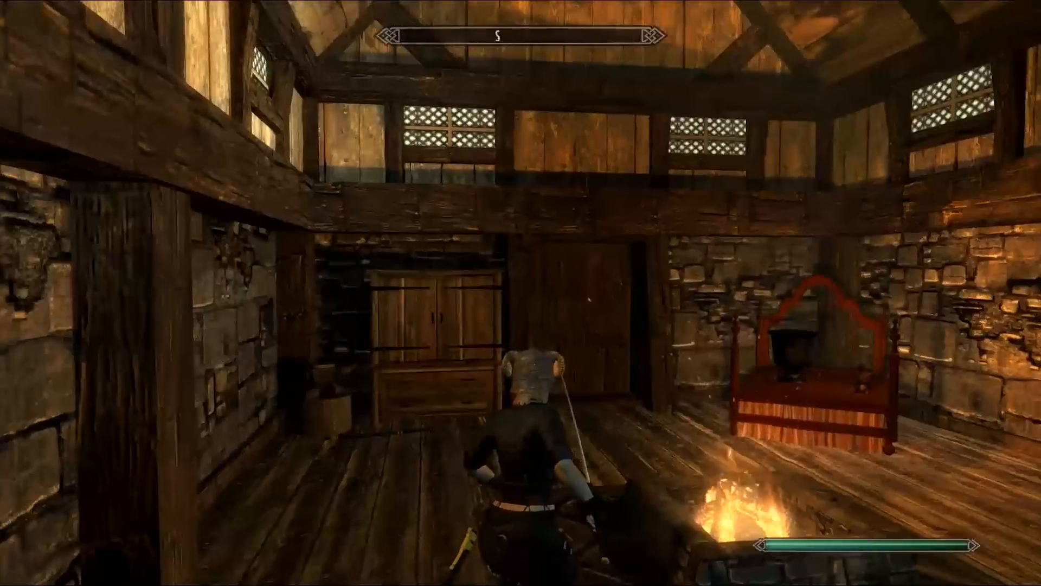
key("w")
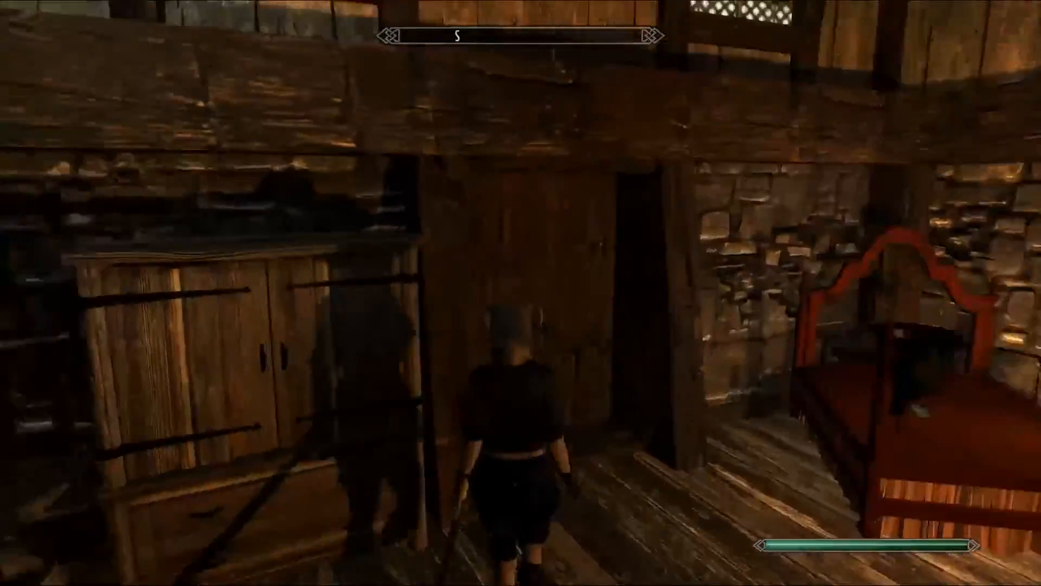
key("w")
key("w")
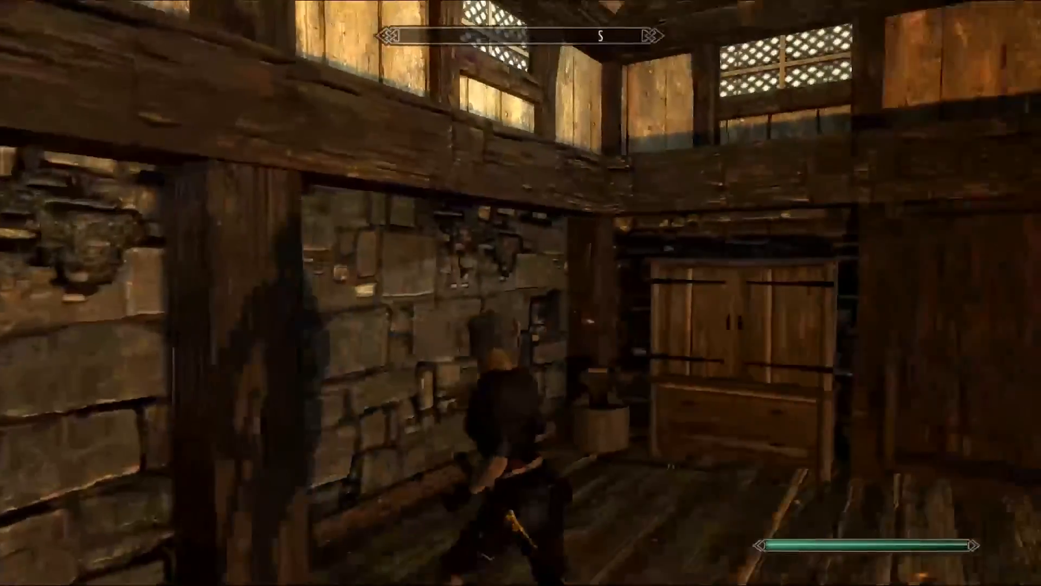
key("r")
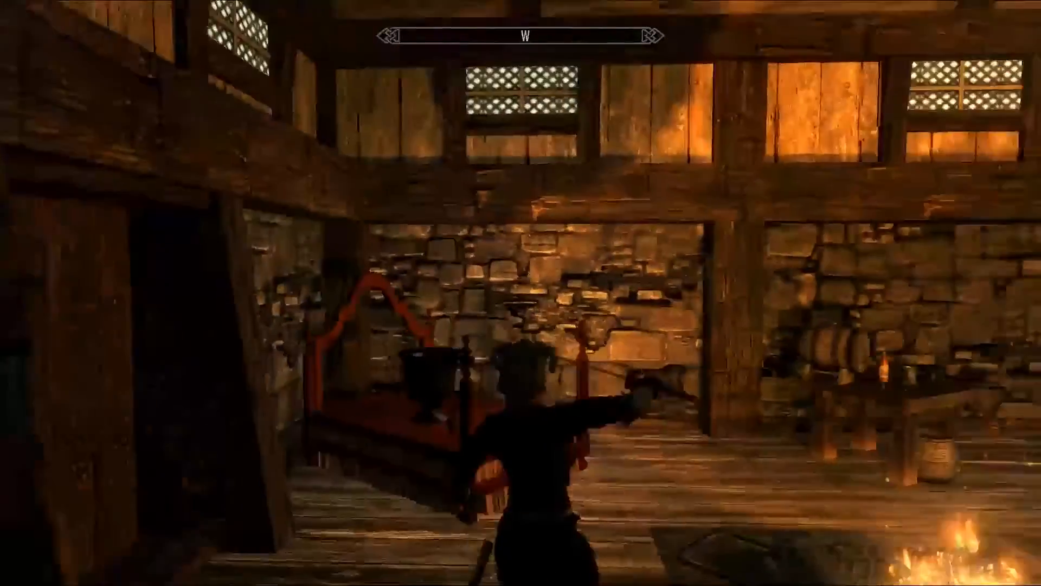
left_click(521, 293)
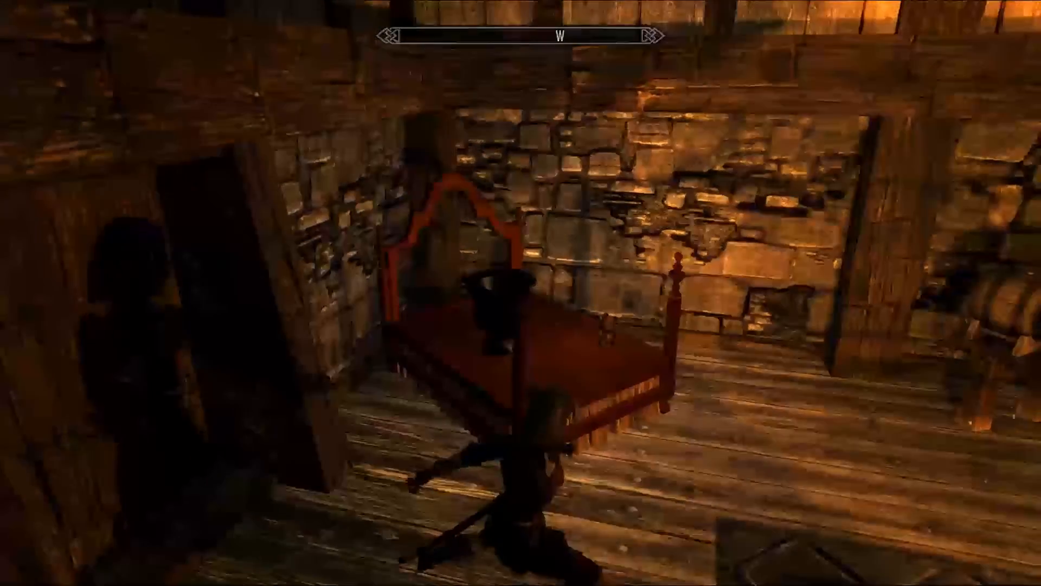
key("d")
key("d")
key("w")
Quit the game with a console command.
key("grave")
type("qq")
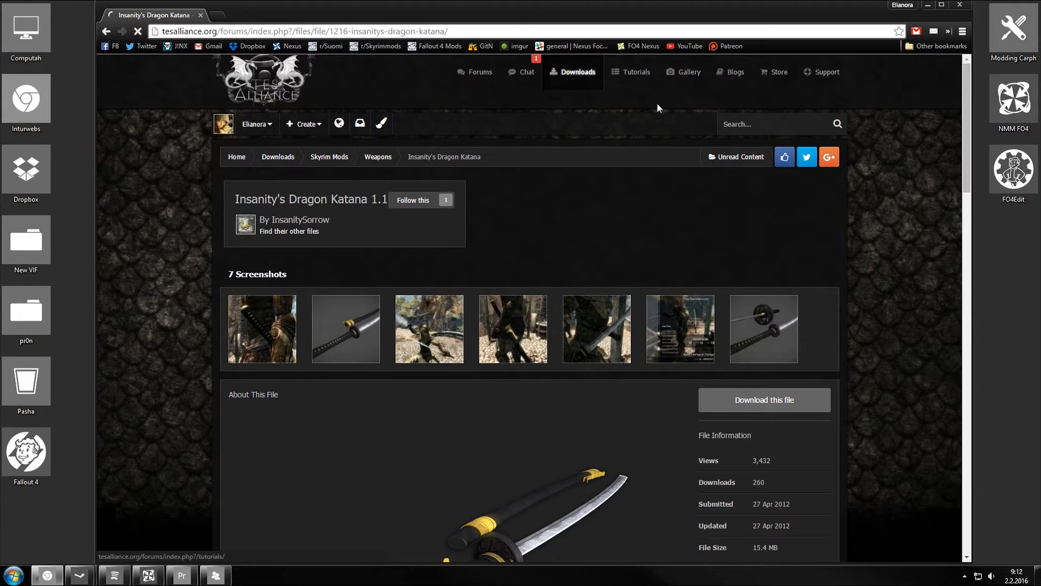
In the web browser, open the TES Alliance downloads section and the Another Weapon Resource page on Skyrim Nexus.
left_click(299, 106)
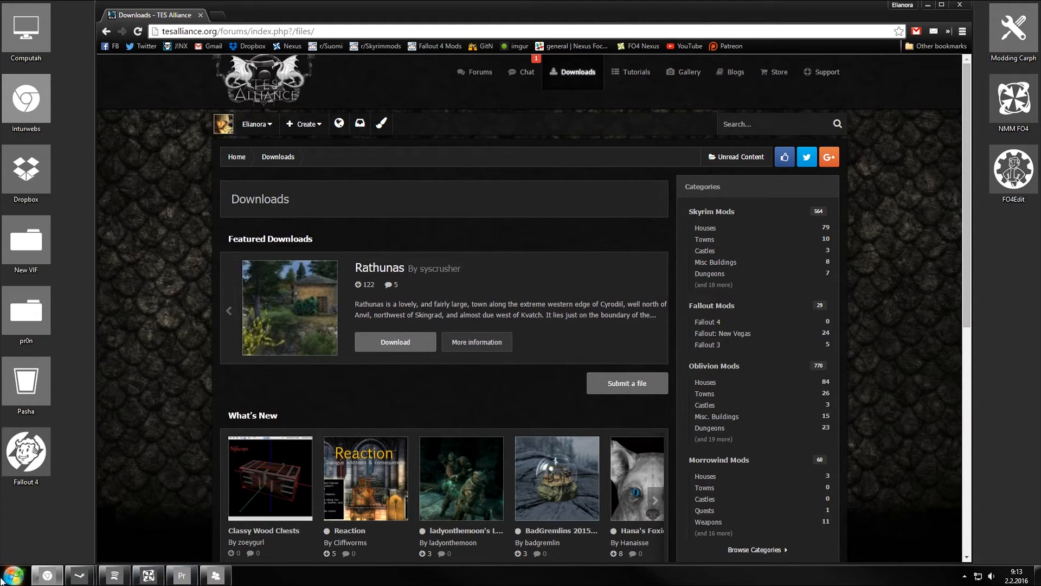
left_click(288, 48)
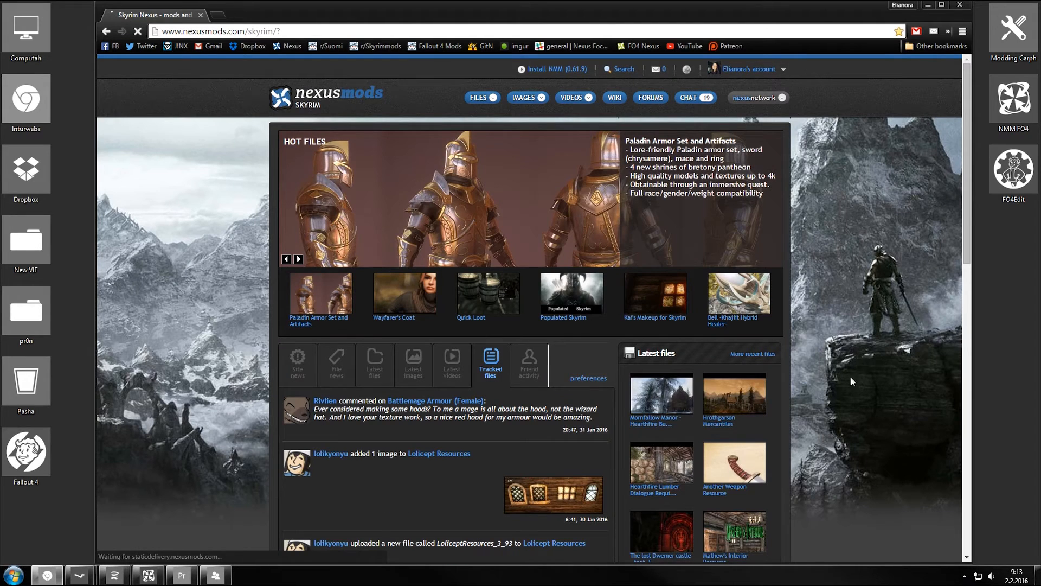
left_click(734, 464)
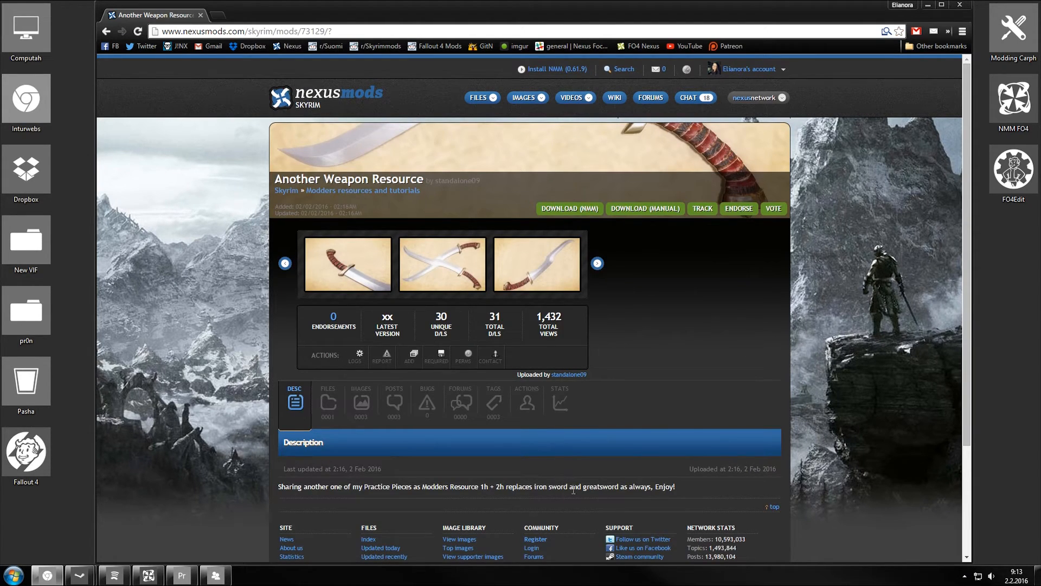